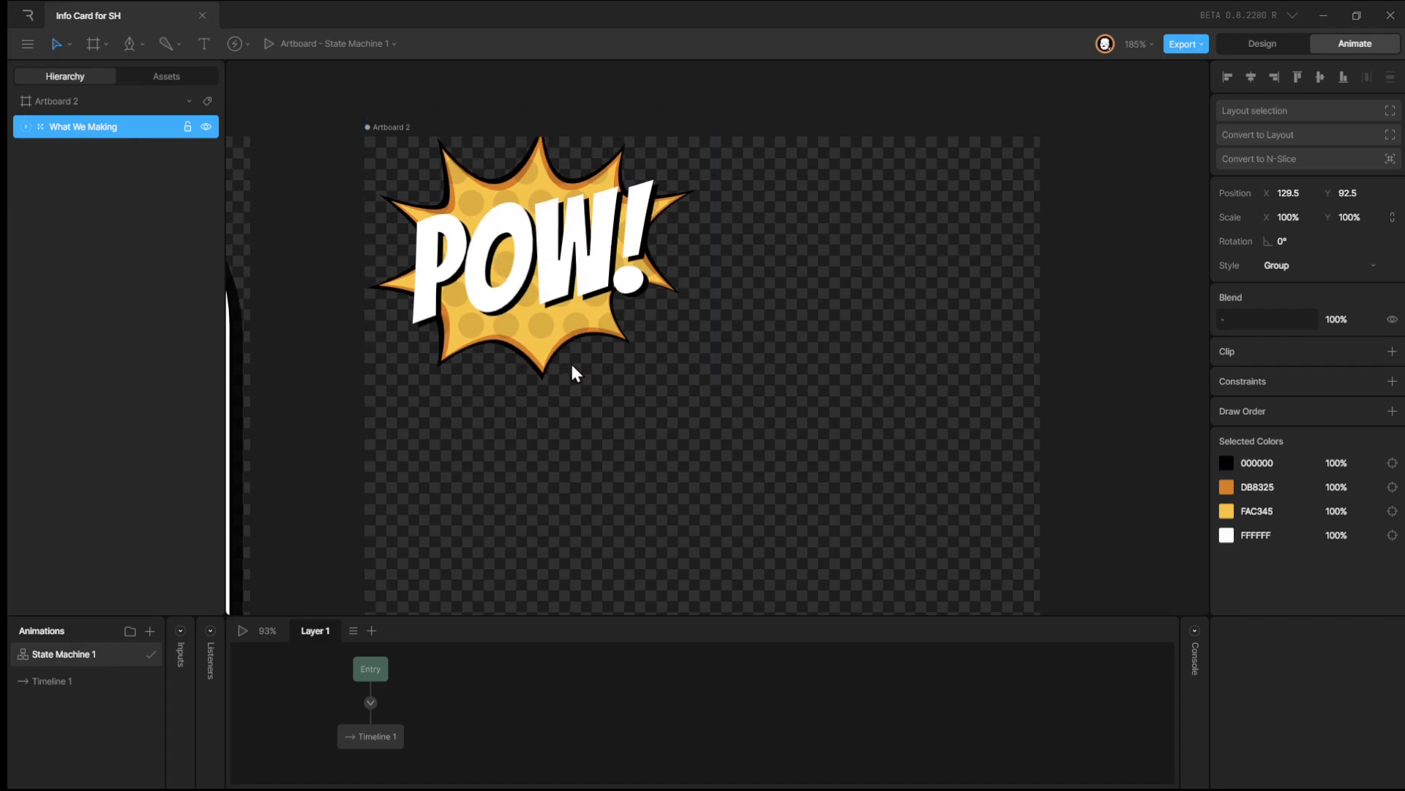
Scale the POW! group down proportionally to about 61%, keeping it near the artboard's upper-left corner.
left_click_drag(719, 392, 577, 292)
left_click_drag(502, 261, 532, 281)
key("ctrl+z")
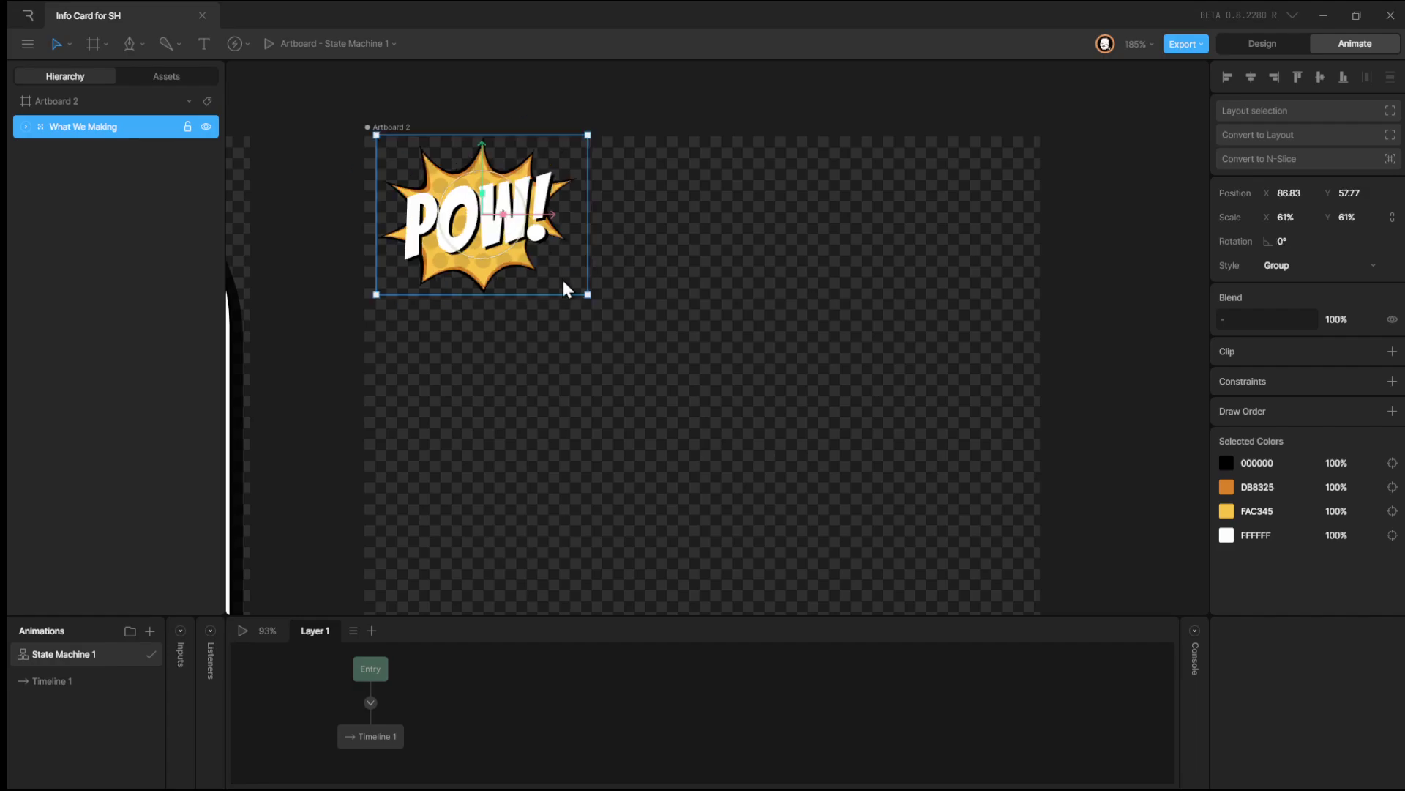
left_click(692, 378)
Draw a star about 198 × 198 on Artboard 2 and place it near the middle, around X 251, Y 238.5.
scroll(700, 403, "down", 5)
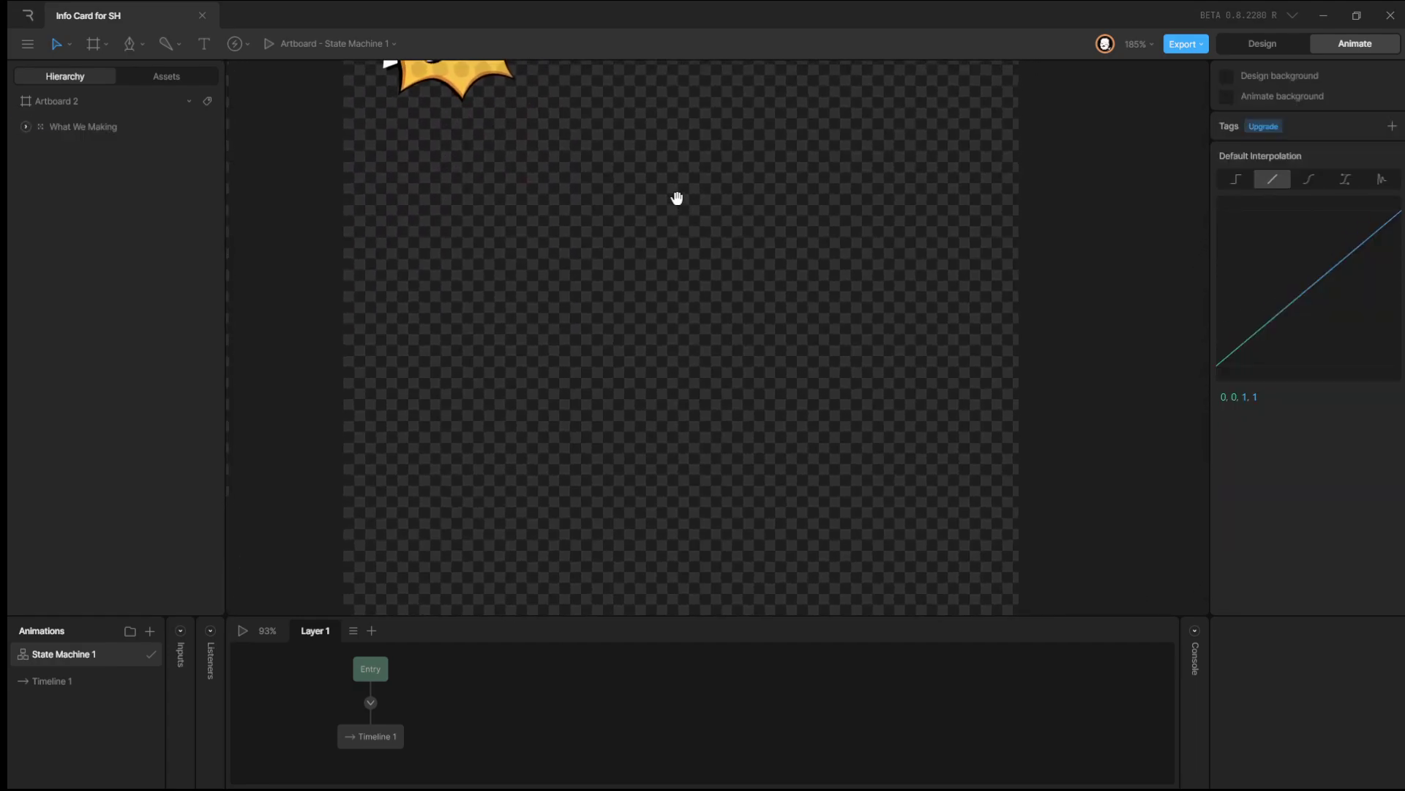
scroll(698, 248, "down", 10)
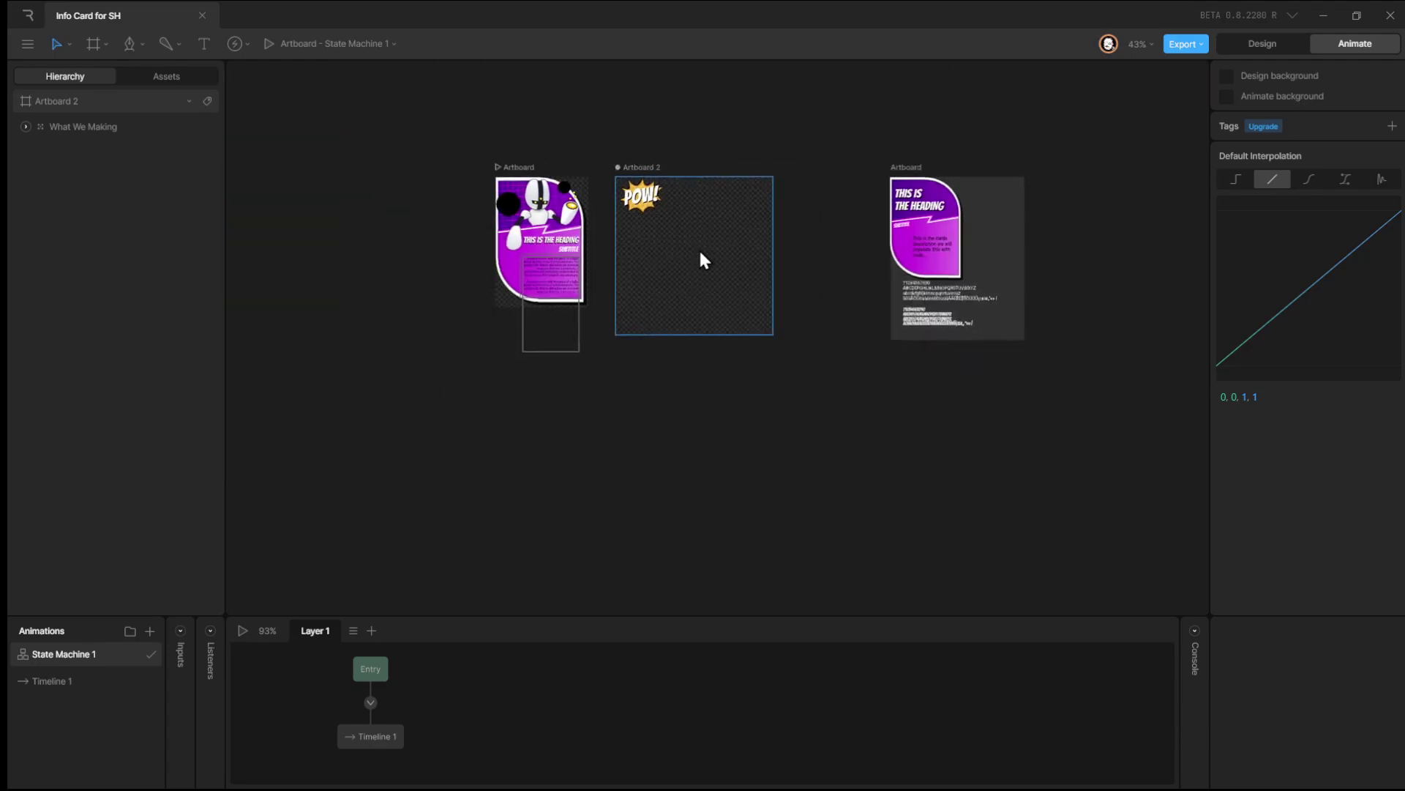
scroll(699, 248, "up", 8)
scroll(679, 241, "up", 2)
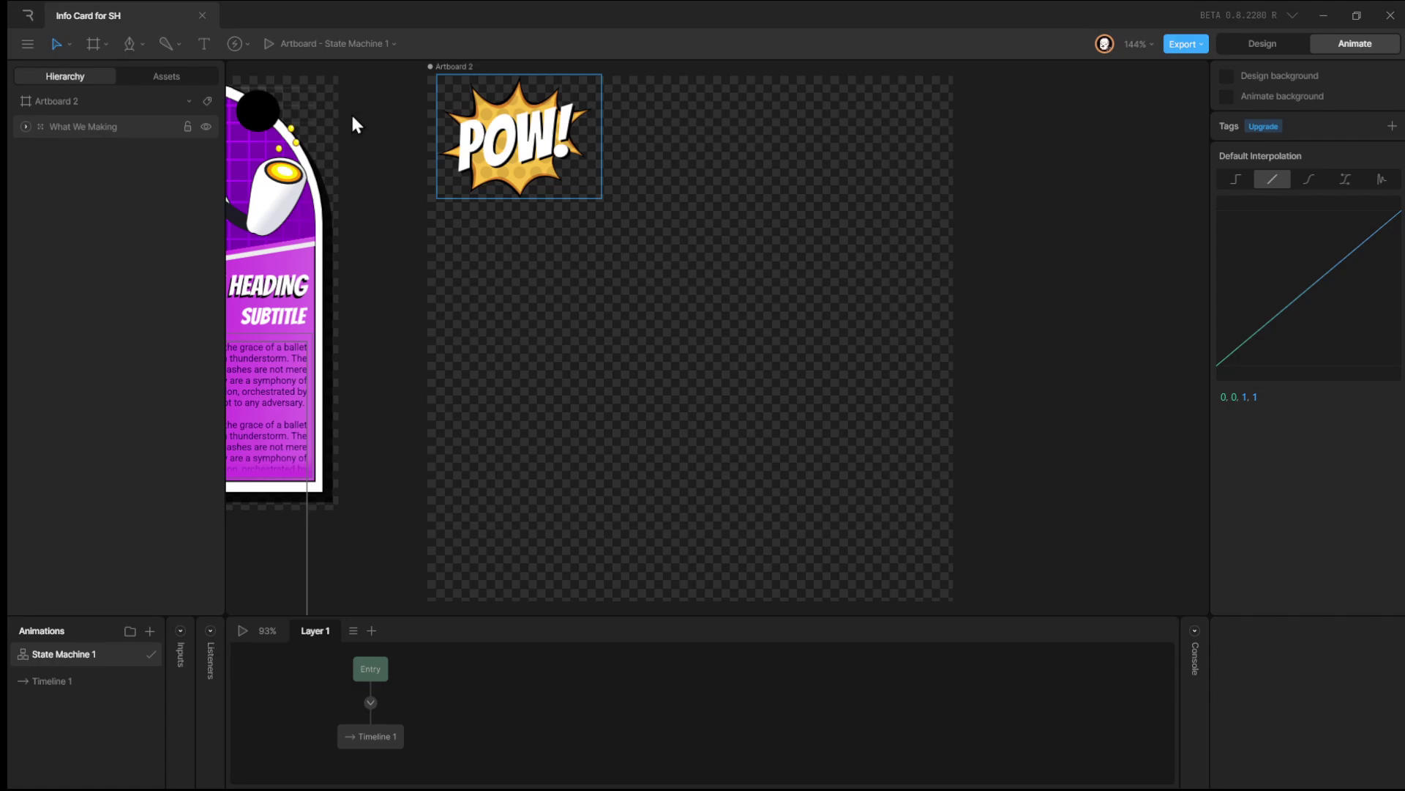
left_click(142, 43)
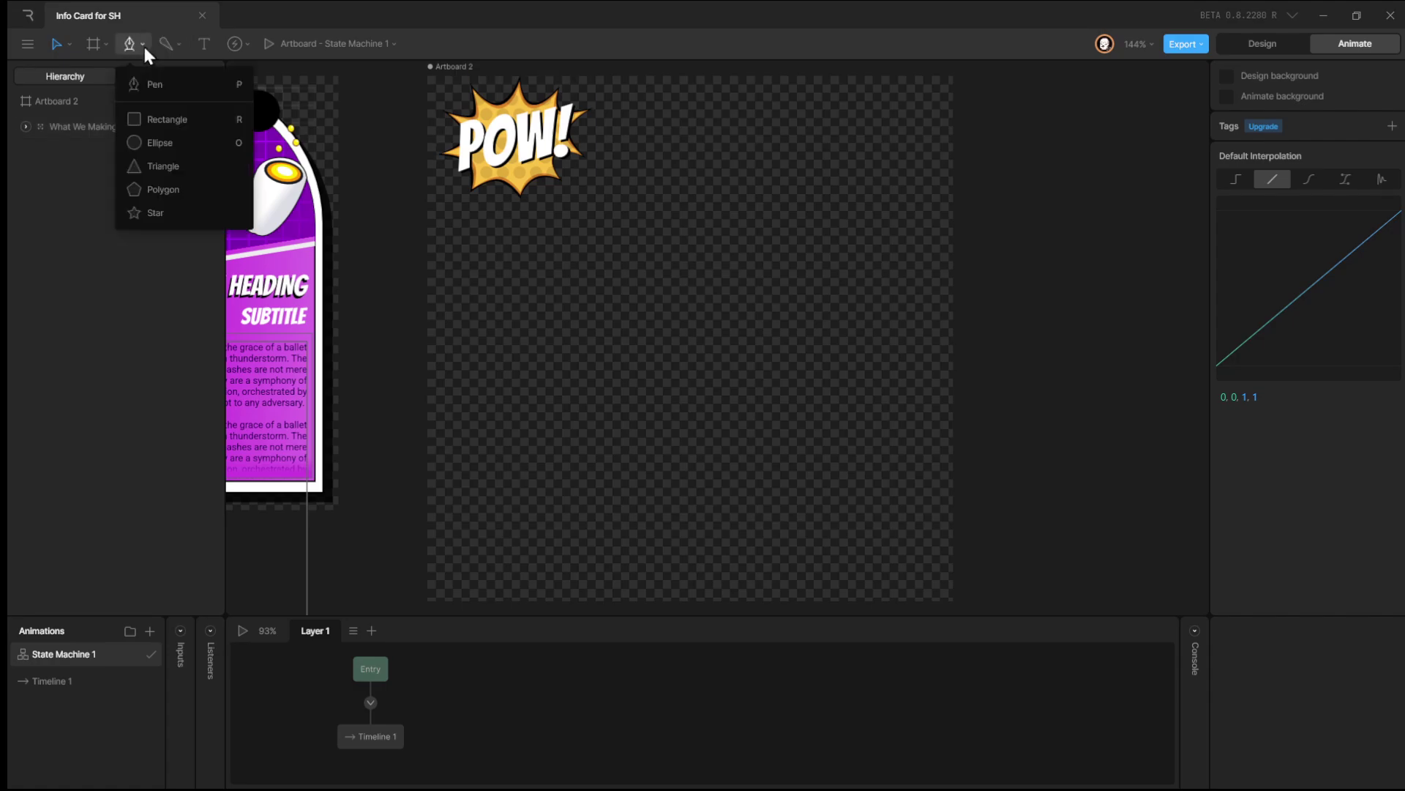
left_click(182, 213)
mouse_move(659, 326)
left_mouse_down()
mouse_move(764, 554)
mouse_move(764, 536)
left_mouse_up()
left_click_drag(774, 450, 703, 345)
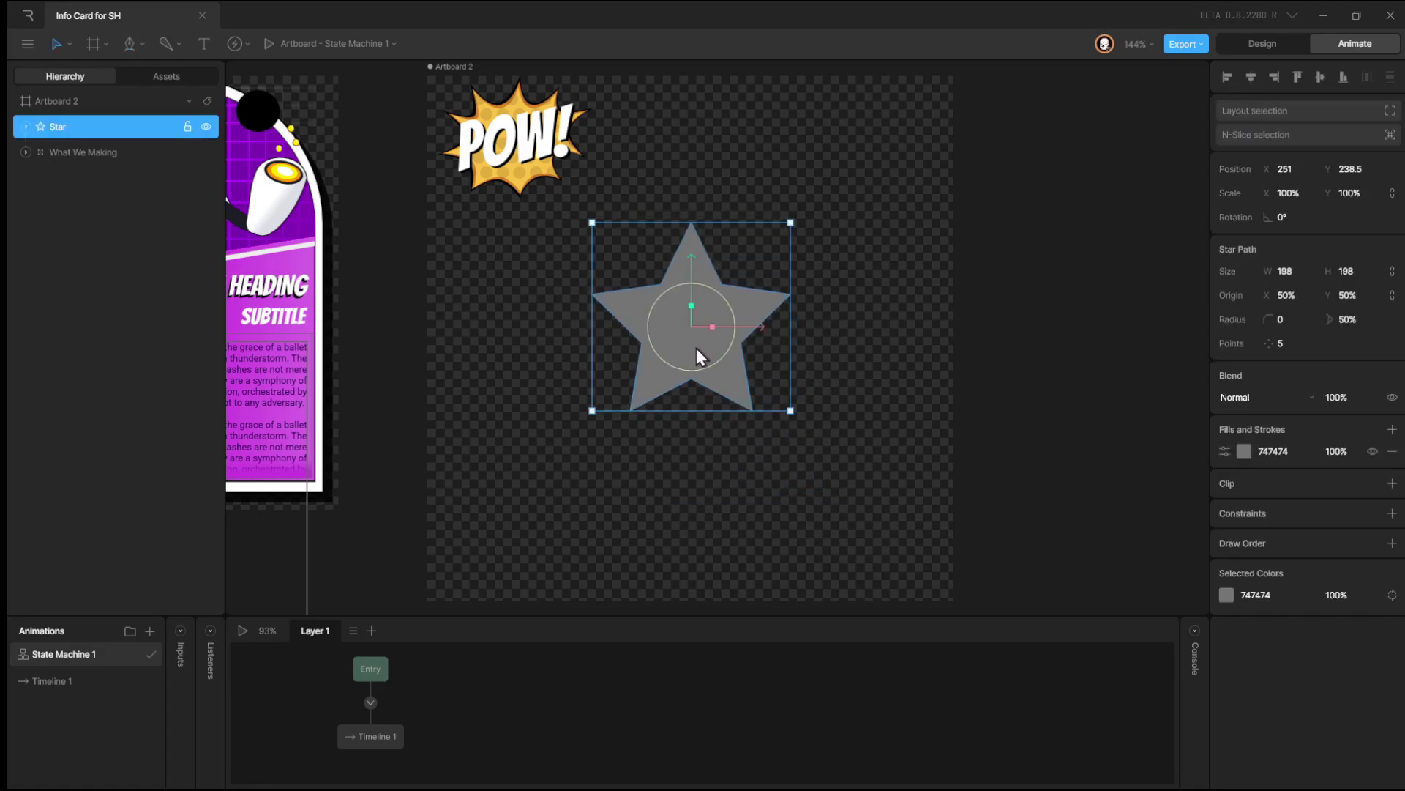
Give the star 10 points and set its inner radius to 70%.
left_click_drag(1289, 333, 1288, 287)
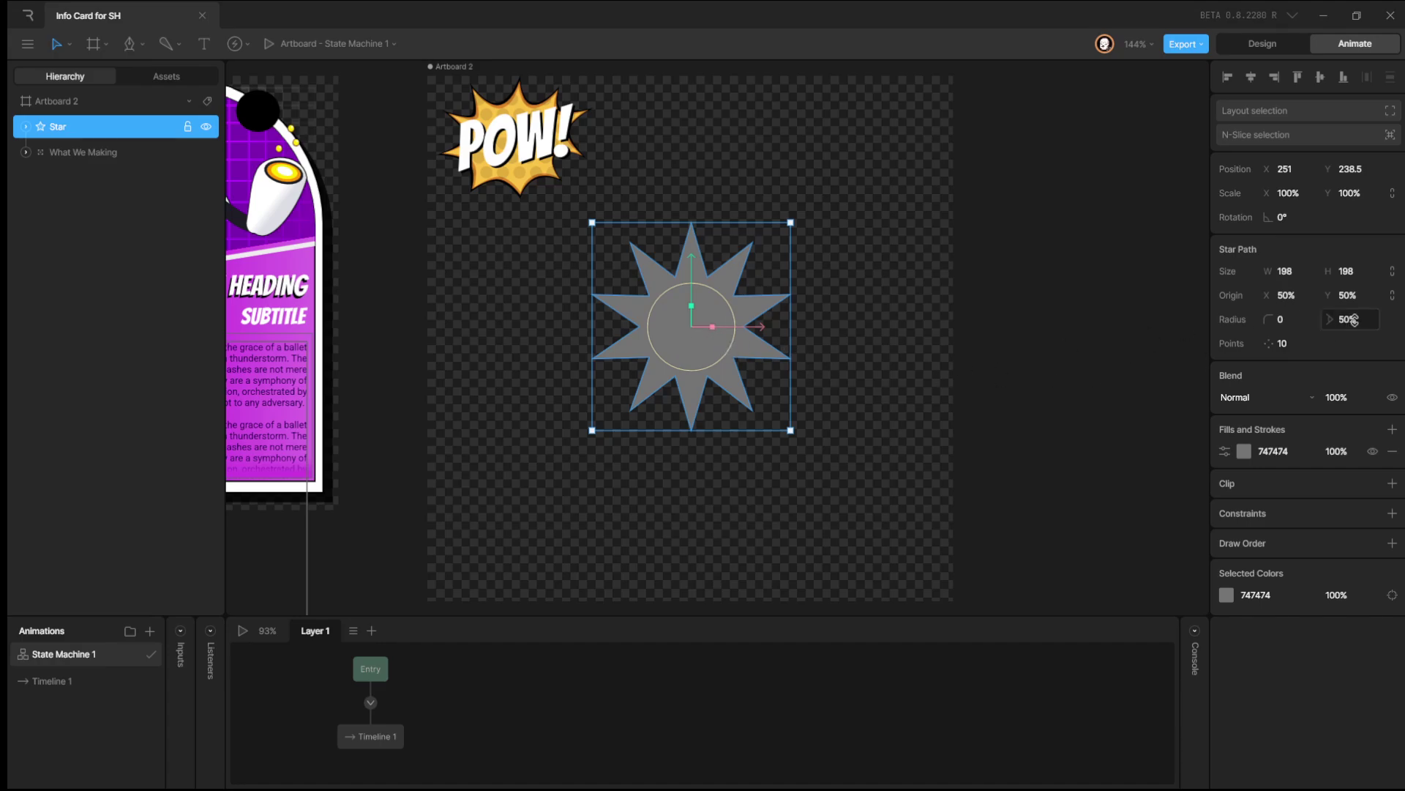
left_click_drag(1350, 320, 1355, 317)
key("Down")
key("Down")
key("Down")
key("Down")
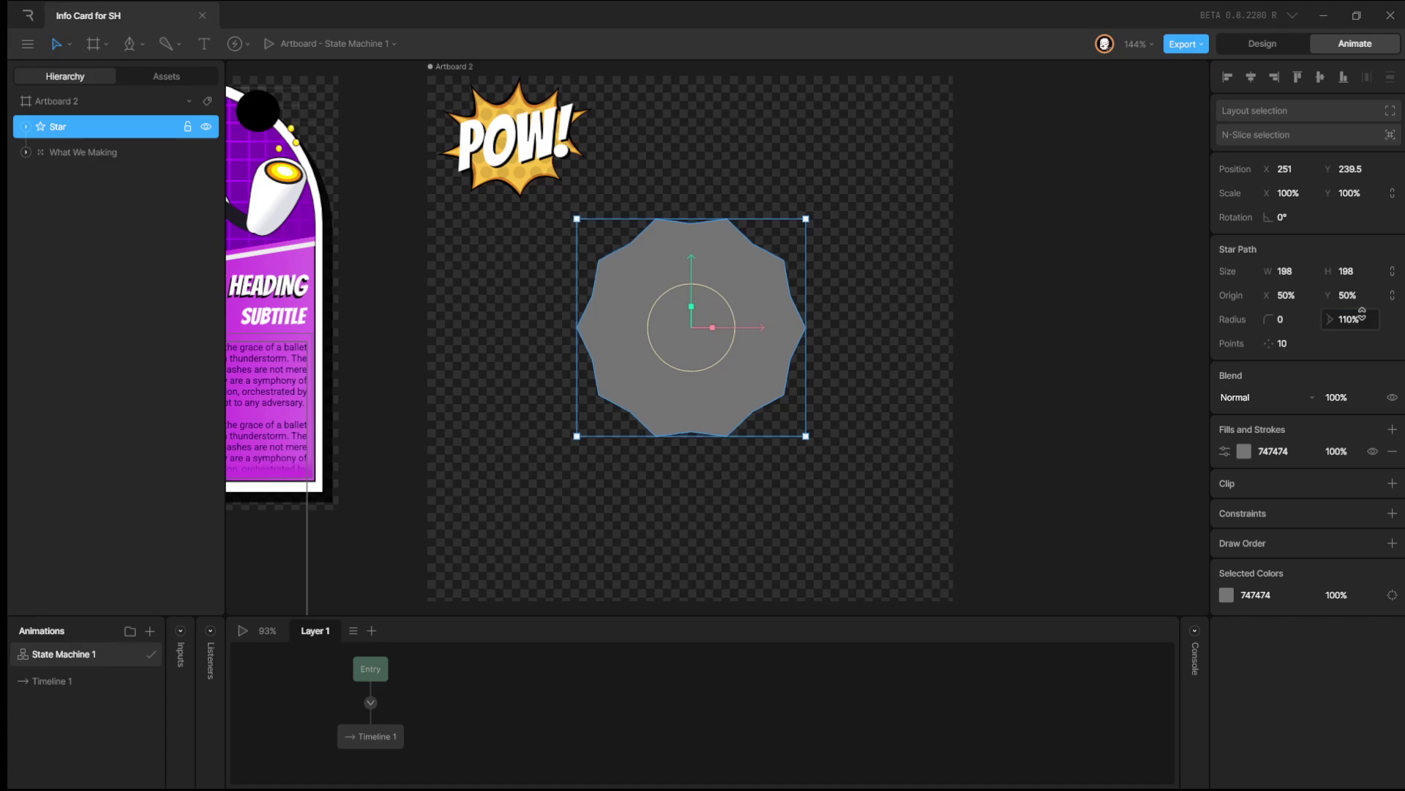
left_click(1362, 315)
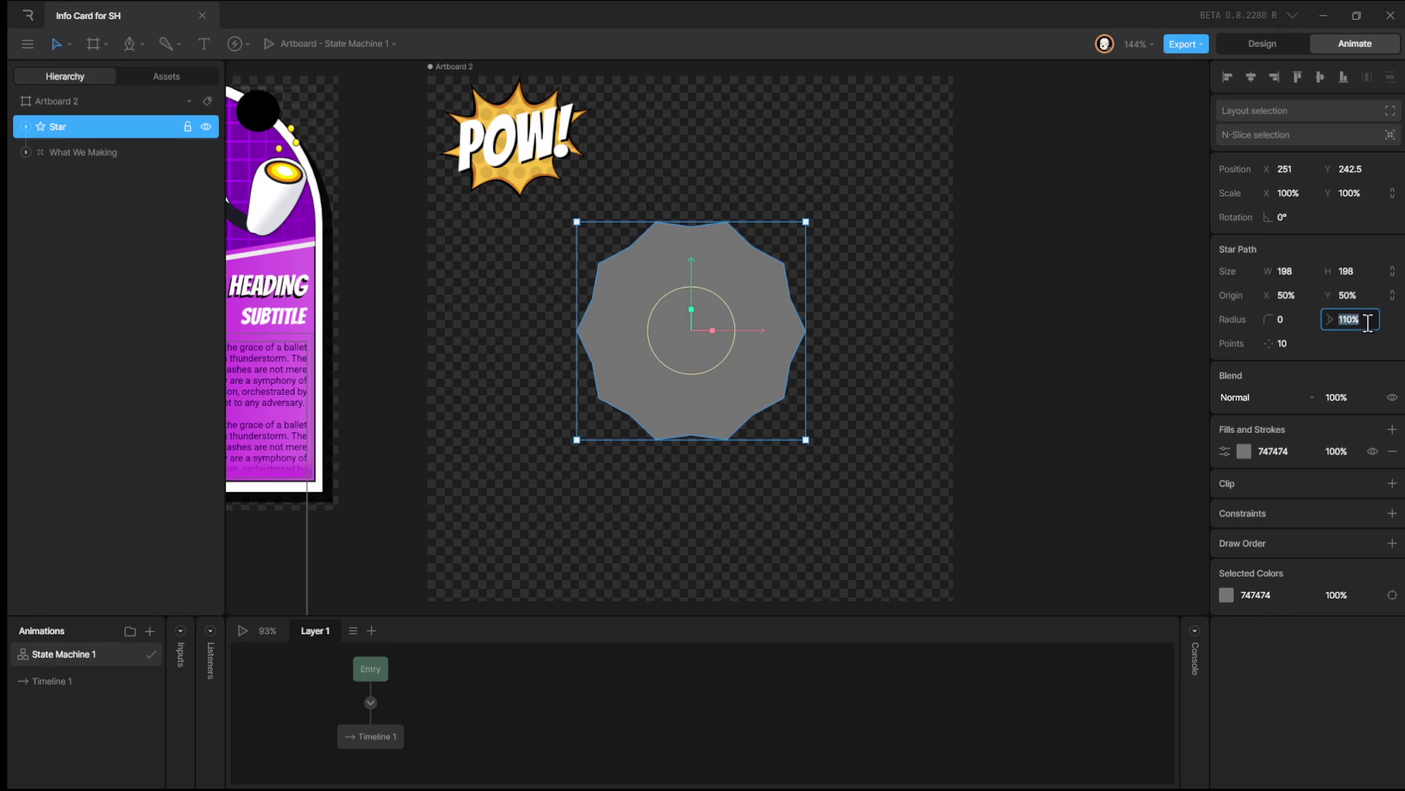
type("70")
key("Return")
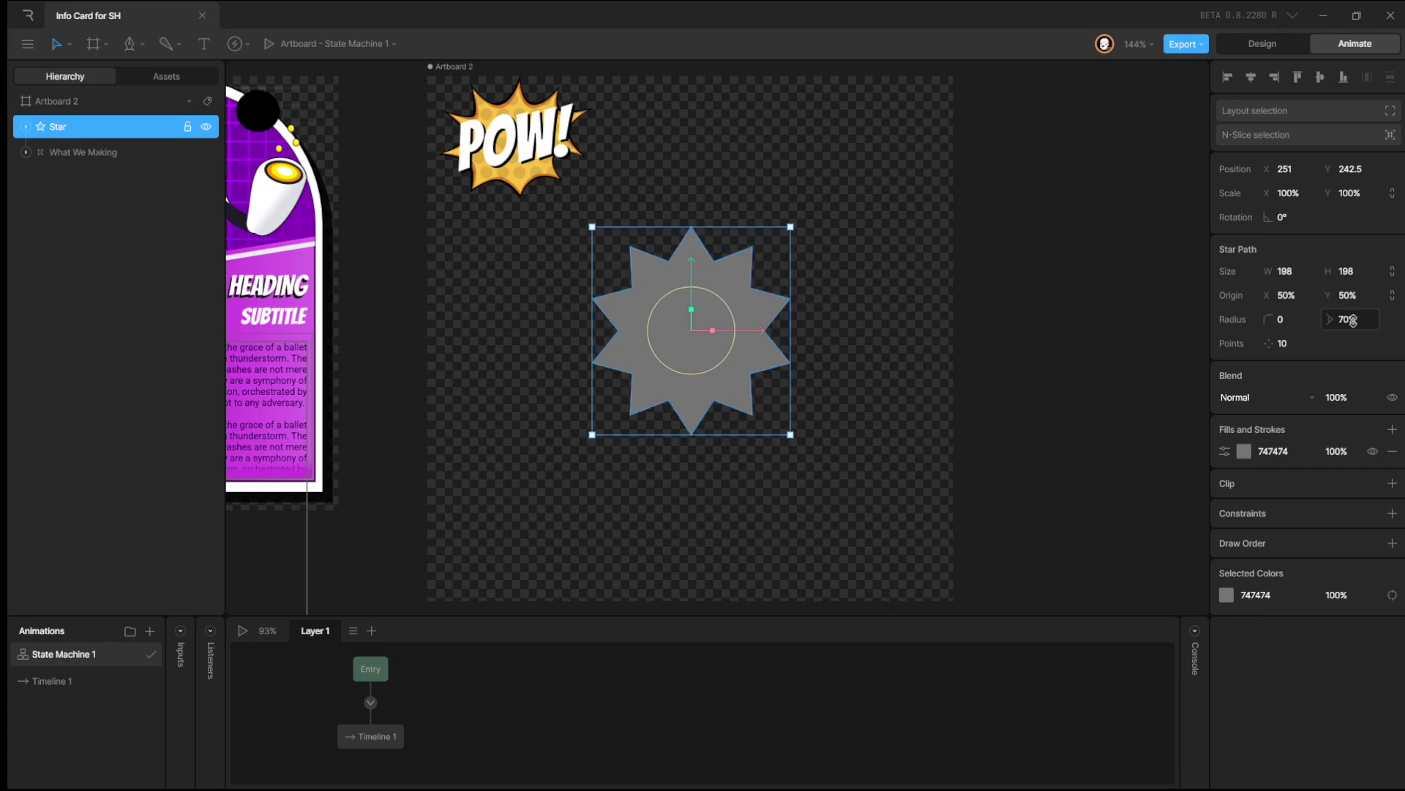
left_click(1060, 341)
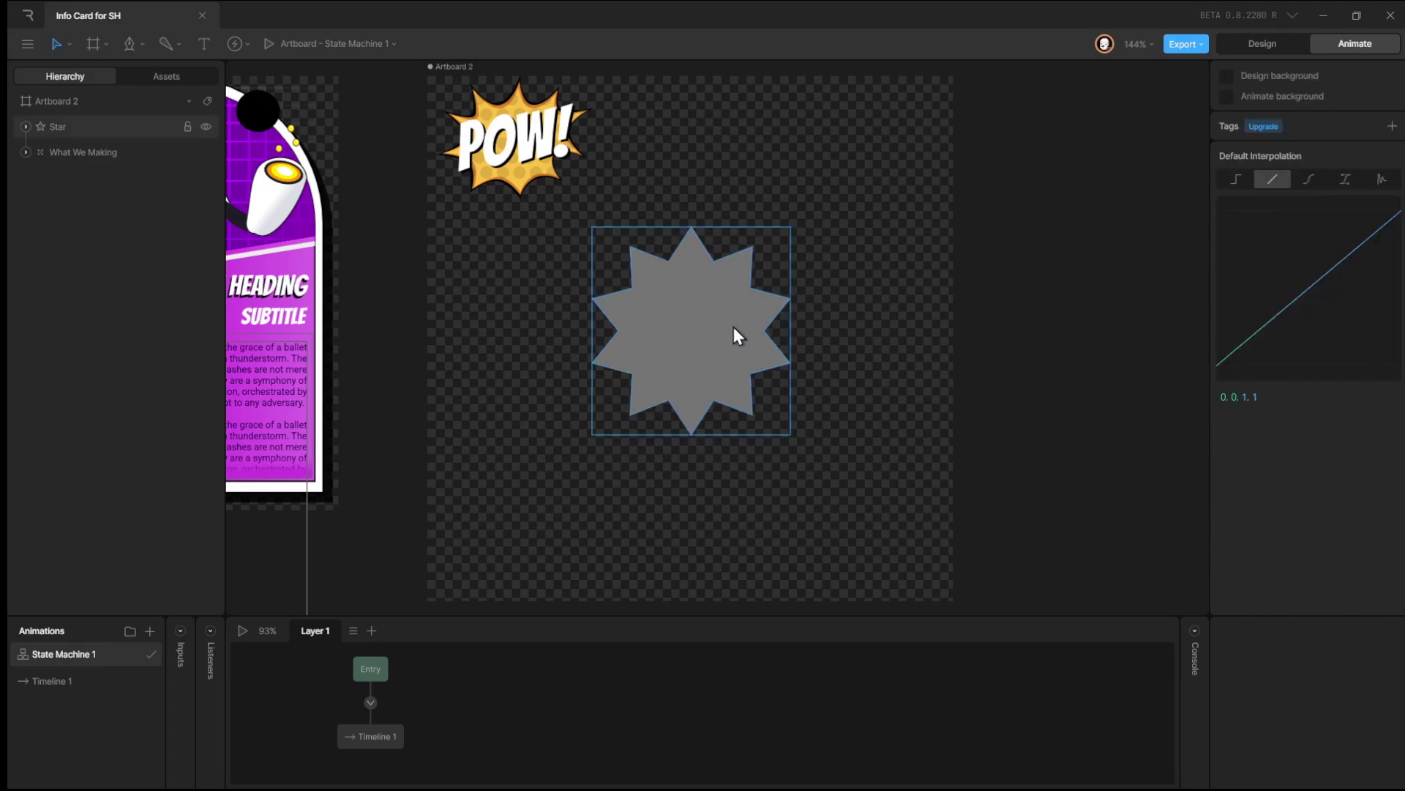
Start editing the vertices of the star's path and select all ten inner vertices.
left_click(756, 366)
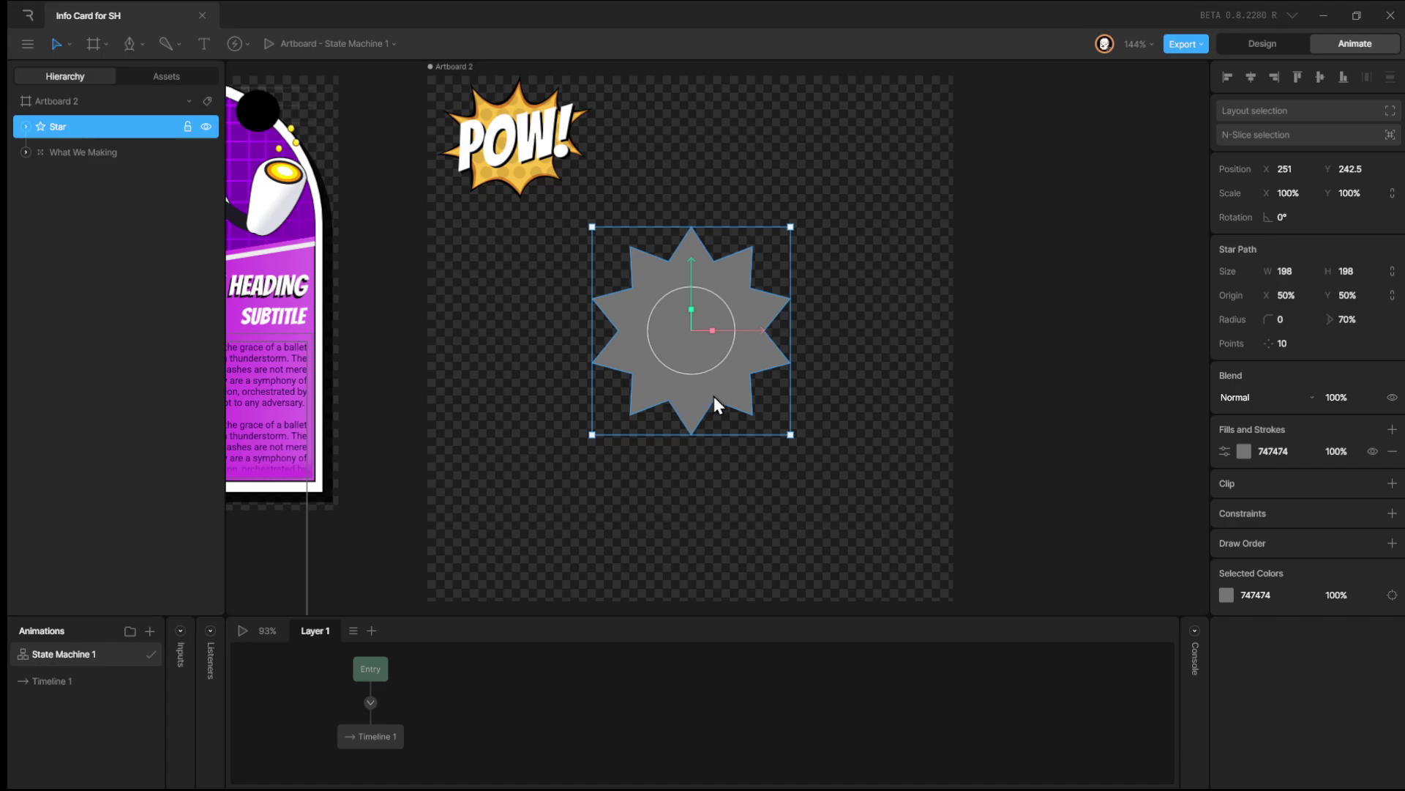
left_click(27, 126)
left_click(68, 153)
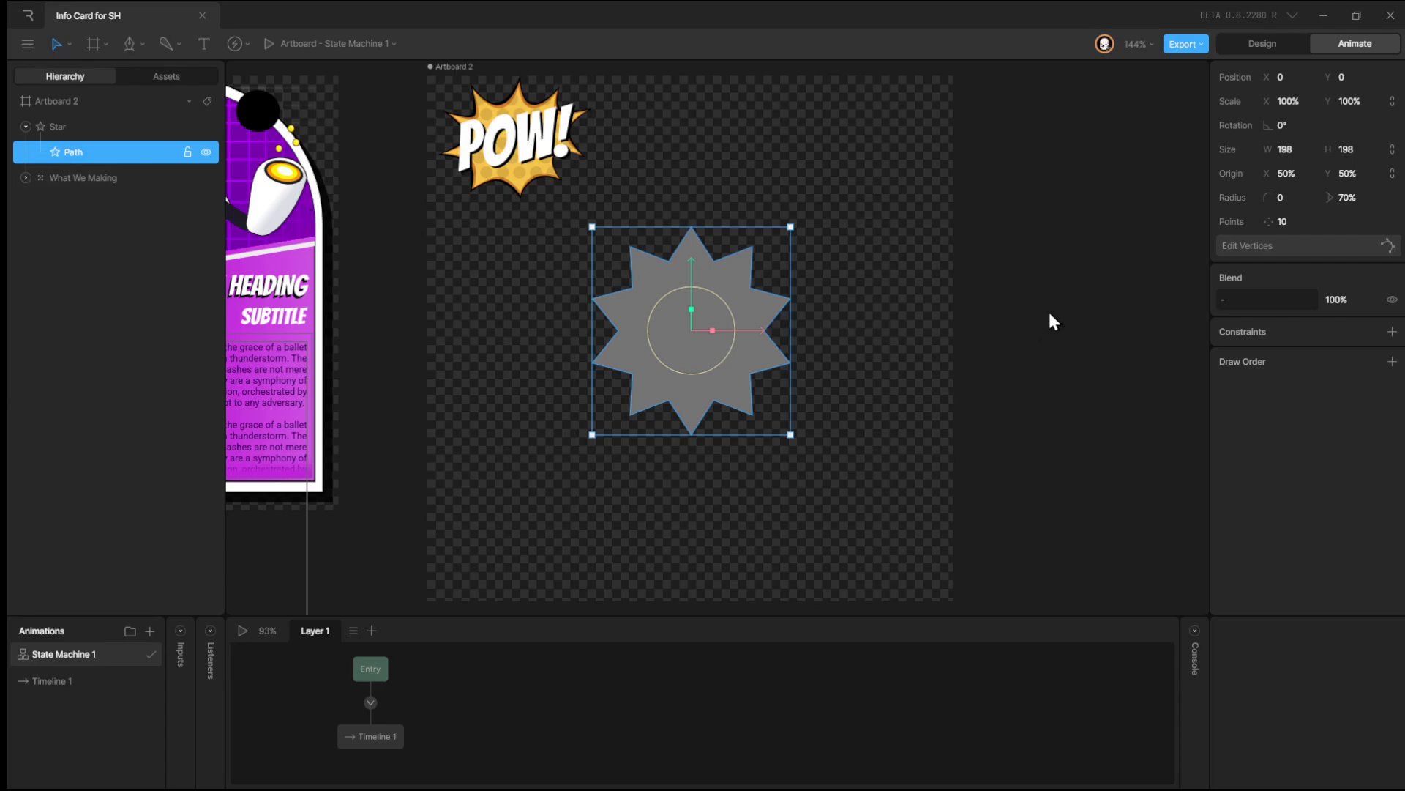
left_click(1297, 248)
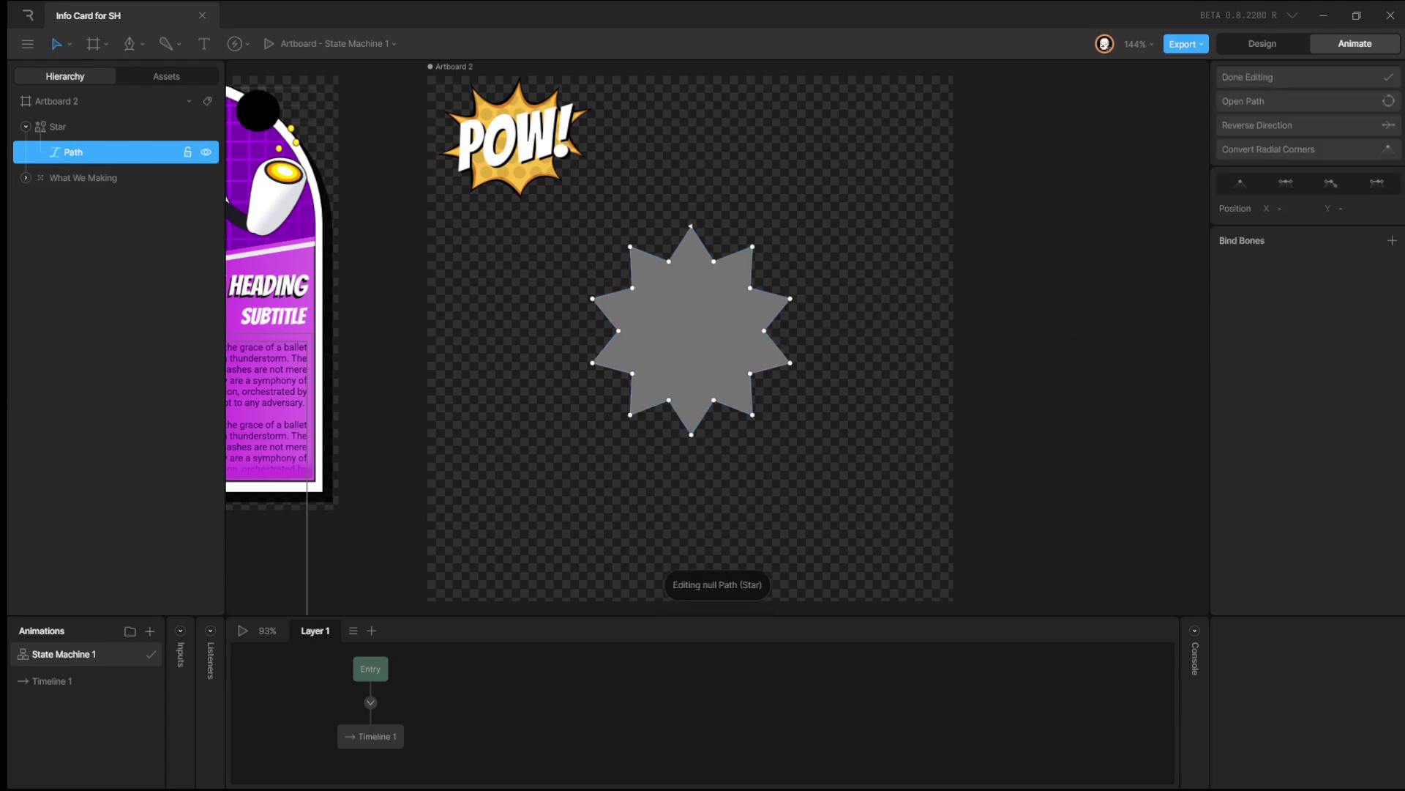
scroll(702, 328, "up", 2)
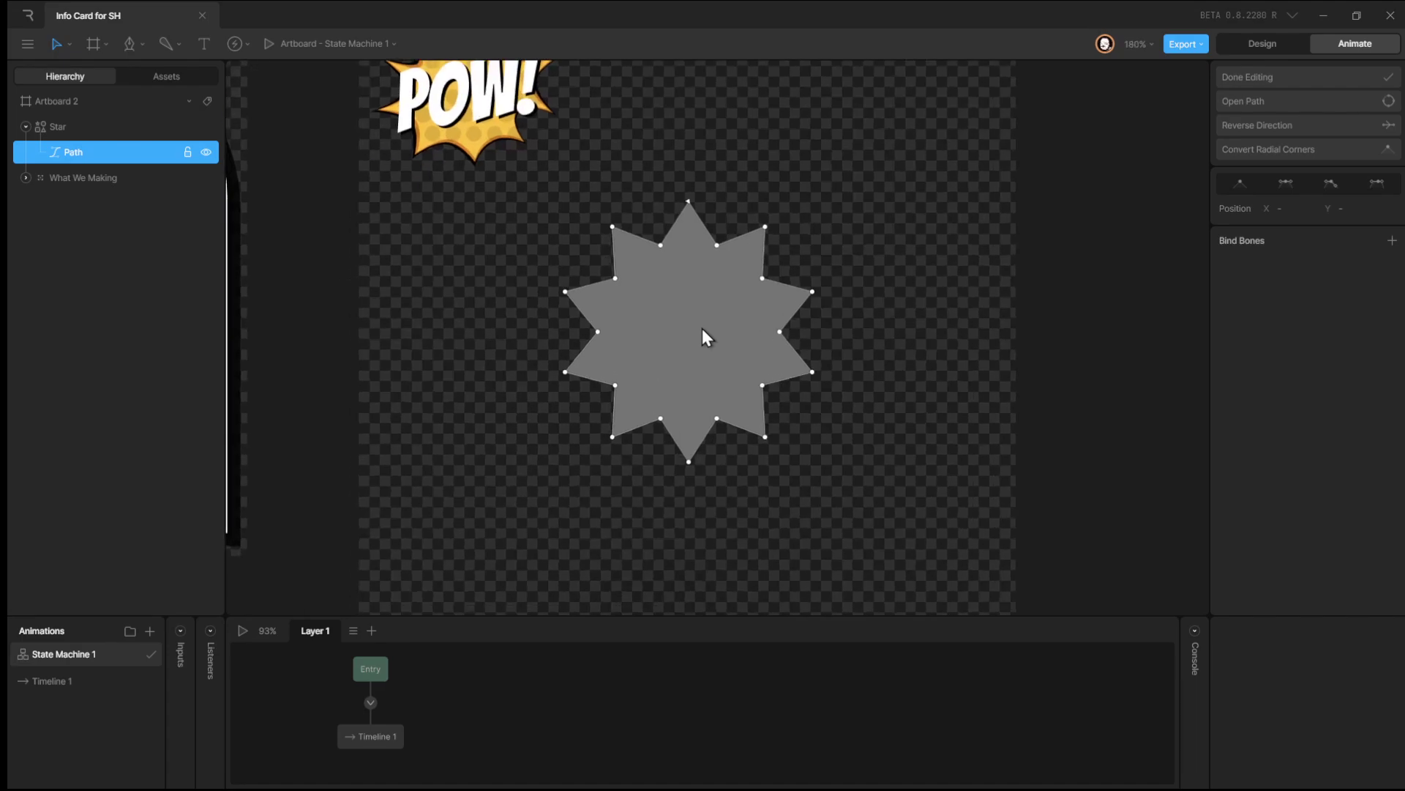
scroll(702, 330, "up", 2)
left_click_drag(566, 243, 657, 307)
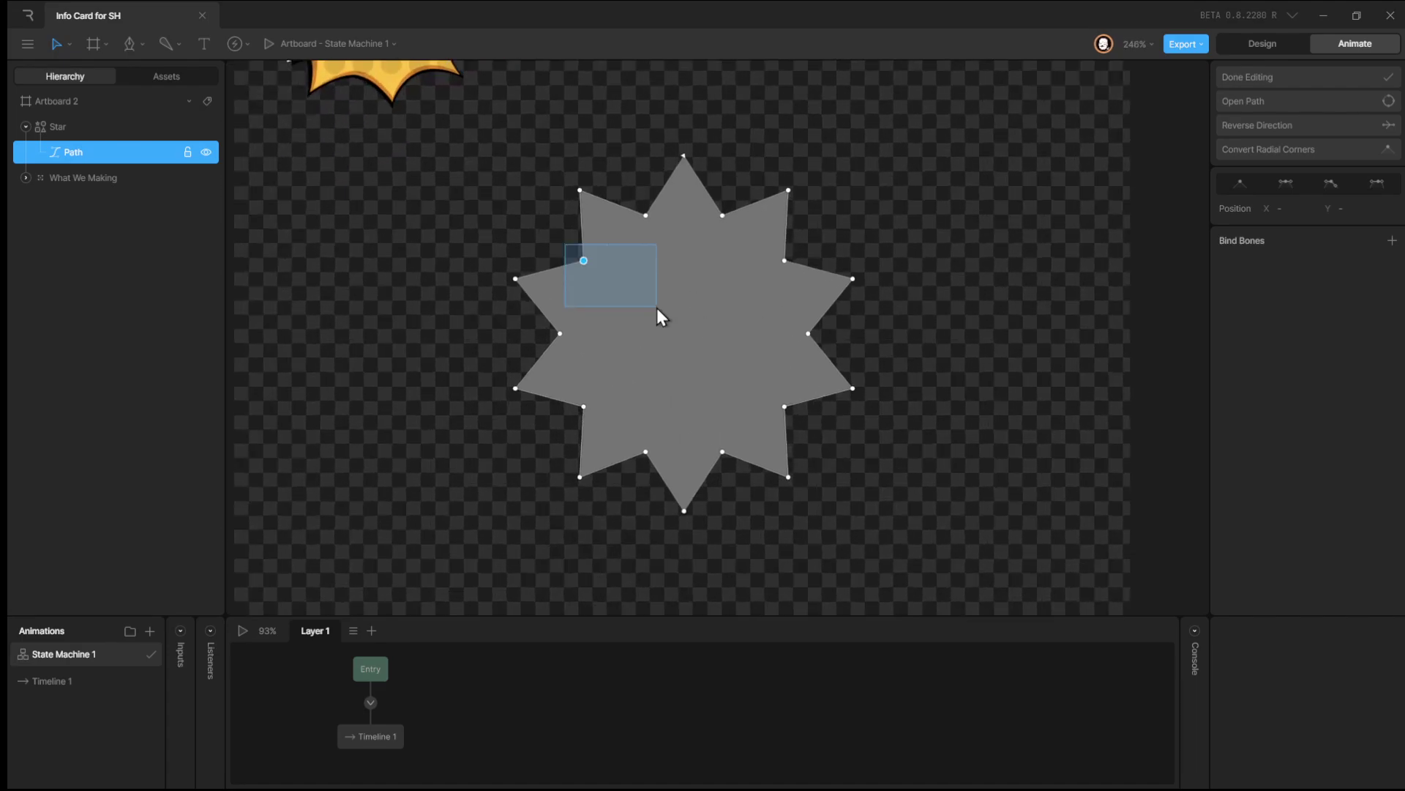
left_click(645, 215, "shift")
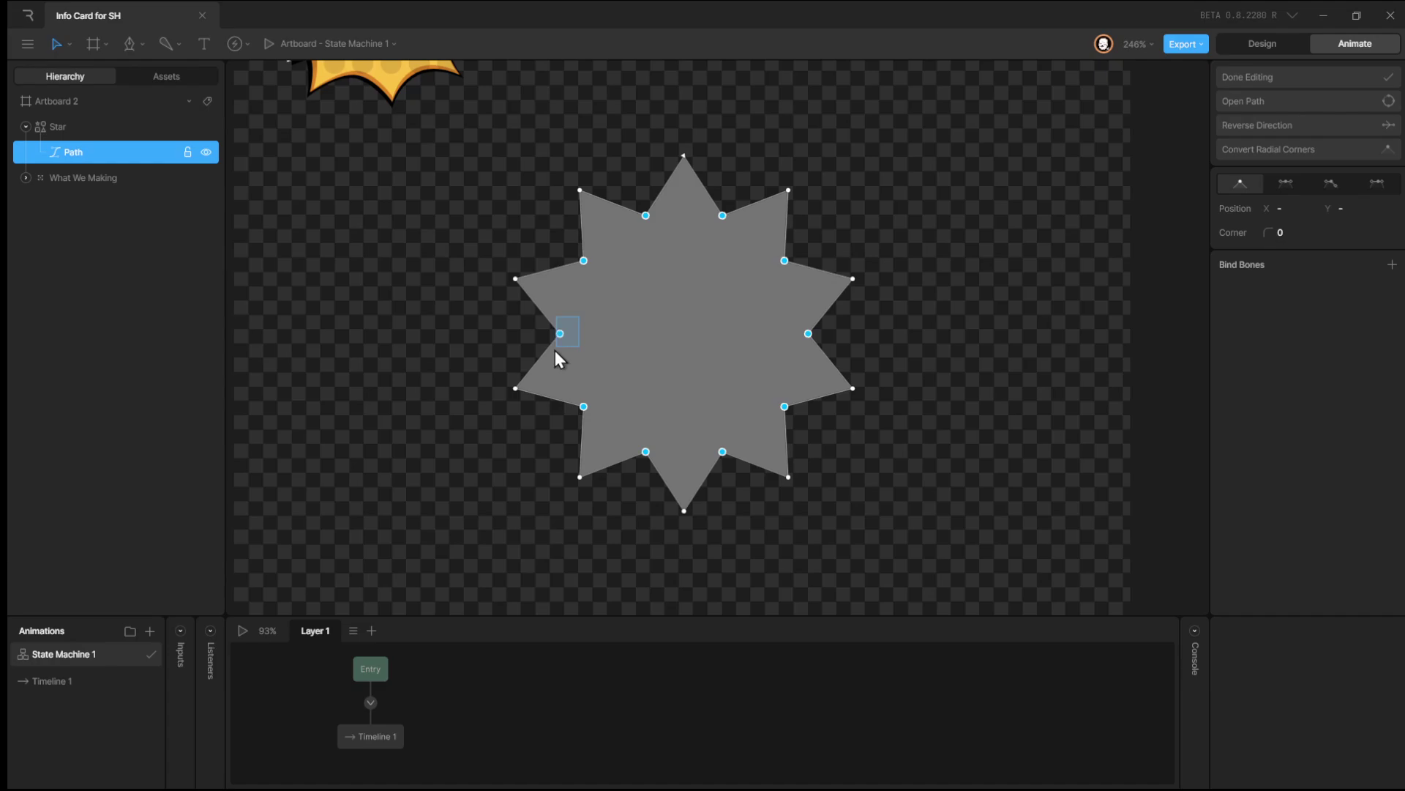
Try rounding the selected inner vertices with a corner value of 94, and reset the corner to 0.
left_click_drag(1277, 232, 1300, 207)
left_click(1297, 236)
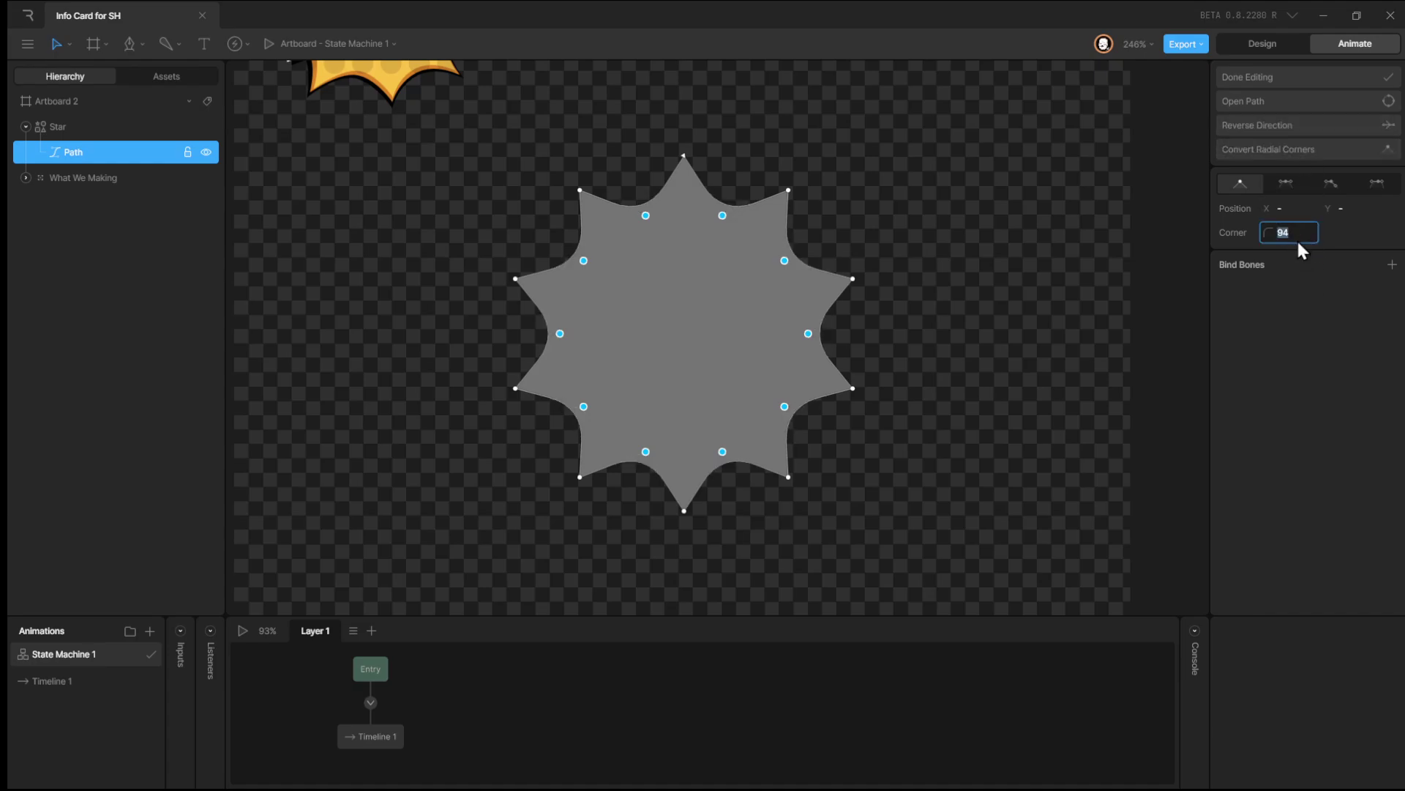
type("0")
key("Return")
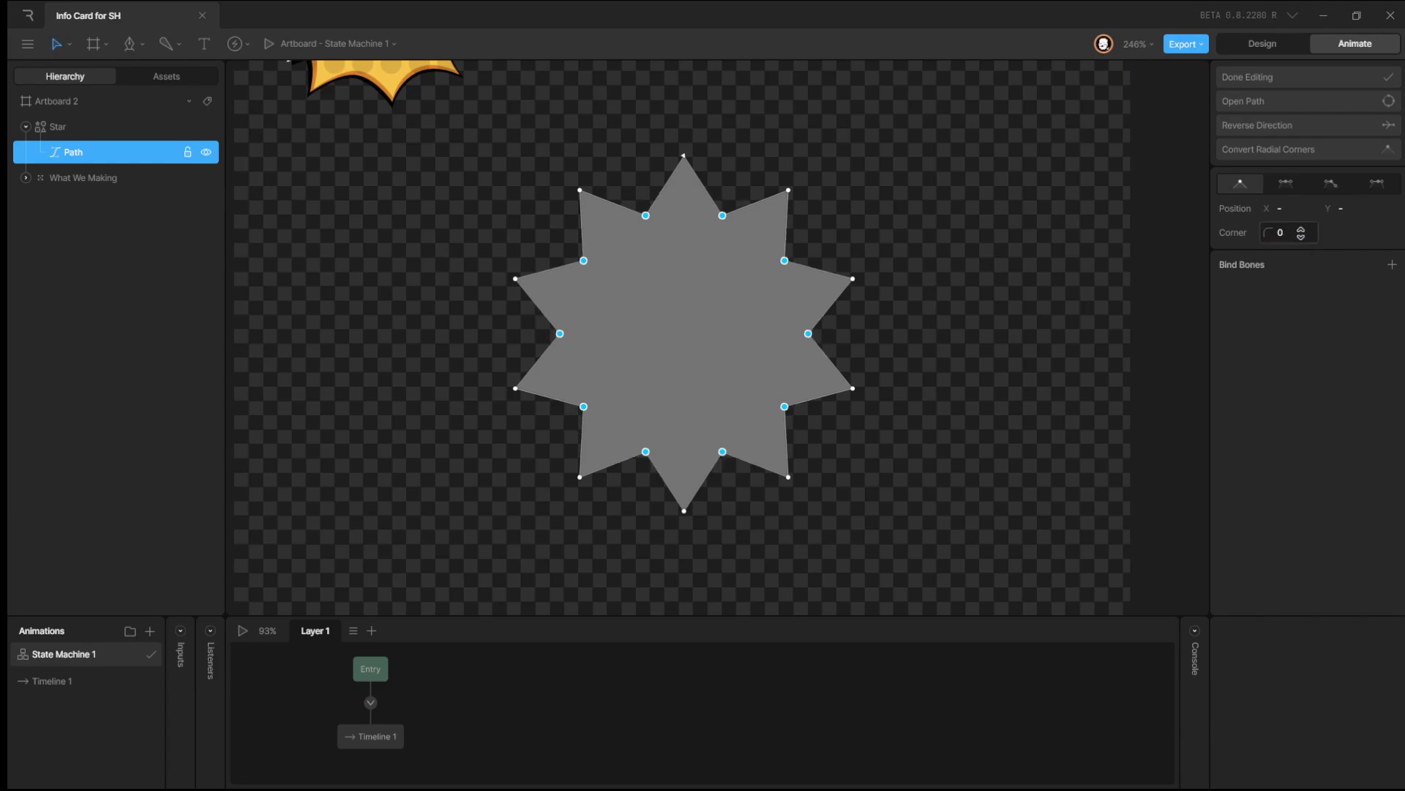
Convert the inner vertices to mirrored Bezier points and angle the handles along the star's upper, right and lower sides into smooth inward curves.
left_click(1283, 184)
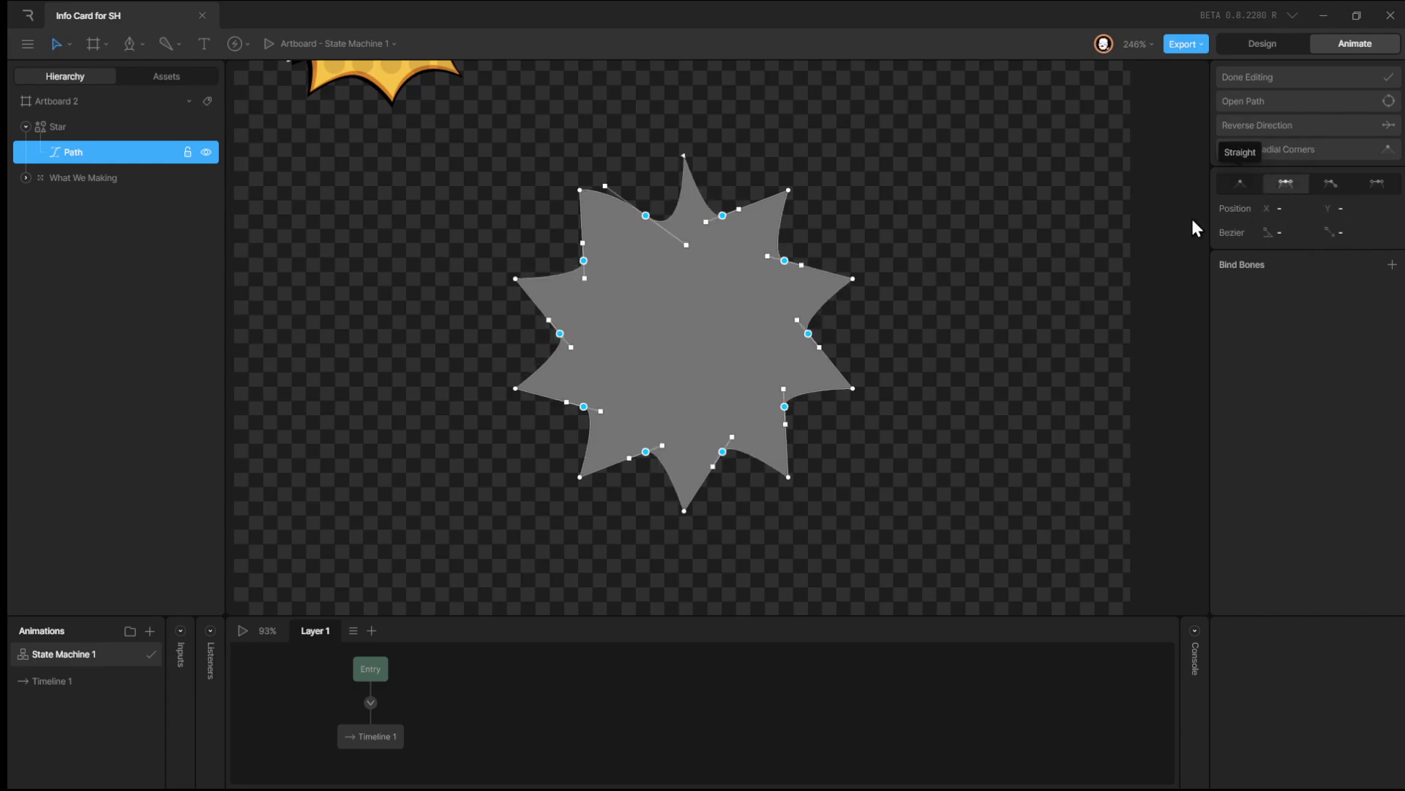
left_click(850, 233)
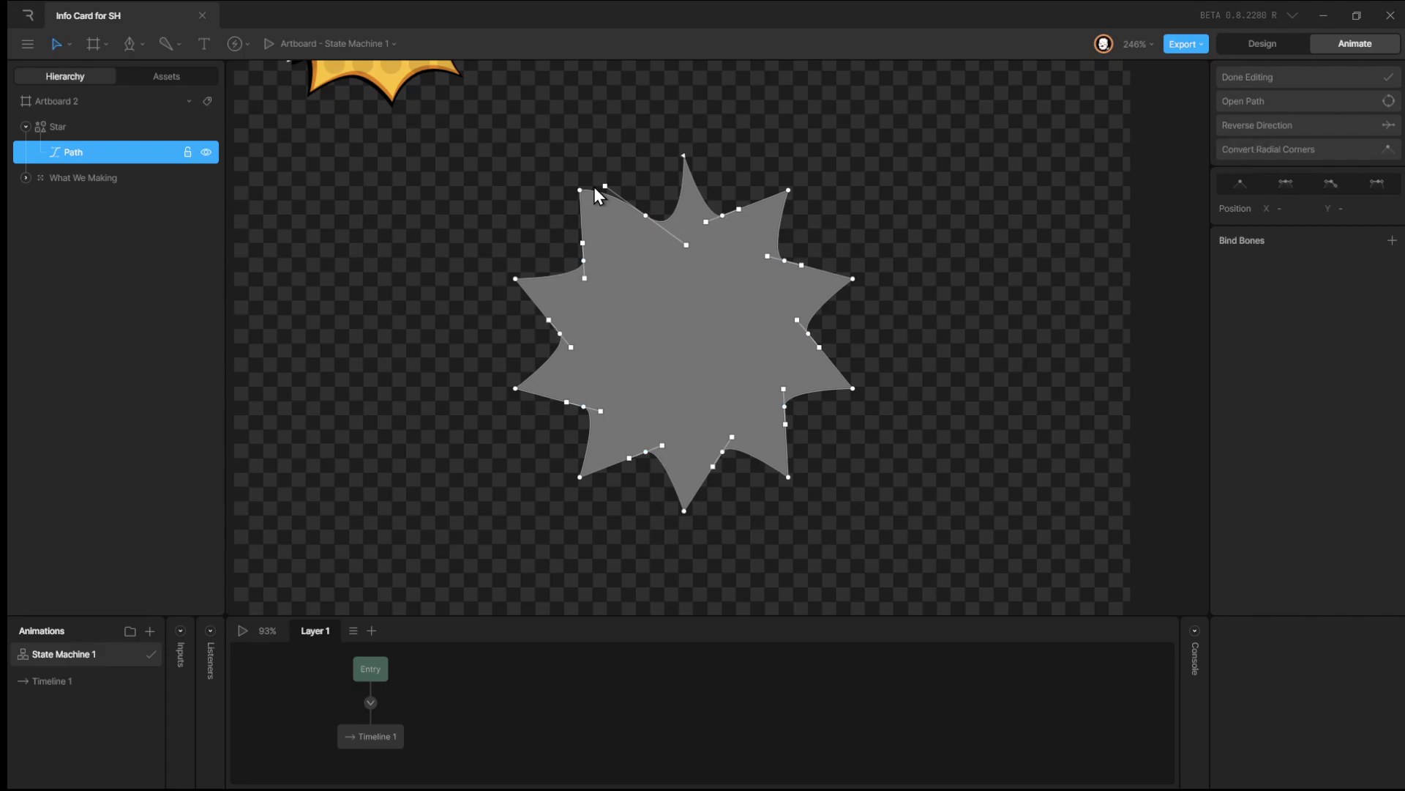
left_click_drag(605, 186, 615, 236)
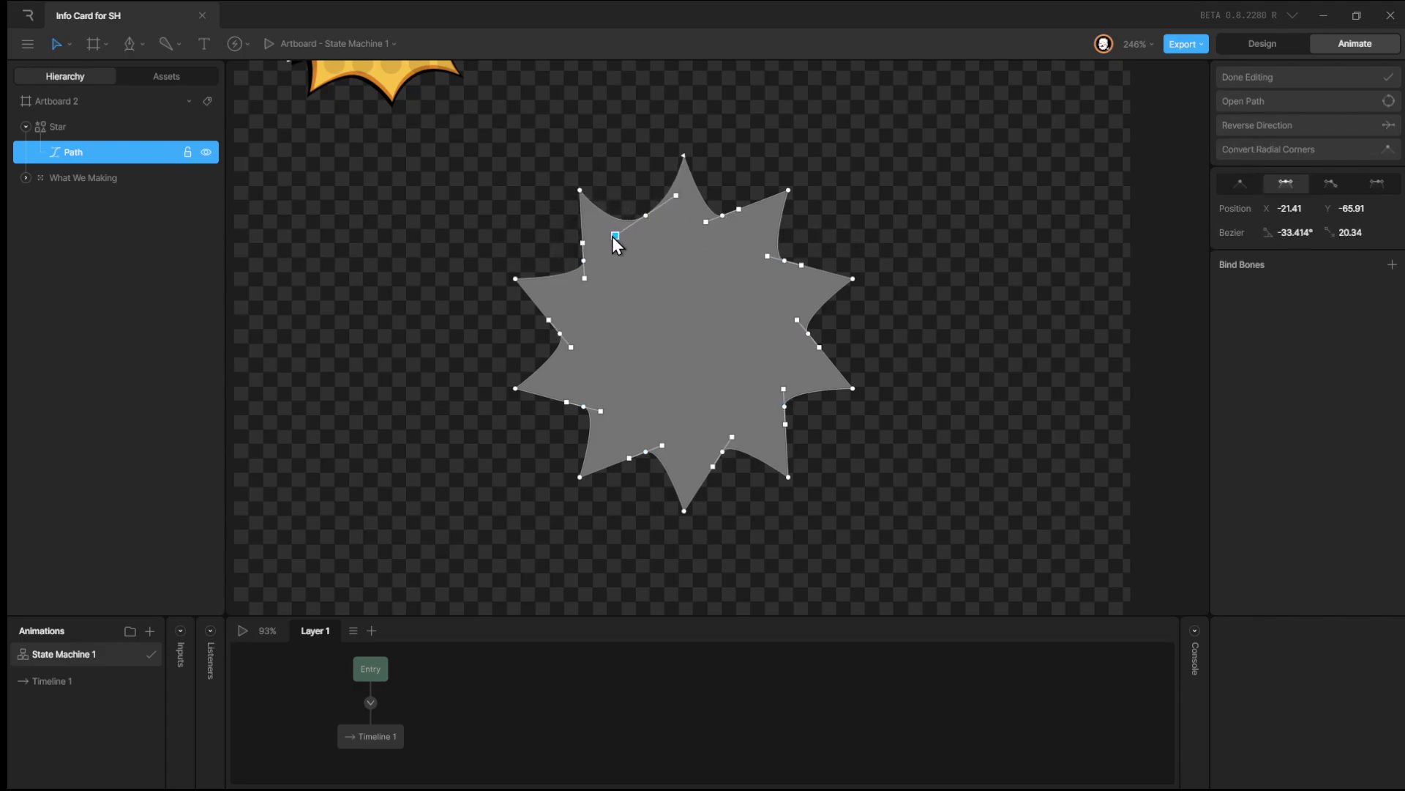
left_click_drag(706, 221, 698, 203)
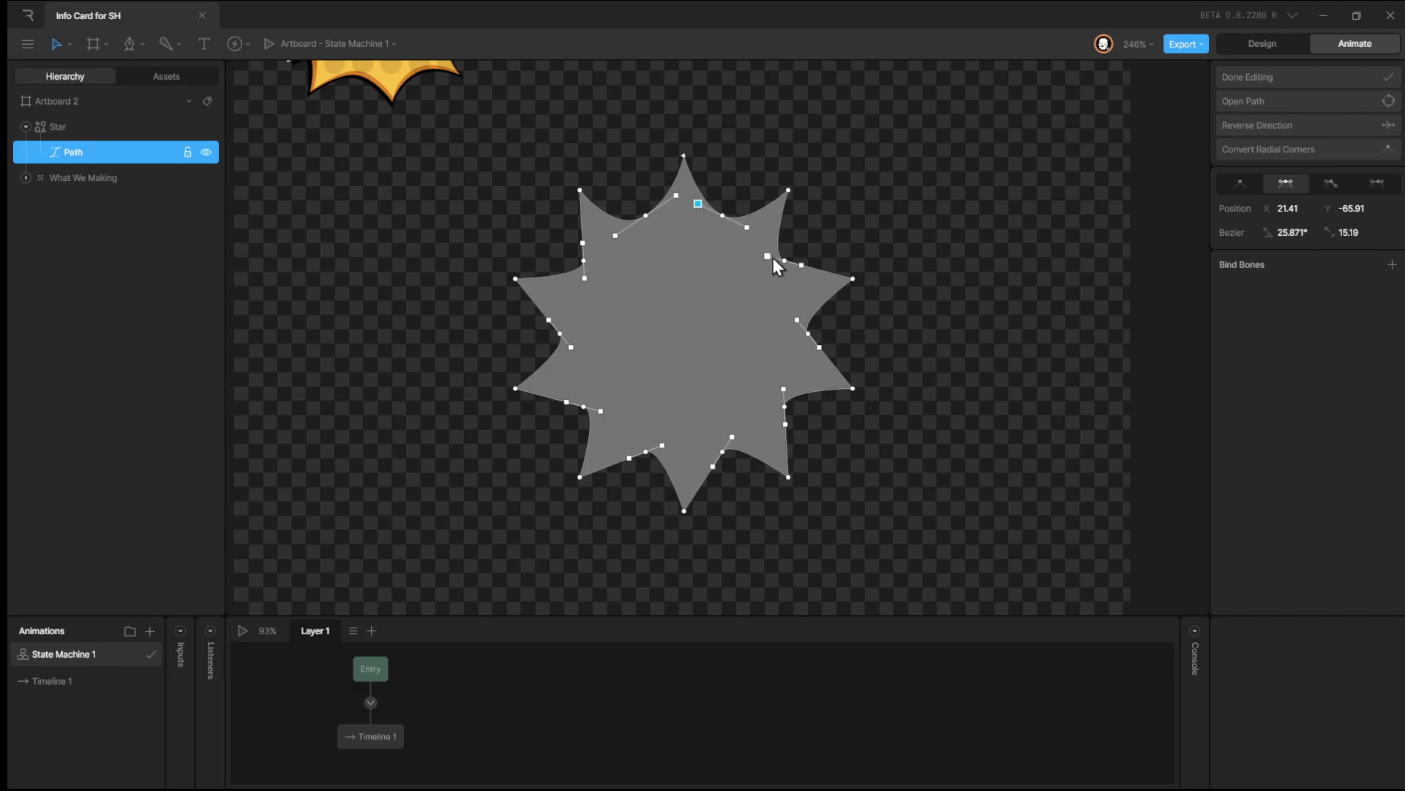
left_click_drag(768, 256, 765, 244)
left_click_drag(798, 319, 805, 302)
mouse_move(783, 390)
left_mouse_down()
mouse_move(803, 394)
mouse_move(794, 401)
left_mouse_up()
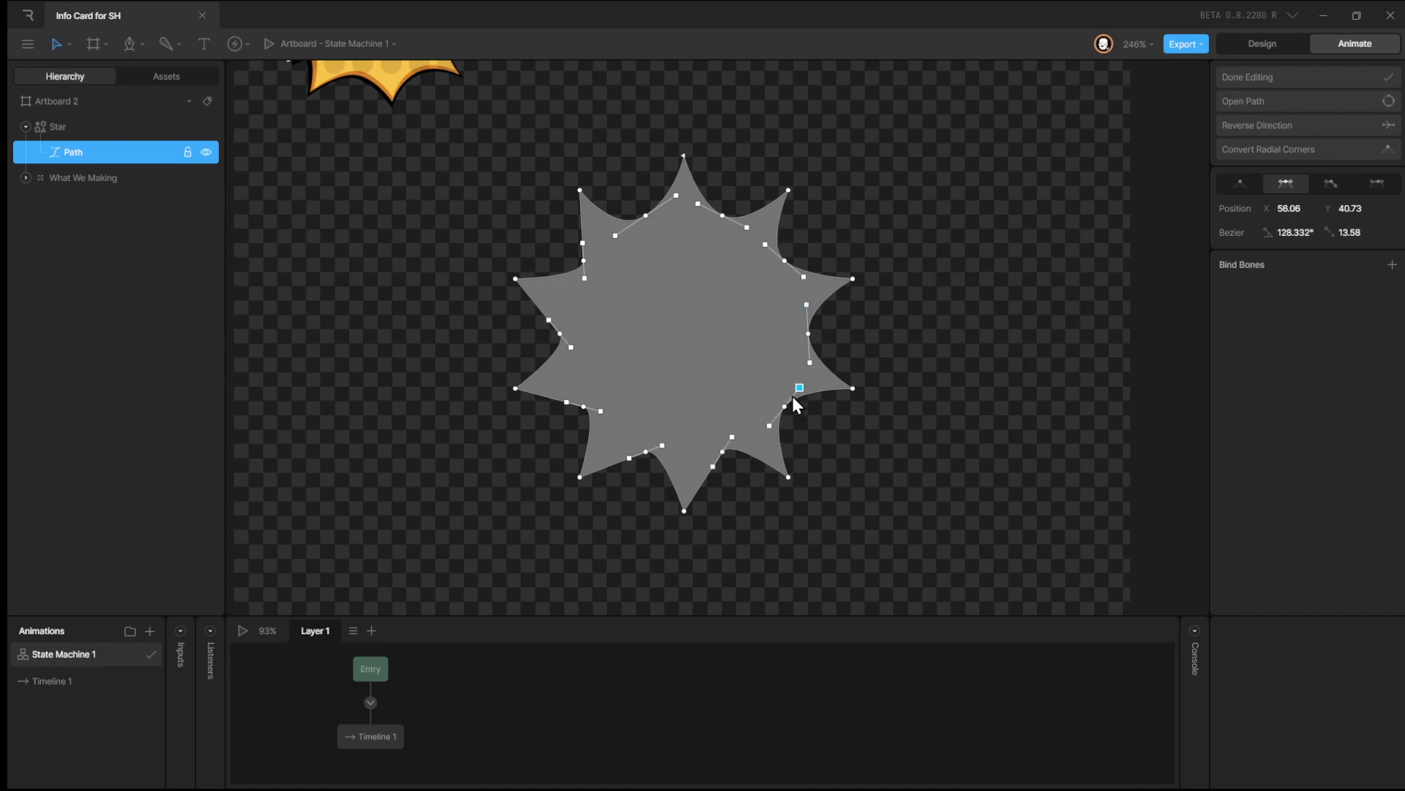
left_click_drag(731, 437, 671, 464)
left_click(661, 445)
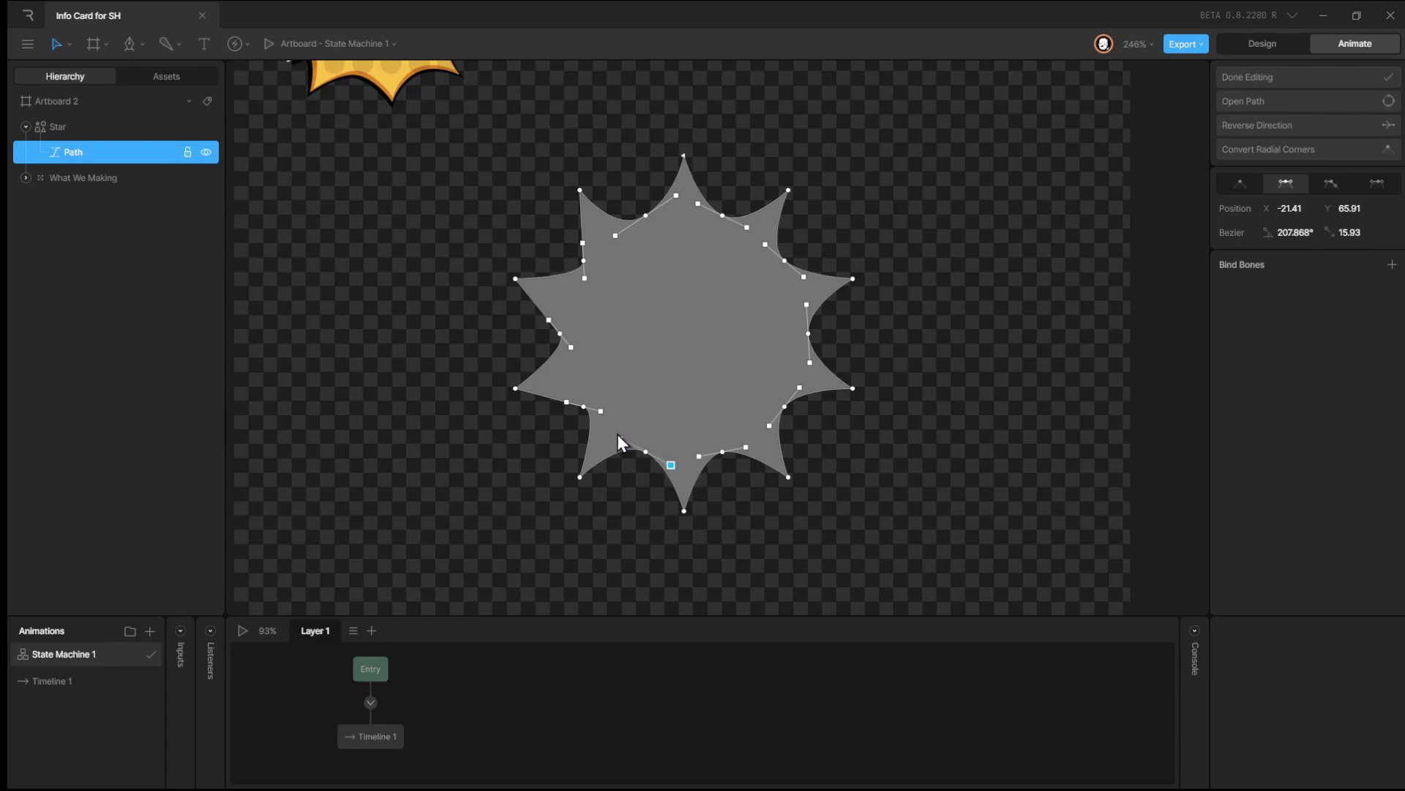
Try detached handles on the lower-left inner vertex and move one handle, and undo both changes.
left_click(1330, 183)
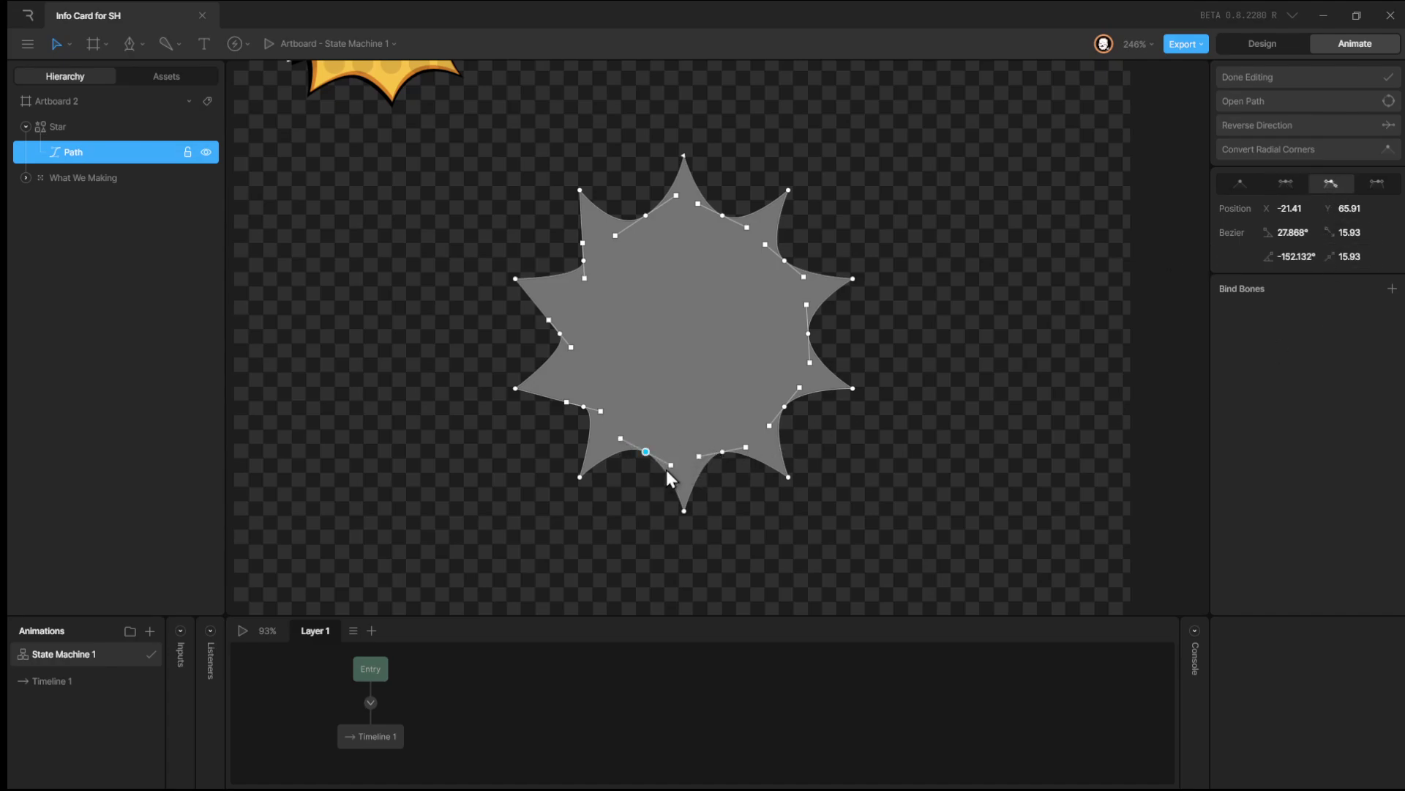
left_click_drag(669, 469, 594, 433)
key("ctrl+z")
key("ctrl+z")
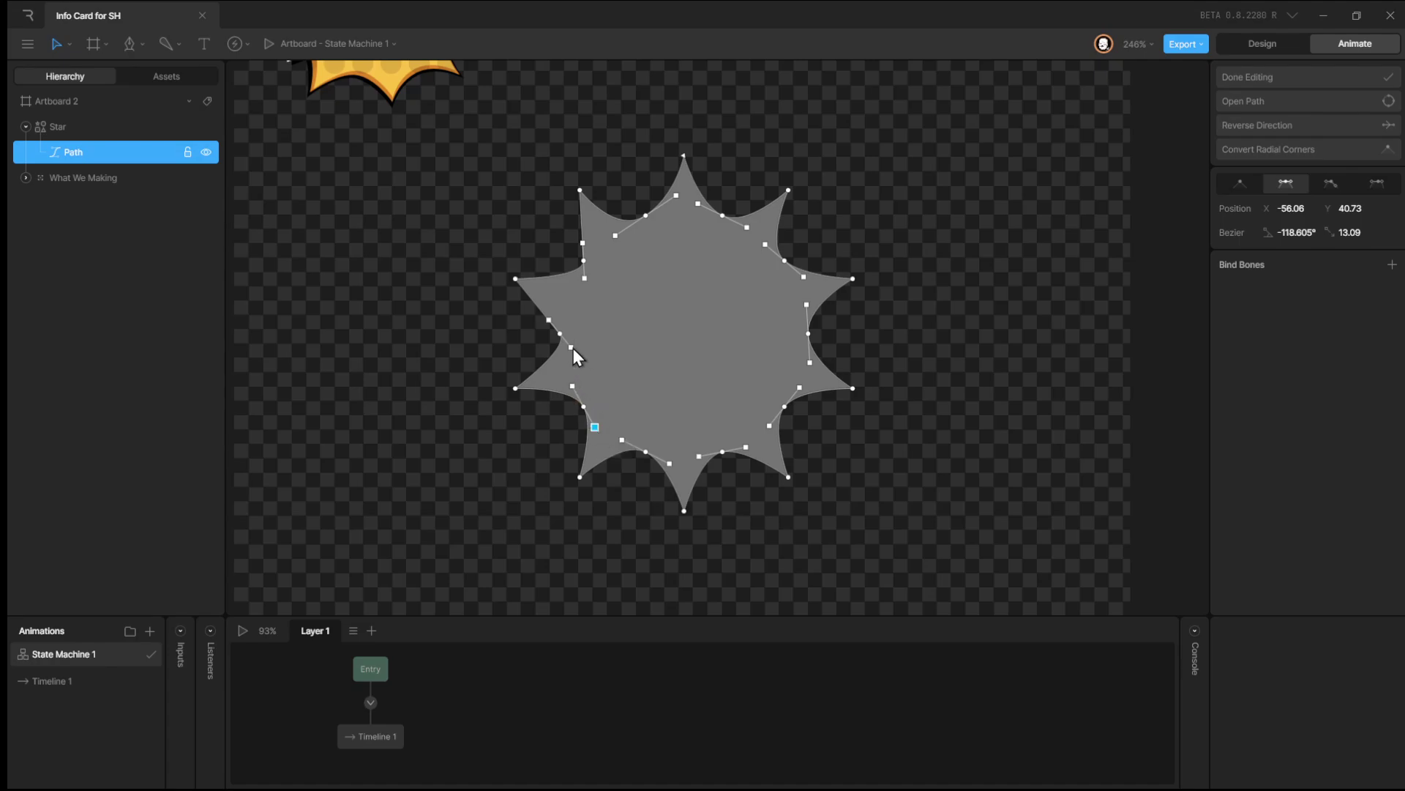
Angle the Bezier handles of the remaining inner vertices on the star's left side, finish path editing and select the whole star.
left_click(571, 349)
left_click_drag(572, 354, 561, 369)
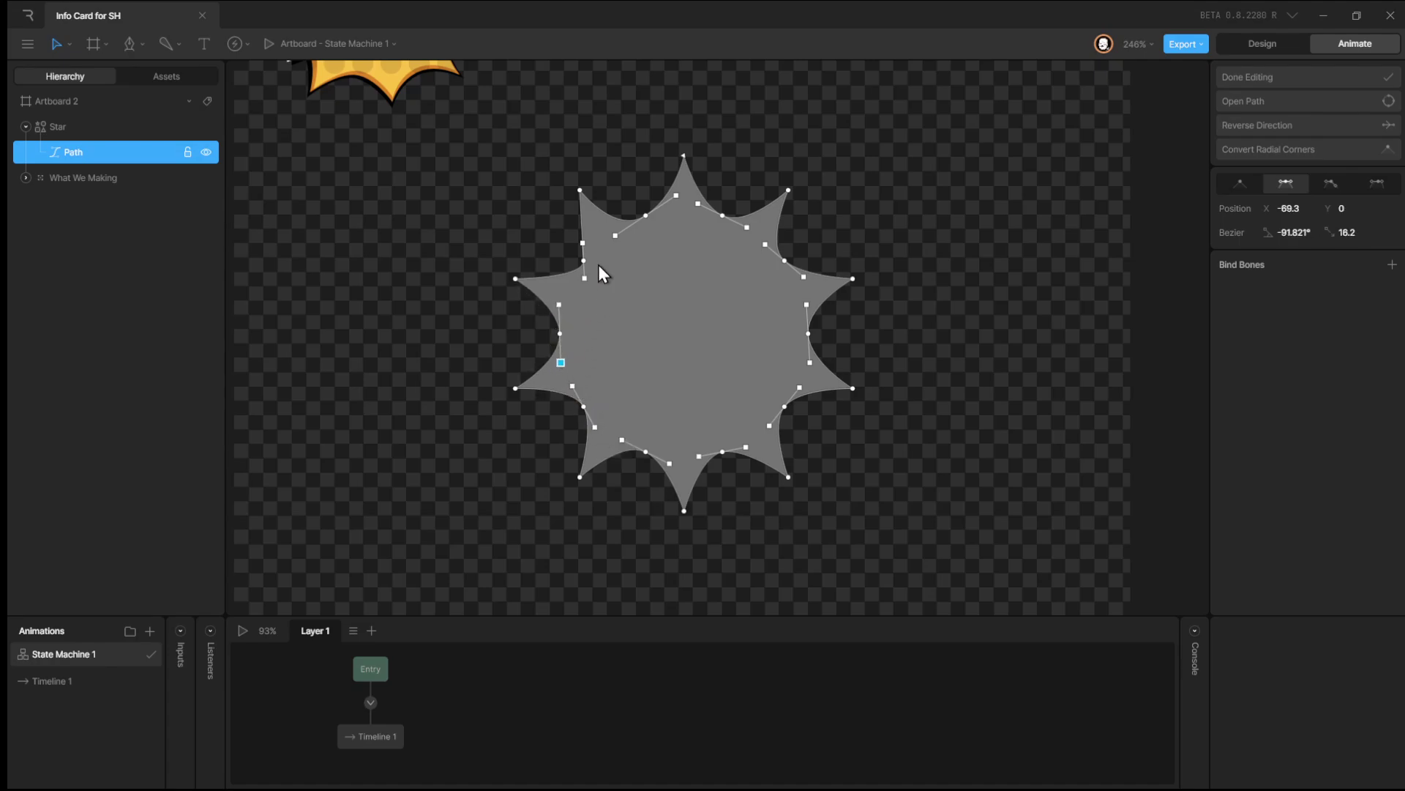
left_click_drag(585, 278, 574, 283)
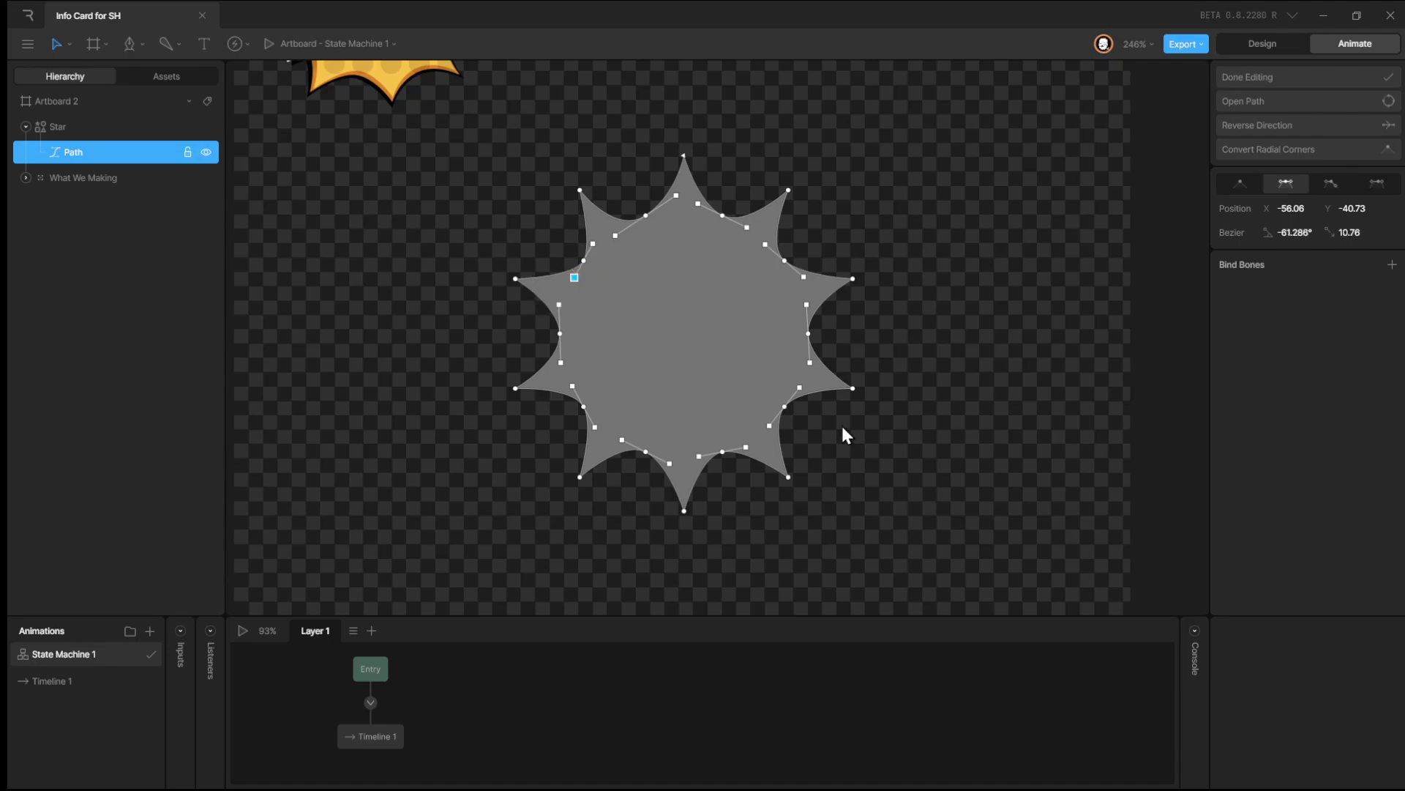
left_click_drag(906, 144, 402, 558)
key("Escape")
left_click(678, 251)
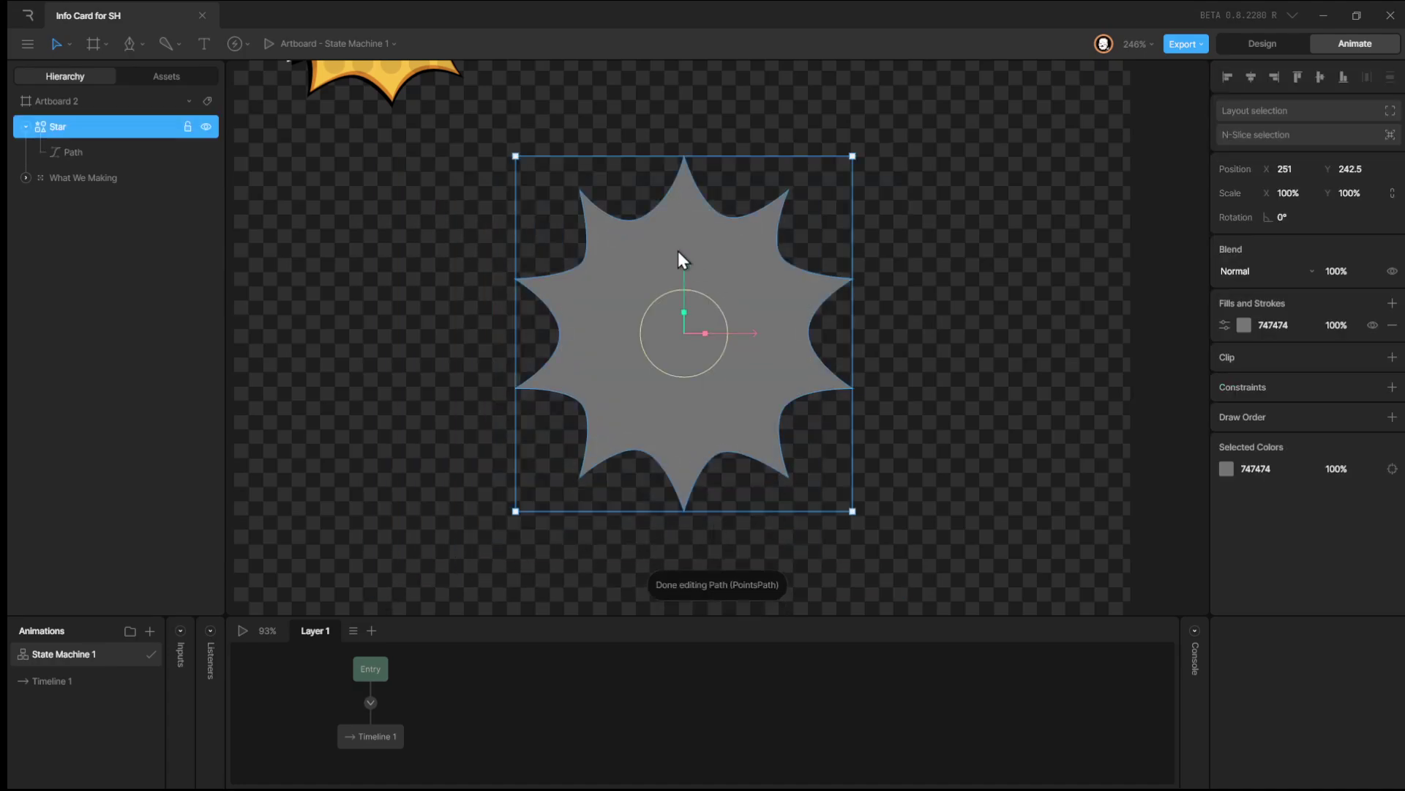
Reposition the star and stretch it into a wide burst at about 119% horizontal and 73% vertical scale.
scroll(692, 231, "up", 5)
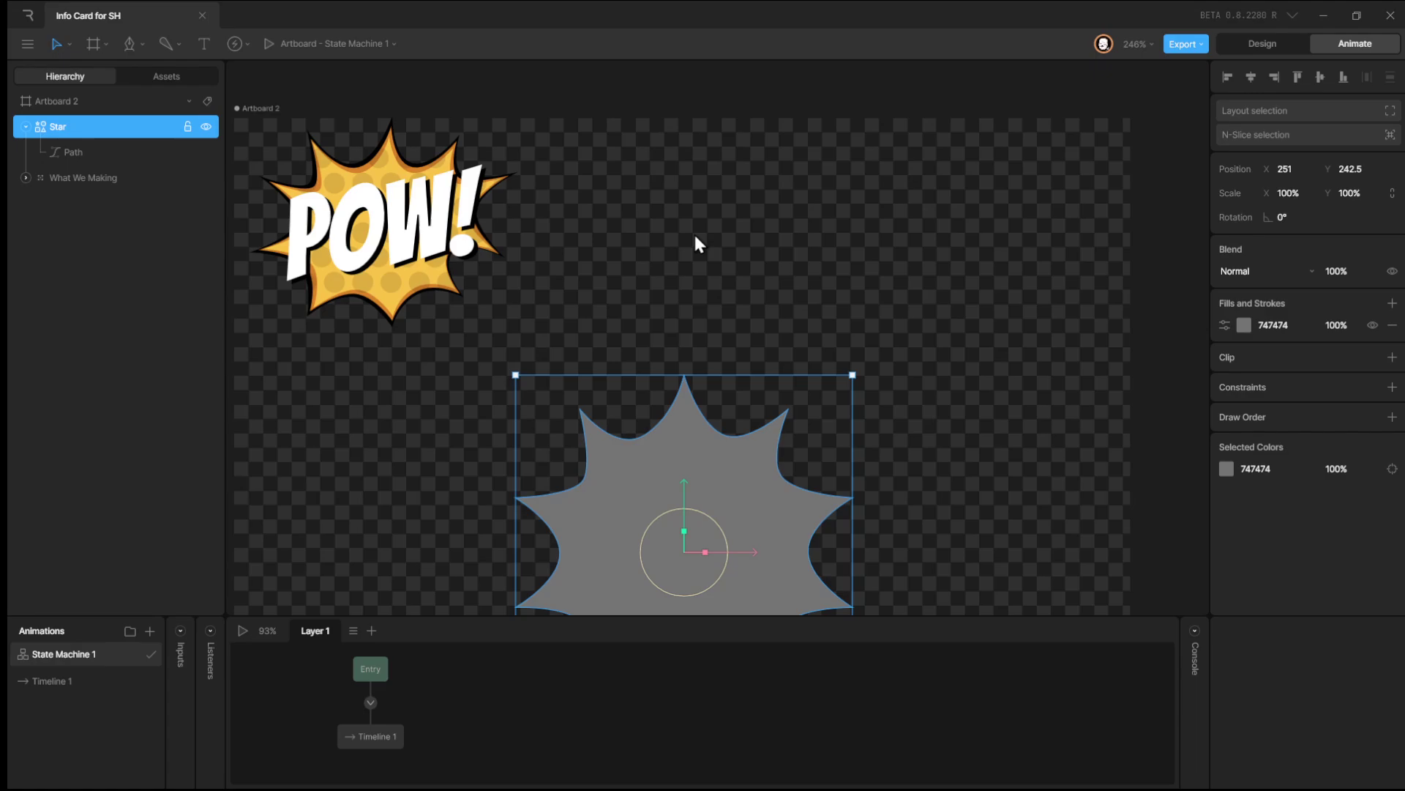
scroll(696, 237, "down", 4)
scroll(696, 237, "up", 1)
left_click_drag(739, 376, 796, 283)
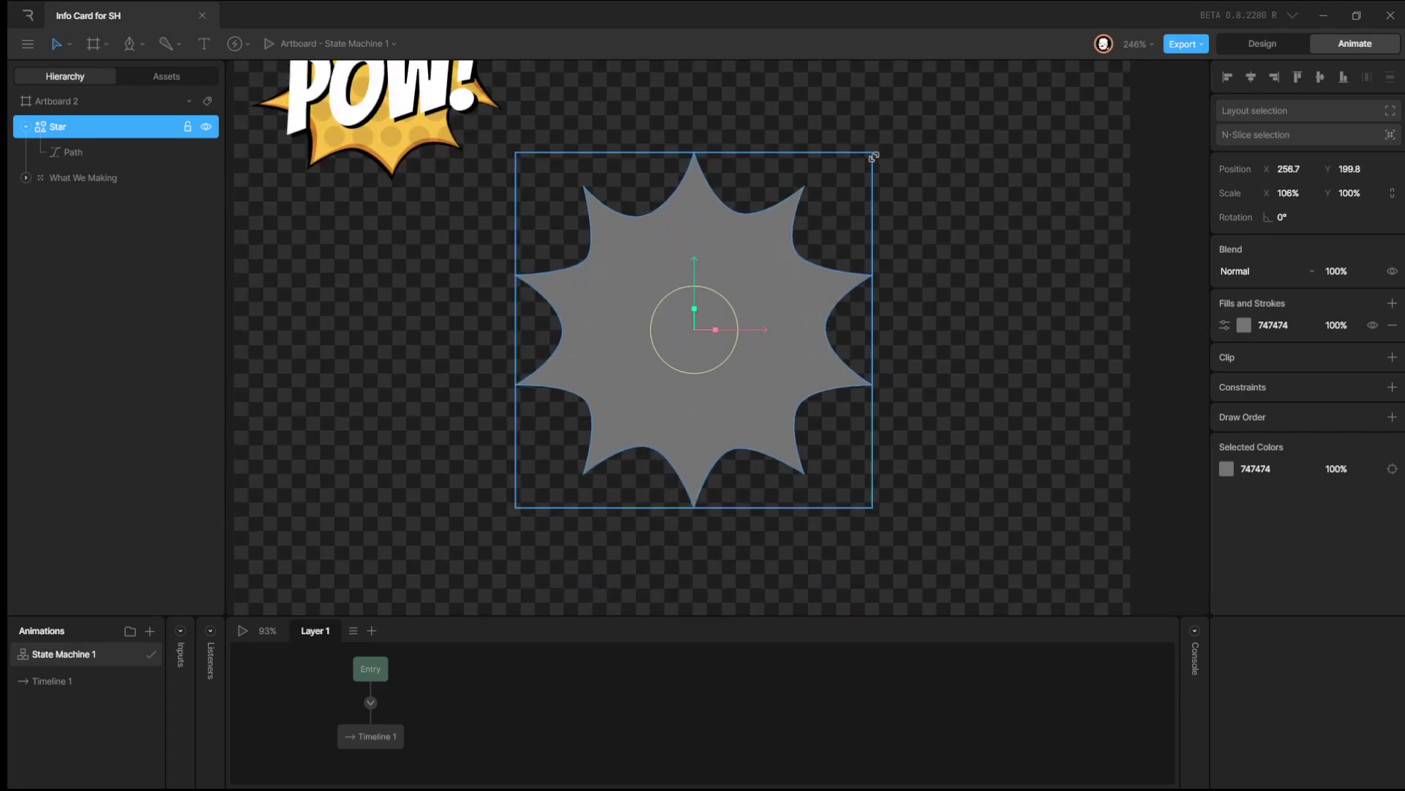
left_click_drag(853, 154, 918, 248)
left_click(952, 360)
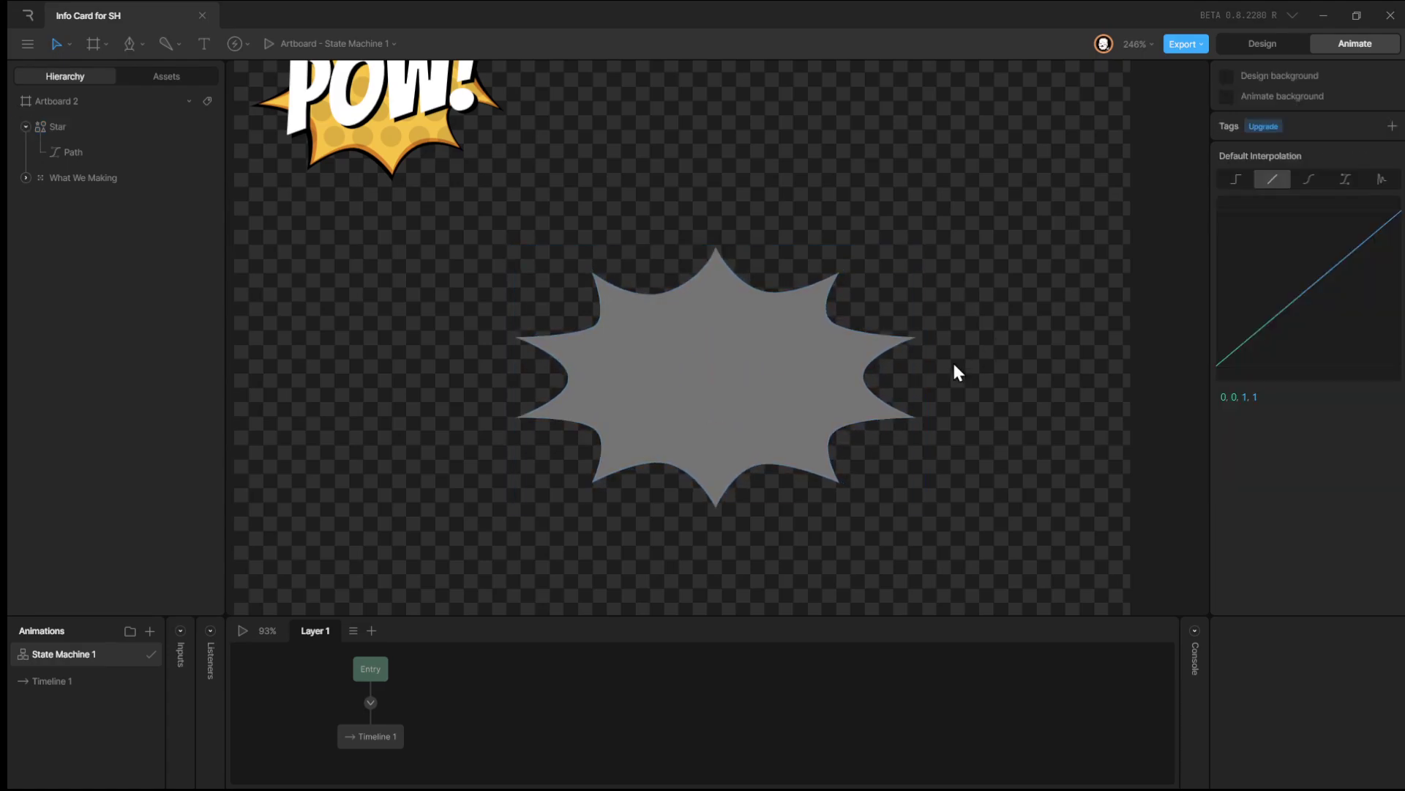
left_click_drag(786, 394, 733, 334)
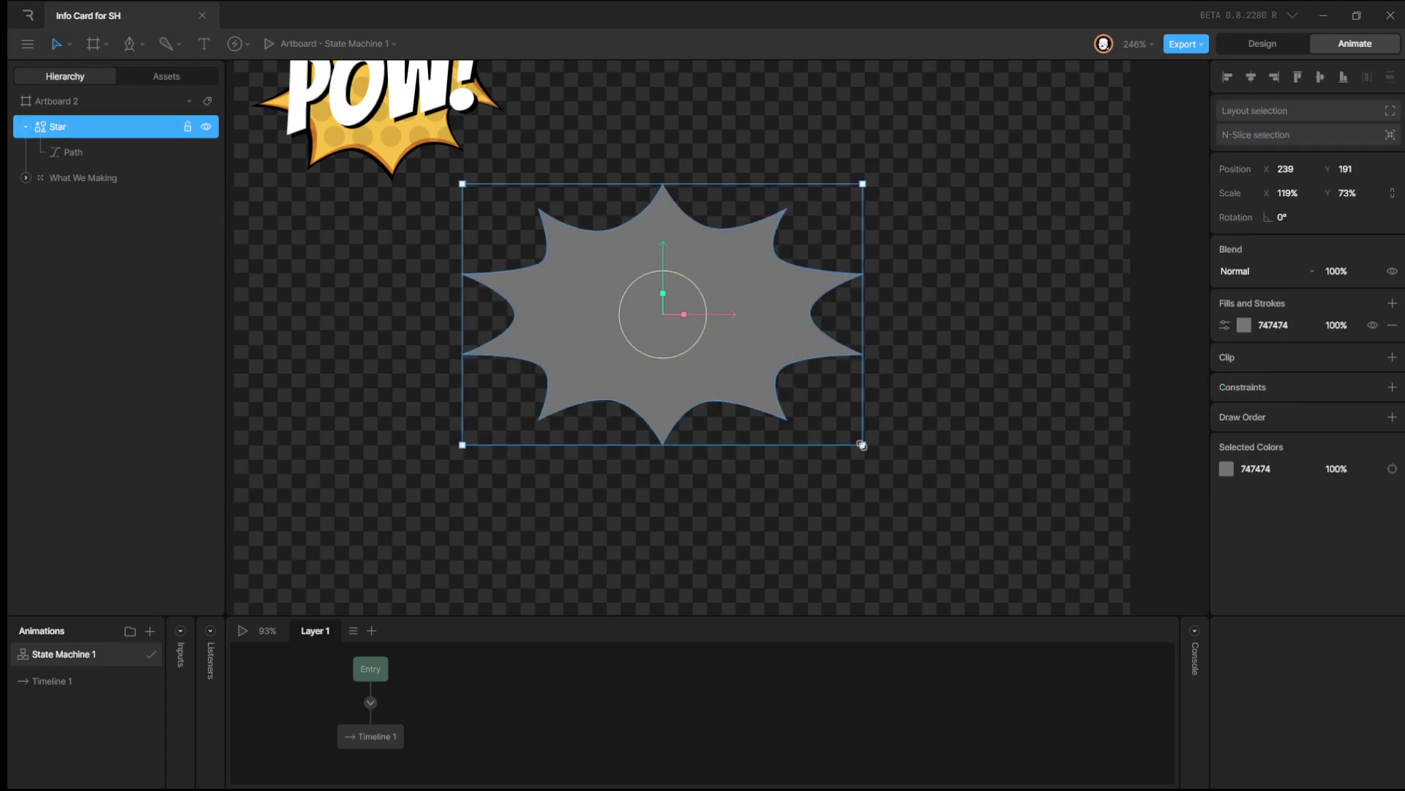
key("ctrl+z")
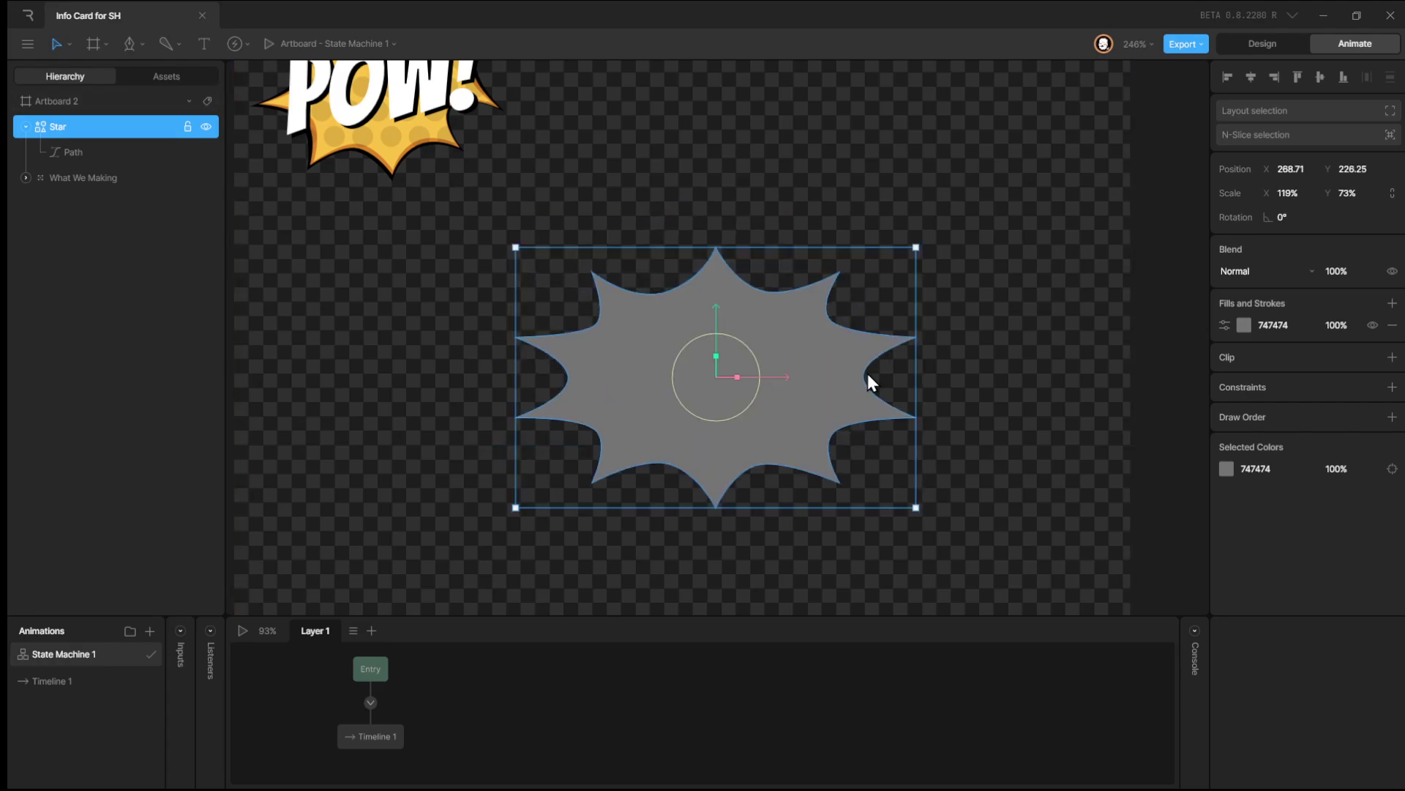
Undo the star's stretch and try nudging its lower path vertices upward, moving them back down and finishing path editing.
key("ctrl+z")
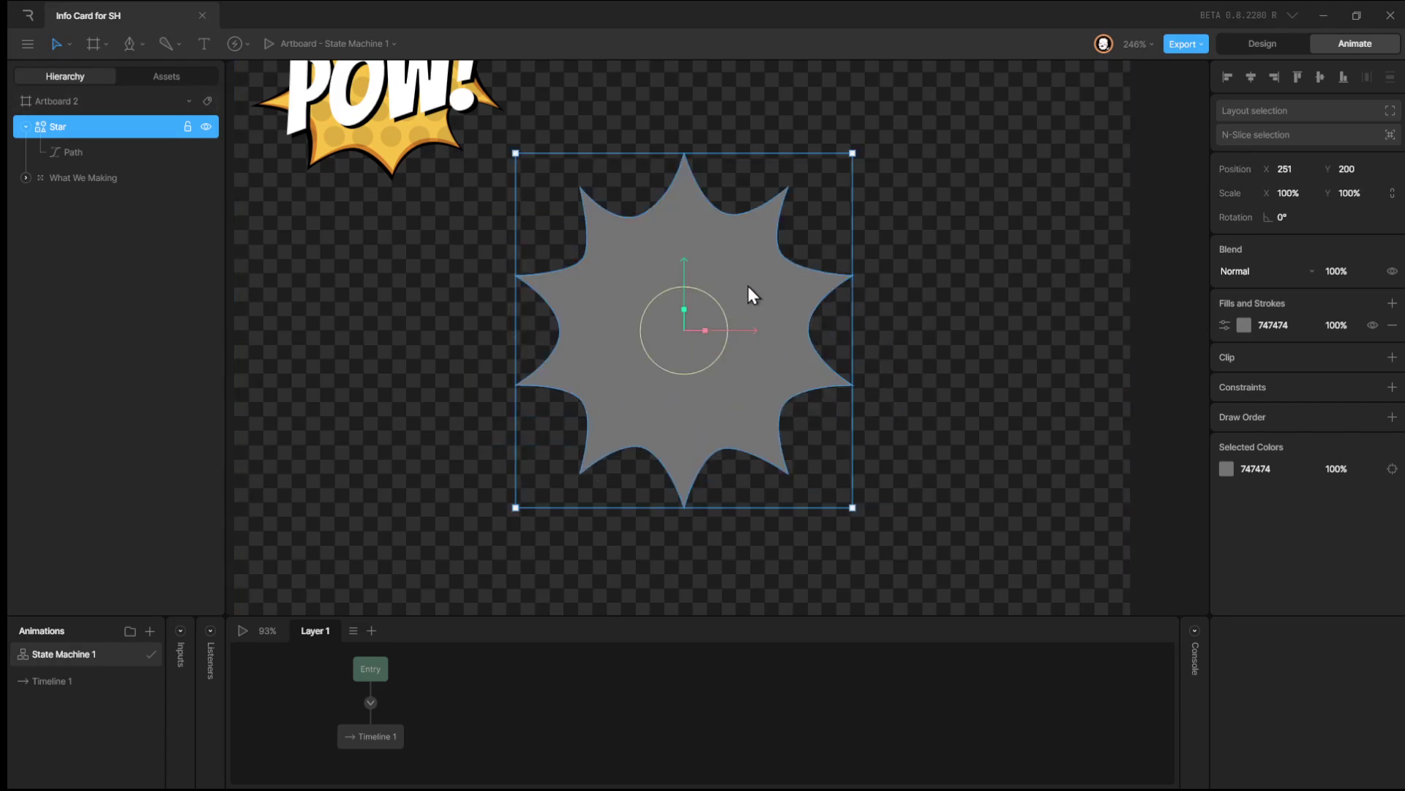
left_click(67, 156)
left_click(1246, 152)
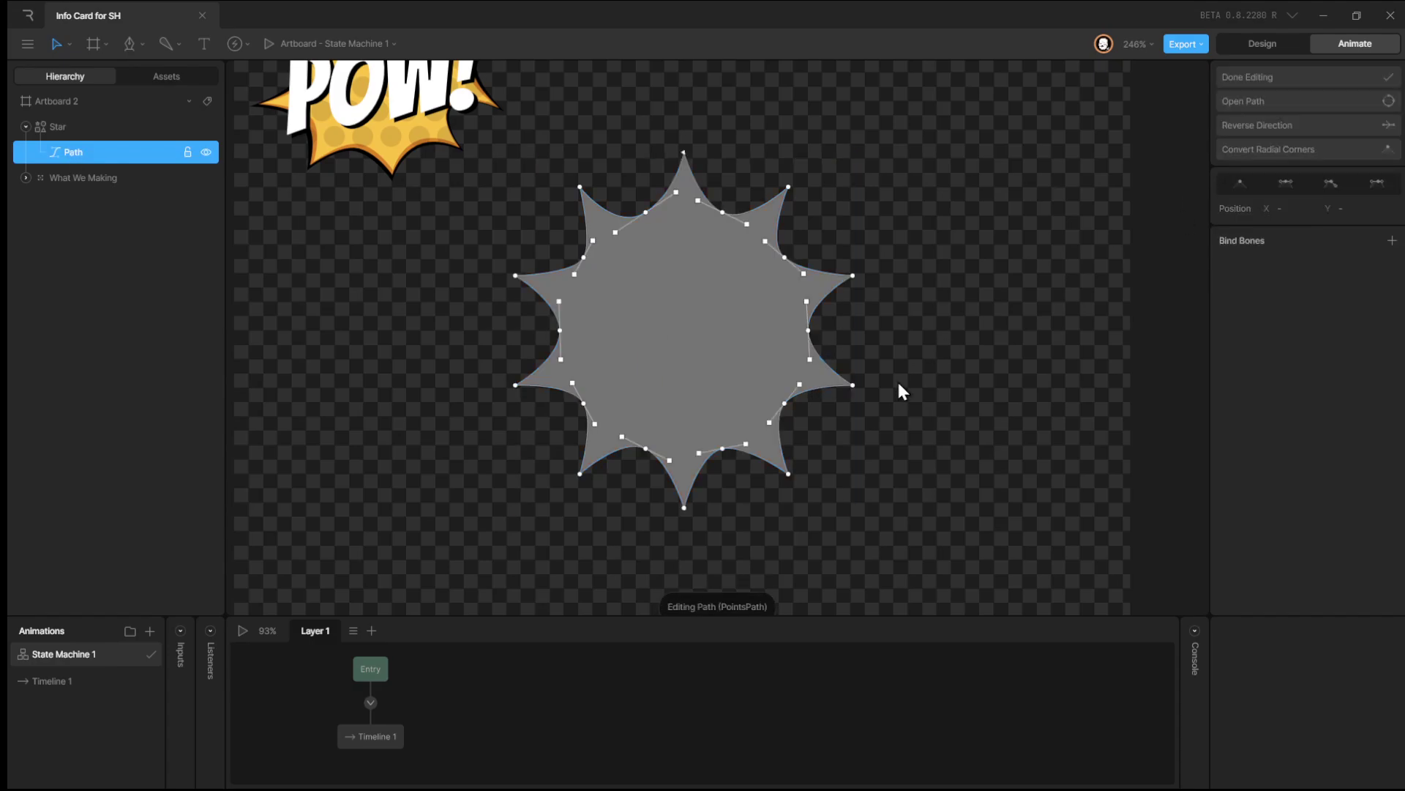
left_click_drag(910, 495, 351, 323)
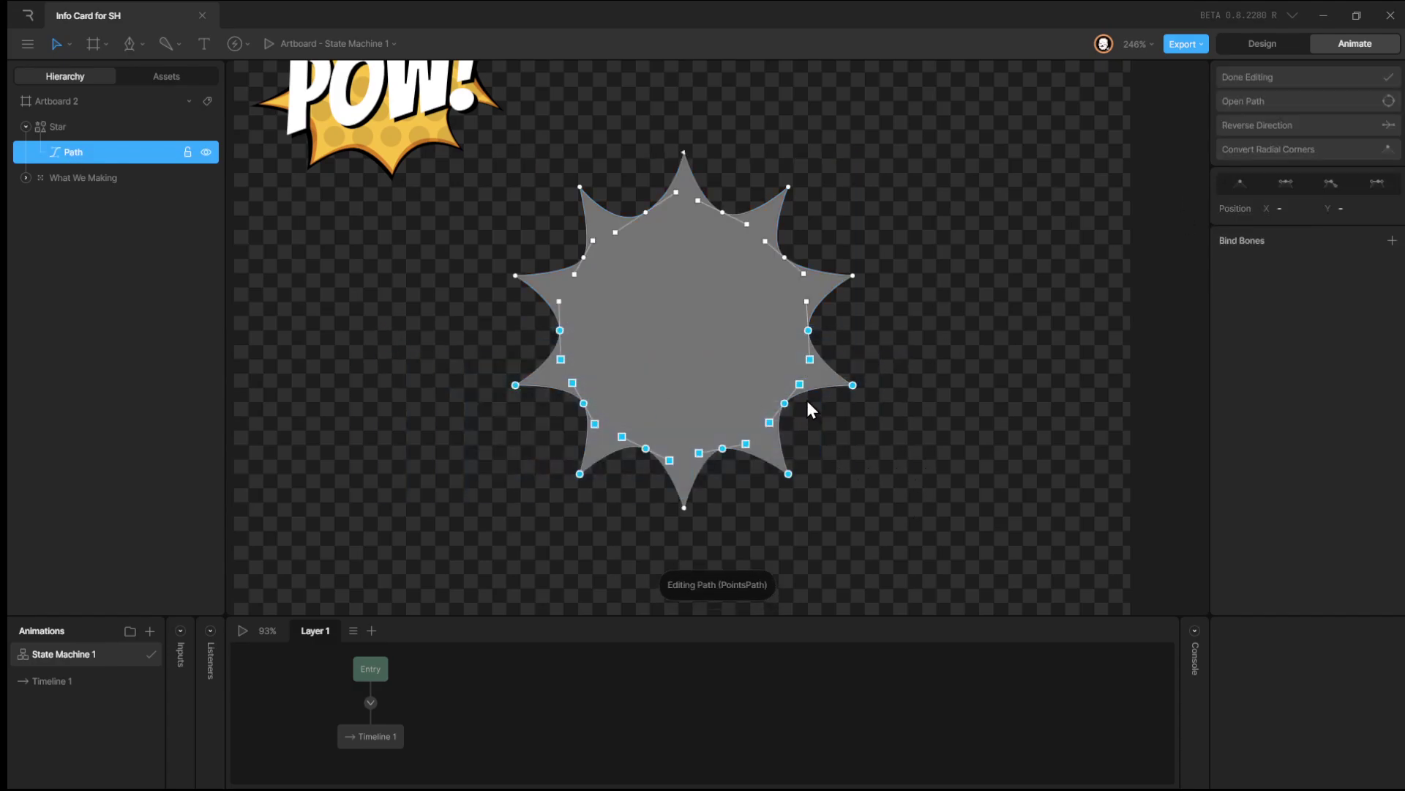
key("shift+Up")
key("shift+Up")
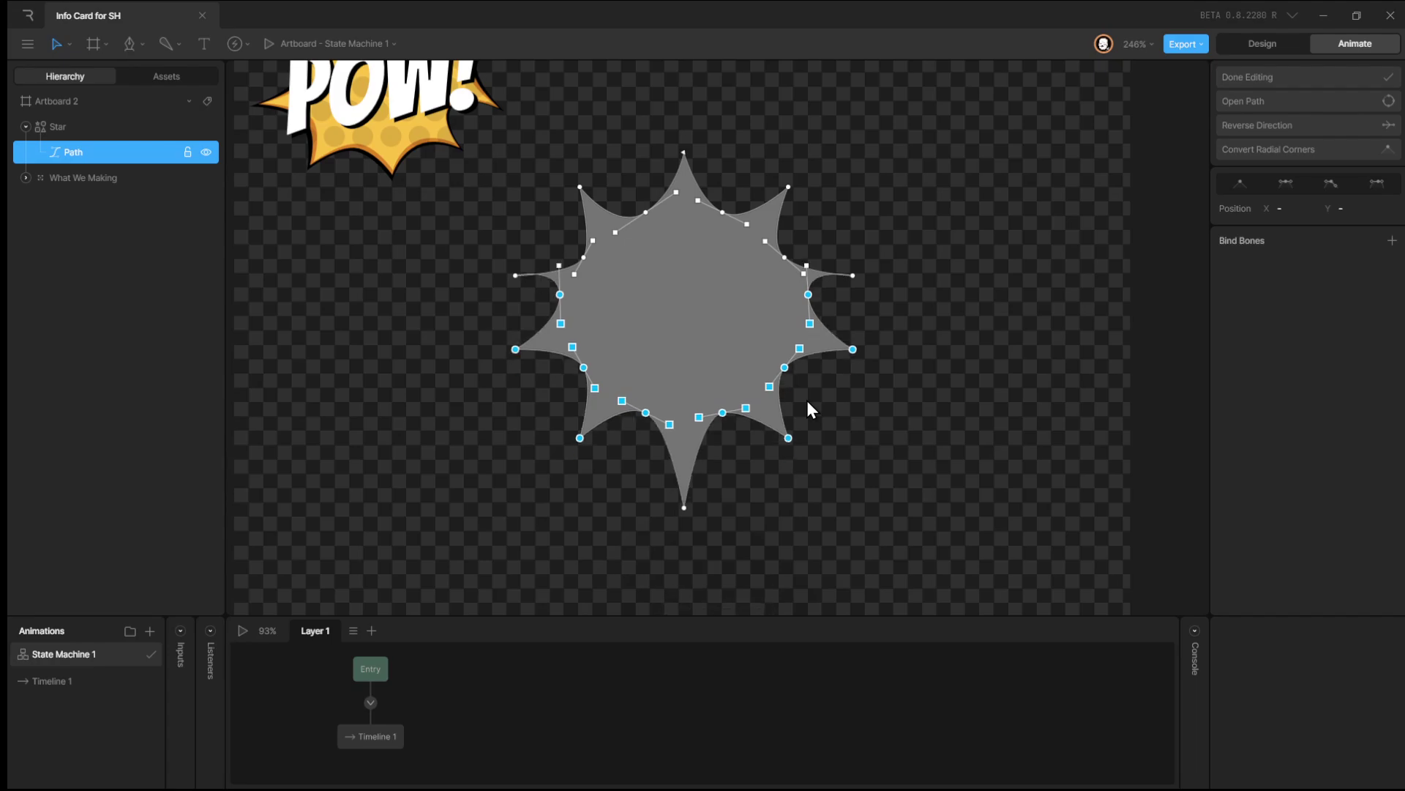
key("shift+Down")
key("shift+Down")
left_click_drag(865, 545, 492, 337)
double_click(959, 326)
Squash the whole star to about 110% horizontal and 61% vertical scale and place it at about X 255.5, Y 185.
left_click(701, 302)
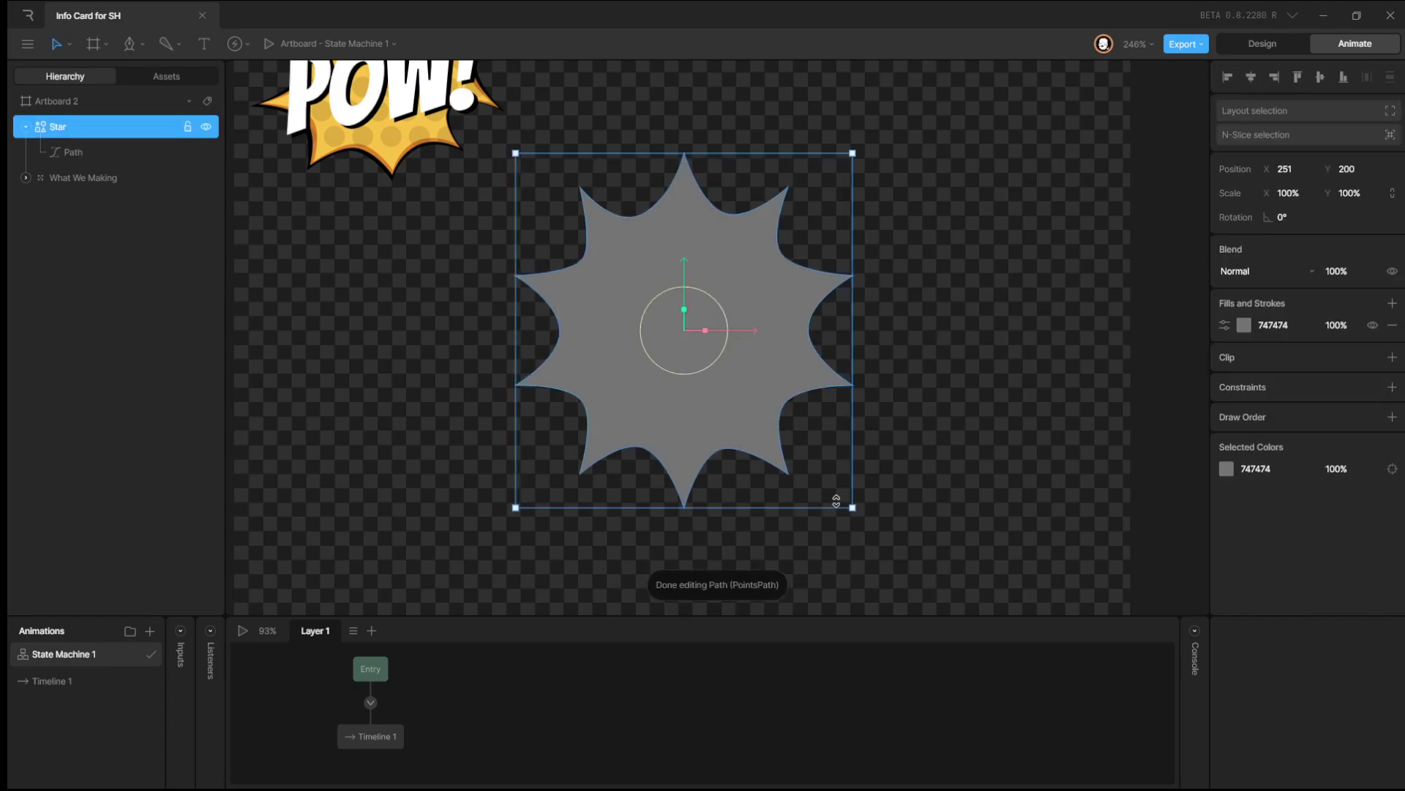
left_click_drag(853, 507, 879, 379)
left_click_drag(799, 279, 791, 320)
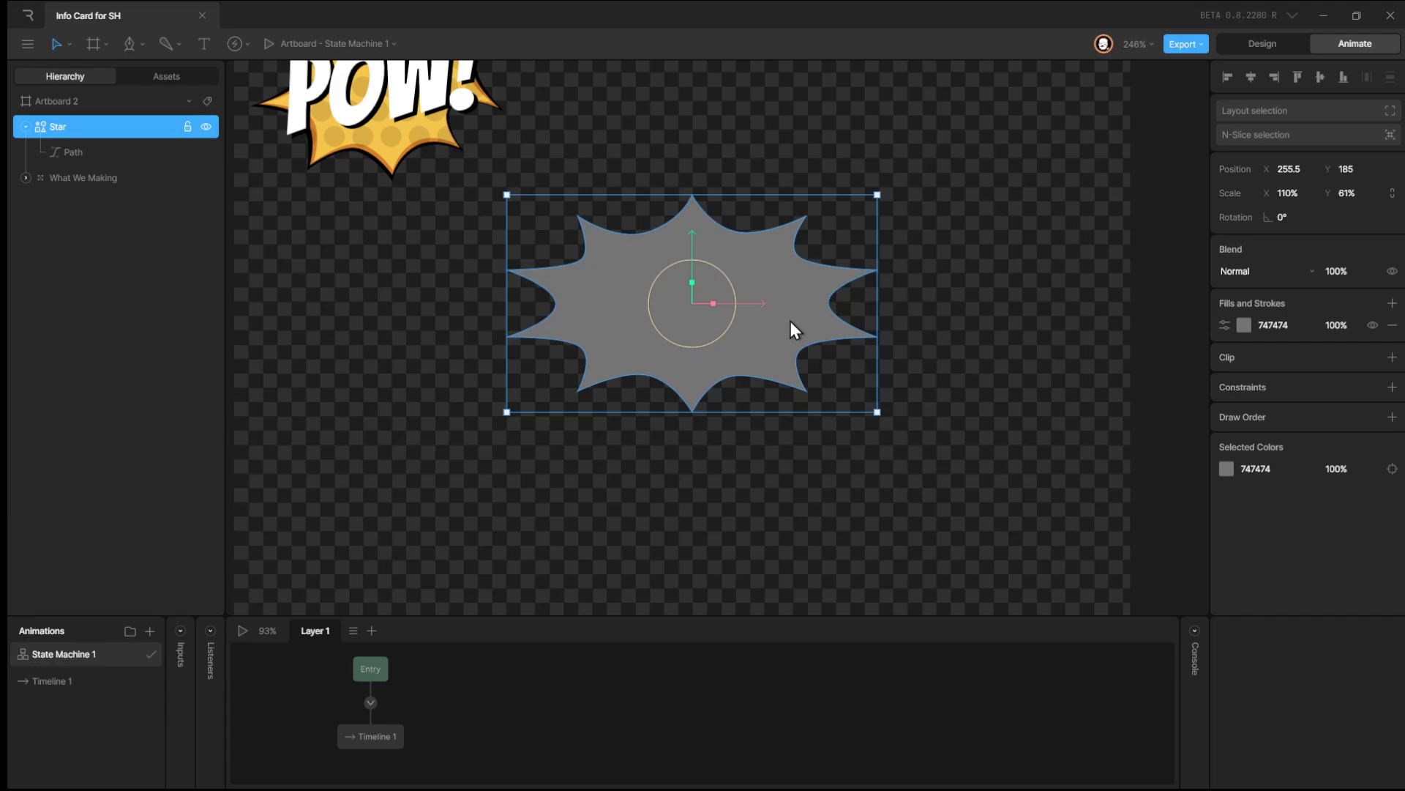
Edit the star path's vertices and angle the mirrored Bezier handles of the upper-right inner vertex to about 53.6°.
left_click(90, 151)
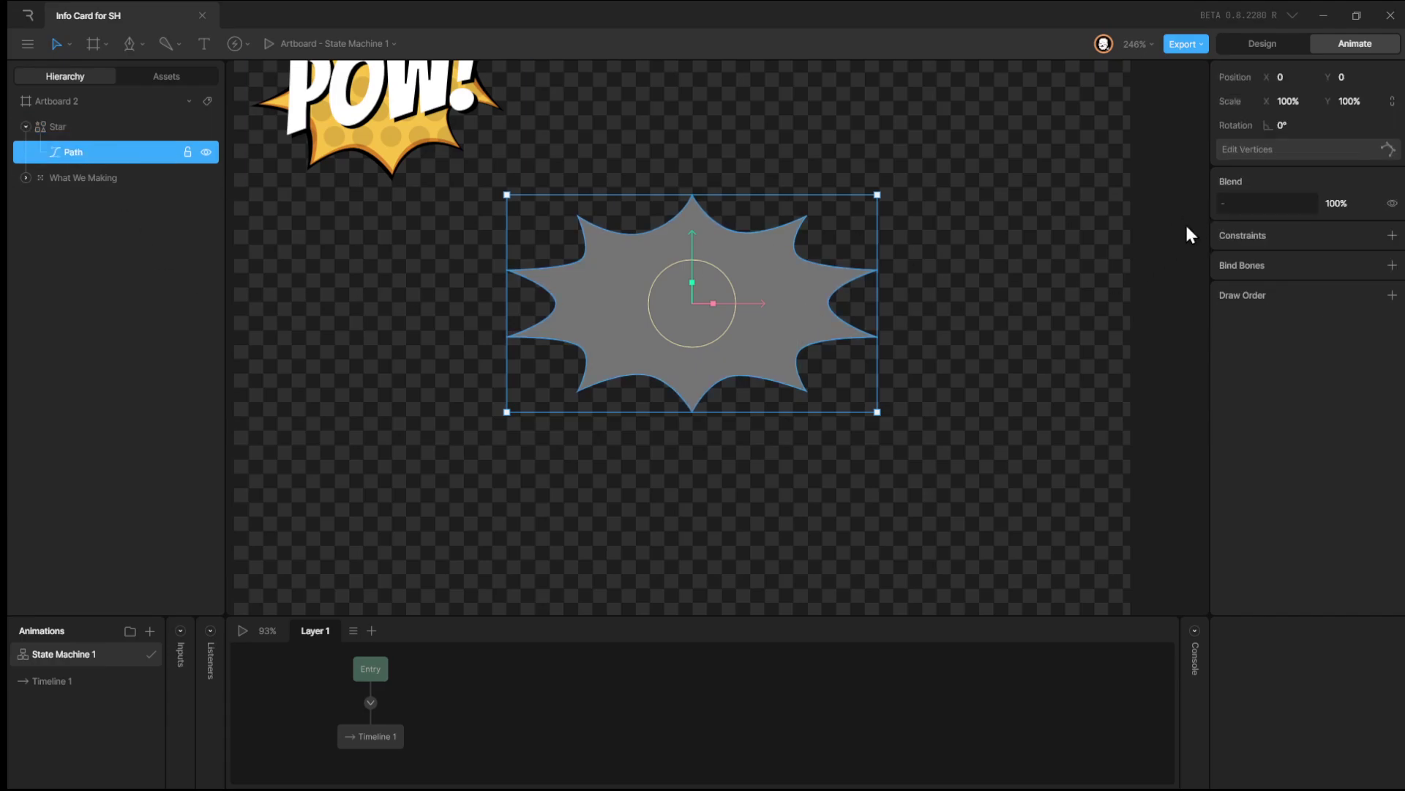
left_click(1249, 150)
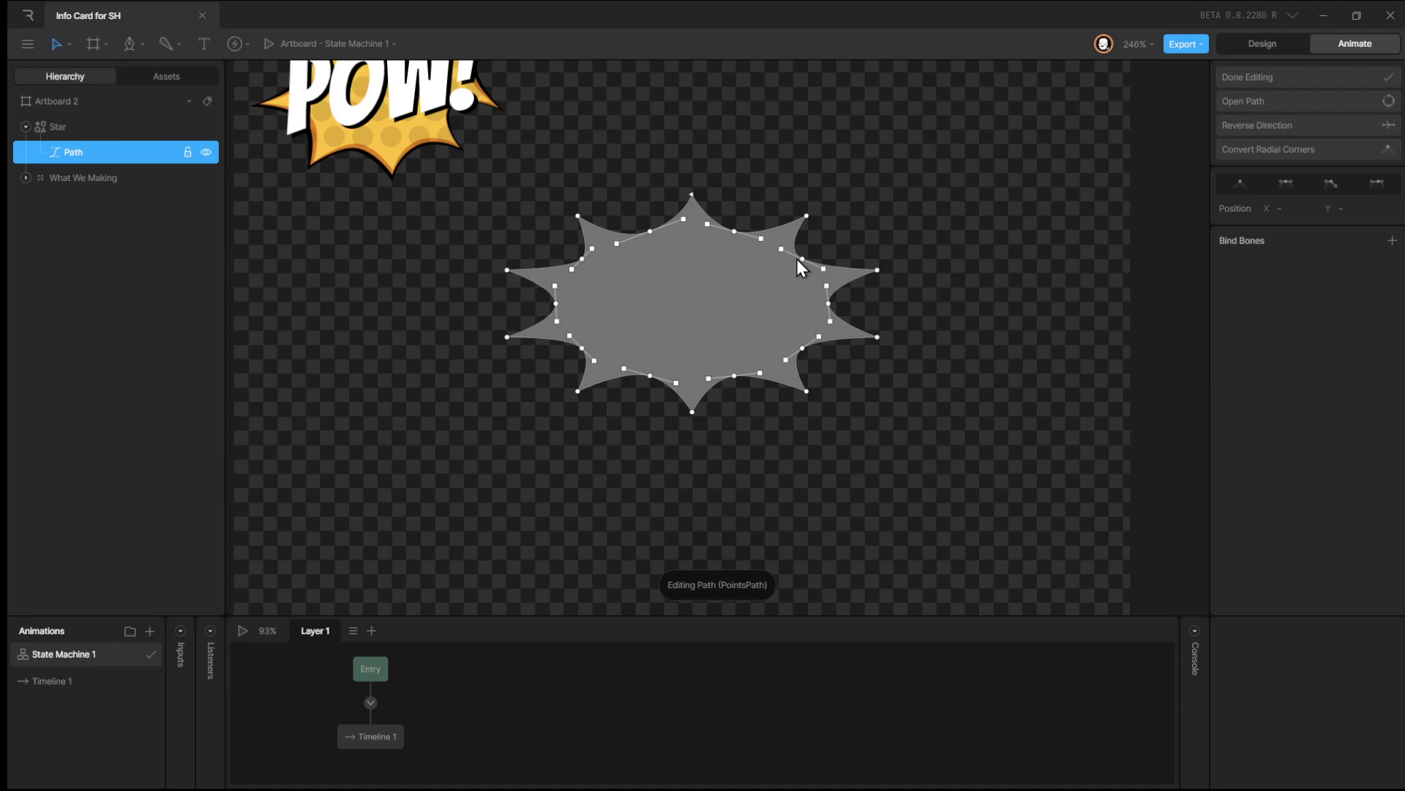
left_click_drag(802, 261, 812, 275)
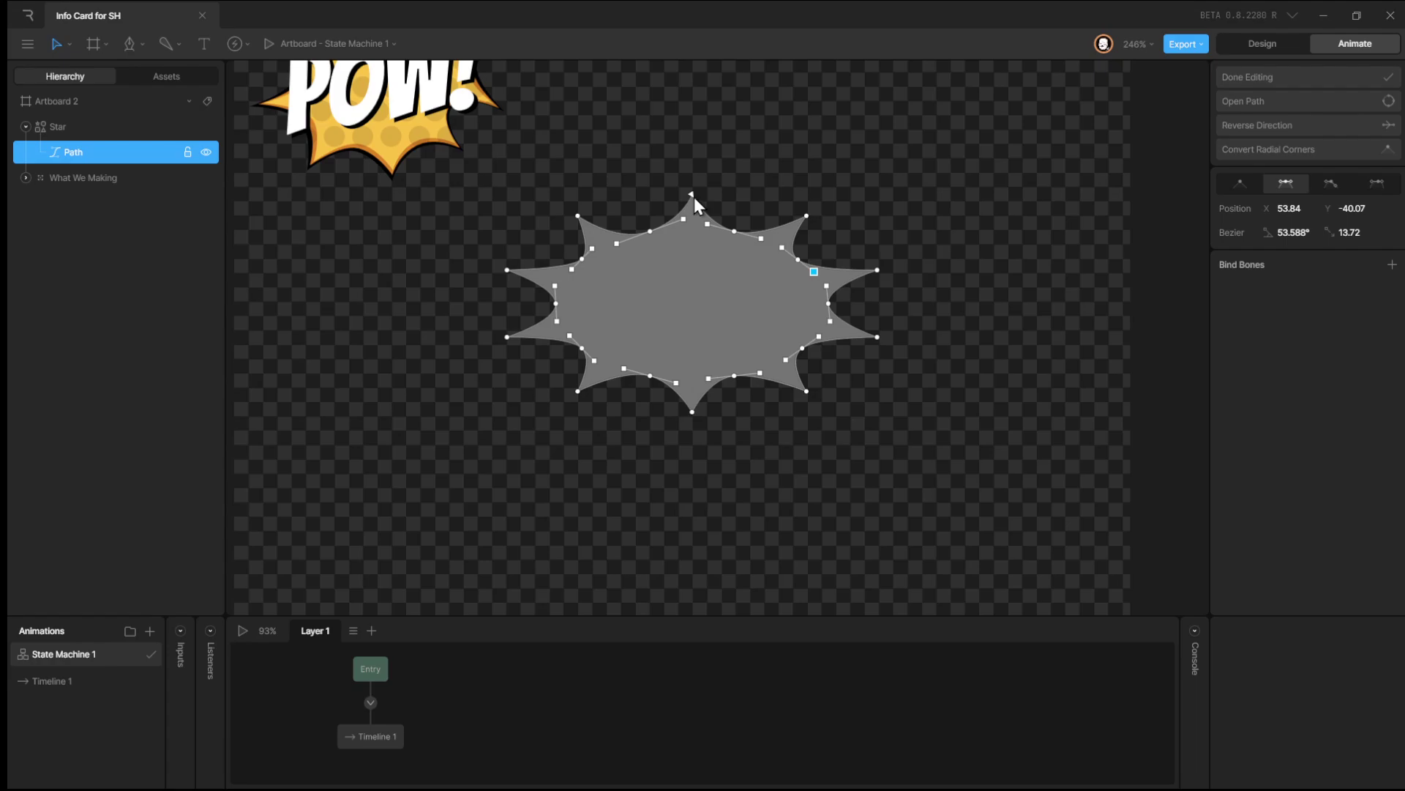
Move the star's top, left-side and bottom tips by uneven amounts so the spikes vary in length and direction.
left_click_drag(693, 196, 691, 177)
left_click_drag(581, 215, 566, 202)
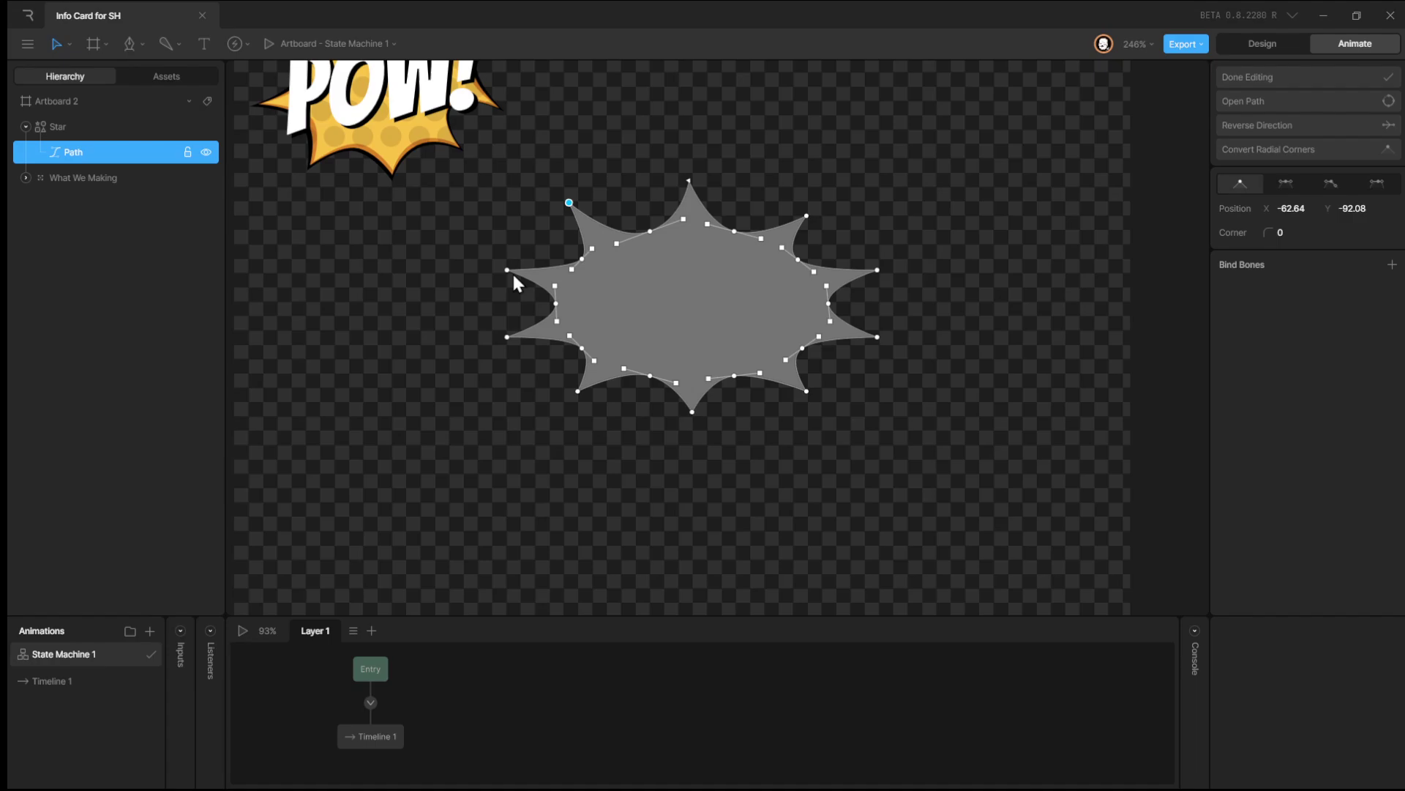
left_click_drag(508, 271, 516, 271)
left_click_drag(507, 339, 494, 341)
left_click_drag(578, 394, 572, 401)
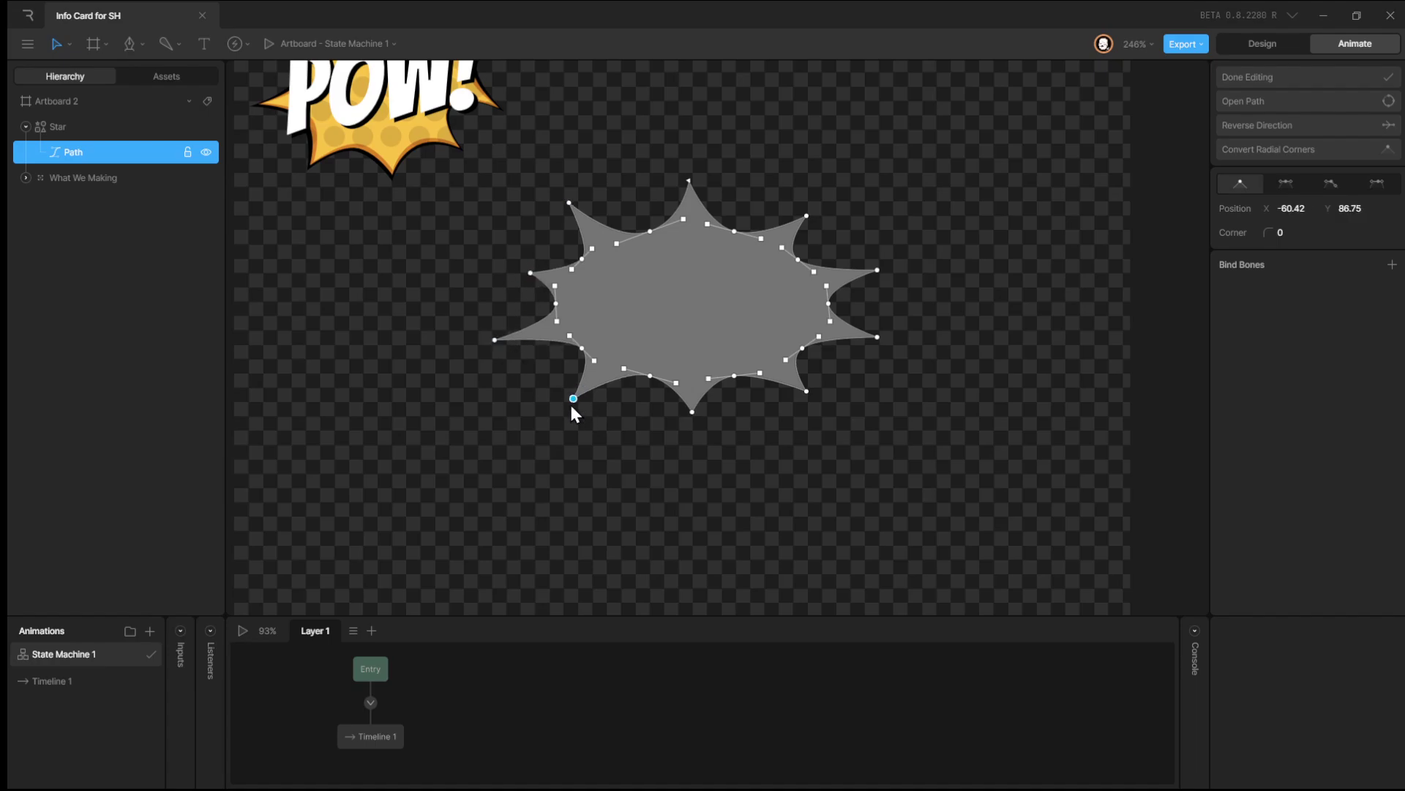
left_click_drag(693, 412, 690, 426)
left_click_drag(578, 400, 595, 395)
left_click(800, 402)
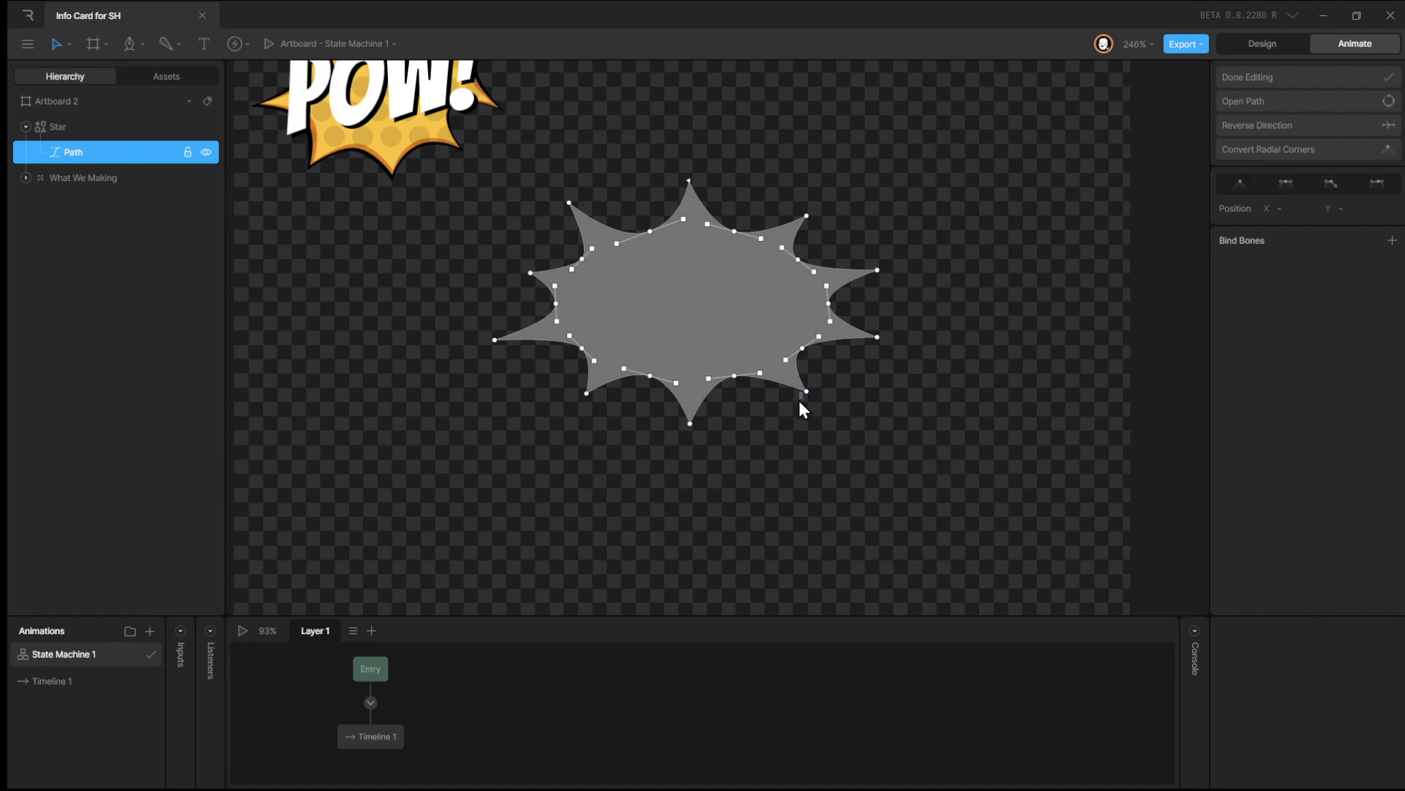
left_click_drag(809, 396, 808, 398)
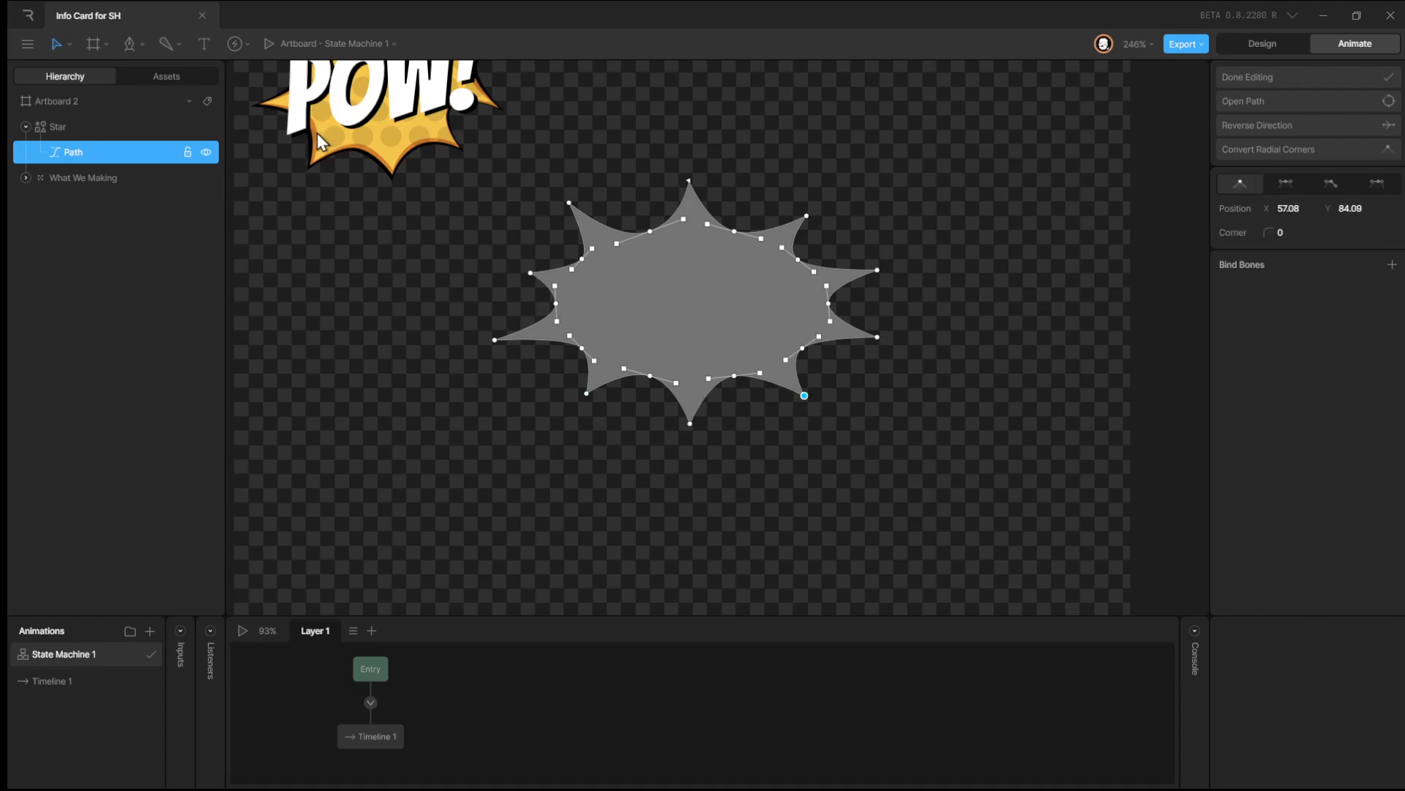
Pull the two right-hand tips inward to about X 82, and shift the upper-right and top tips slightly inward.
left_click_drag(876, 338, 850, 336)
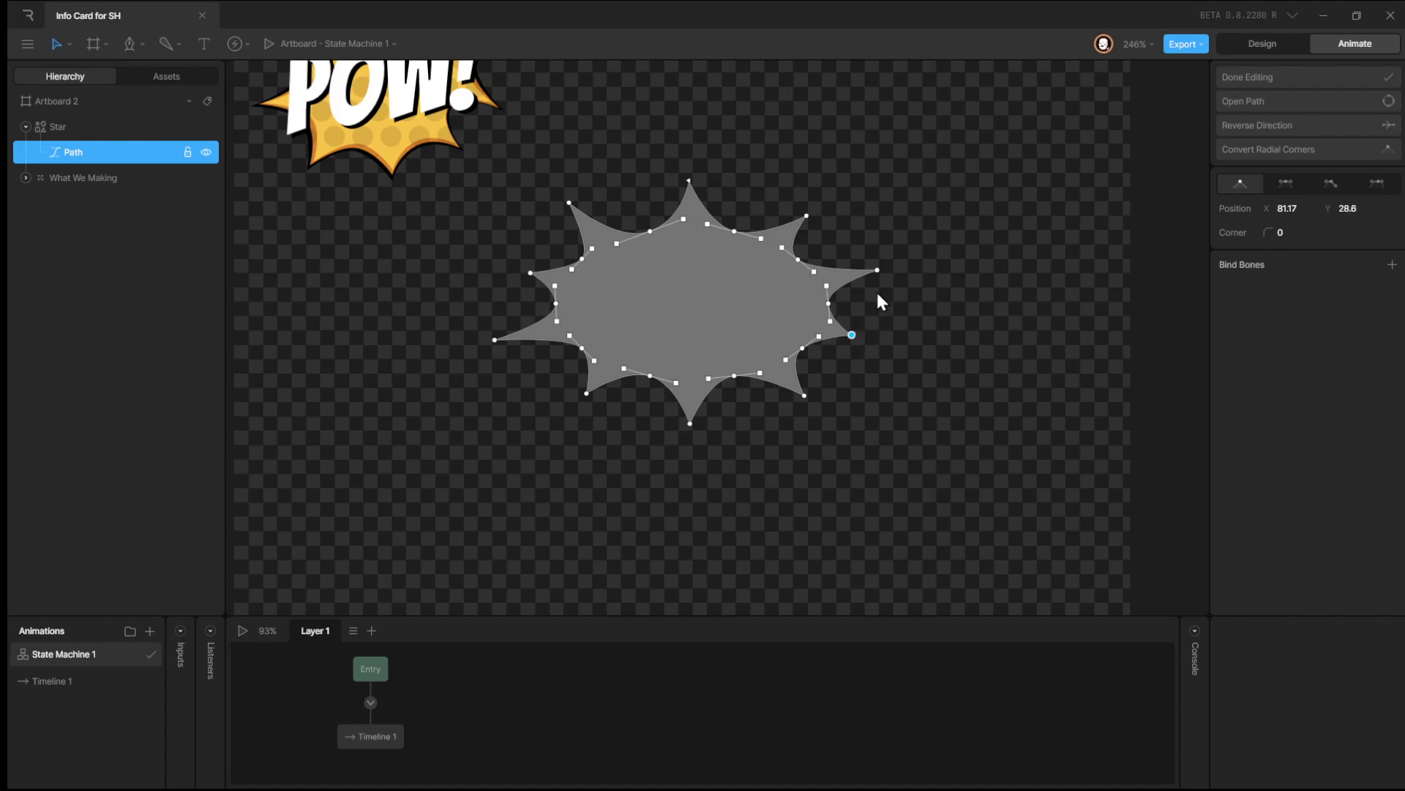
left_click(876, 280)
left_click_drag(877, 269, 852, 263)
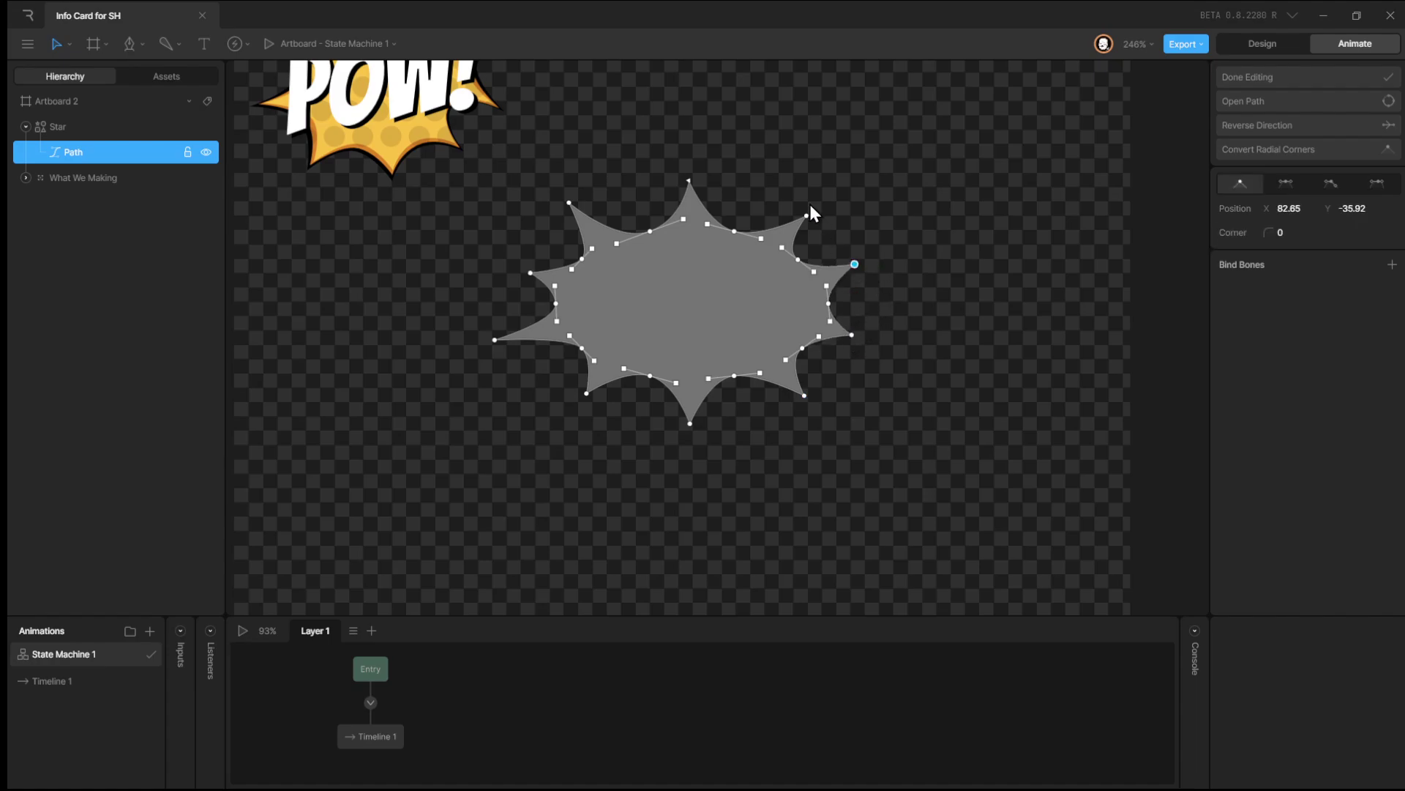
left_click_drag(807, 216, 801, 219)
left_click(686, 178)
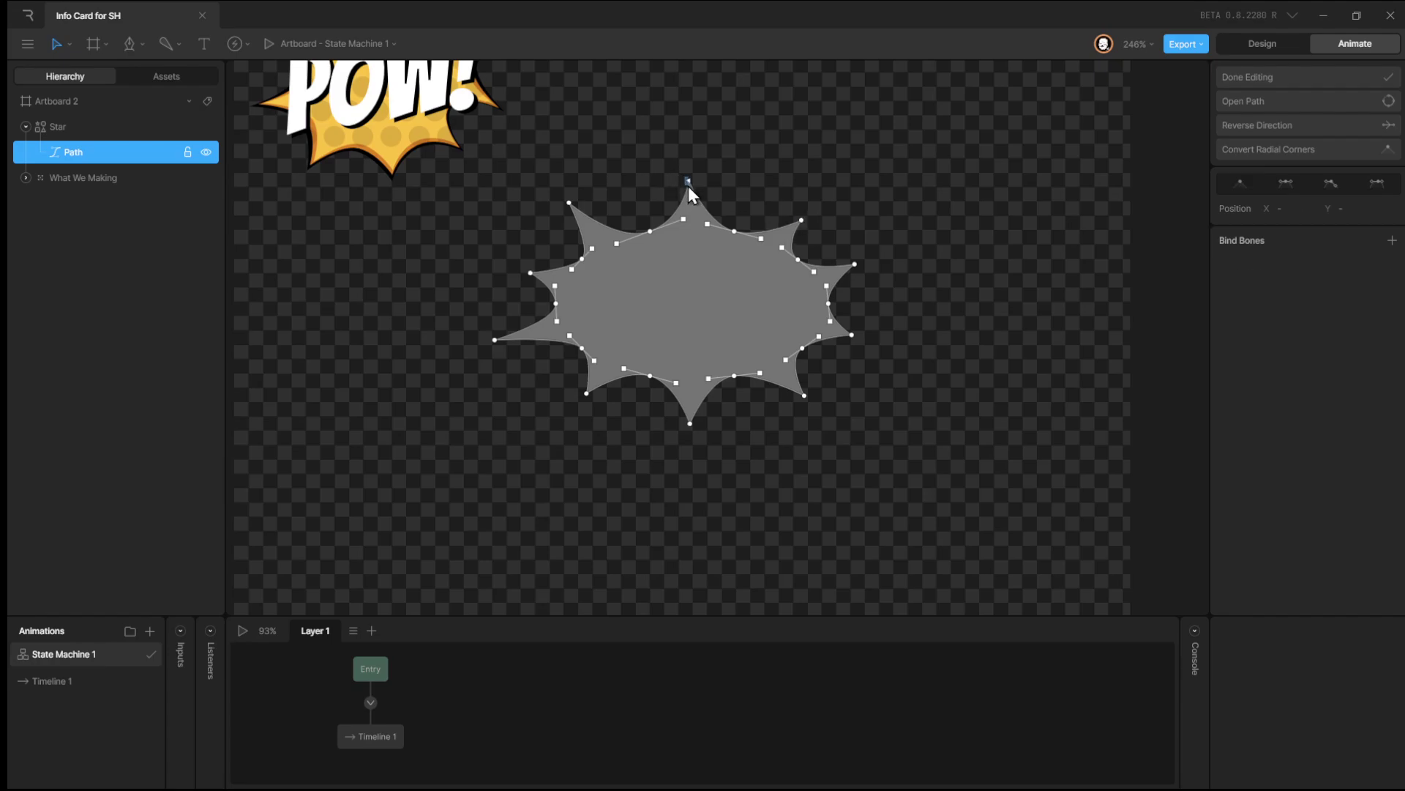
left_click_drag(691, 183, 692, 191)
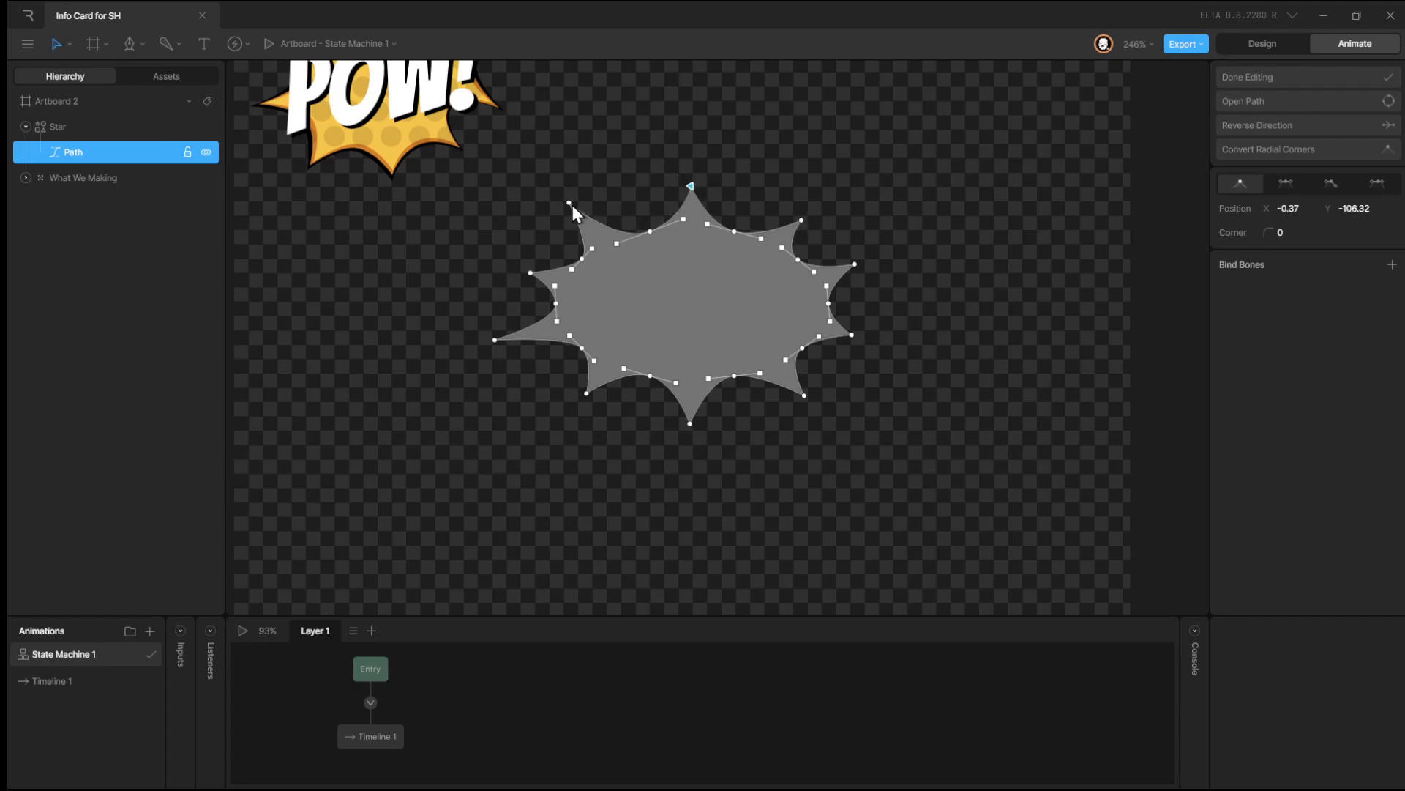
Lengthen the upper-left side, lower-left and bottom tips, pull the top-left tip slightly inward, and finish editing the path.
left_click_drag(572, 205, 578, 219)
mouse_move(538, 275)
left_mouse_down()
mouse_move(502, 260)
mouse_move(517, 265)
left_mouse_up()
left_click_drag(586, 396, 578, 412)
left_click(689, 432)
left_click_drag(691, 423, 687, 433)
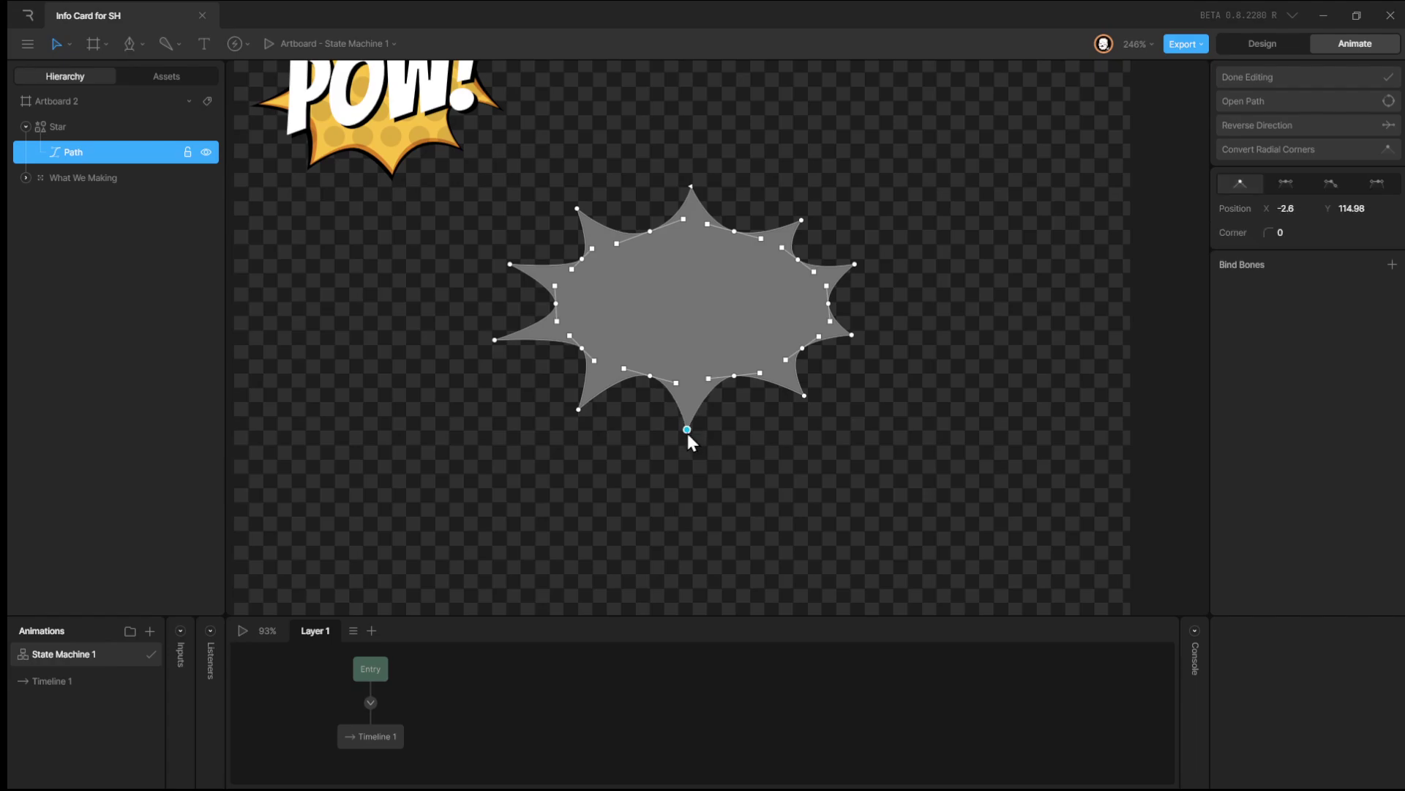
left_click(959, 477)
left_click_drag(910, 477, 514, 179)
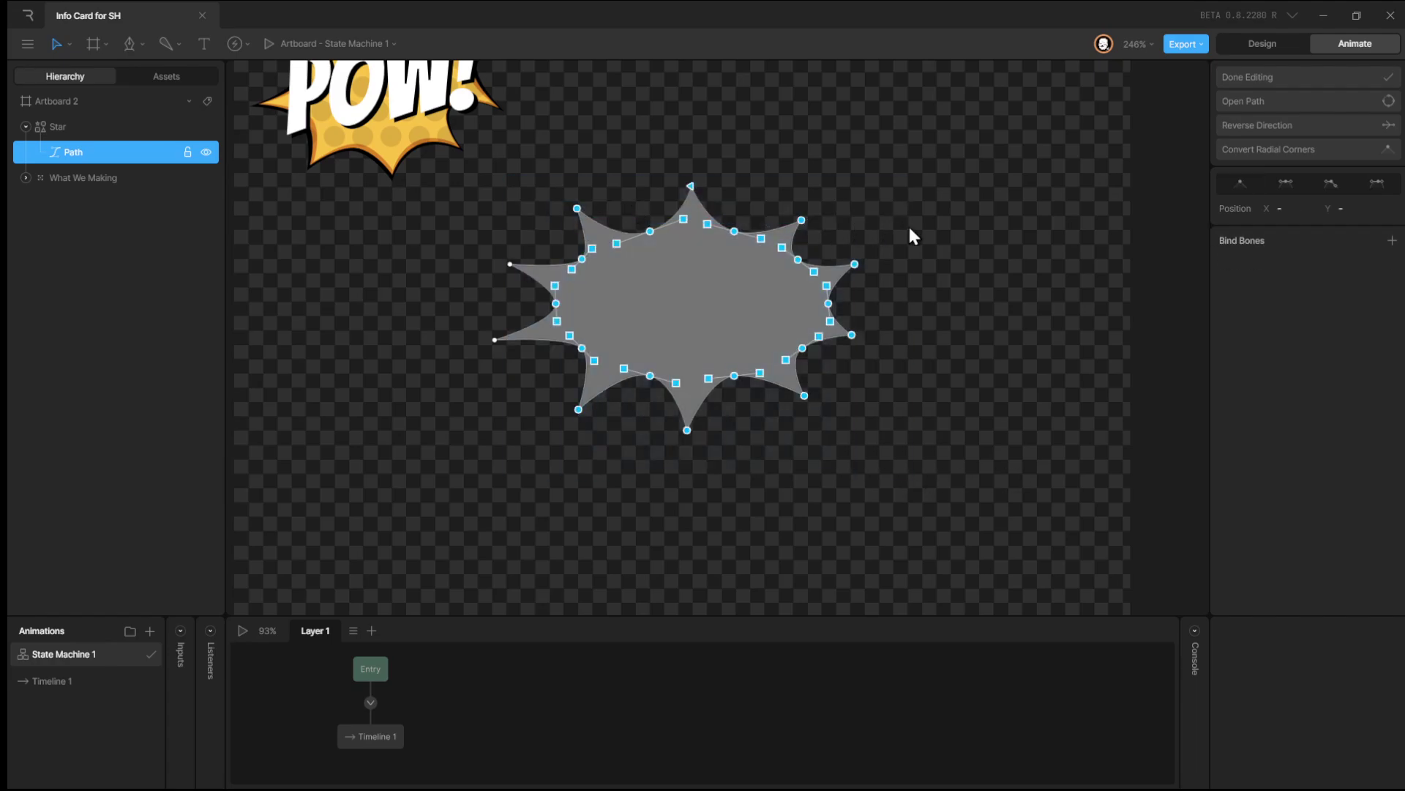
key("Escape")
Rotate the star to about -7.27° and scale it down to about 102% horizontally and 60% vertically.
left_click(794, 283)
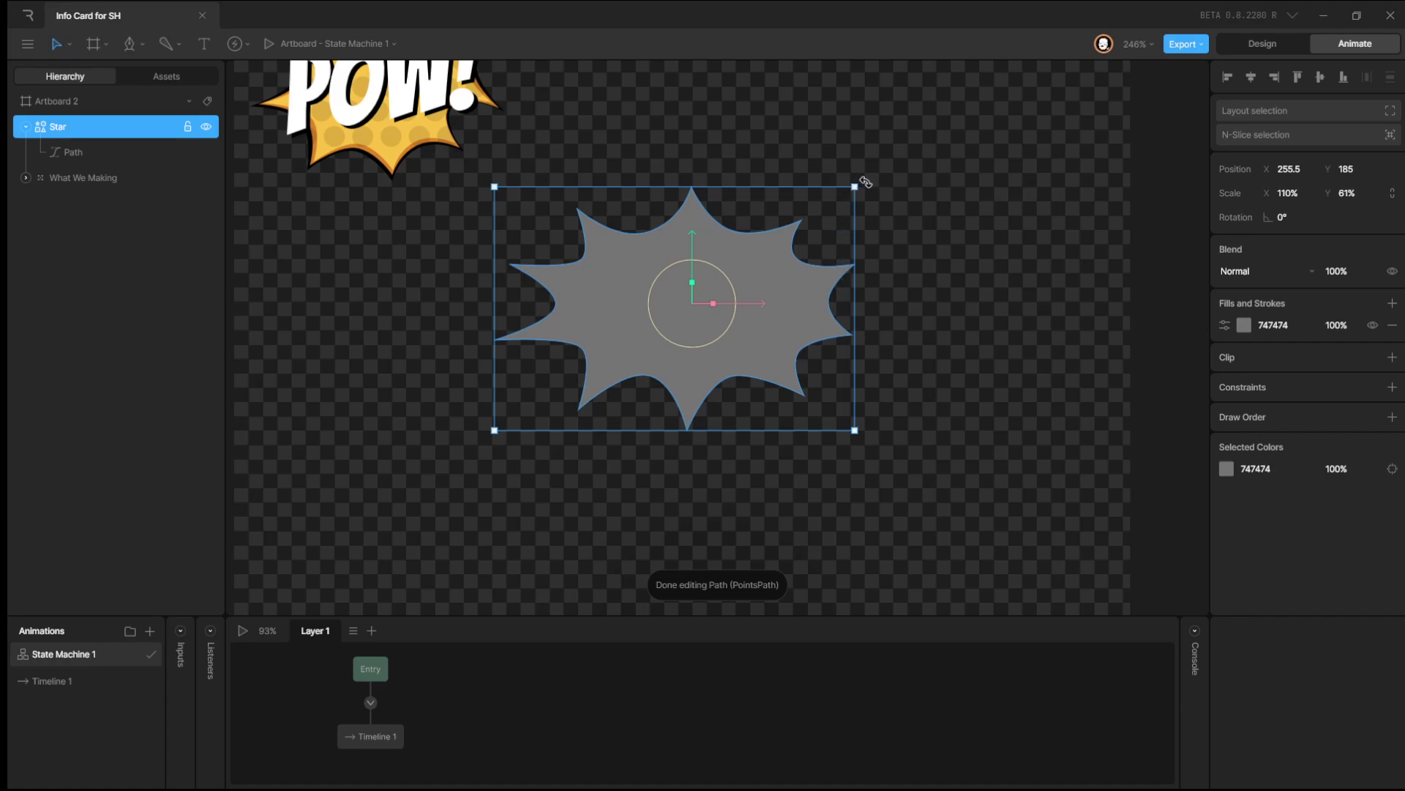
left_click_drag(862, 182, 847, 148)
left_click(950, 256)
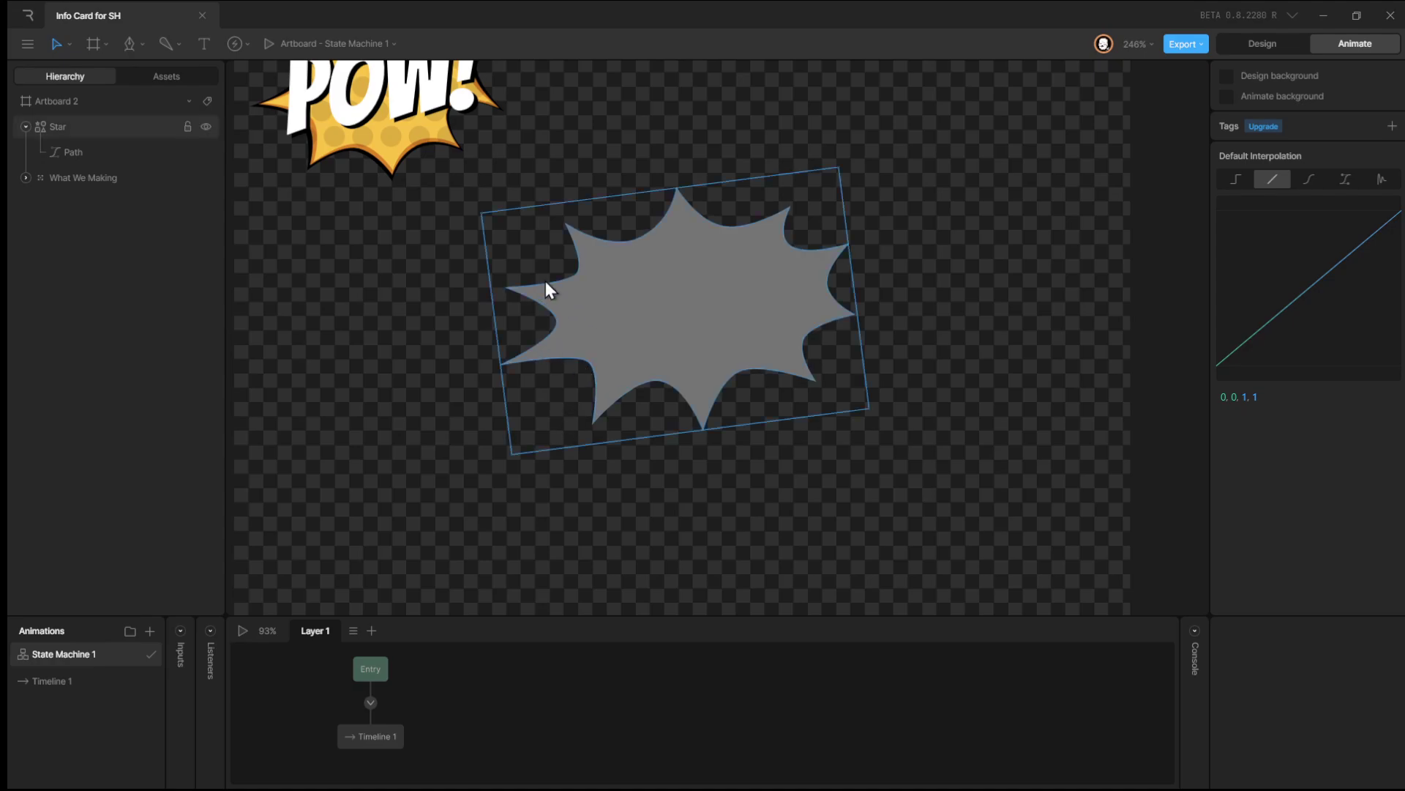
left_click(669, 377)
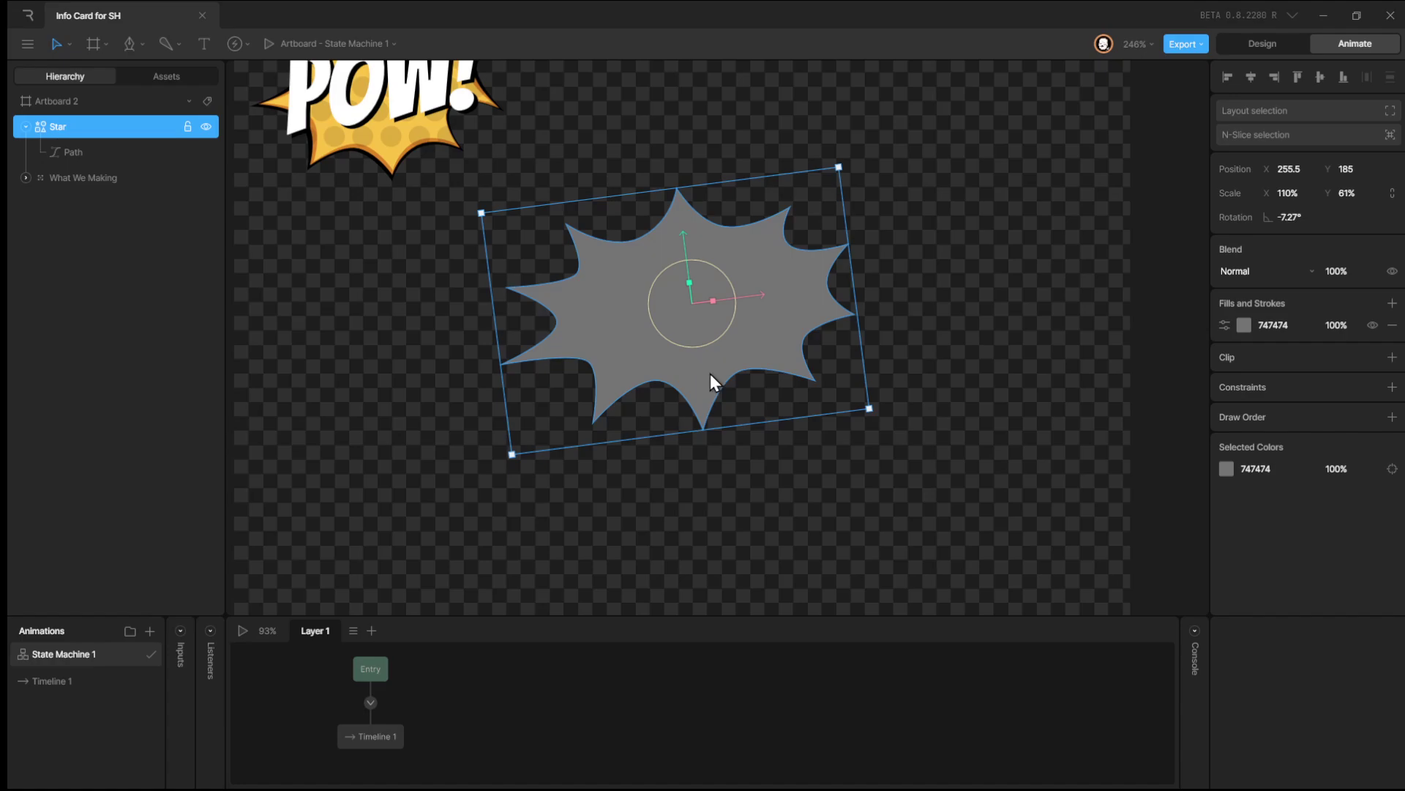
left_click_drag(869, 408, 844, 406)
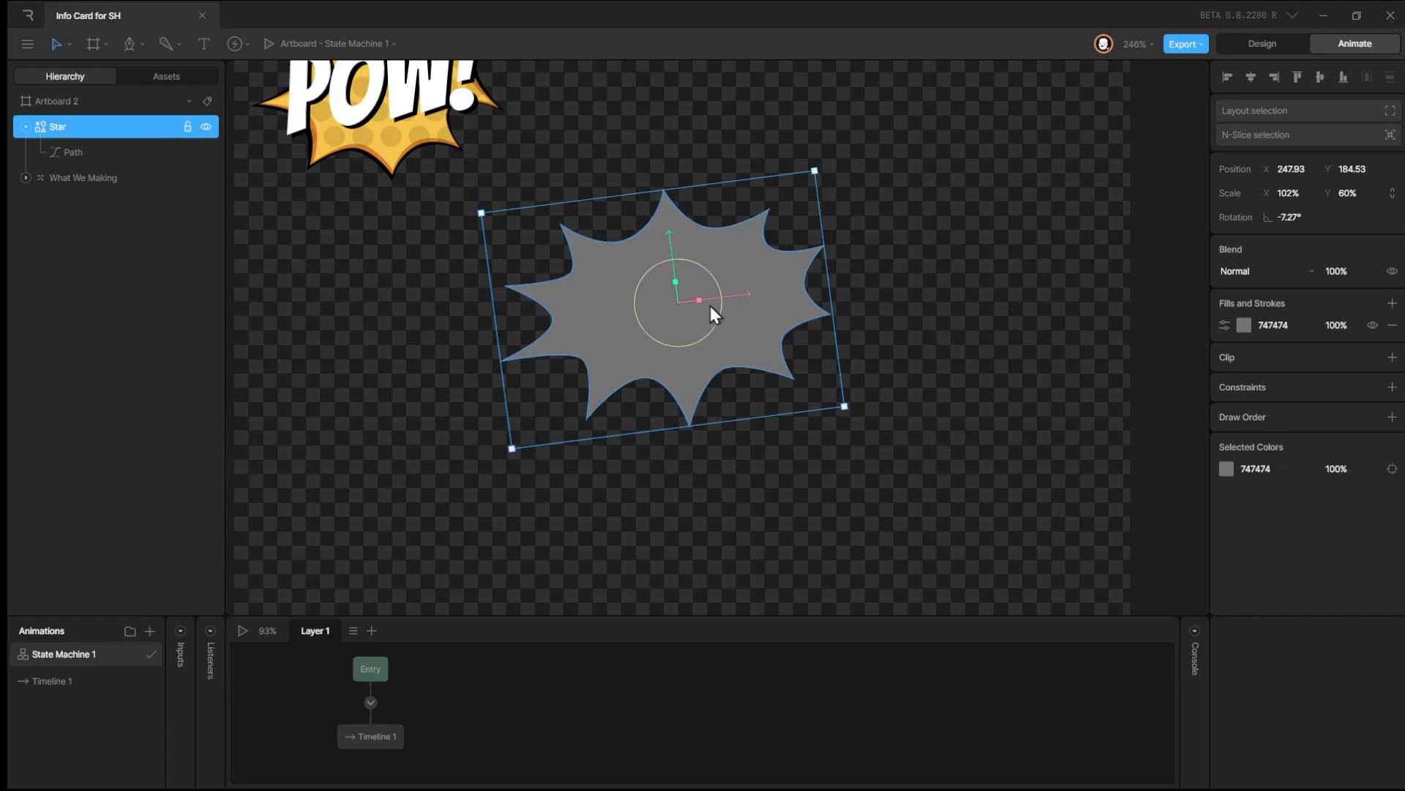
Rename the star shape as Mid and wrap it in a group named Effect.
scroll(710, 305, "up", 3)
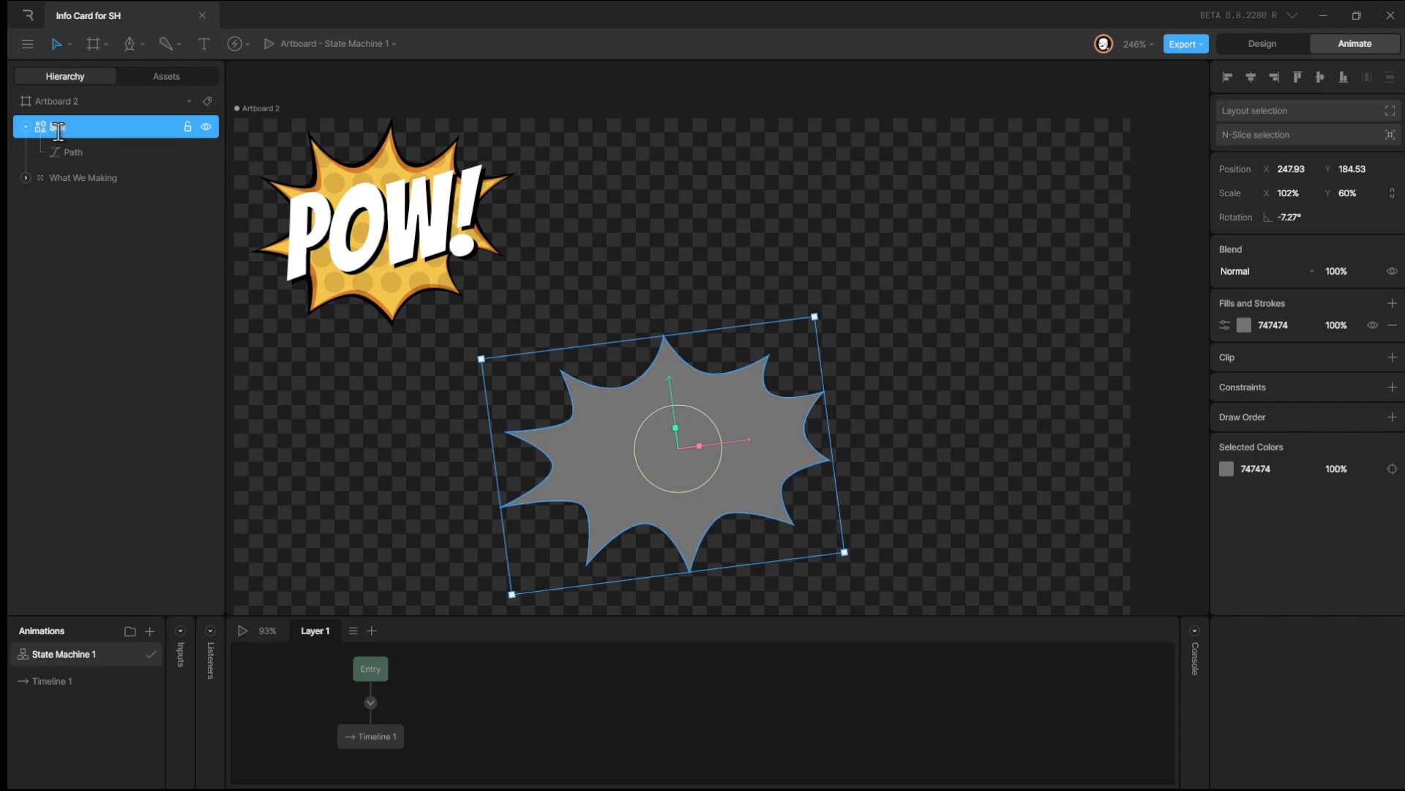
key("ctrl+g")
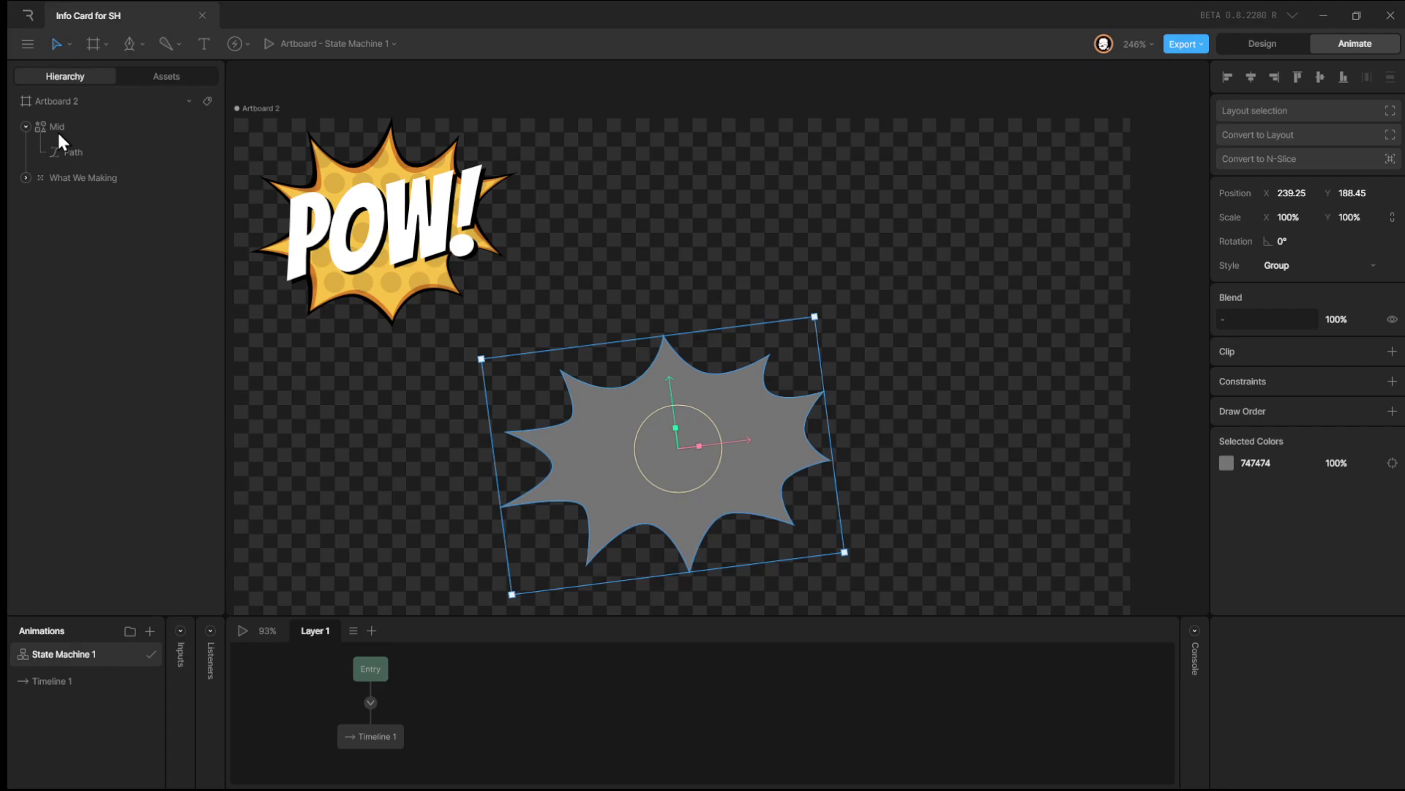
type("Effect")
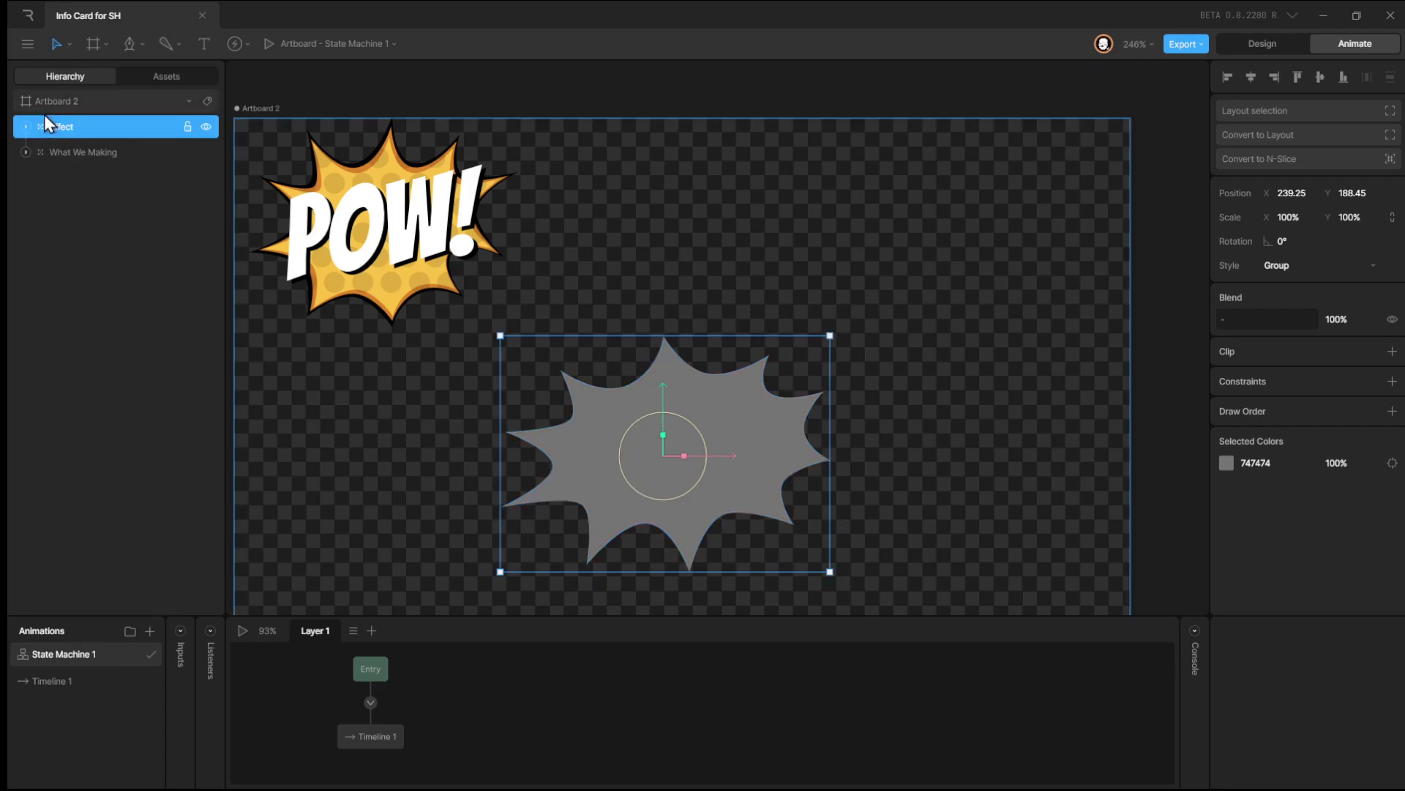
Duplicate the Mid shape inside the Effect group and name the copy Highlight.
left_click(26, 127)
left_click(86, 154)
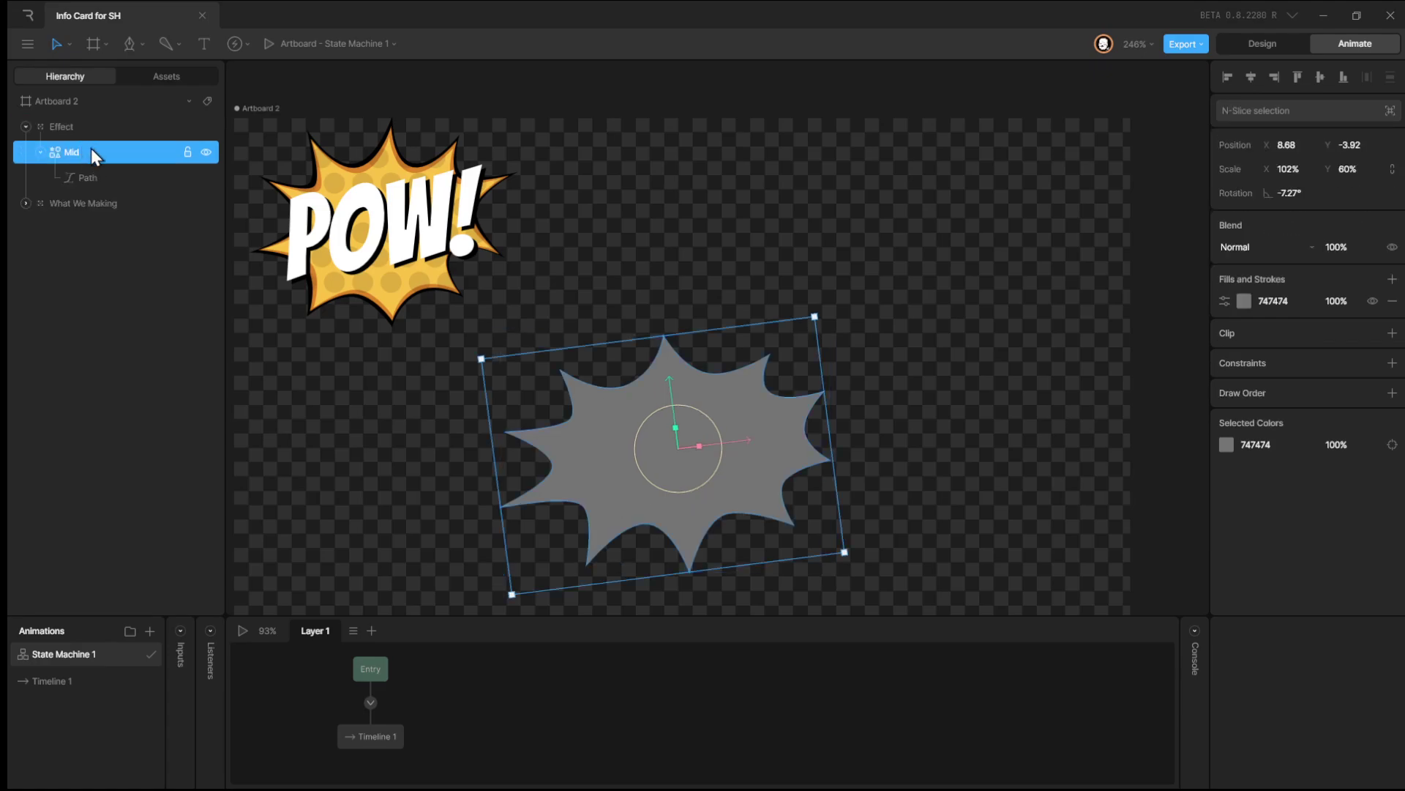
key("ctrl+d")
type("Highlight")
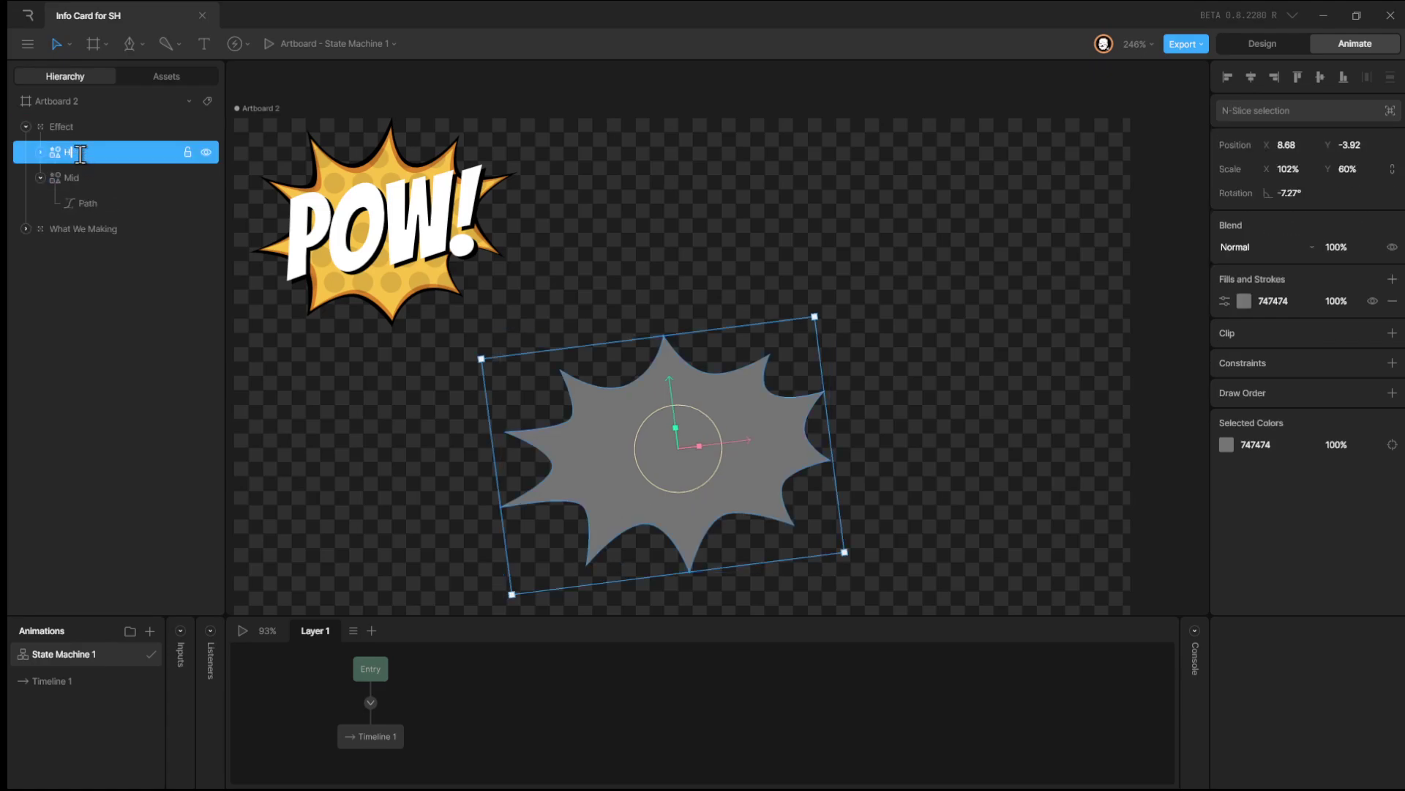
key("Return")
Duplicate the Highlight shape, place the copy below Mid in the Effect group and rename it Back.
key("ctrl+d")
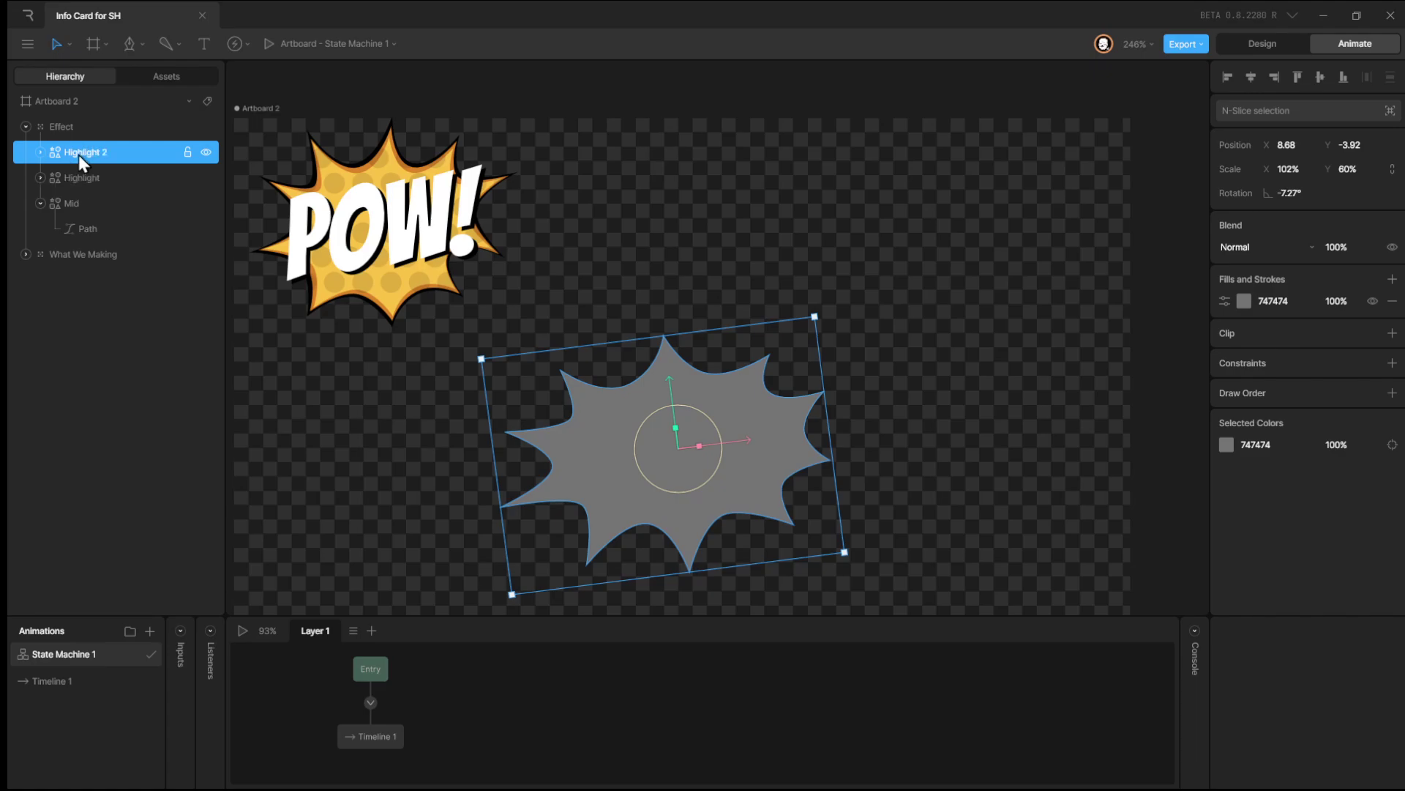
mouse_move(78, 155)
left_mouse_down()
mouse_move(69, 221)
mouse_move(46, 247)
mouse_move(63, 247)
mouse_move(55, 224)
mouse_move(69, 230)
mouse_move(59, 222)
mouse_move(77, 174)
left_mouse_up()
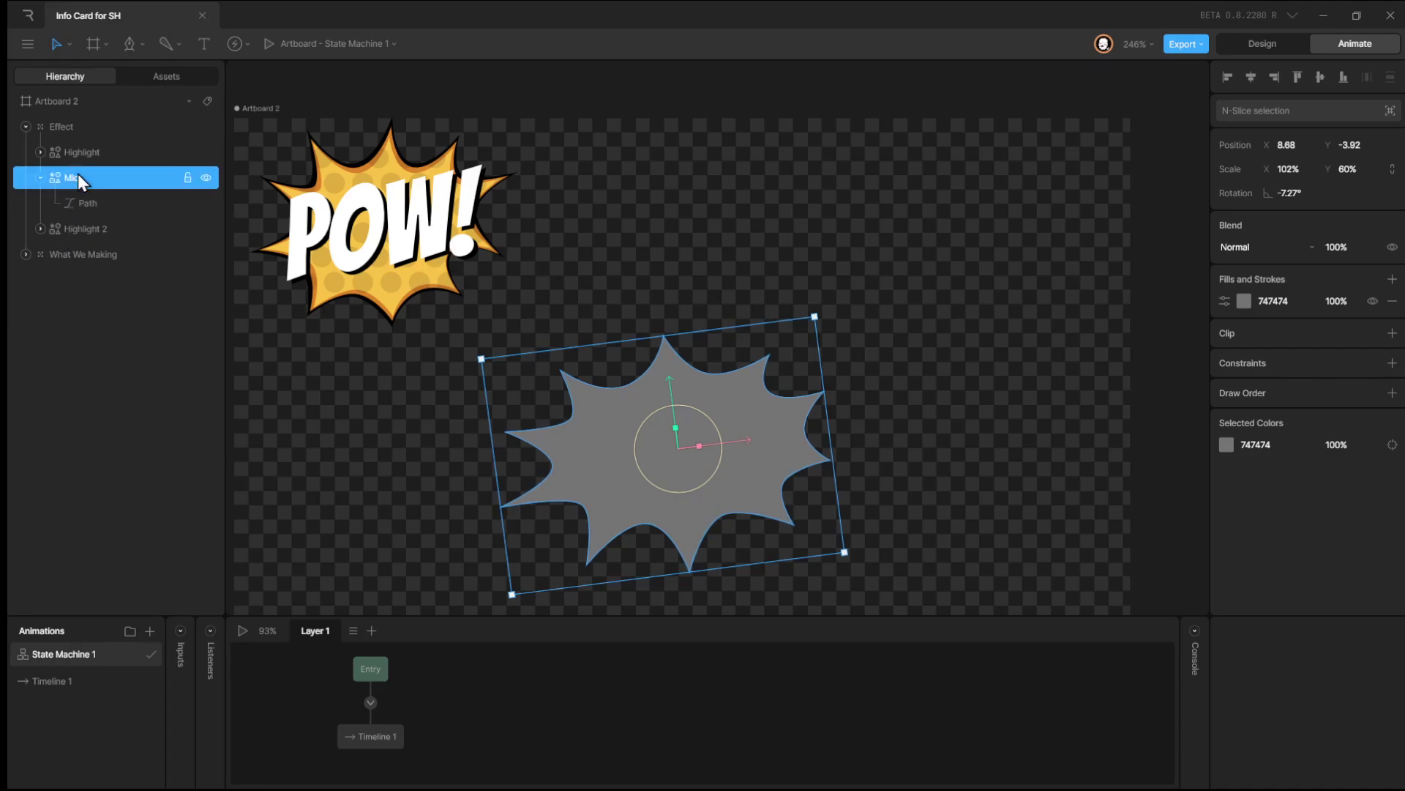
double_click(73, 228)
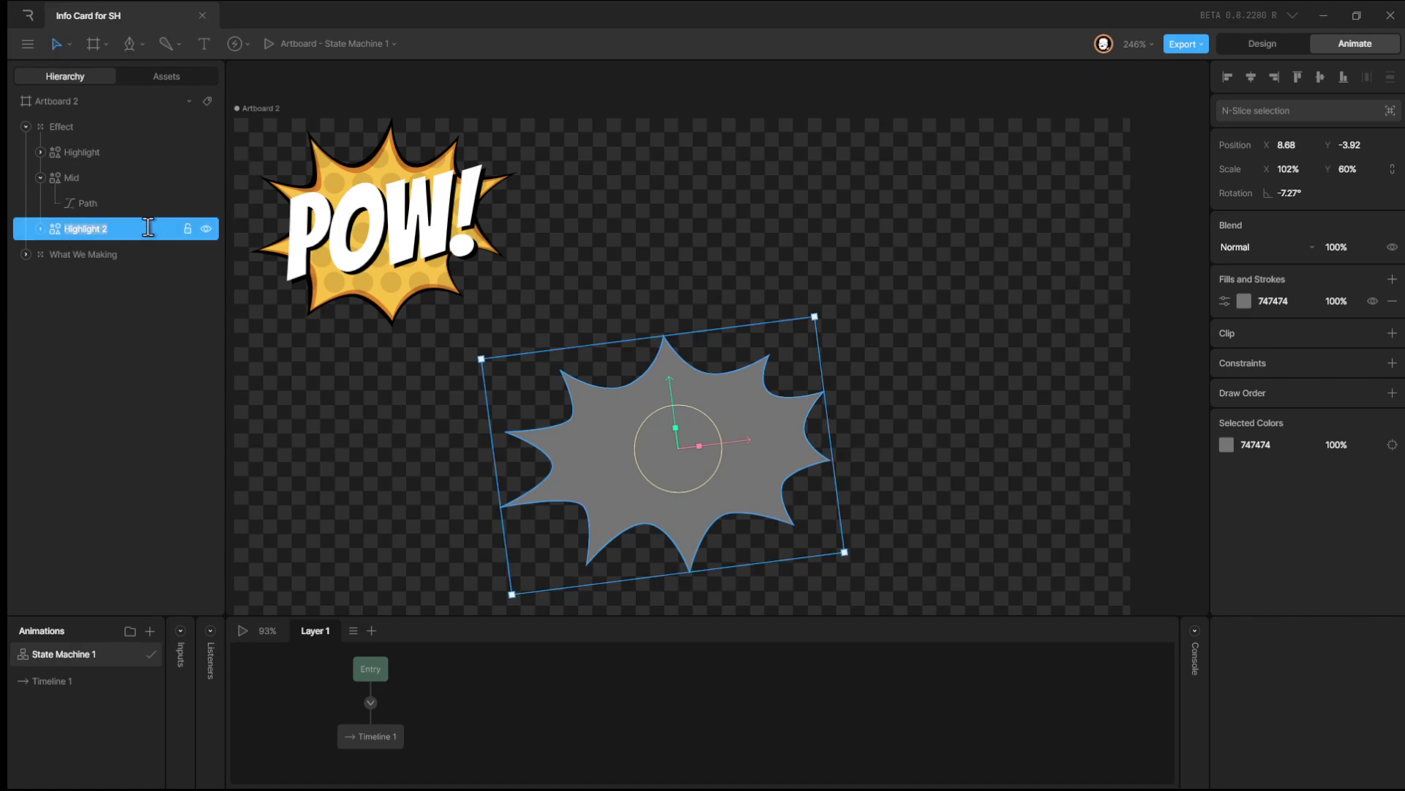
type("Back")
key("Return")
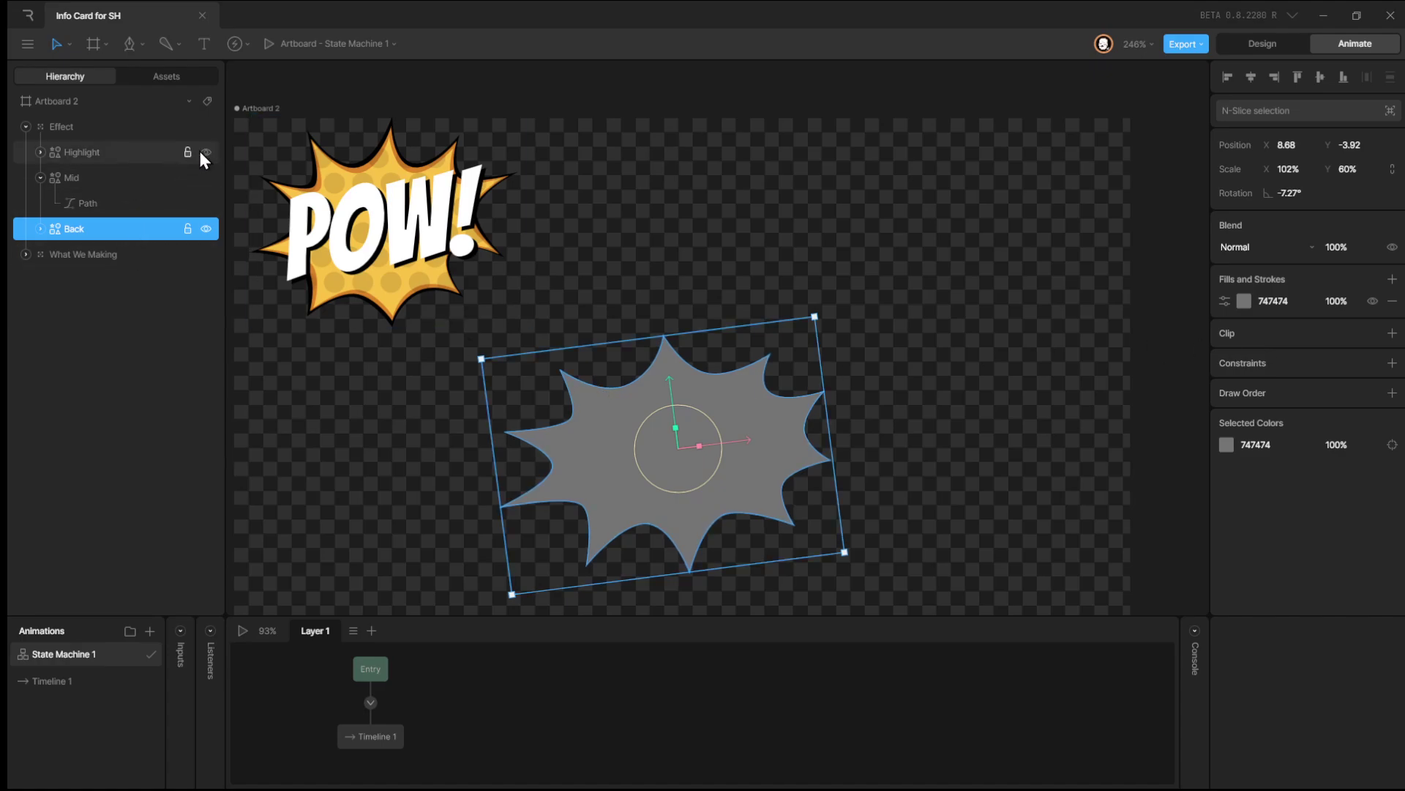
Try a bright green fill, 39DE36, on the Mid shape with the Highlight shape hidden.
left_click(121, 179)
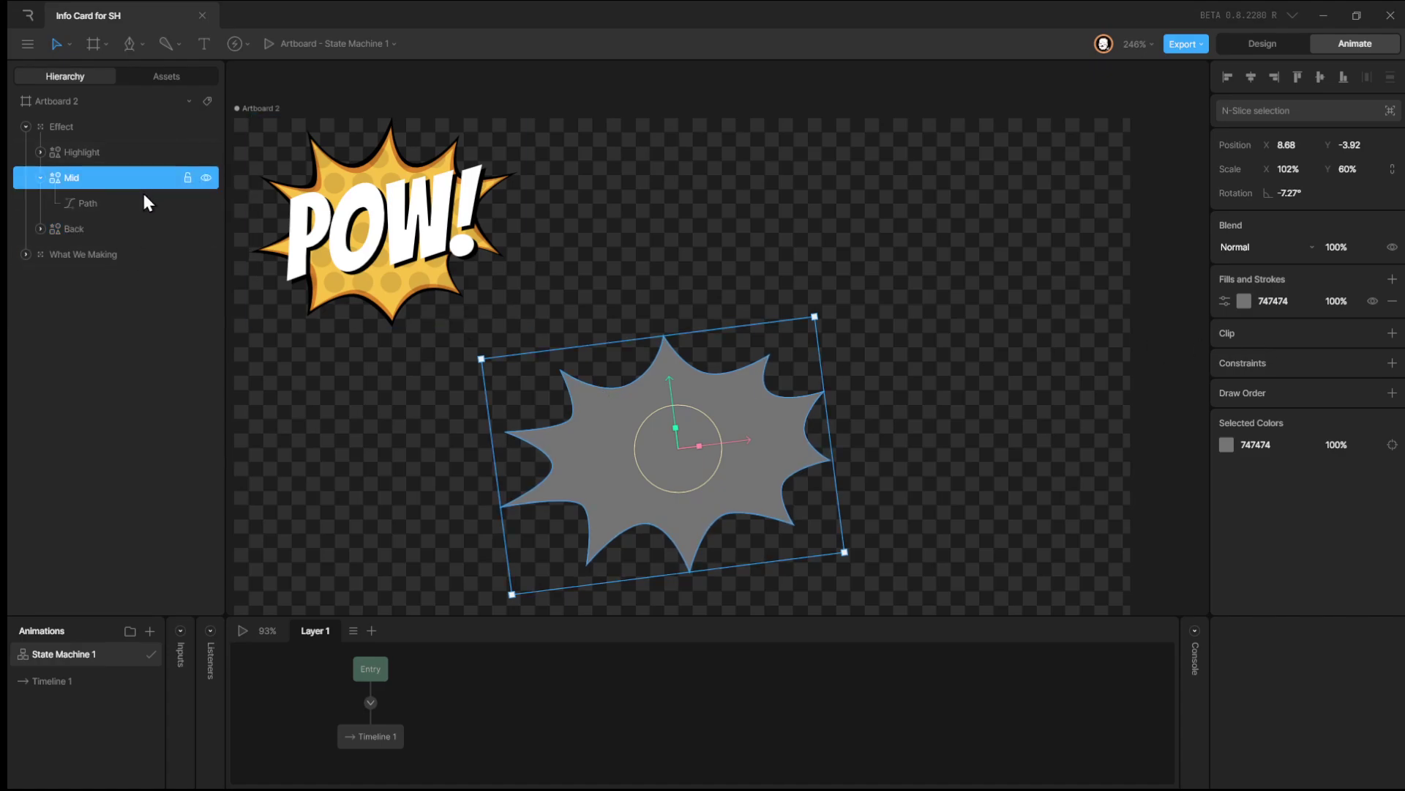
left_click(1243, 301)
left_click_drag(1111, 445, 1124, 445)
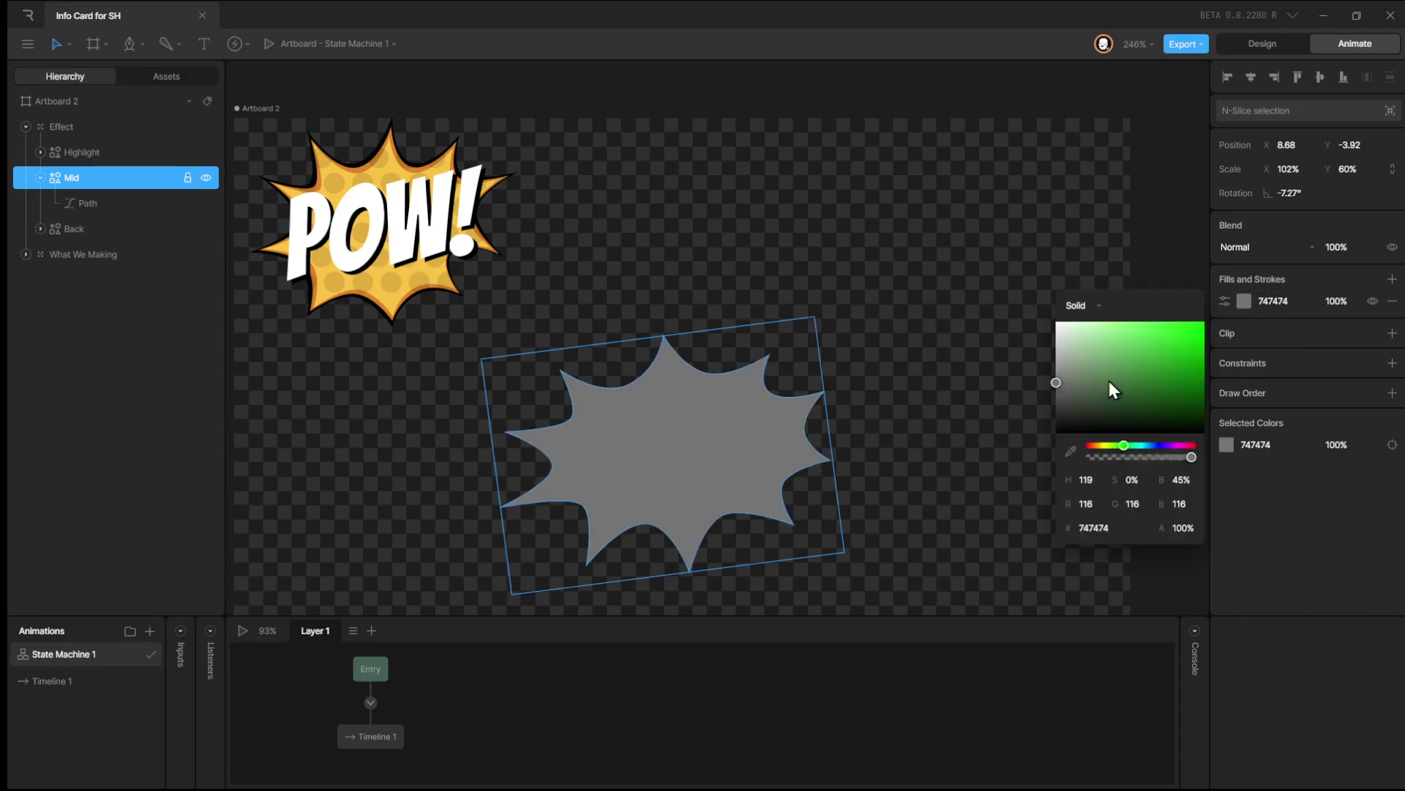
mouse_move(1109, 381)
left_mouse_down()
mouse_move(1179, 357)
mouse_move(1118, 379)
left_mouse_up()
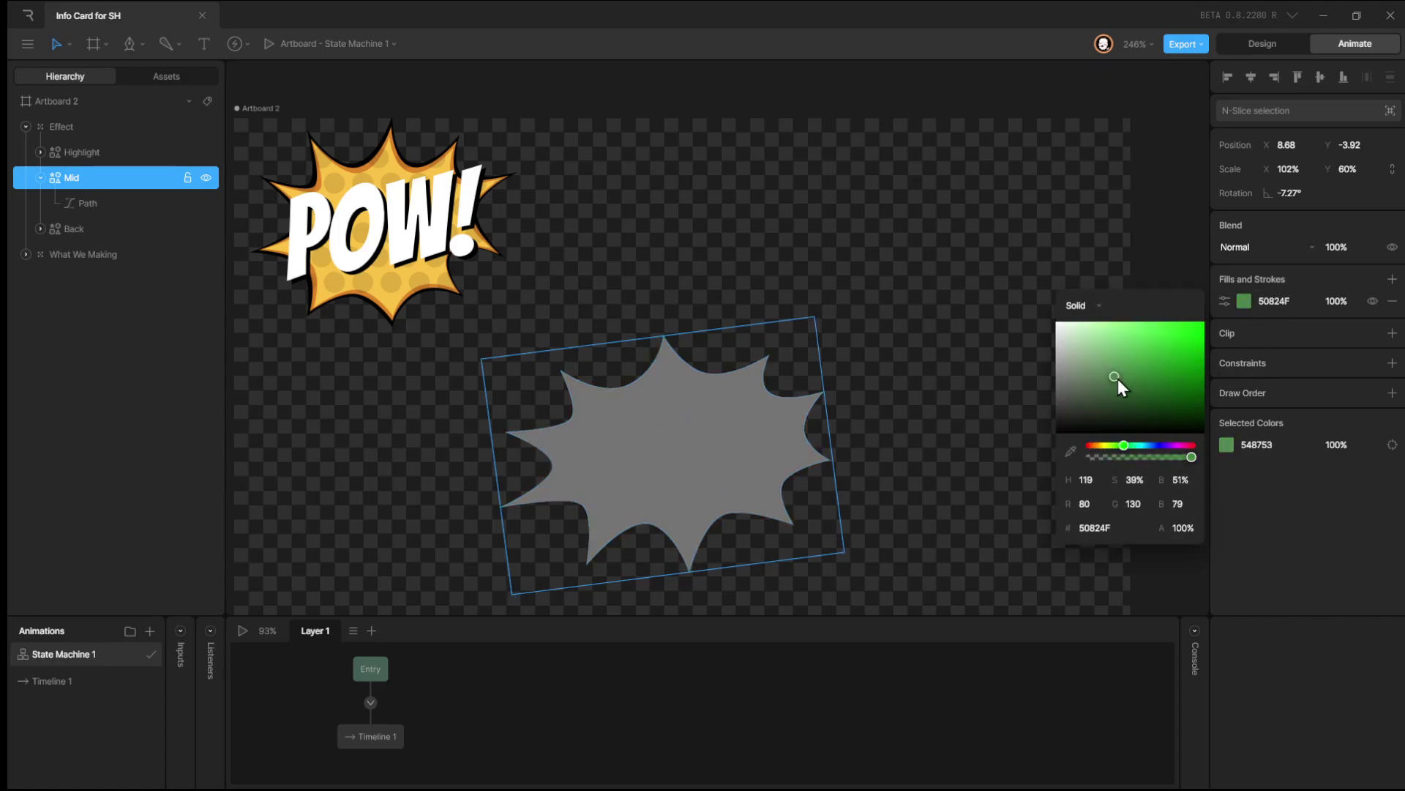
left_click(203, 156)
left_click(206, 153)
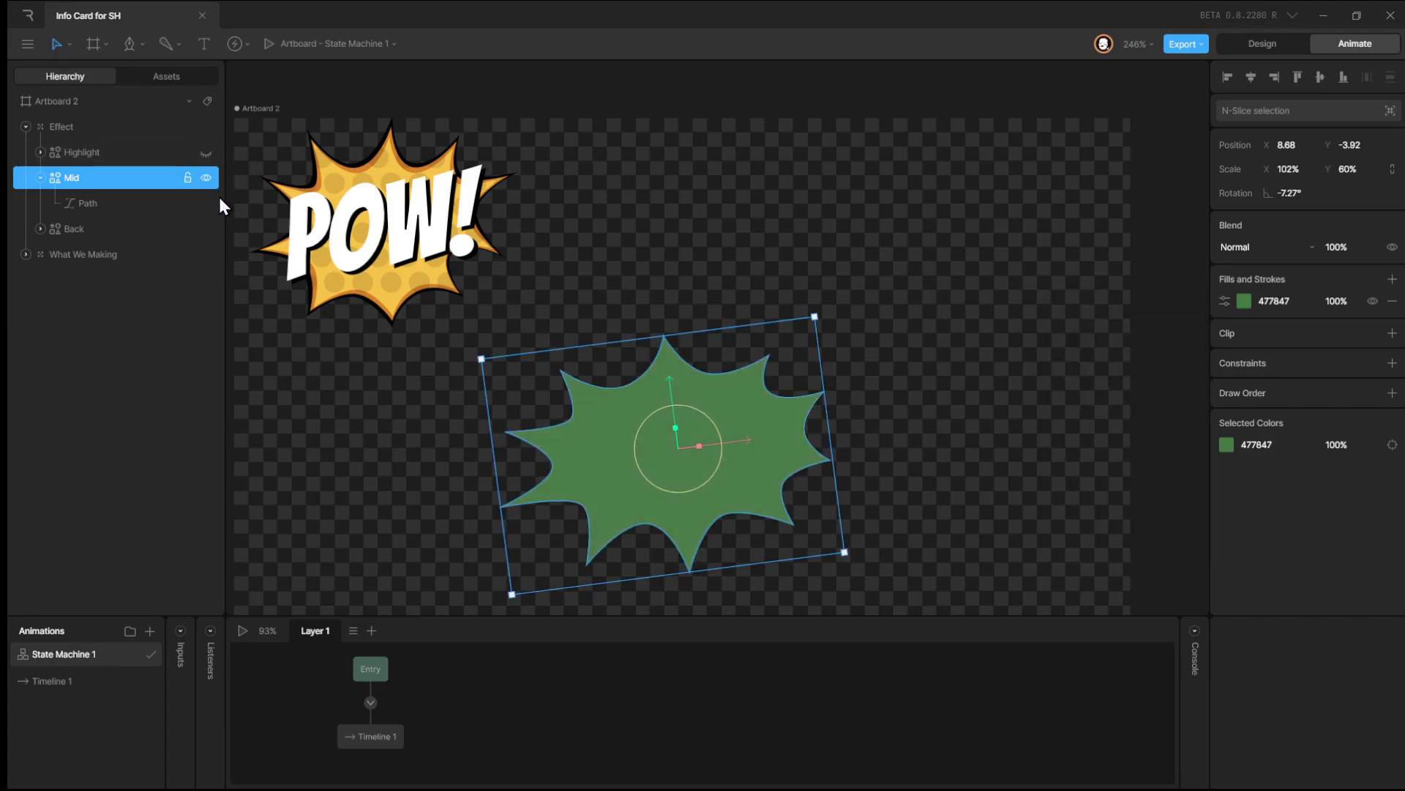
left_click(1251, 301)
left_click_drag(1136, 380, 1169, 337)
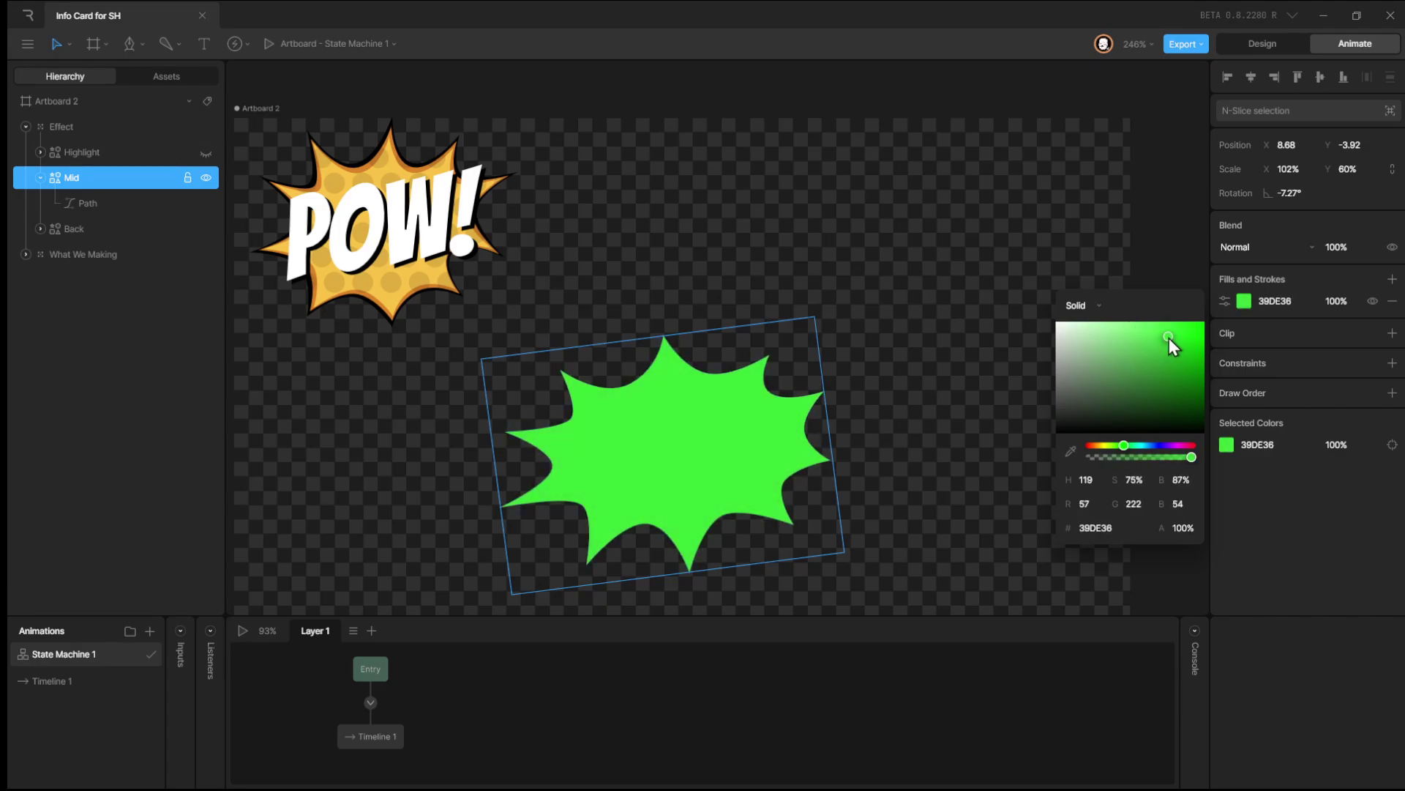
Try the yellow FAC345 sampled from the POW! reference burst as the Mid shape's fill.
left_click(1070, 451)
left_click(357, 296)
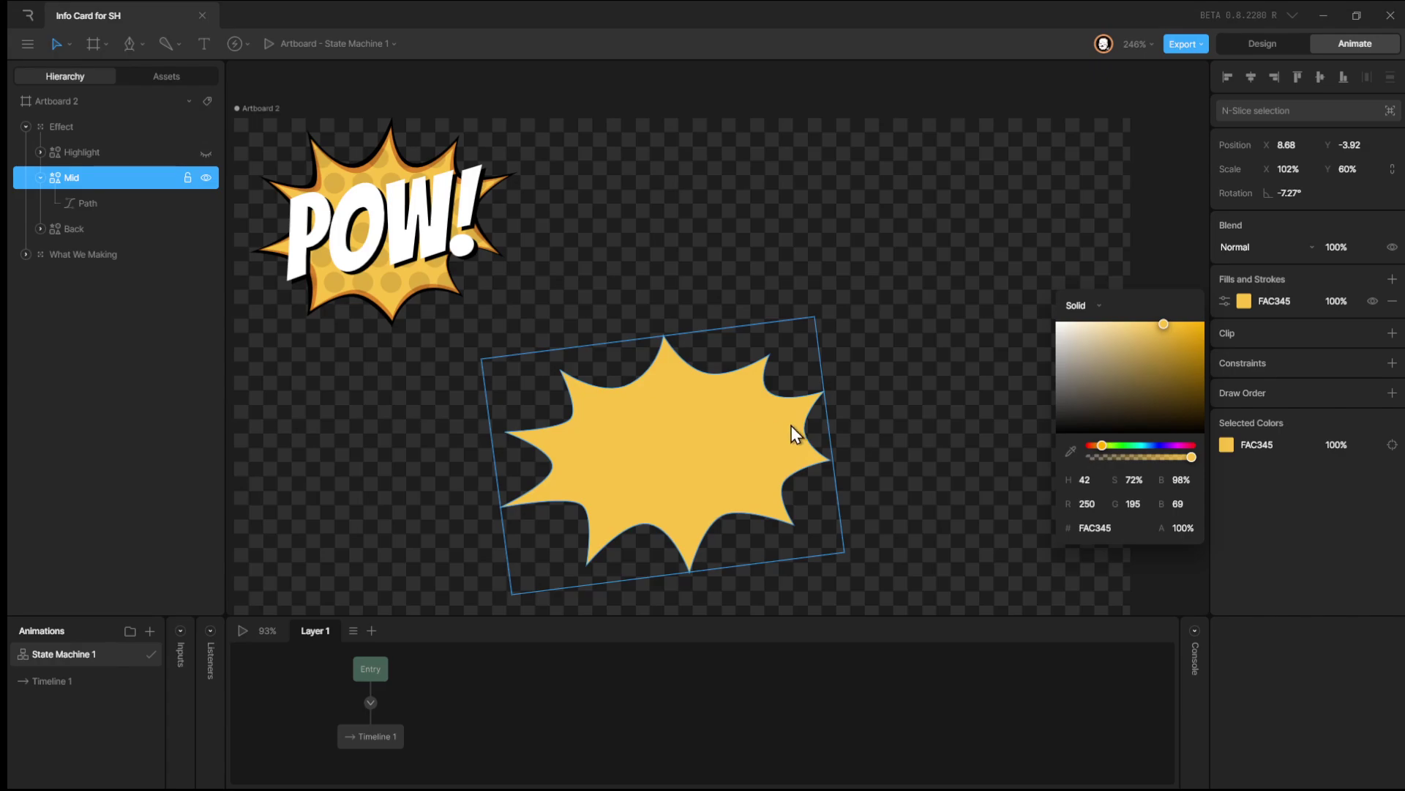
left_click(711, 425)
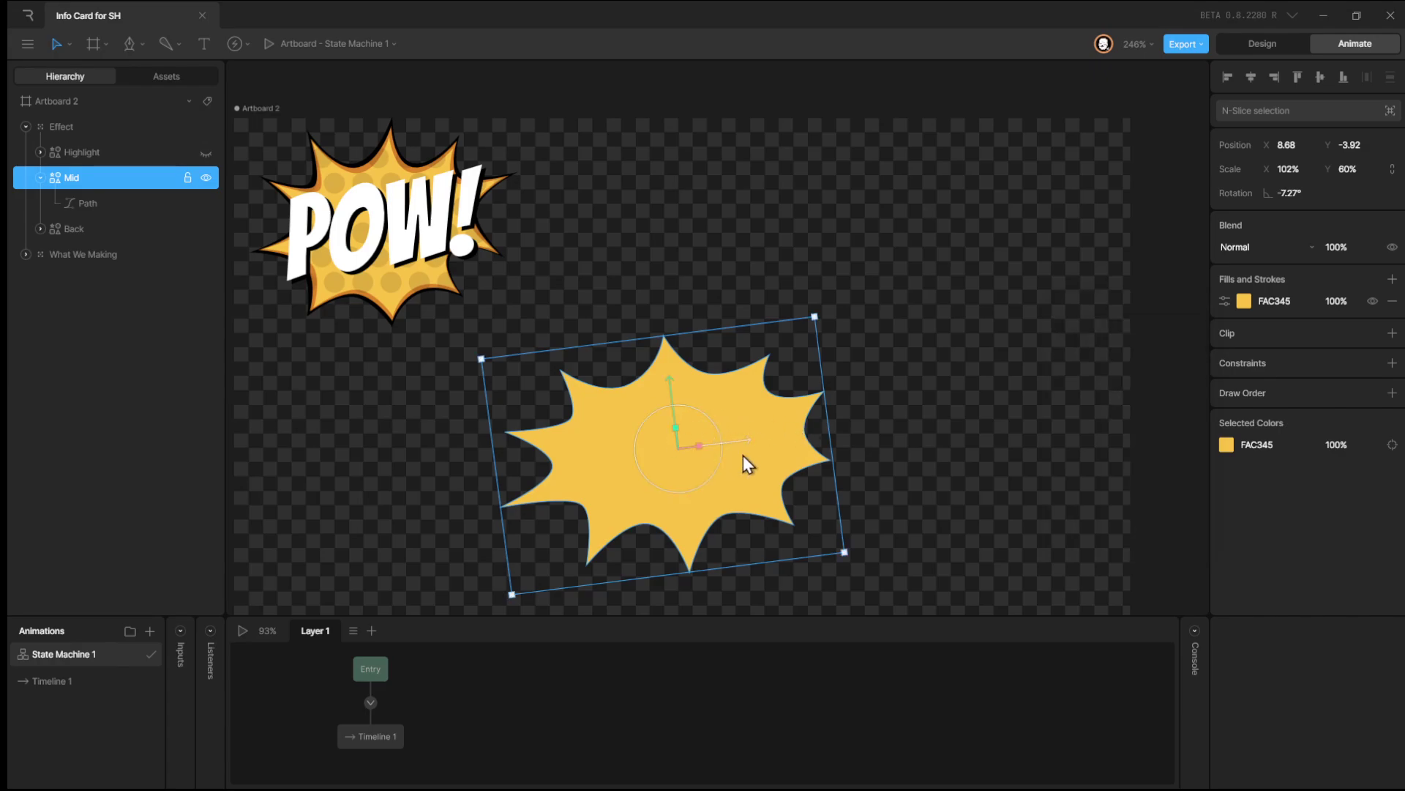
Fill the Mid shape with the dark orange D47F24 sampled from the lower edge of the POW! reference burst.
left_click(1244, 302)
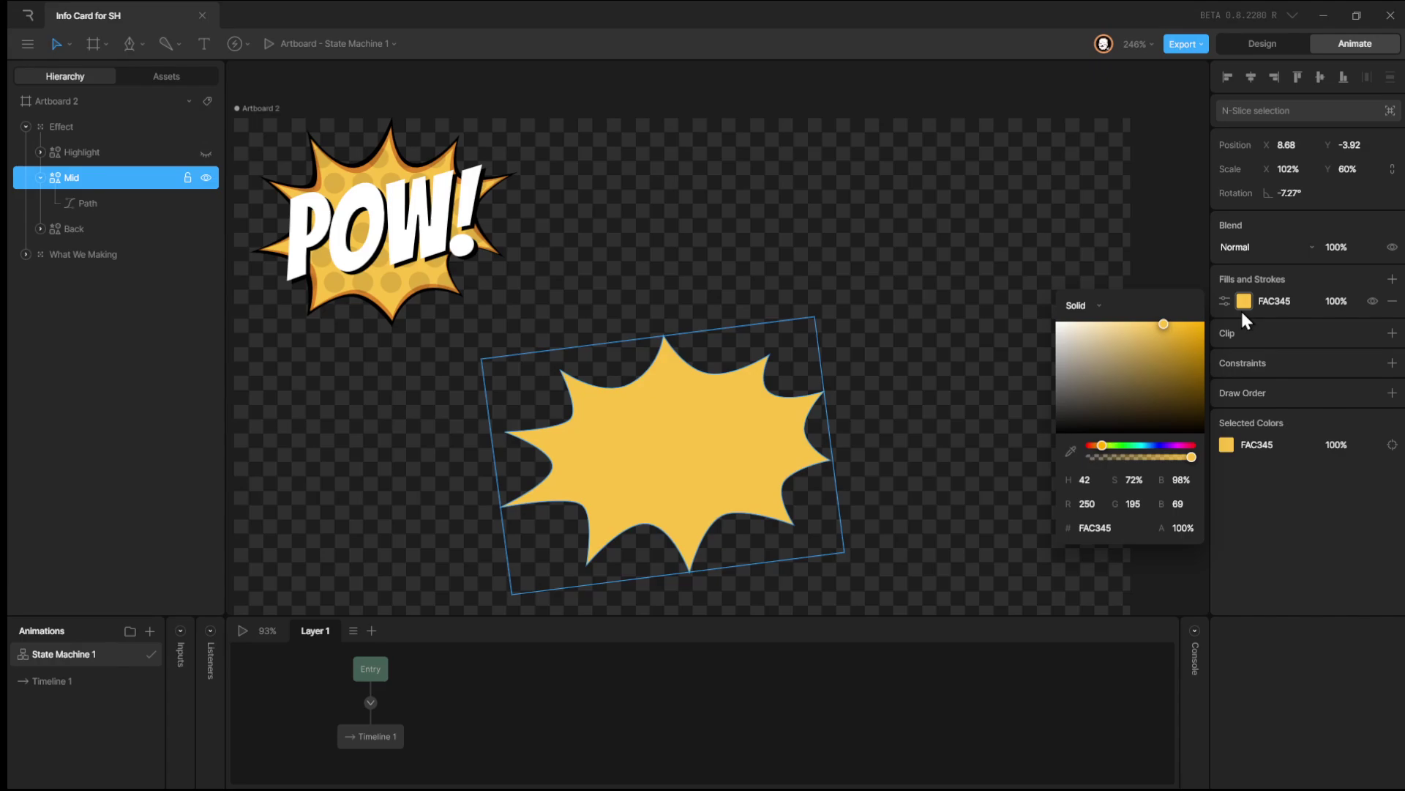
left_click(1070, 450)
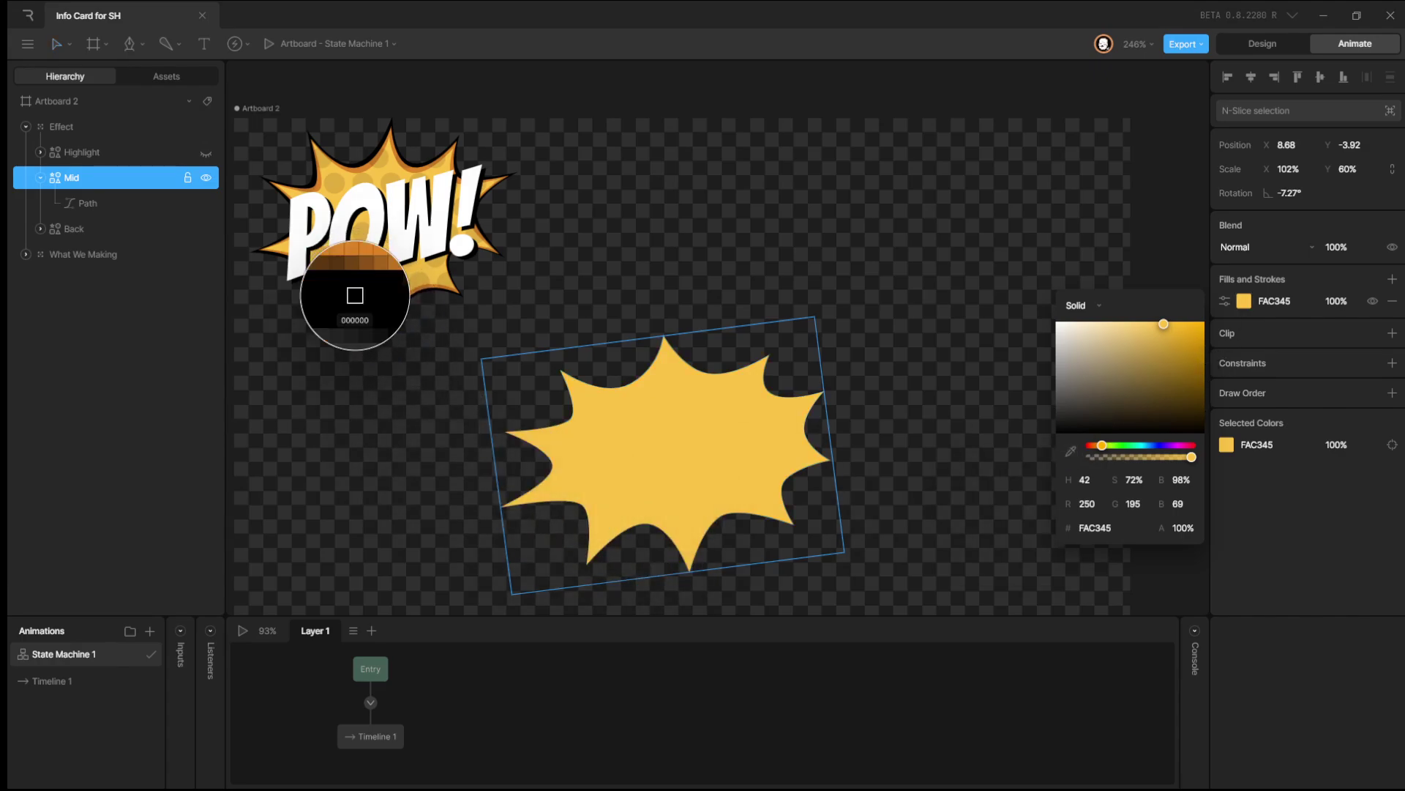
left_click(361, 295)
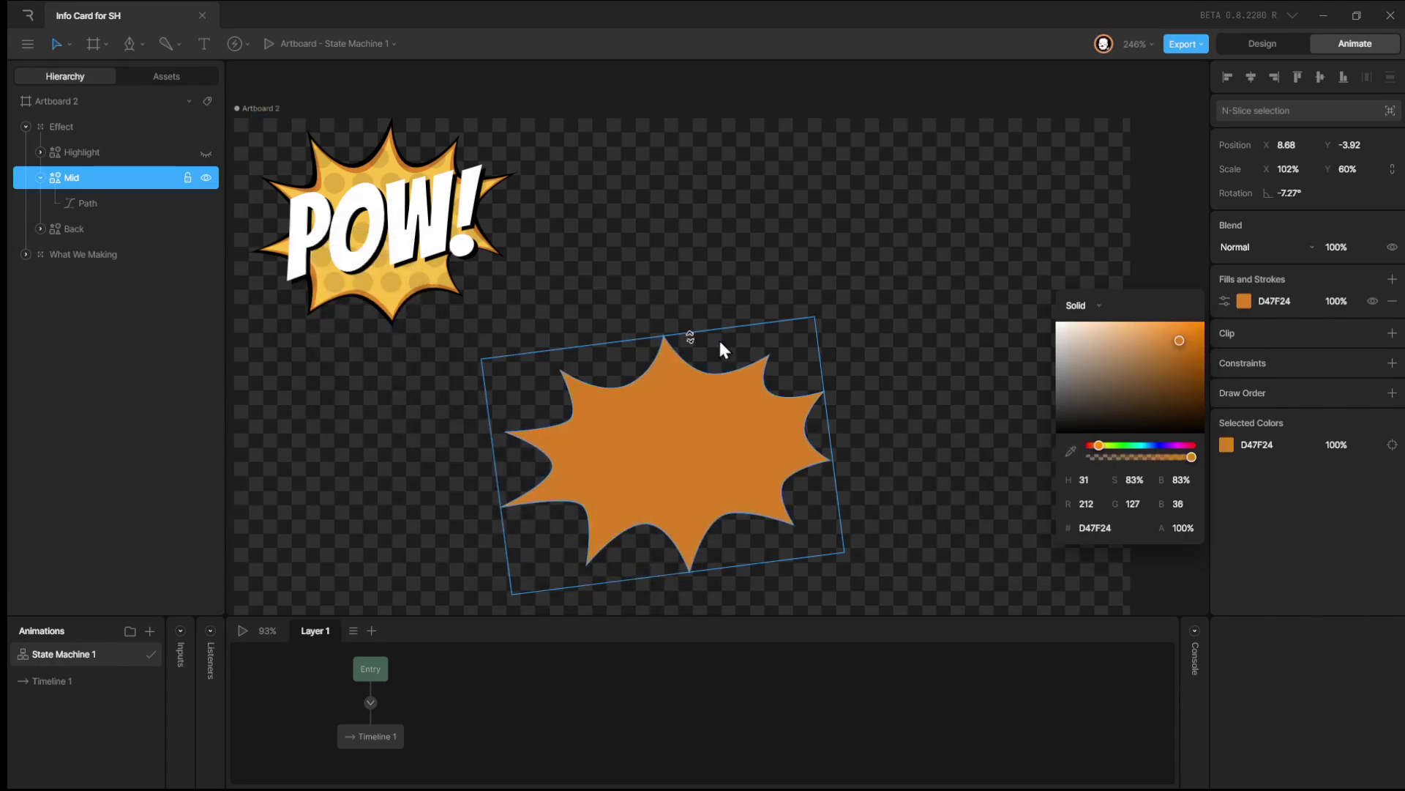
left_click(924, 332)
Unhide the Highlight shape and fill it with the golden E0AE3E sampled from the POW! reference burst.
left_click(169, 152)
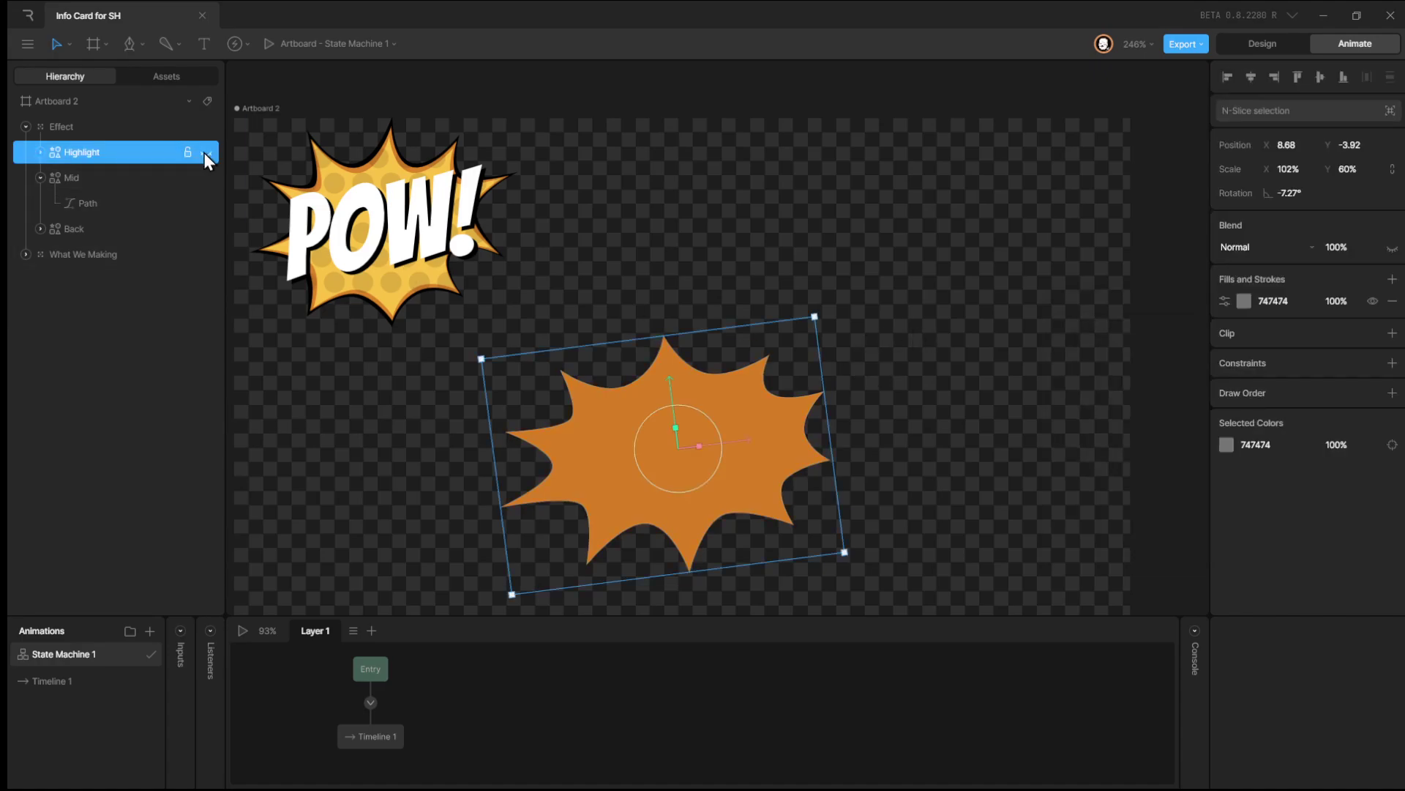
left_click(206, 153)
left_click(1242, 301)
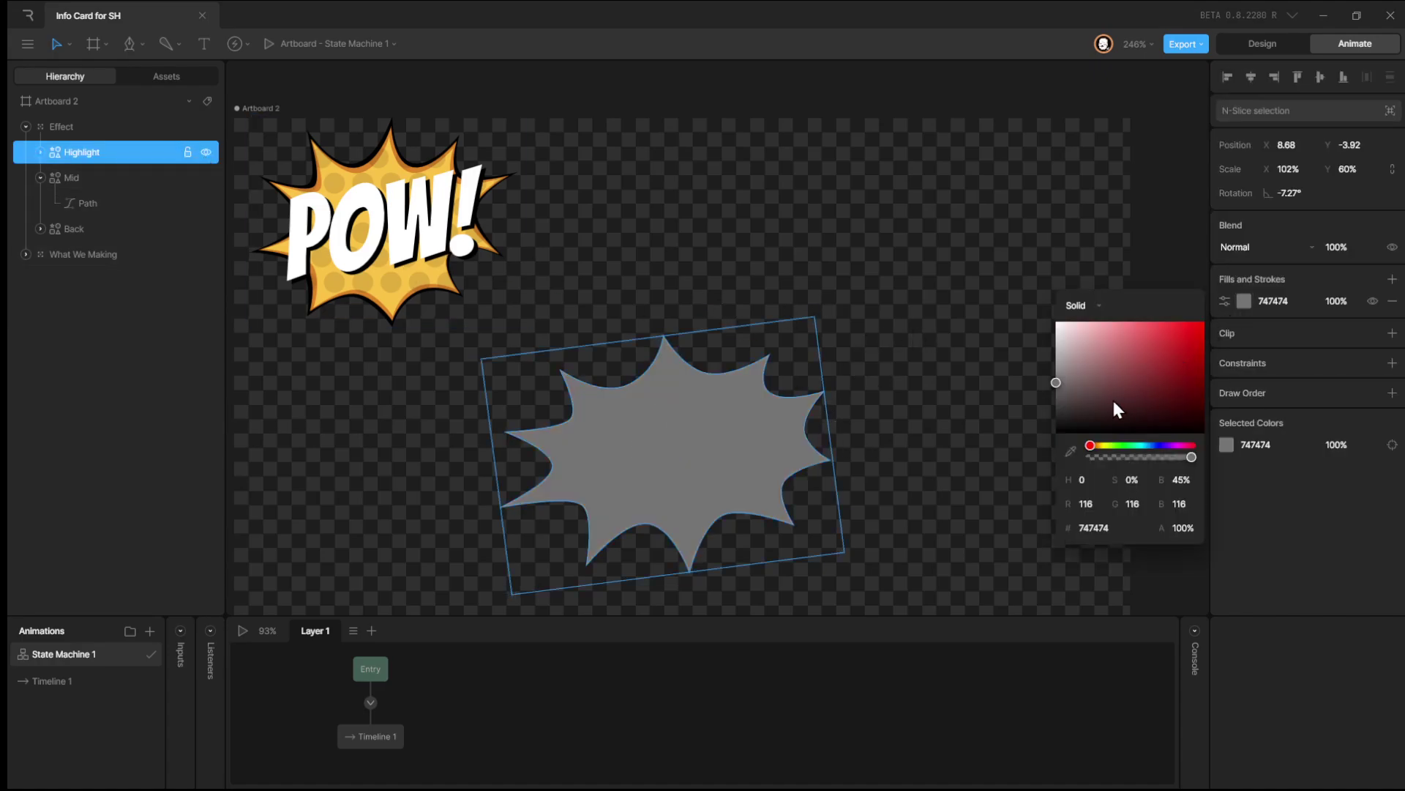
left_click(1071, 451)
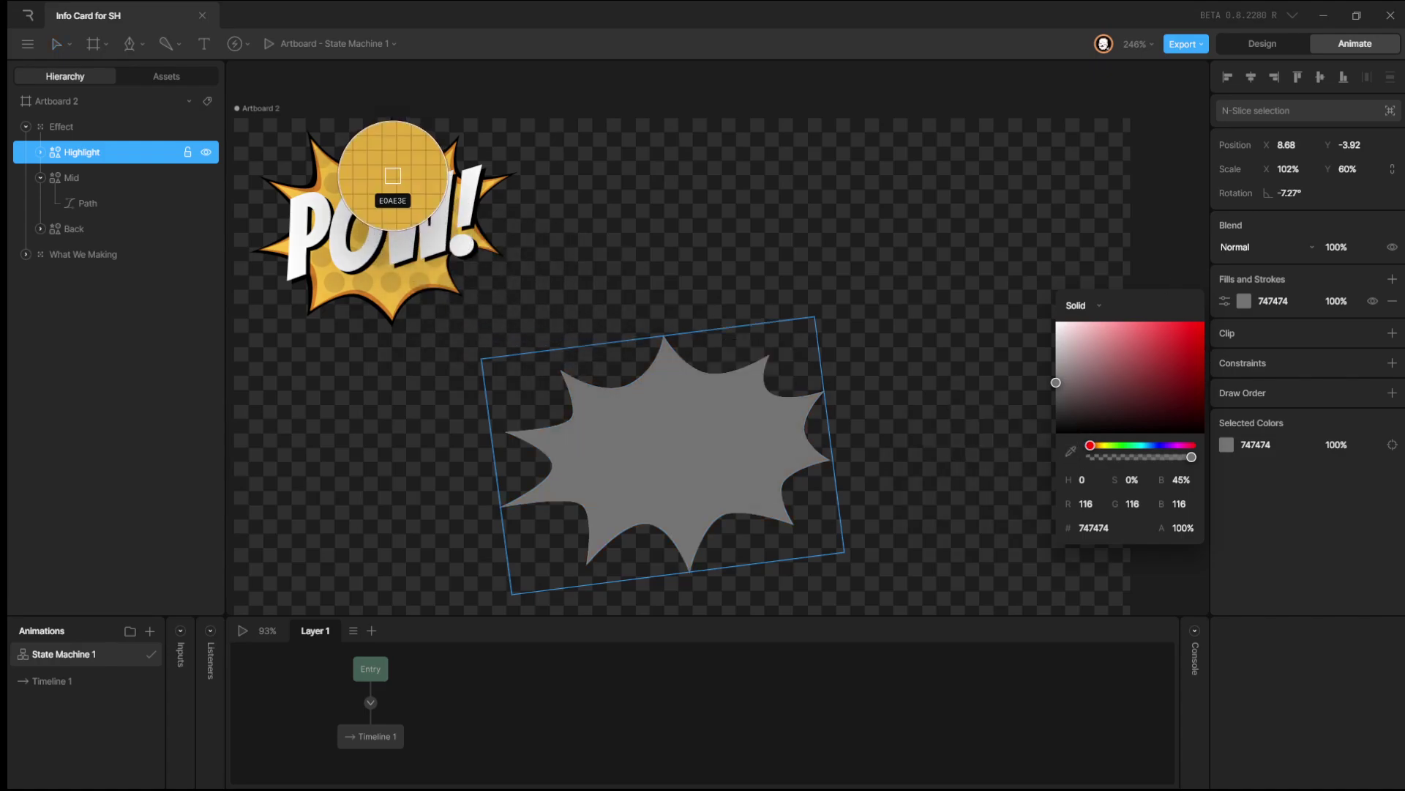
left_click(366, 179)
left_click(840, 404)
Set the Back shape's fill to black, 000000.
left_click(112, 228)
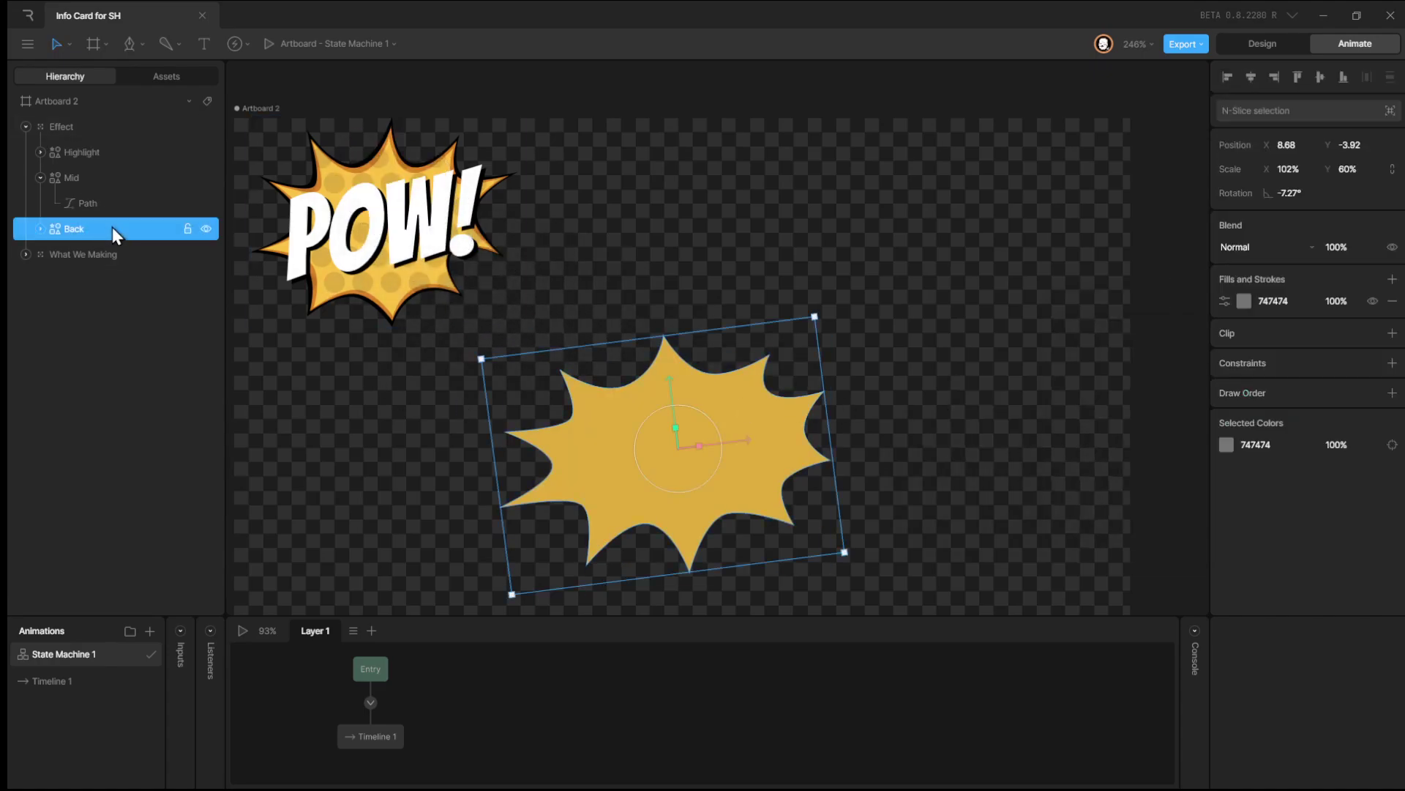
left_click(1242, 304)
left_click_drag(1109, 391, 942, 470)
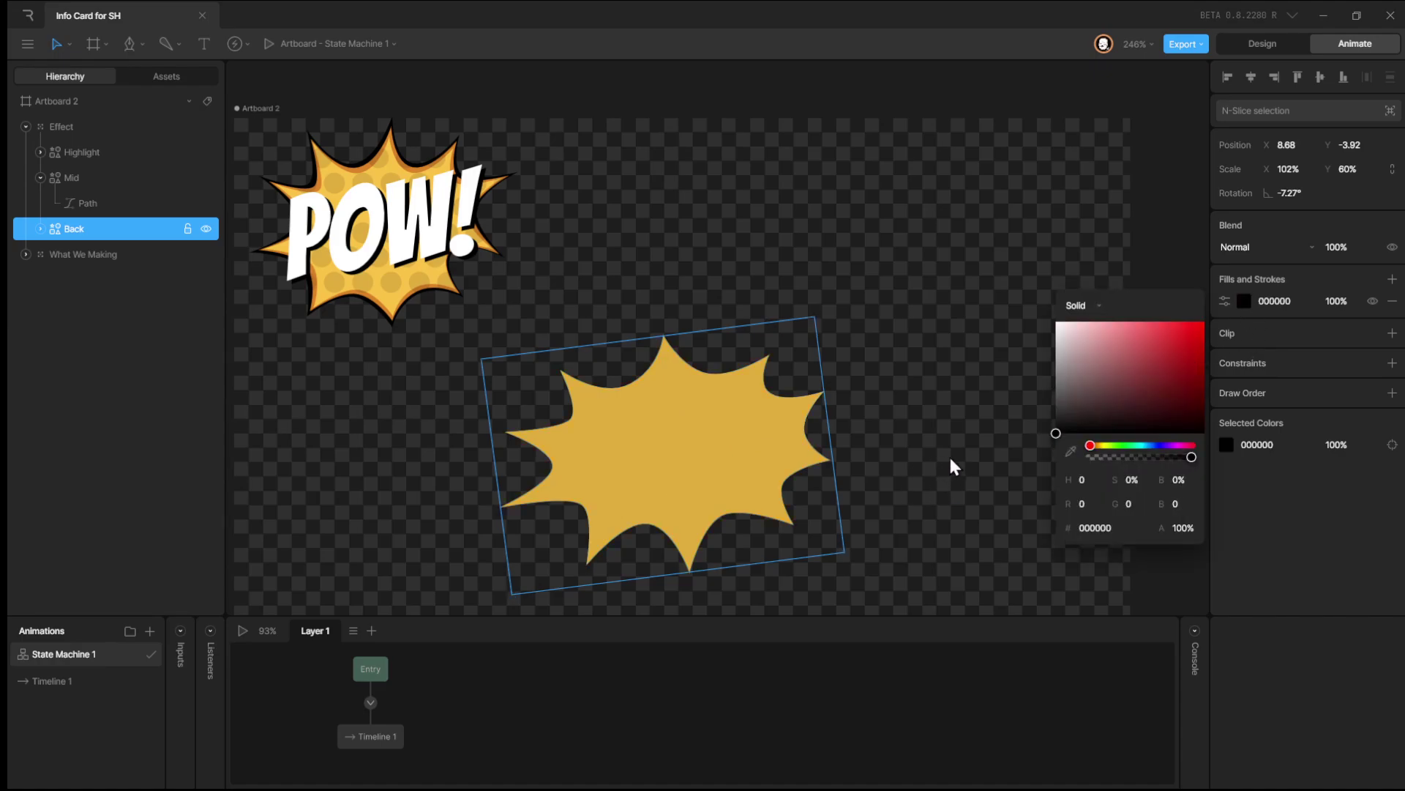
left_click(950, 464)
Nudge the Back shape down and left to X 5.68, Y 2.08 as an offset shadow behind the burst.
left_click(110, 229)
key("Left")
key("Left")
key("Left")
key("Left")
key("Left")
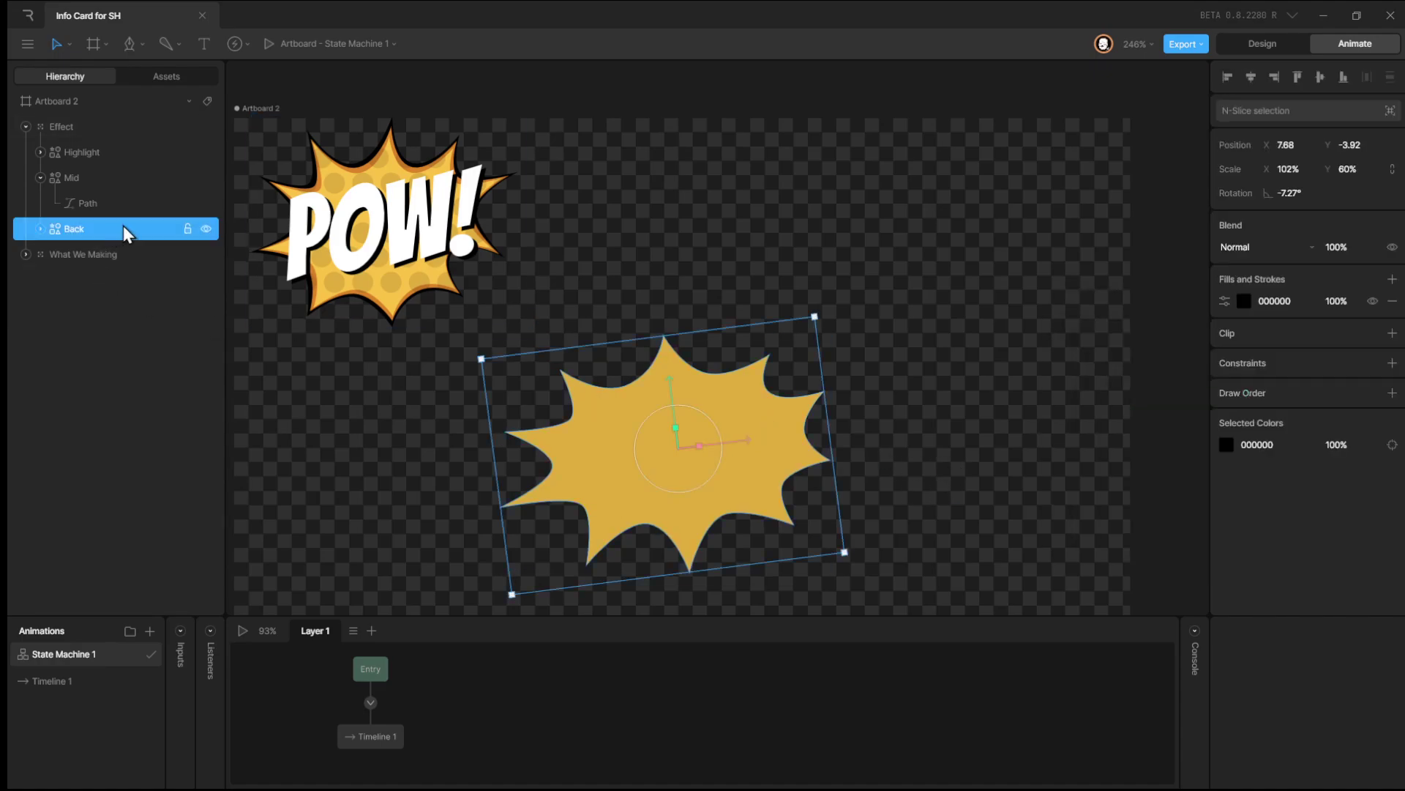
key("Down")
key("Down")
key("Down")
key("Down")
key("Right")
key("Right")
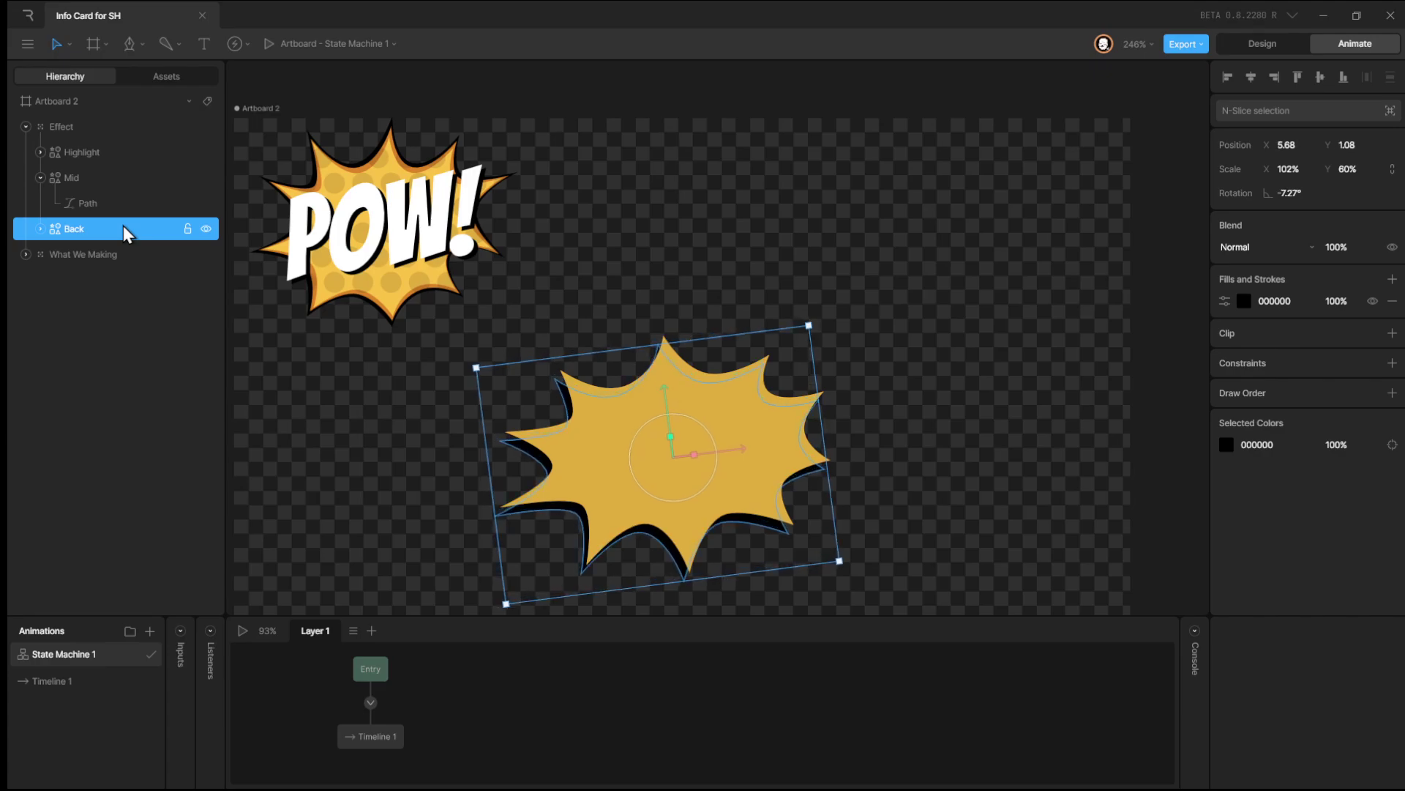
key("Down")
key("Down")
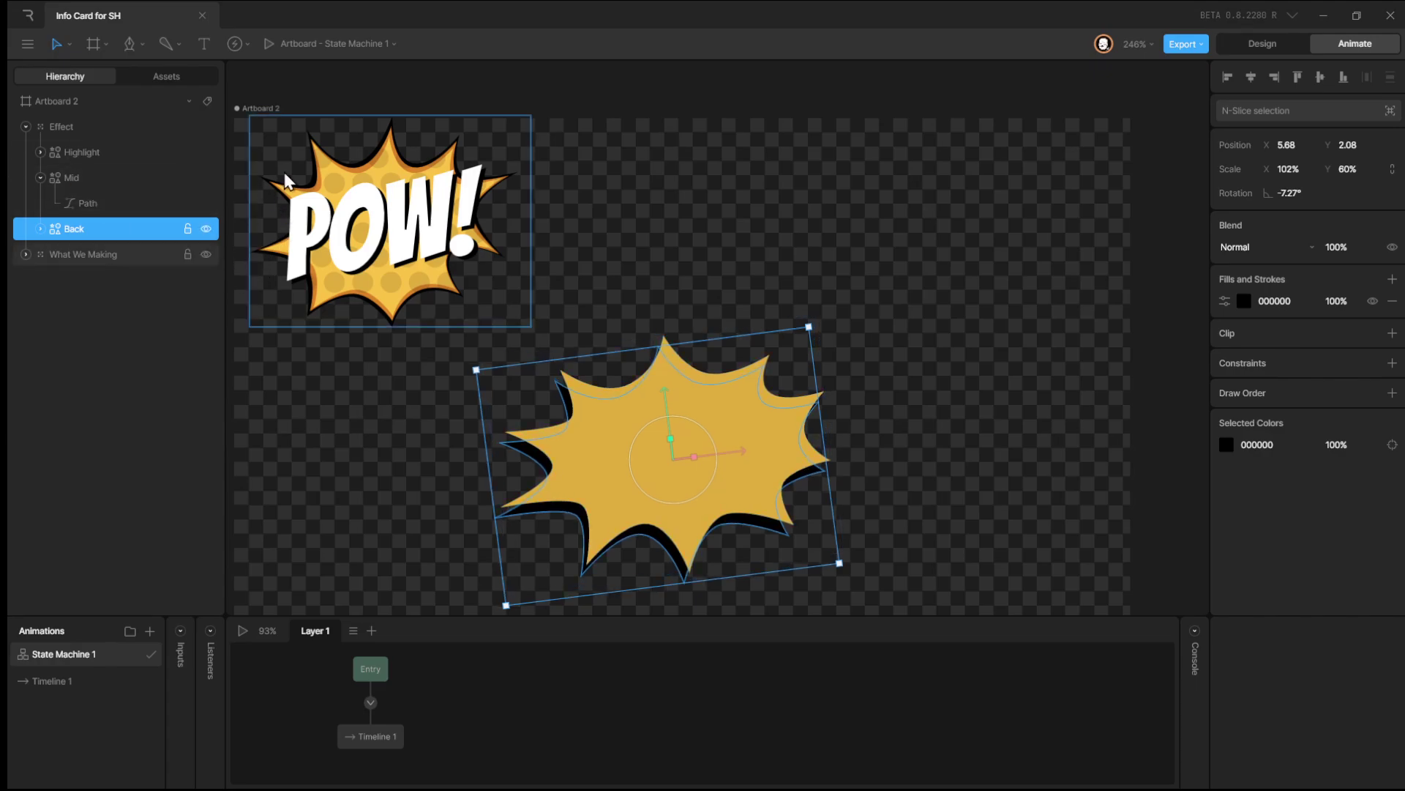
Enlarge the Back shape to about 108% by 63% and nudge it to X 7.31, Y -2.84 around the burst.
mouse_move(809, 325)
left_mouse_down()
mouse_move(838, 298)
mouse_move(823, 313)
left_mouse_up()
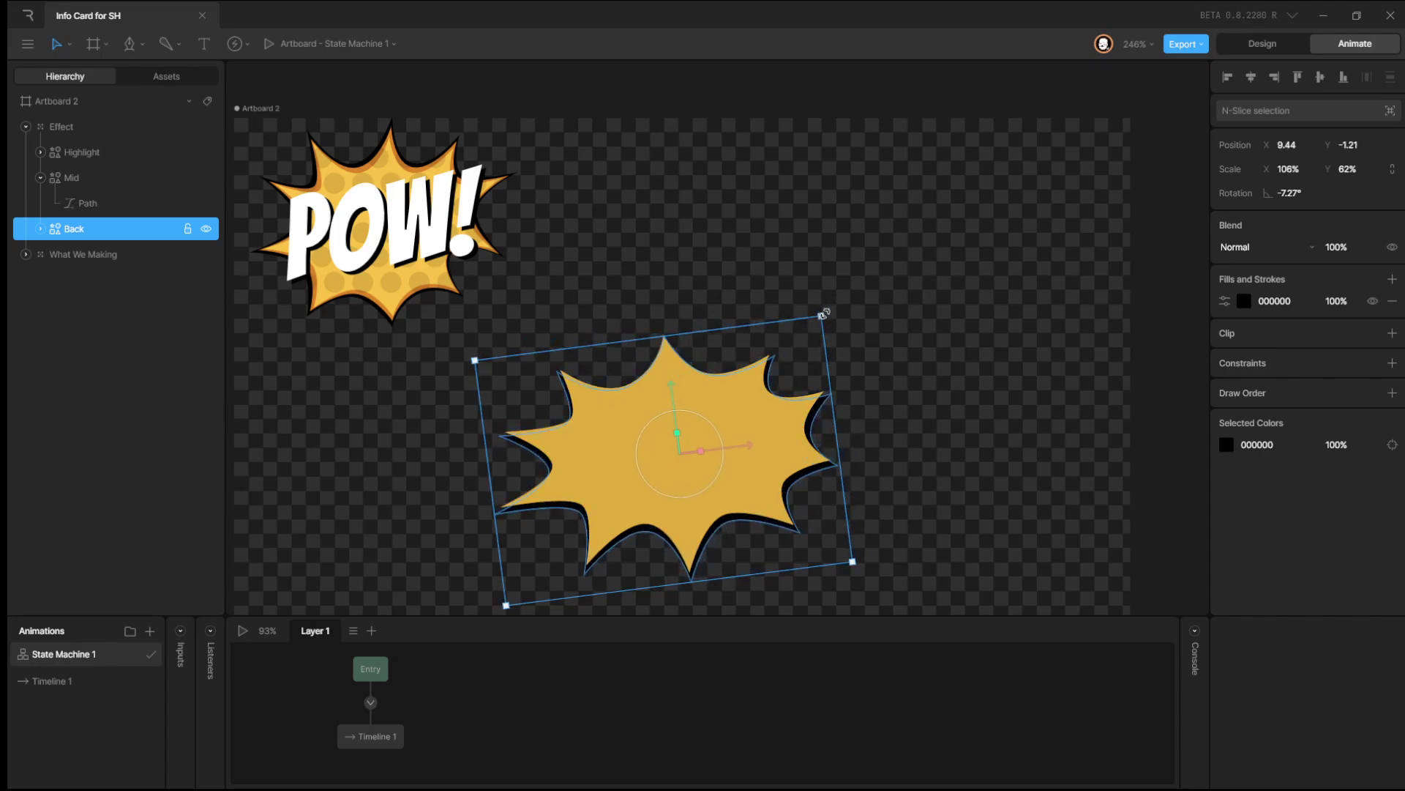
key("Left")
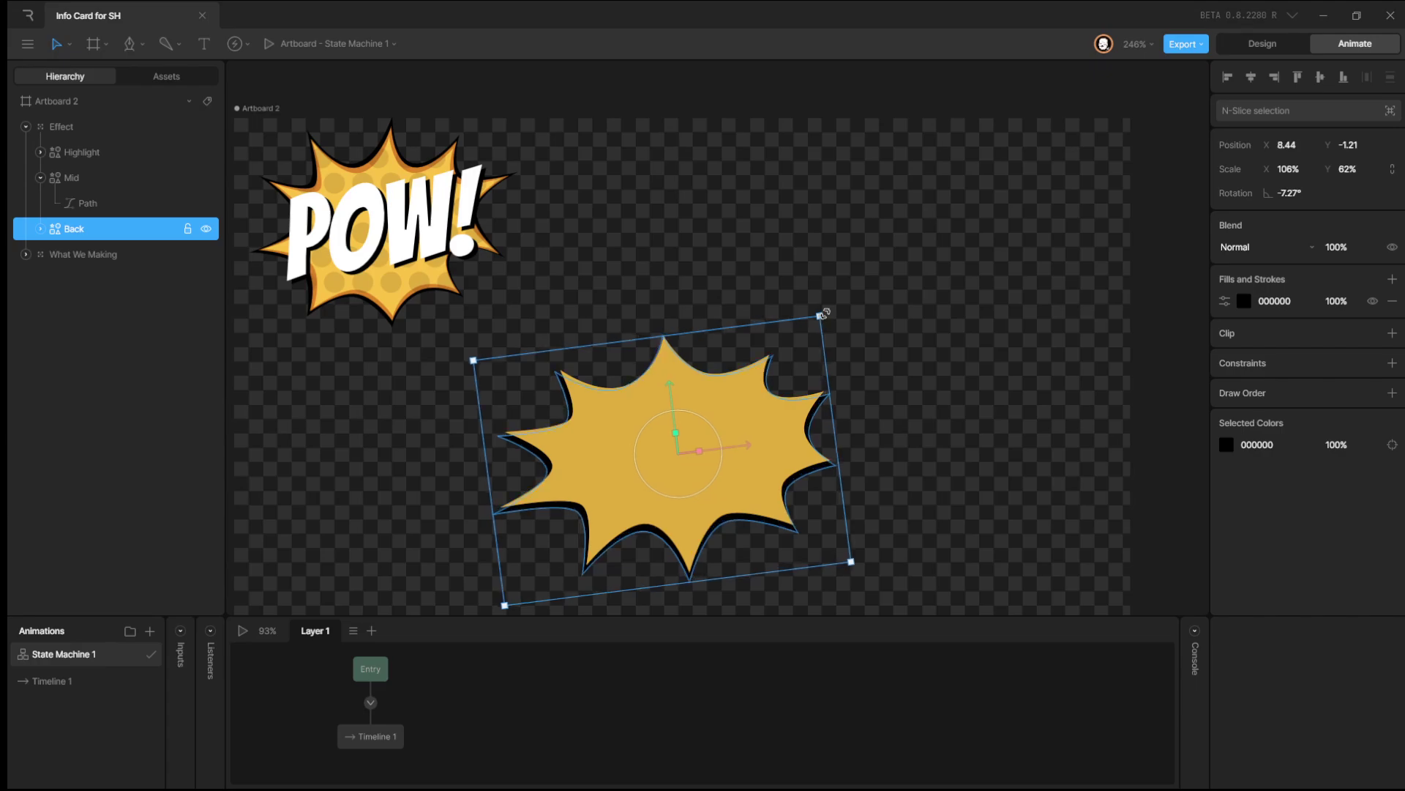
left_click_drag(823, 313, 830, 309)
key("Left")
key("Up")
key("Left")
key("Left")
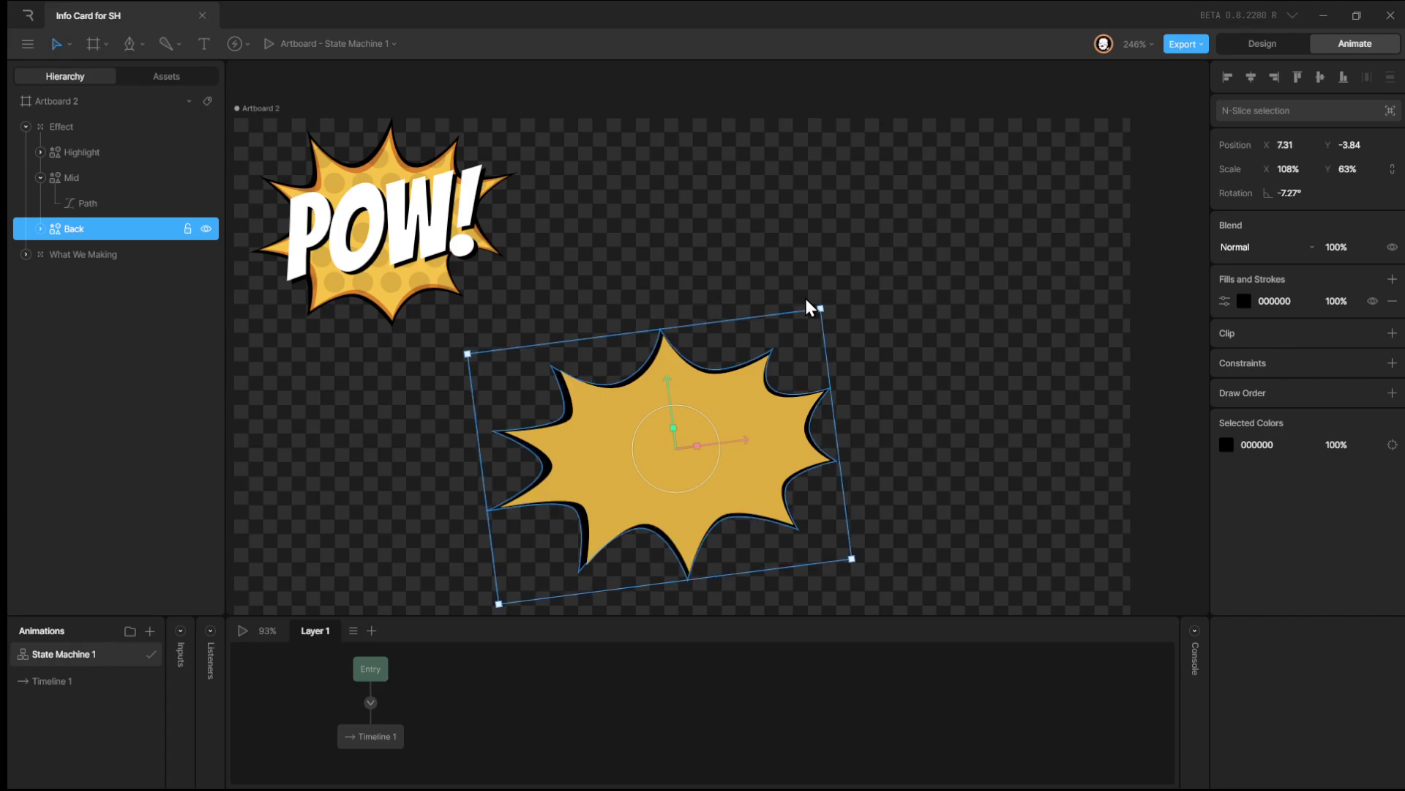
key("Down")
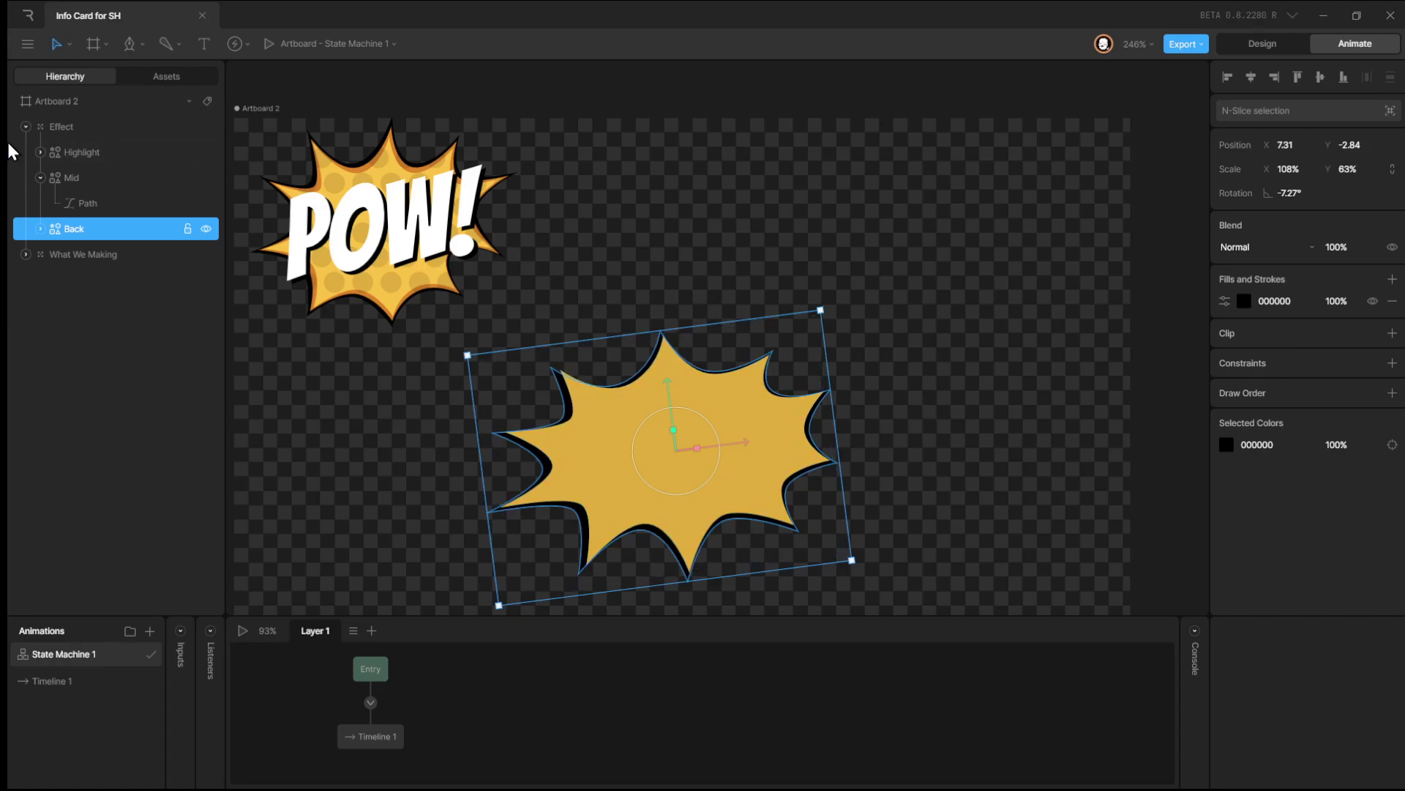
Shrink the Highlight shape to about 97% by 56%, positioned at about X 8.51, Y -4.5 inside Mid.
left_click(99, 150)
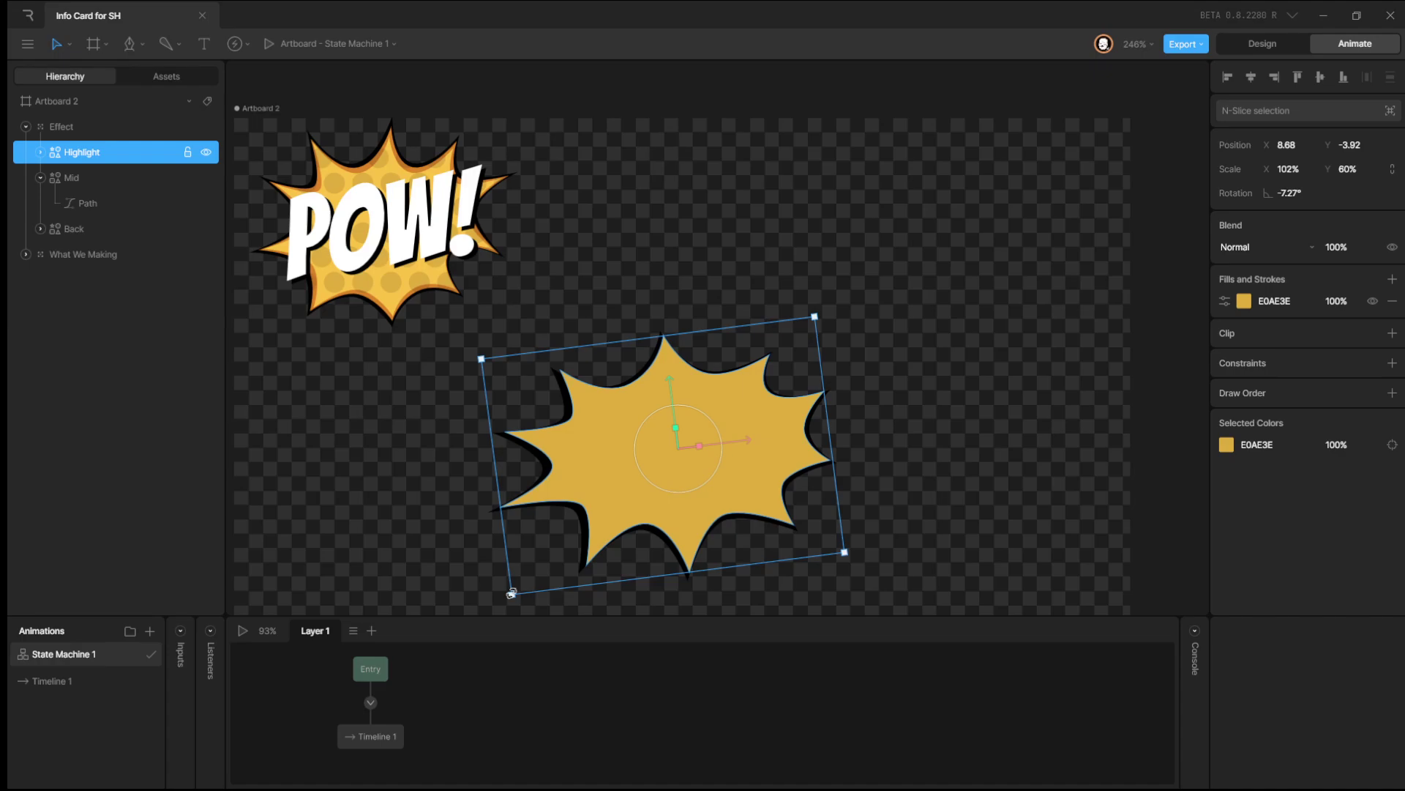
left_click_drag(512, 593, 518, 585)
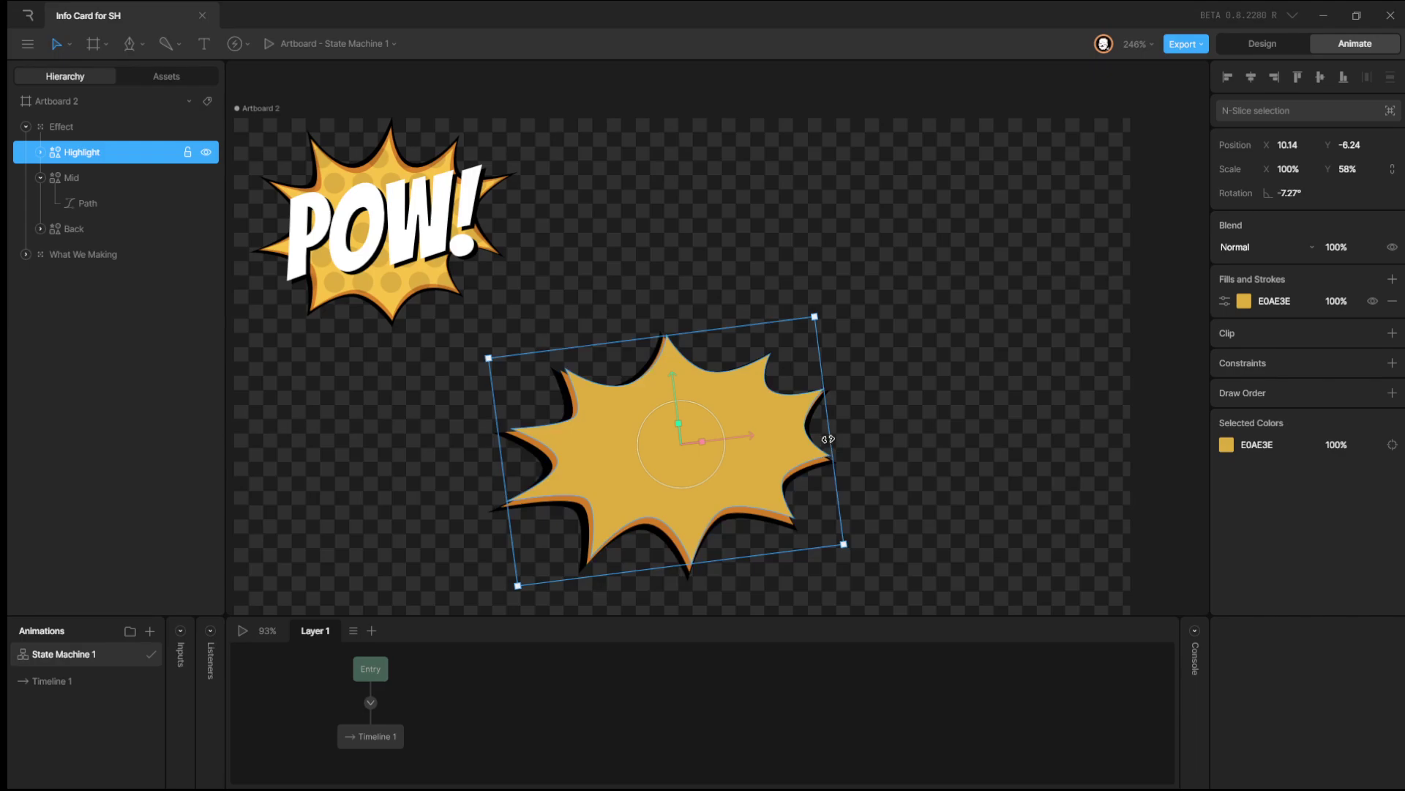
left_click_drag(828, 439, 820, 438)
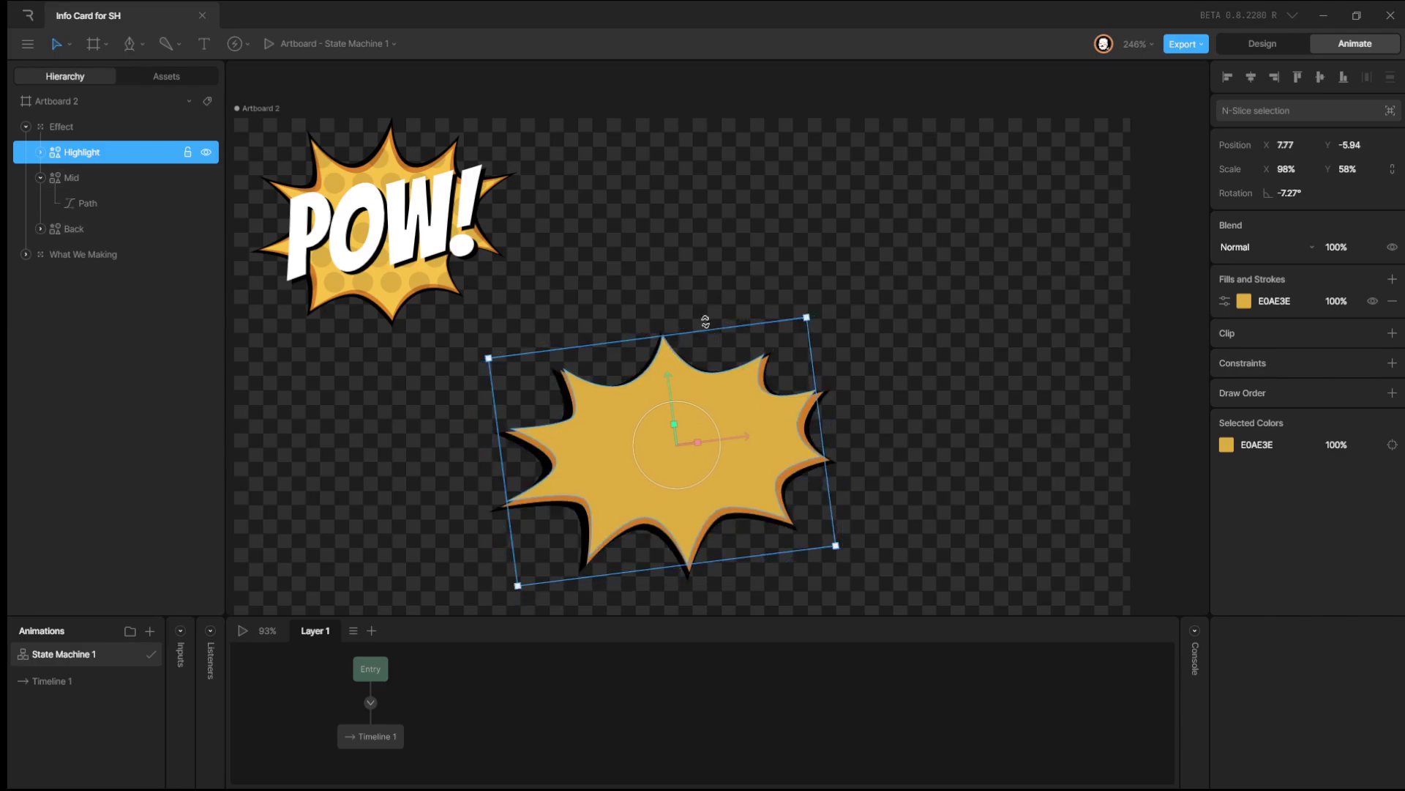
left_click_drag(705, 322, 707, 328)
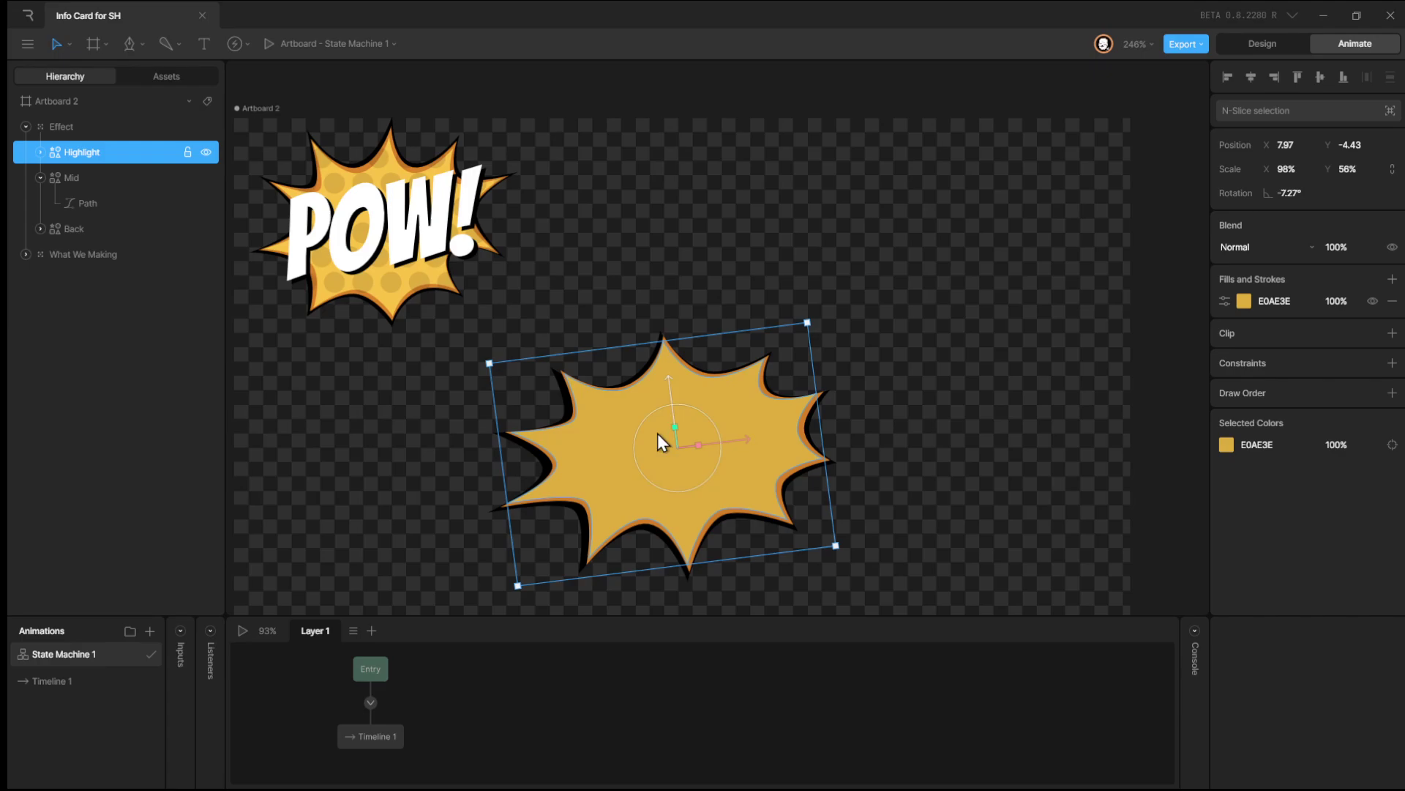
left_click_drag(512, 506, 514, 510)
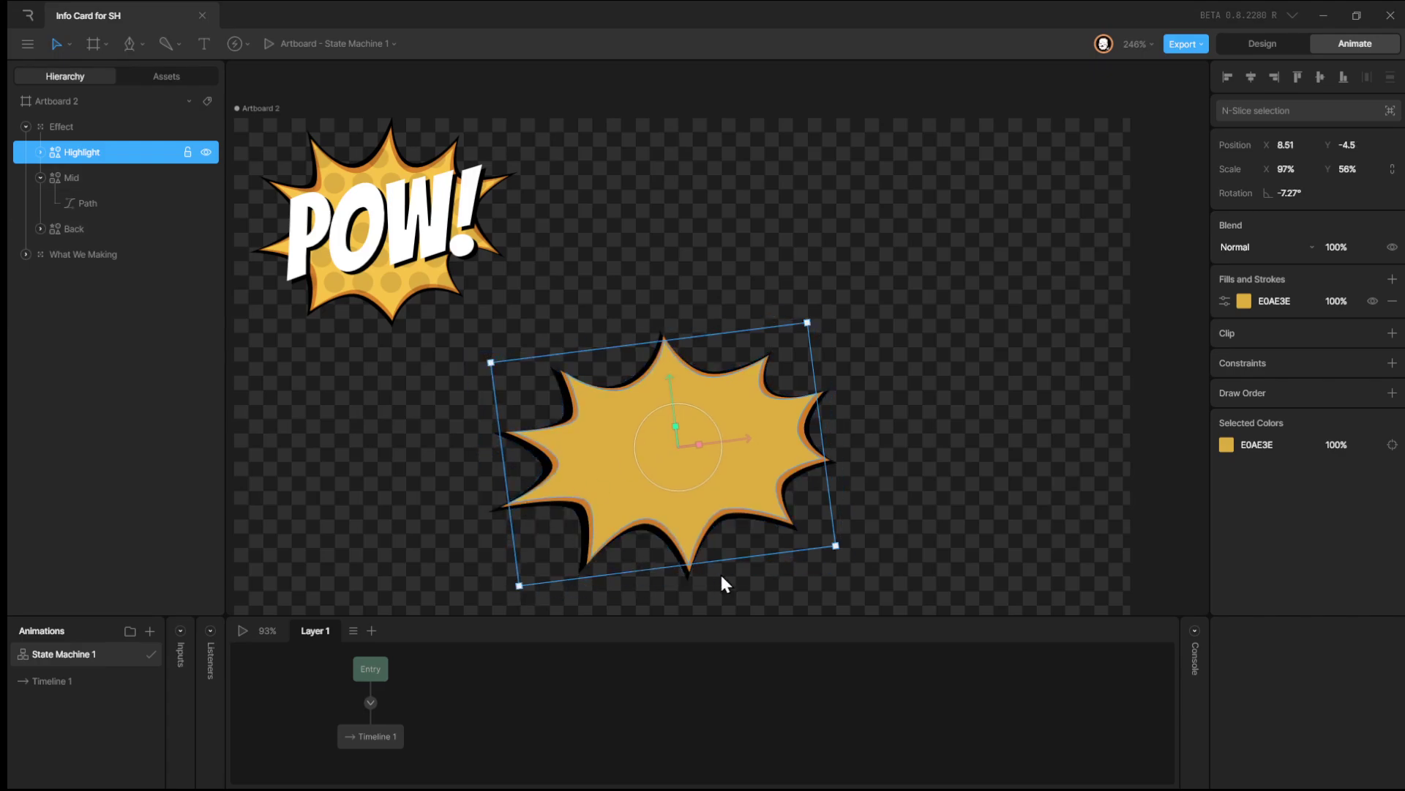
left_click(869, 383)
Expand the Highlight and Mid shapes in the hierarchy and hide the Highlight shape's path.
scroll(668, 489, "up", 3)
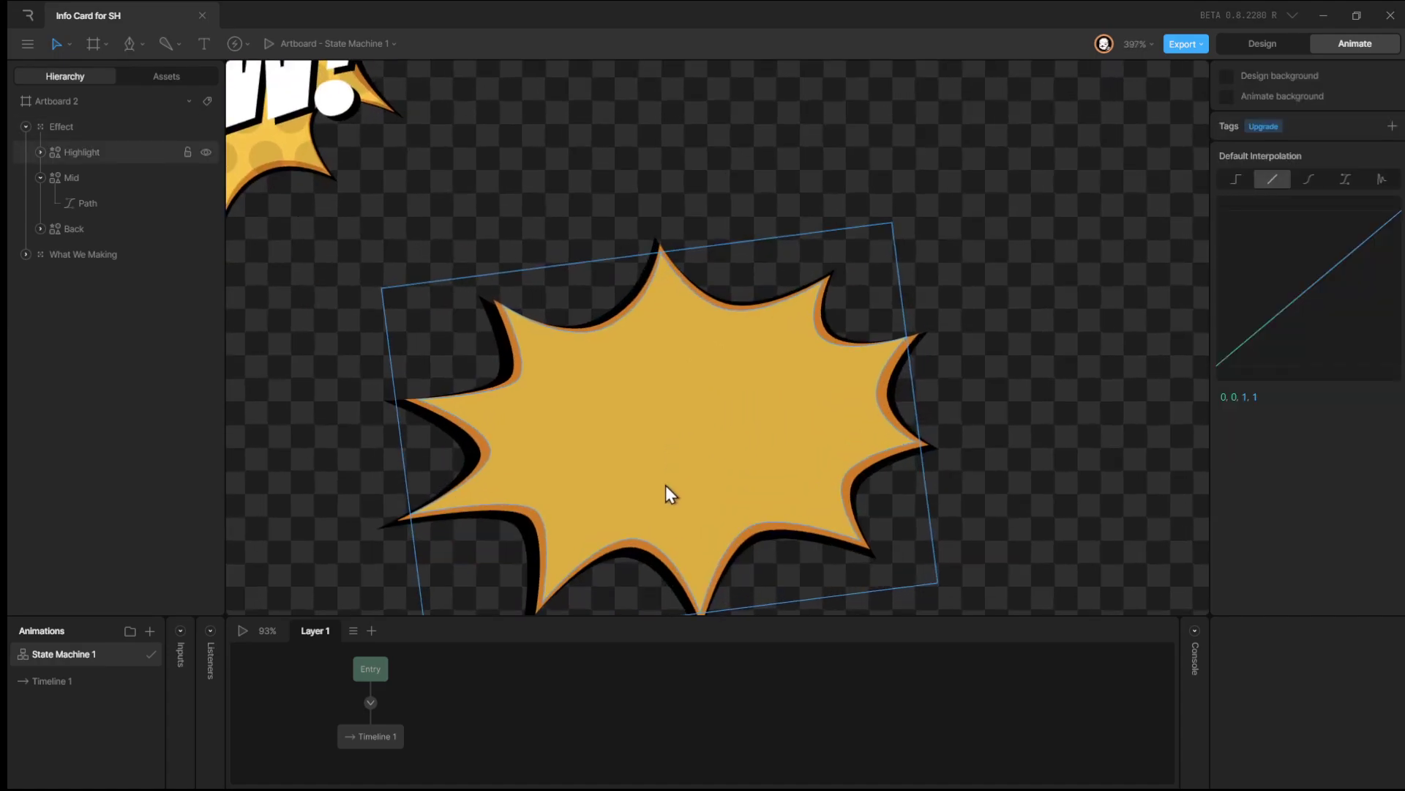
scroll(849, 293, "down", 3)
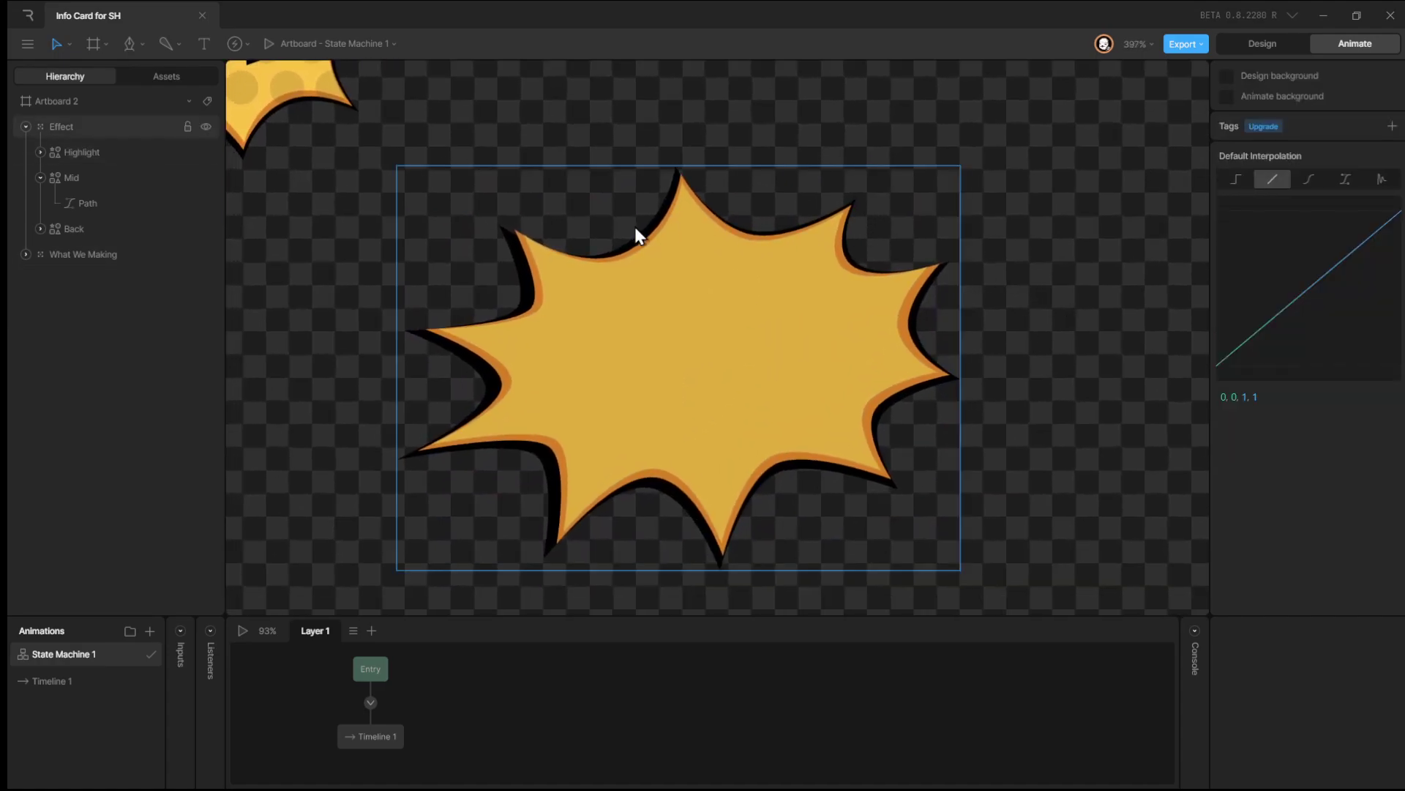
left_click(40, 153)
left_click(39, 204)
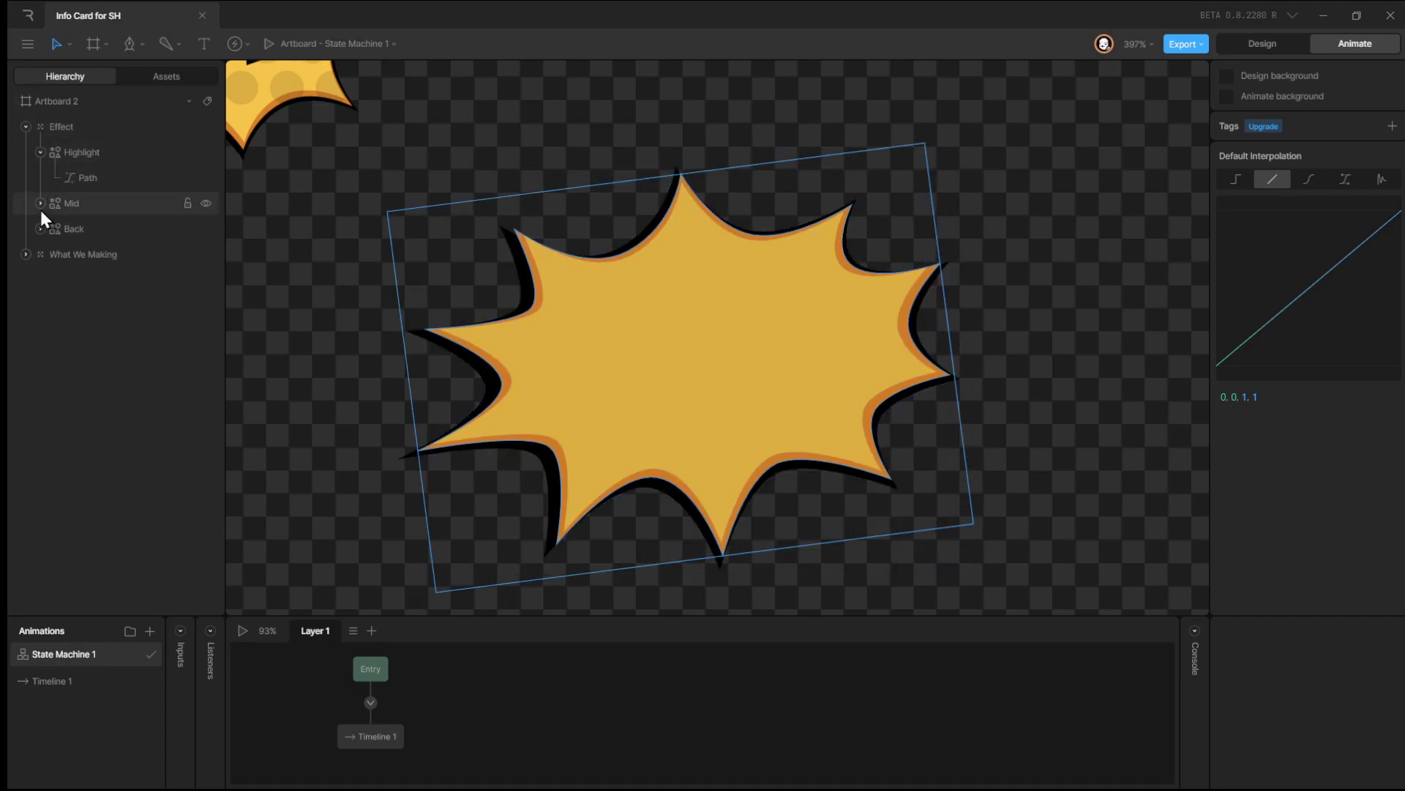
left_click(41, 211)
left_click(40, 205)
left_click(306, 356)
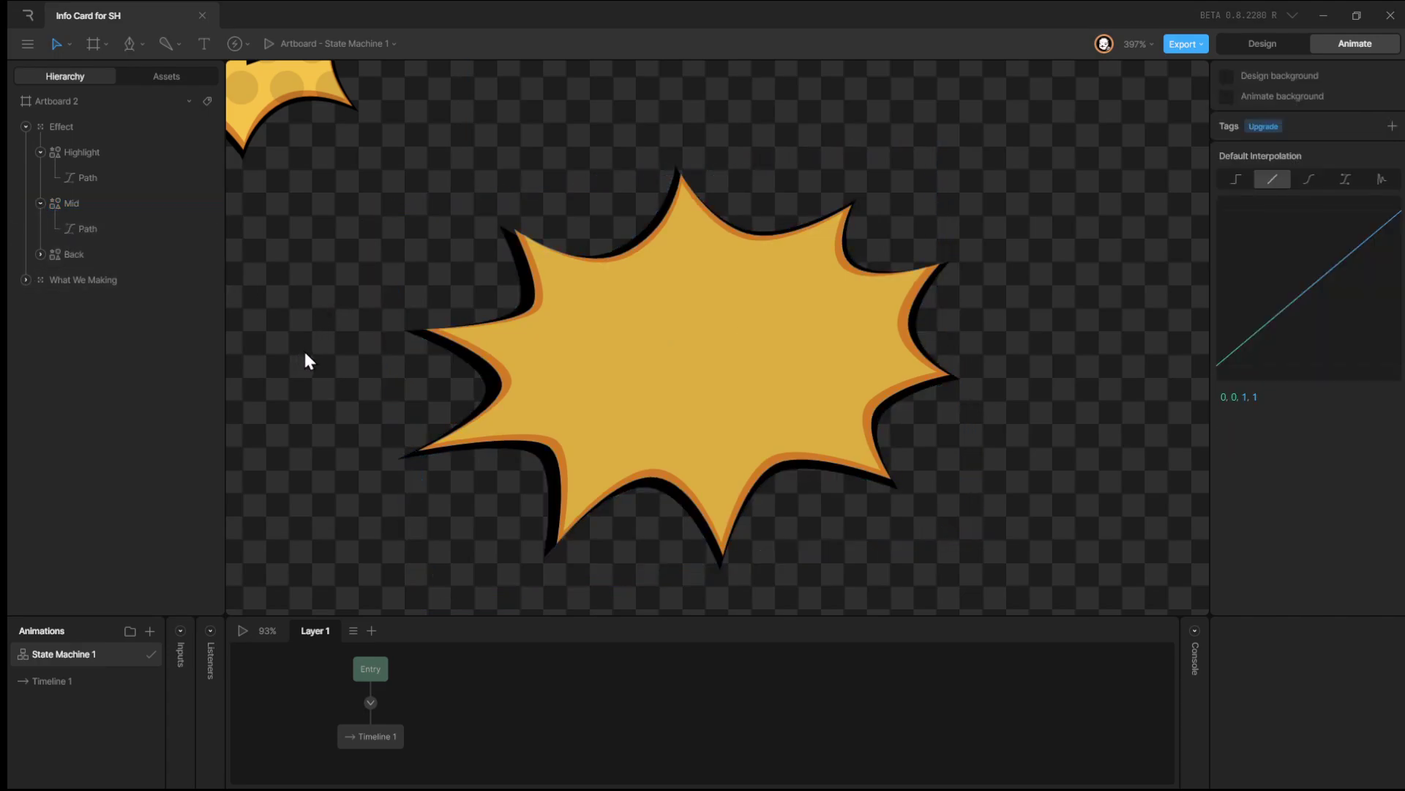
left_click(141, 181)
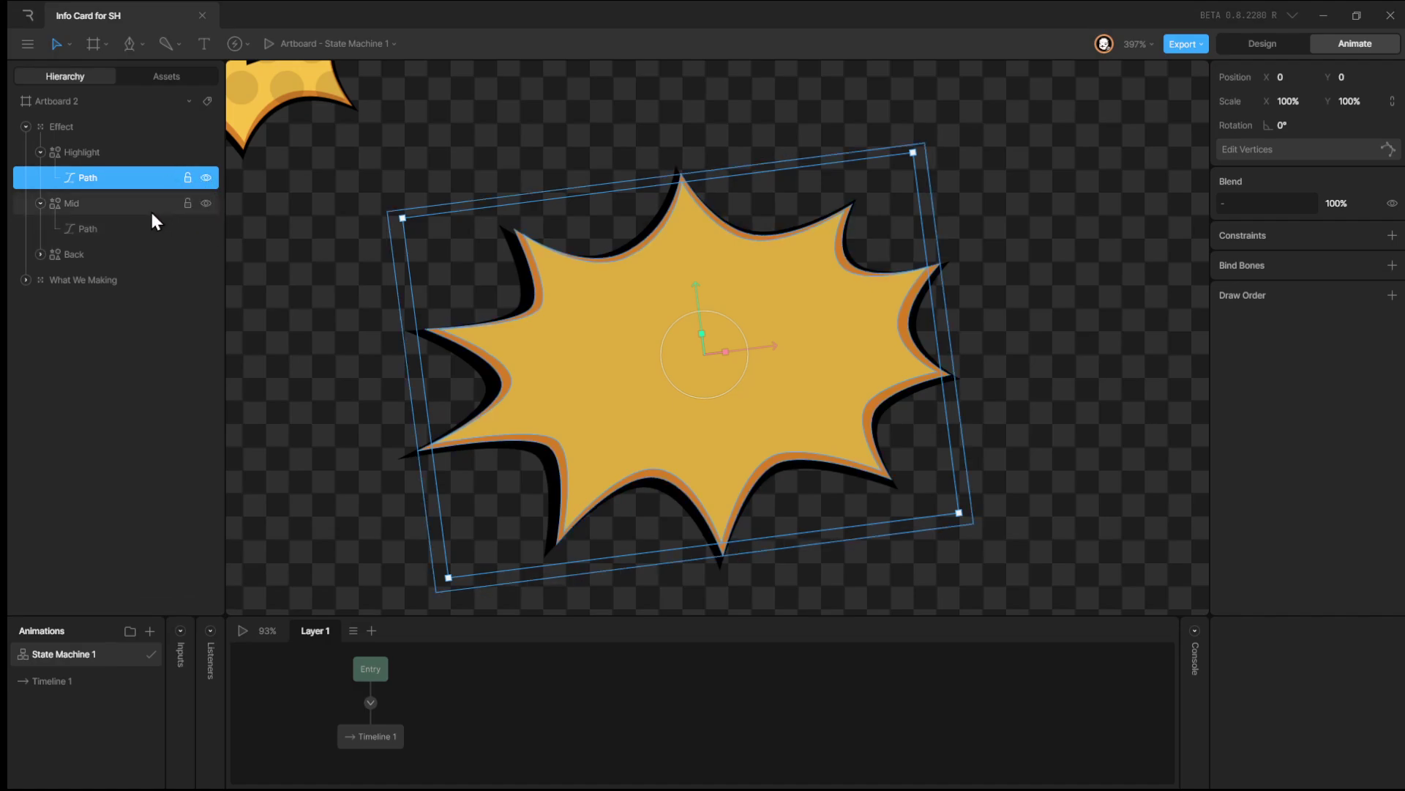
left_click(206, 178)
Edit the Mid path's vertices, nudging the upper-left, top and upper-right spike tips to sit inside the black Back shape.
left_click(138, 229)
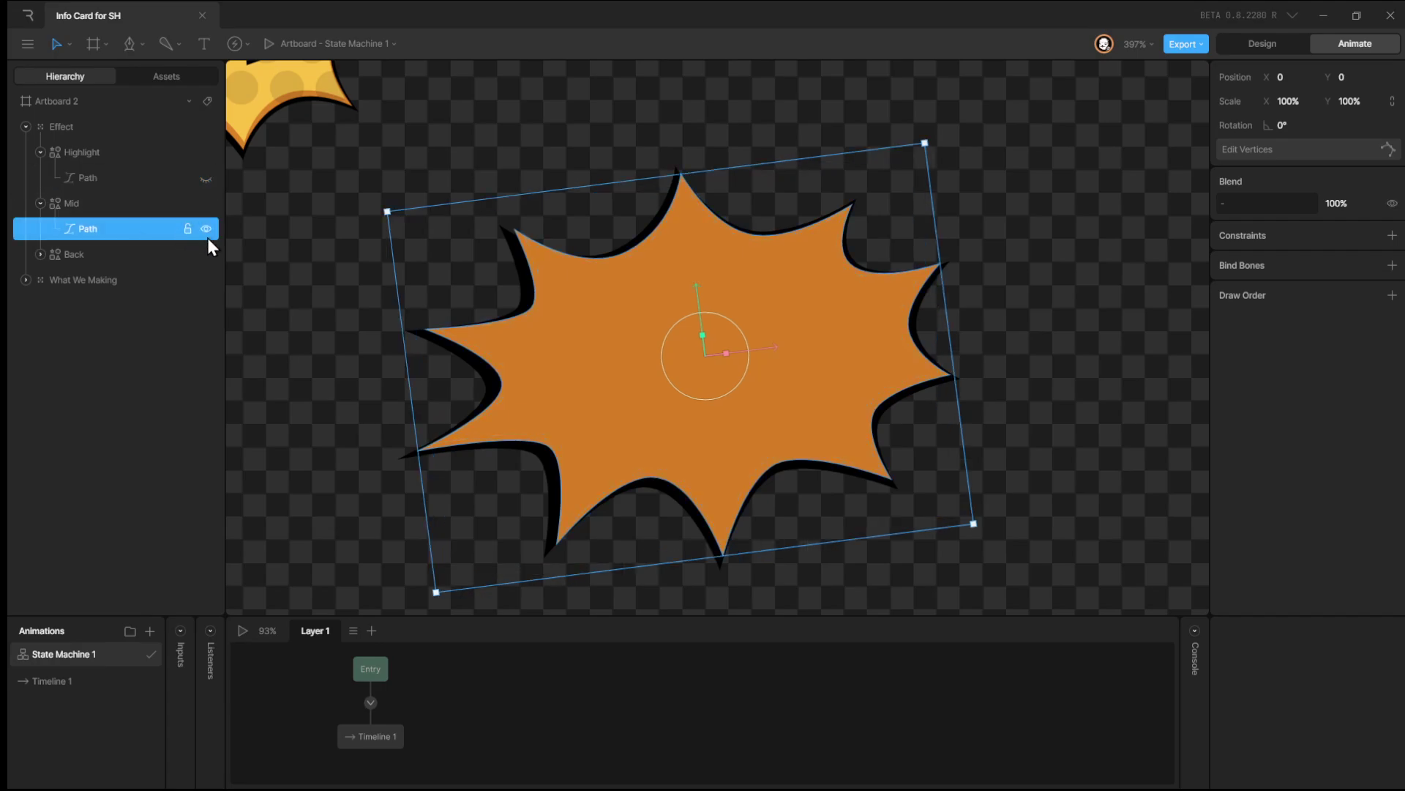
left_click(1260, 150)
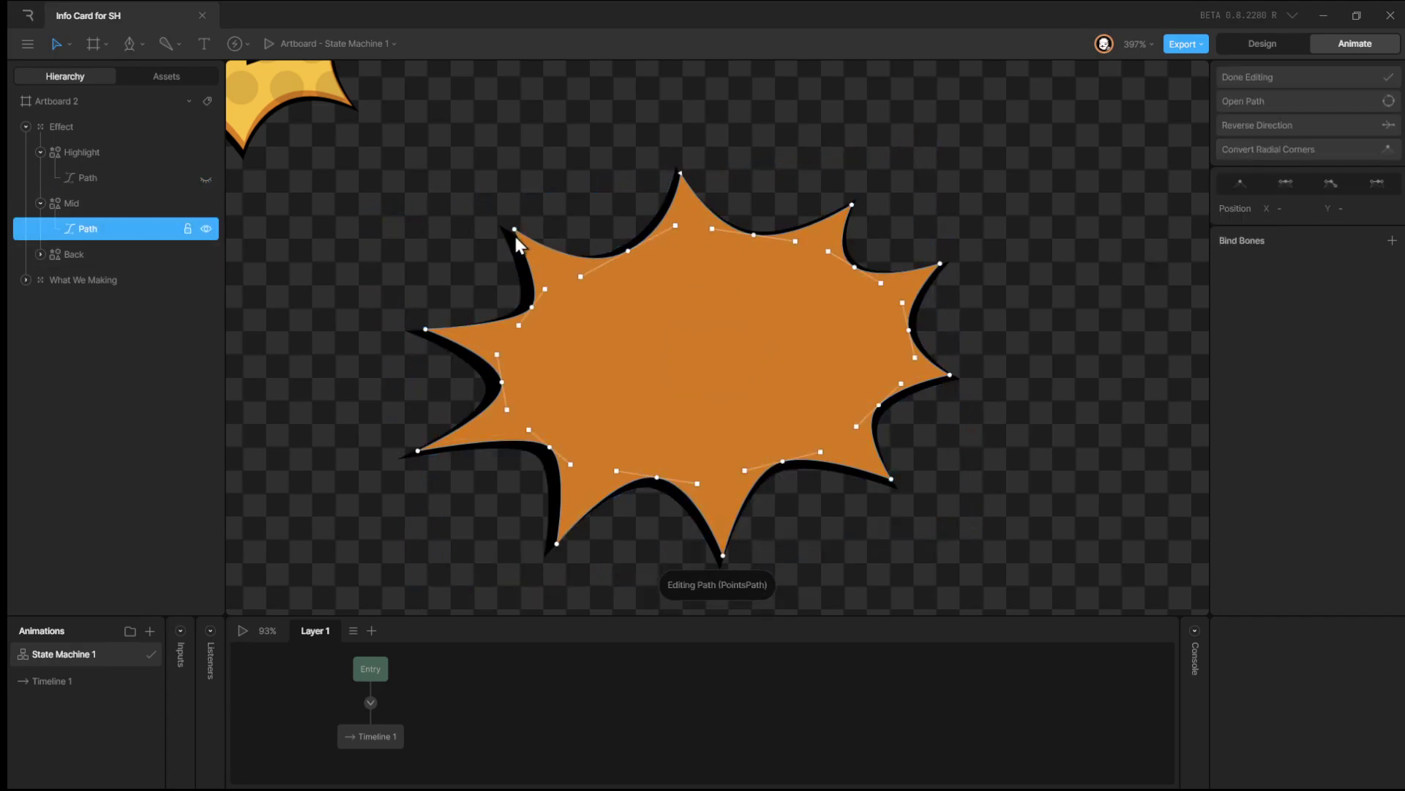
left_click_drag(512, 232, 513, 244)
left_click_drag(684, 177, 680, 189)
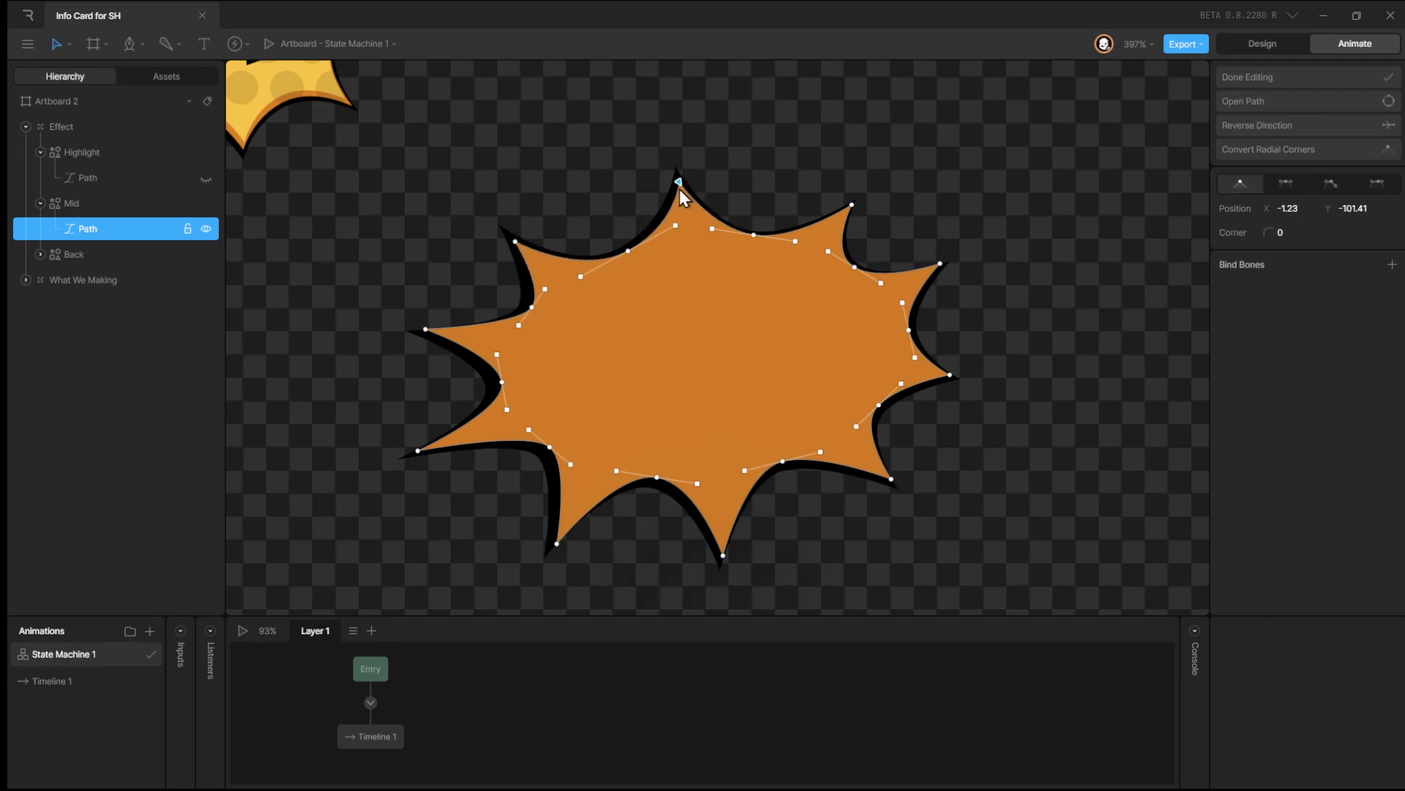
left_click(851, 204)
left_click(940, 263)
left_click_drag(938, 264, 938, 266)
Nudge the Mid path's right, lower-right, bottom, lower-left and left spike tips to line up with the Back shape's points.
left_click_drag(948, 375, 952, 377)
left_click_drag(893, 481, 885, 477)
left_click_drag(723, 554, 721, 551)
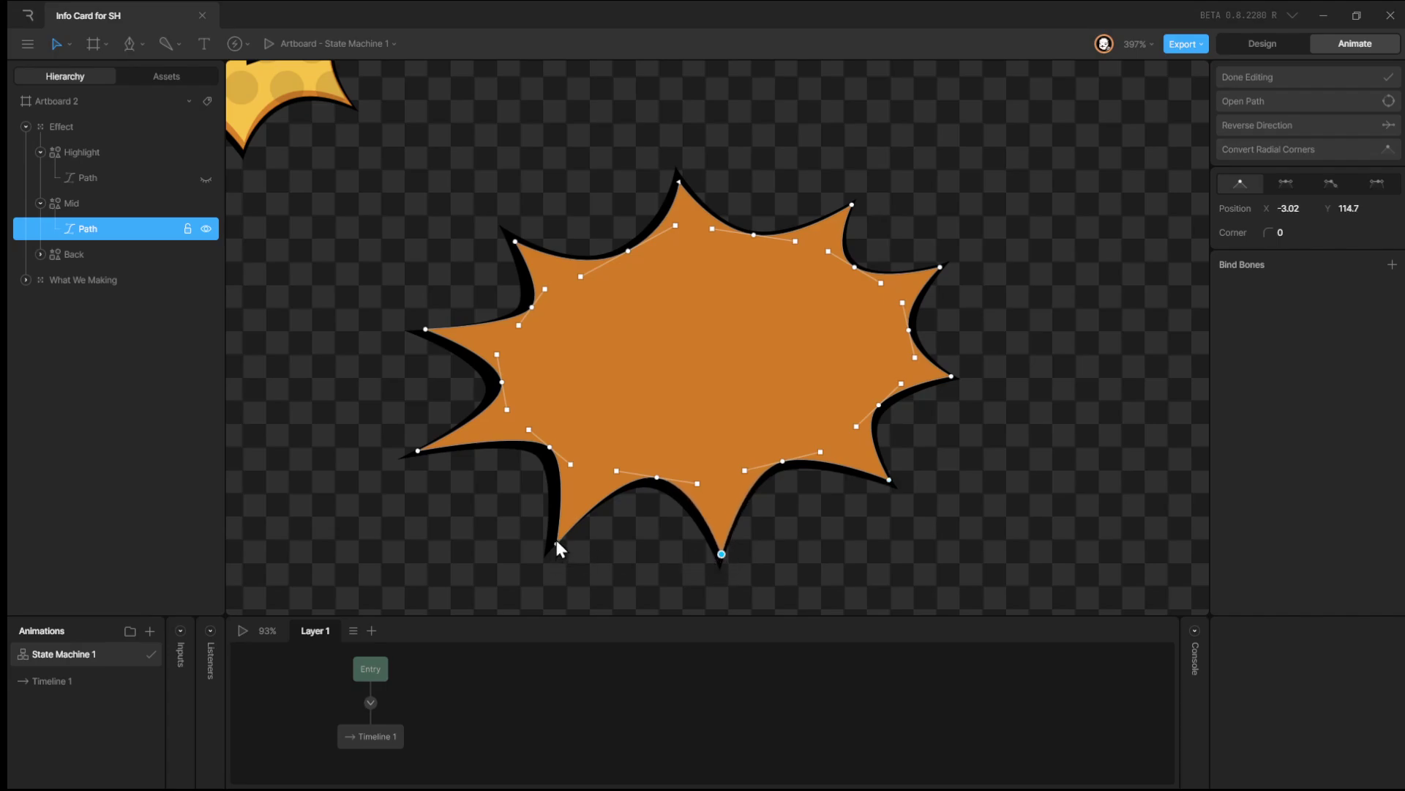
left_click_drag(556, 544, 553, 539)
left_click_drag(423, 451, 424, 456)
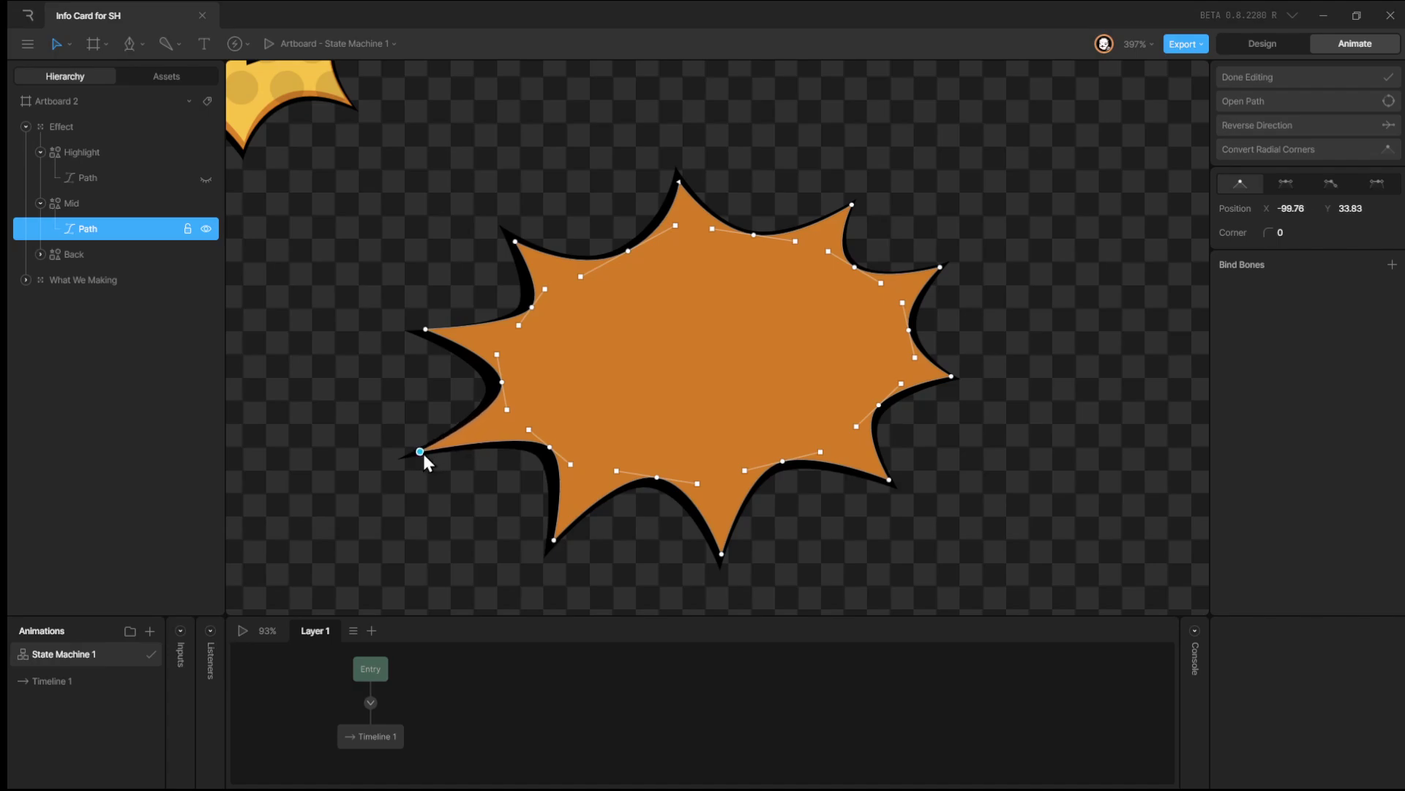
left_click_drag(428, 333, 426, 336)
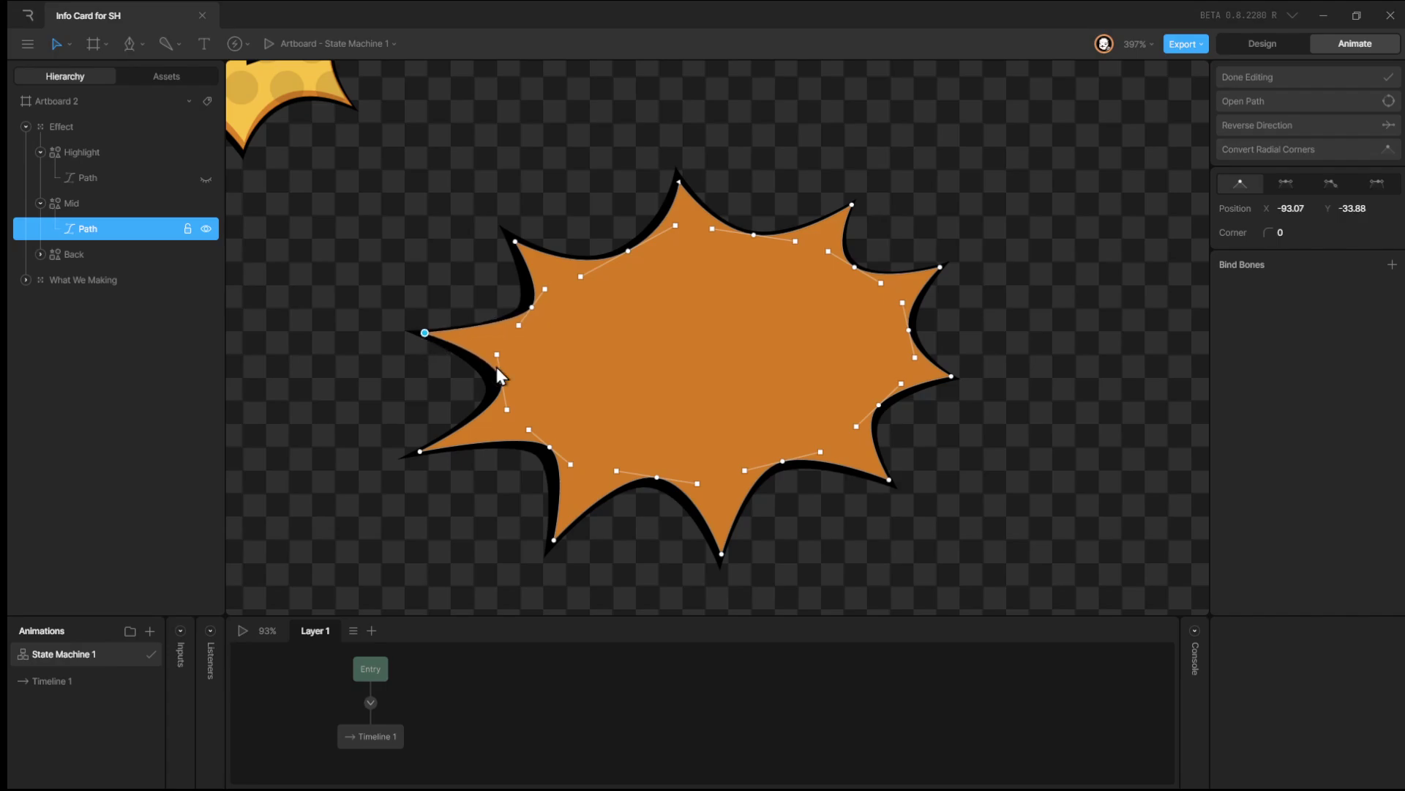
Adjust the Mid path's curved valley points on the left, bottom and right sides, then show the Highlight path and finish editing.
left_click_drag(503, 382, 525, 425)
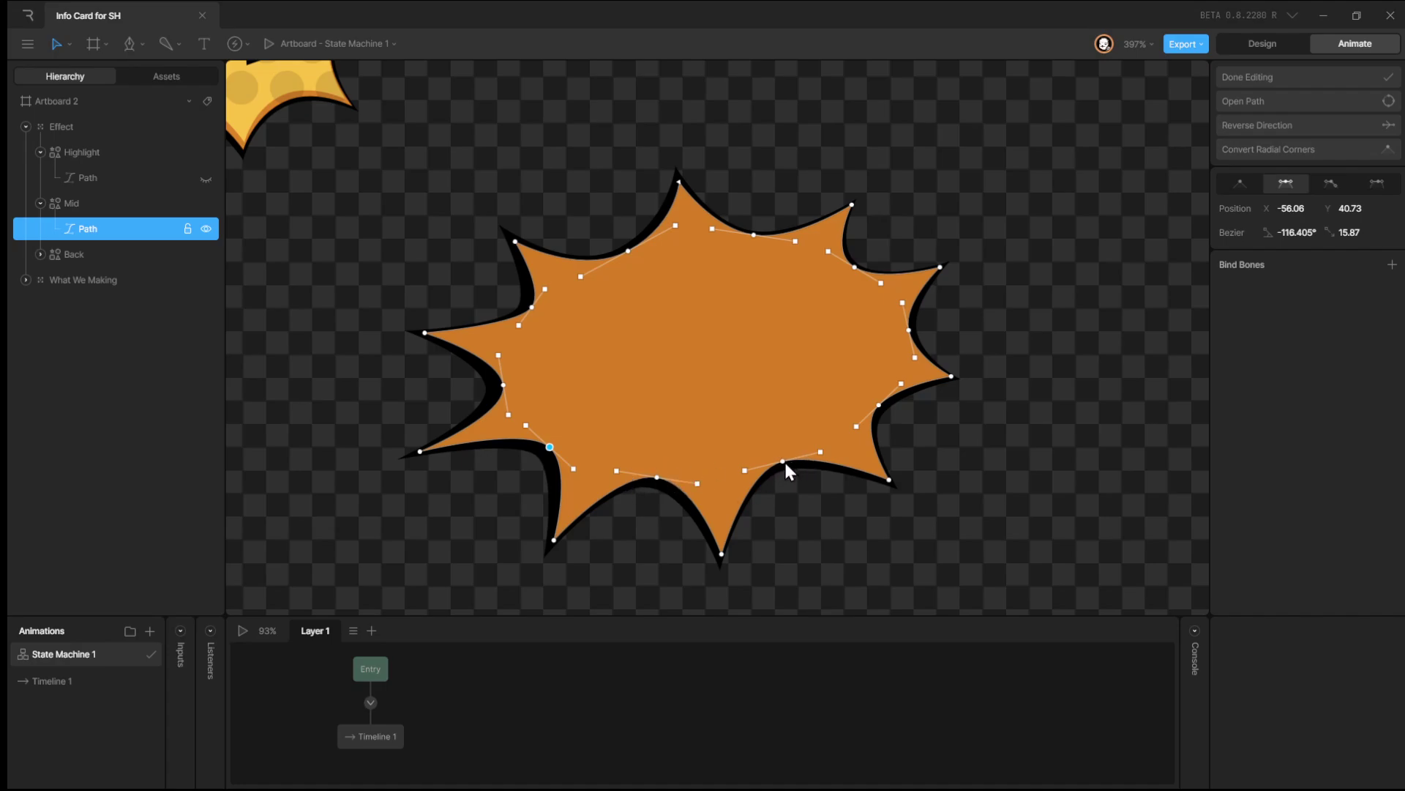
left_click_drag(742, 473, 783, 463)
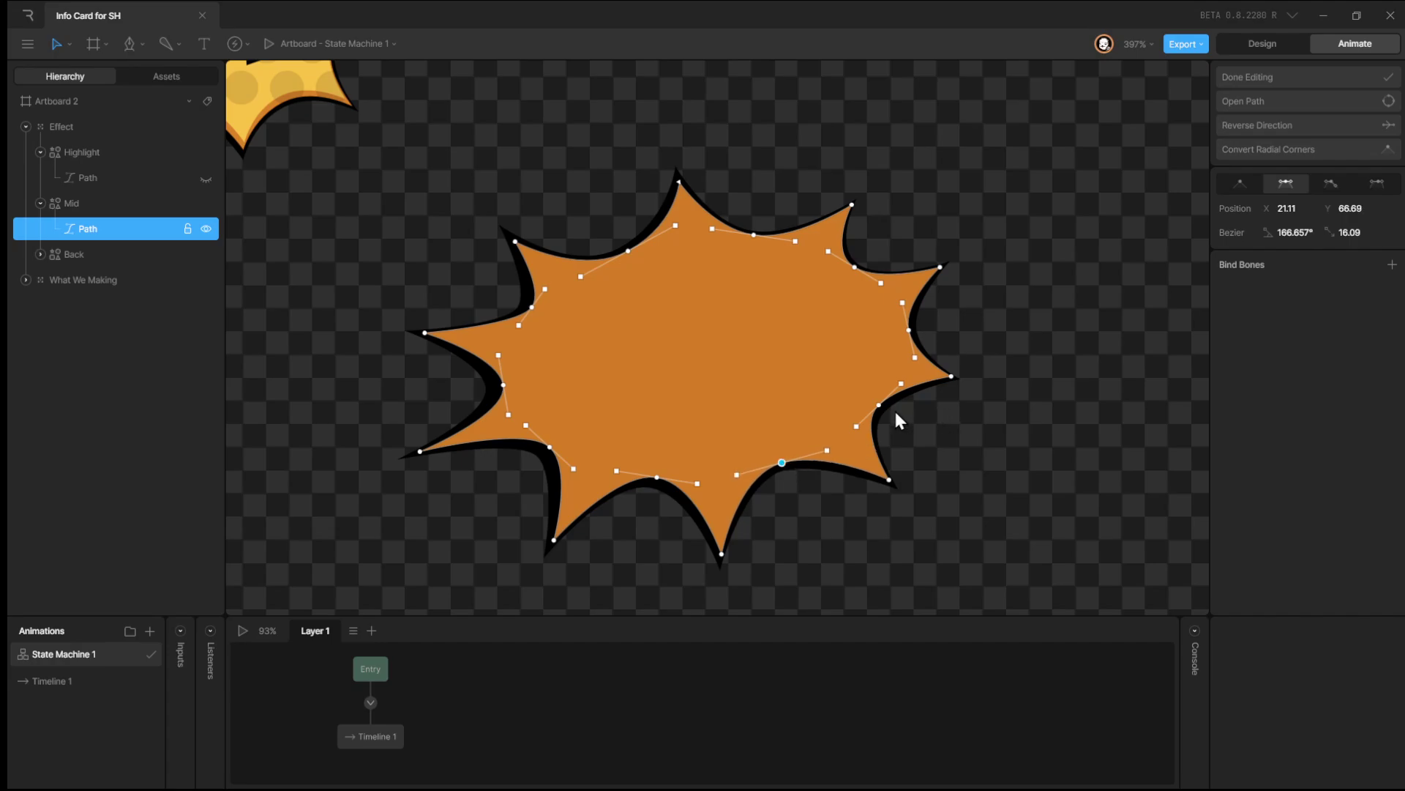
left_click_drag(858, 426, 858, 433)
left_click_drag(909, 331, 912, 332)
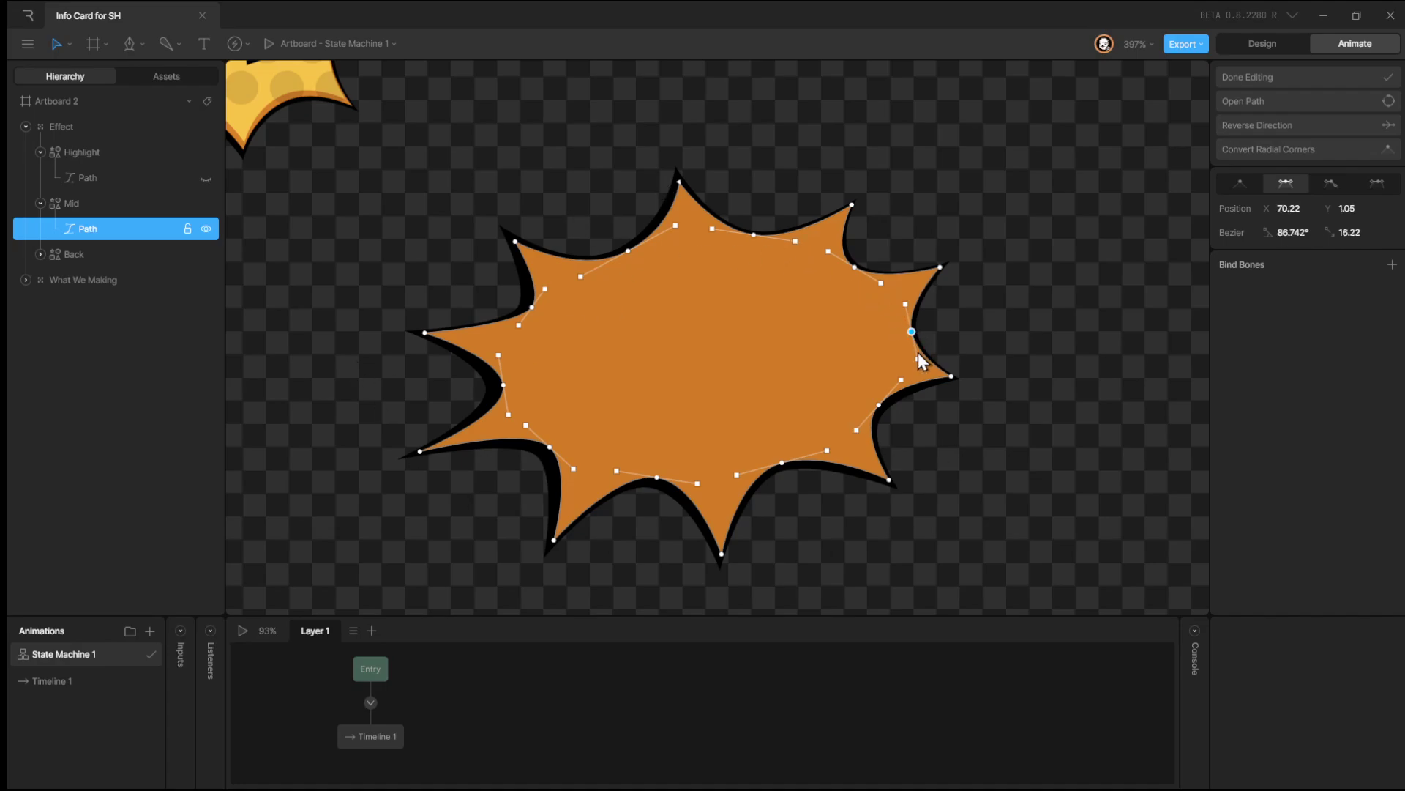
left_click(205, 178)
key("Escape")
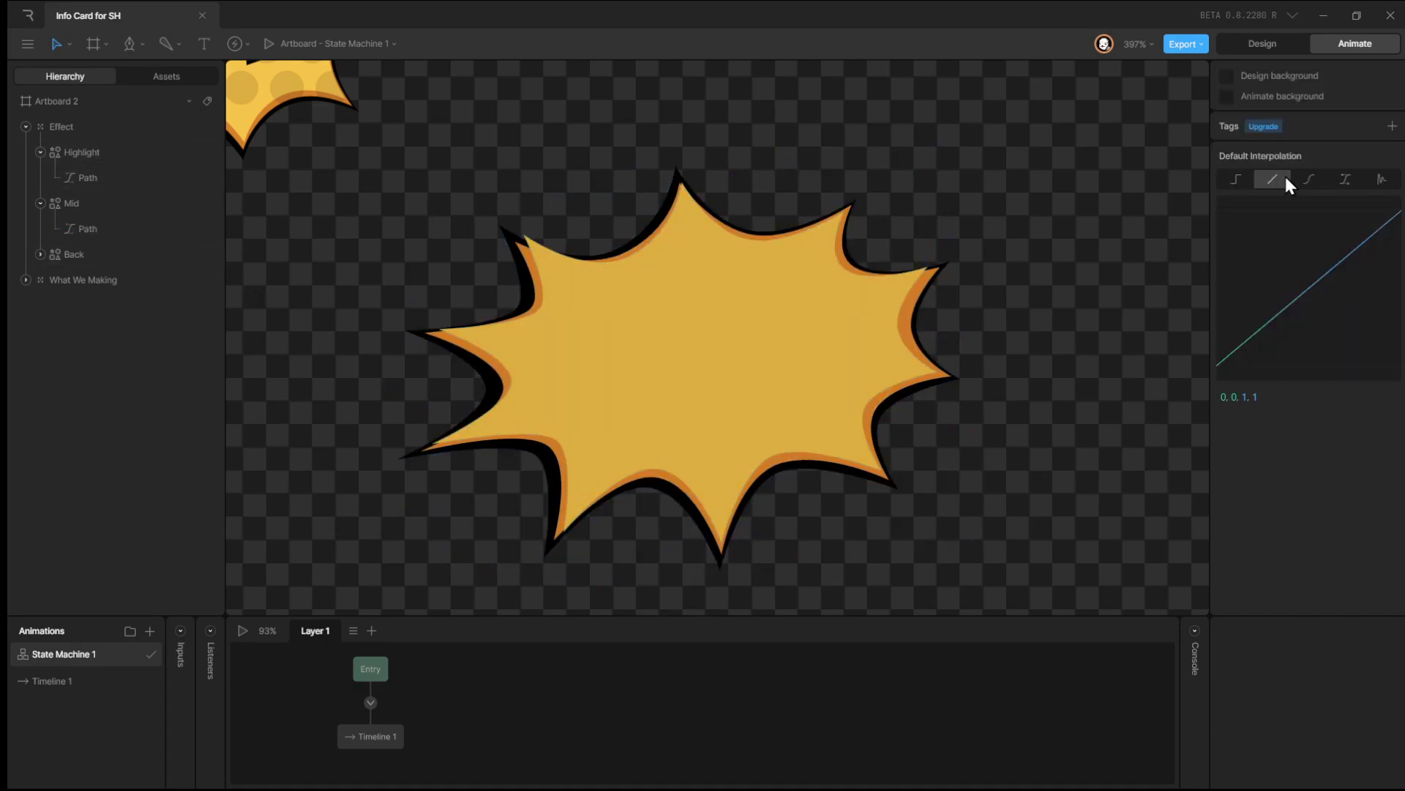
Edit the Highlight path's vertices, adjusting the top and upper-right tips and moving the right valley point outward to about X 72.65, Y 0.73.
left_click(88, 178)
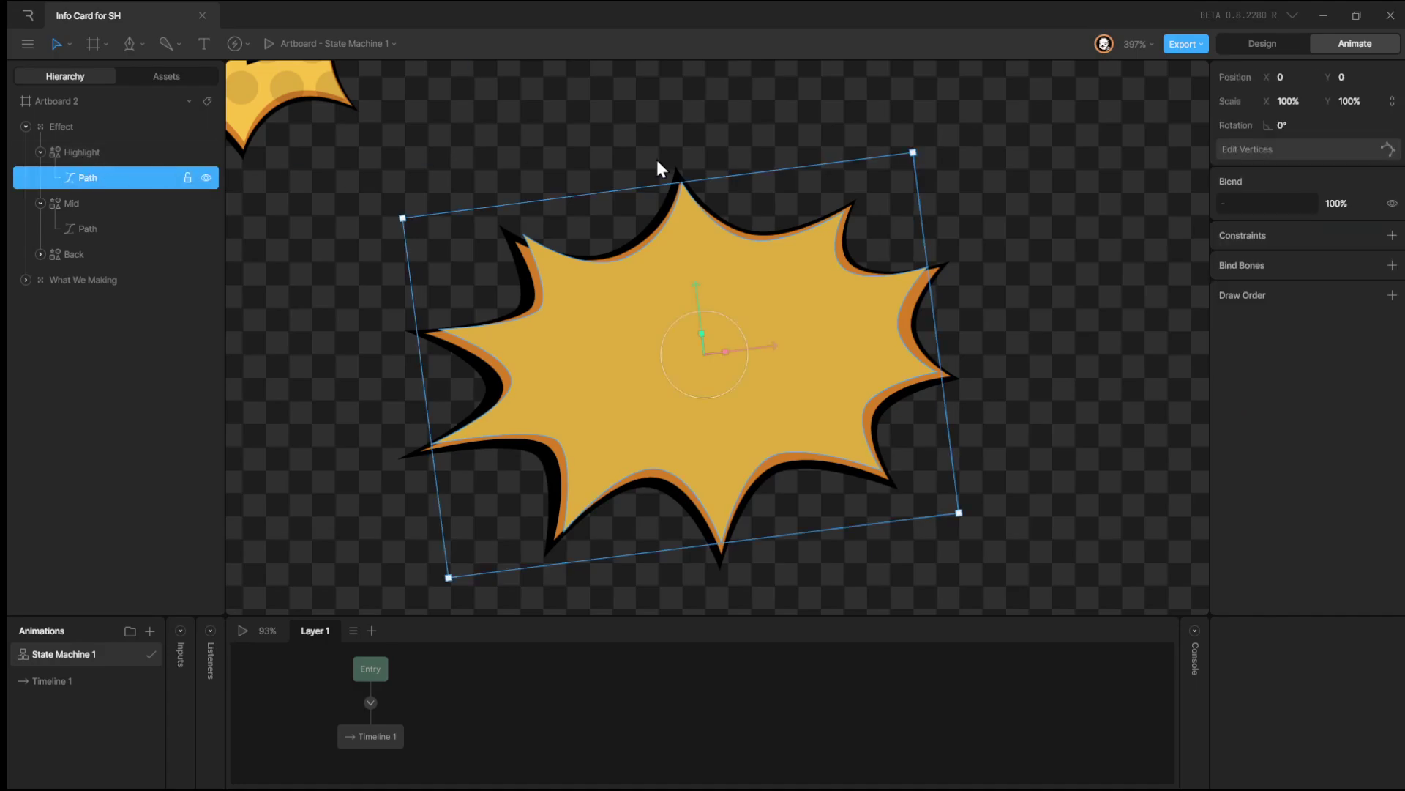
left_click(1300, 149)
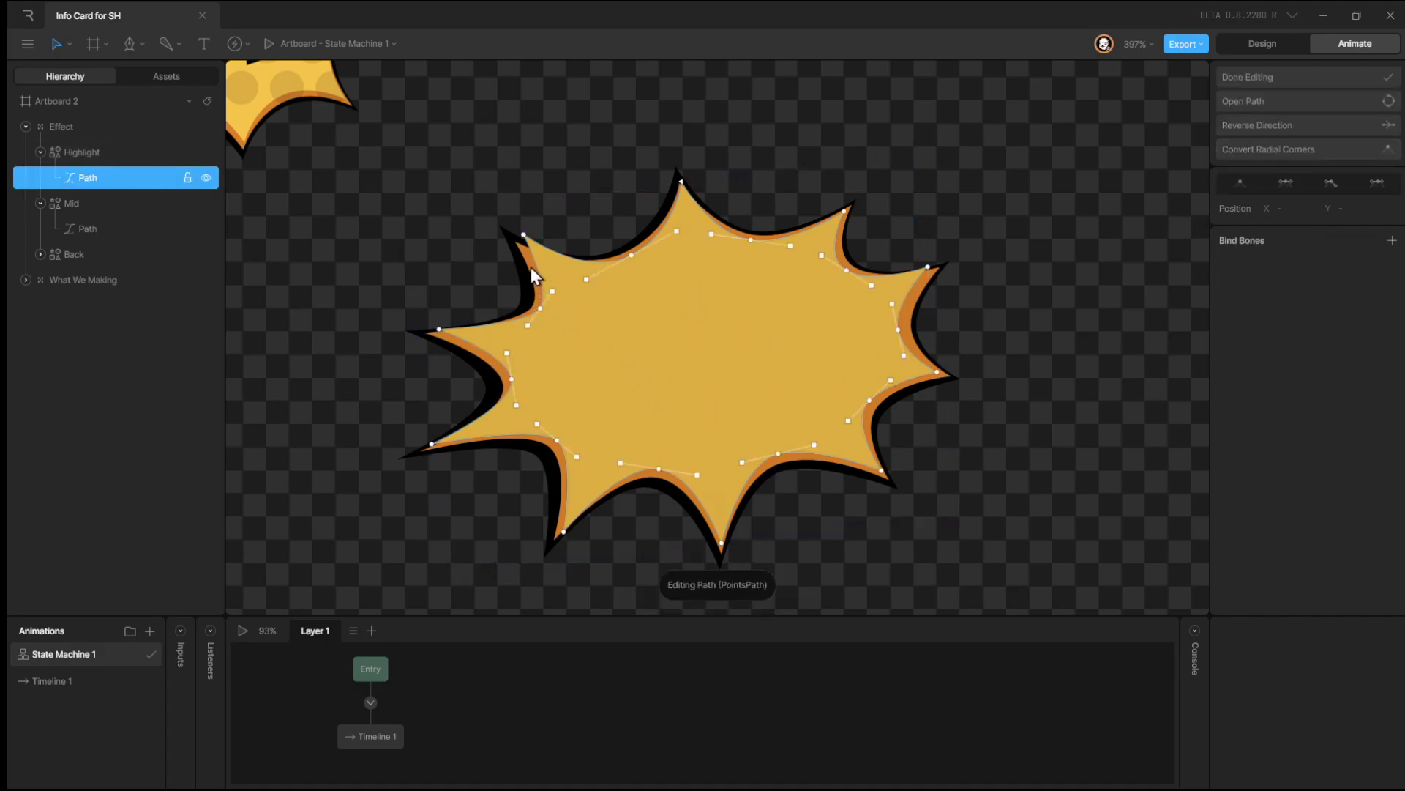
left_click(680, 188)
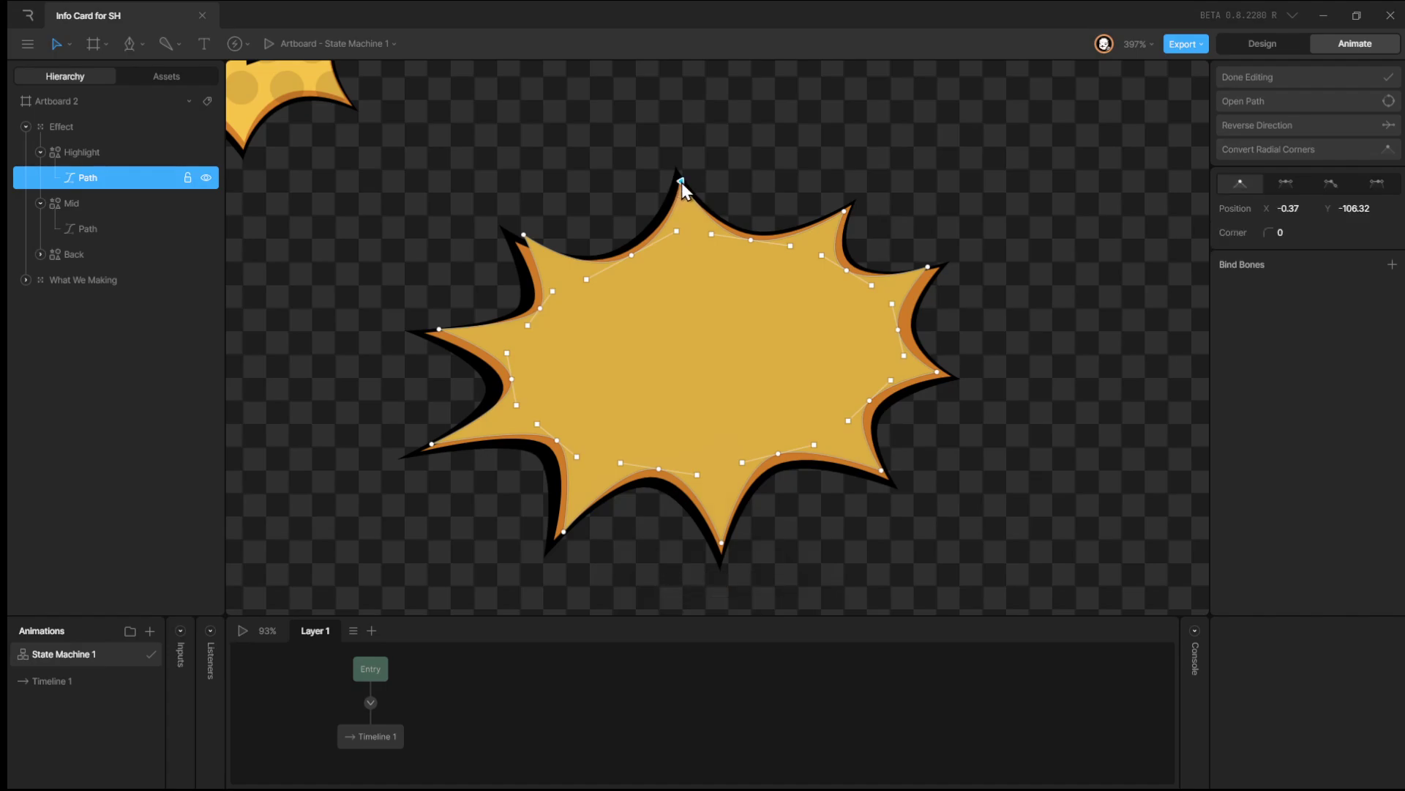
left_click_drag(682, 191, 682, 186)
left_click(845, 211)
left_click_drag(922, 266, 927, 272)
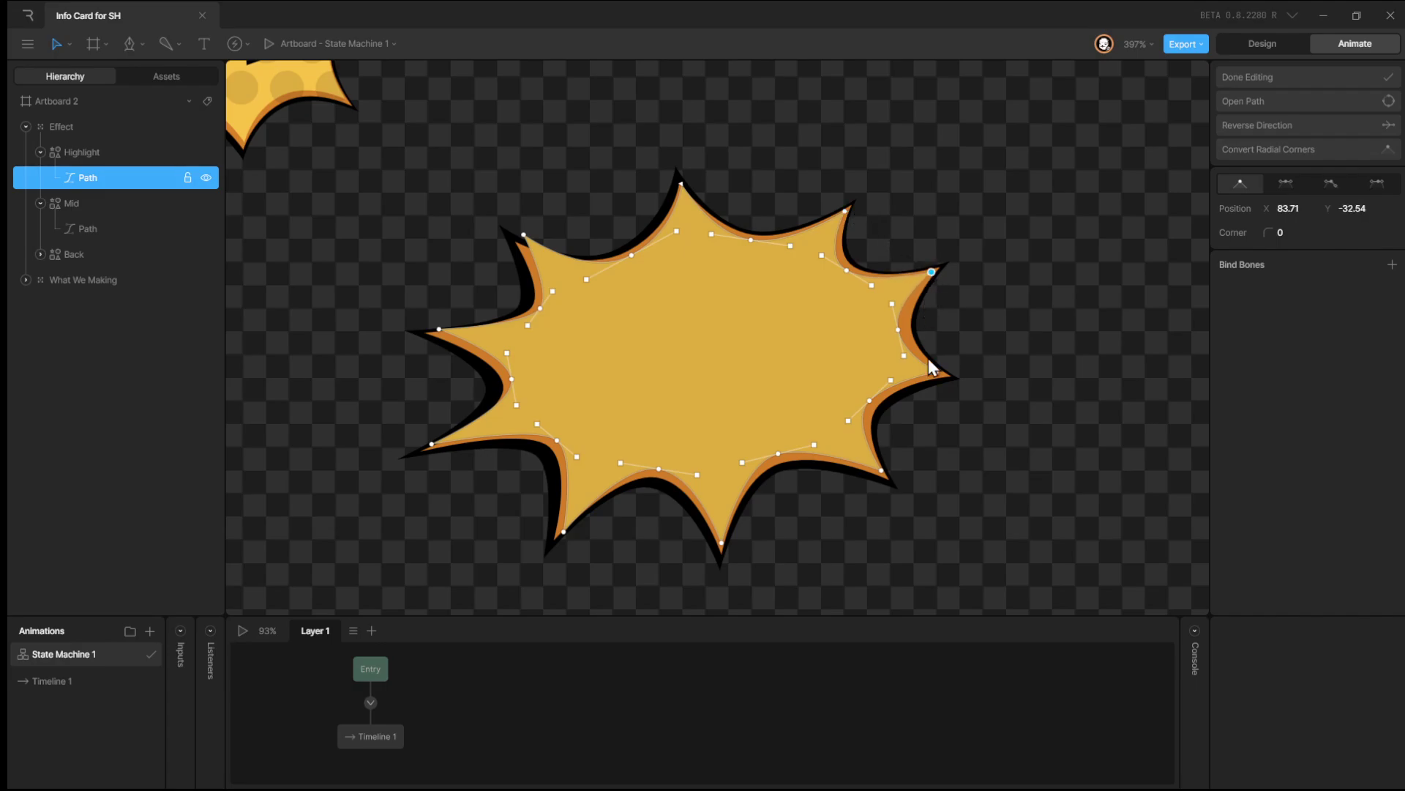
left_click_drag(899, 330, 908, 330)
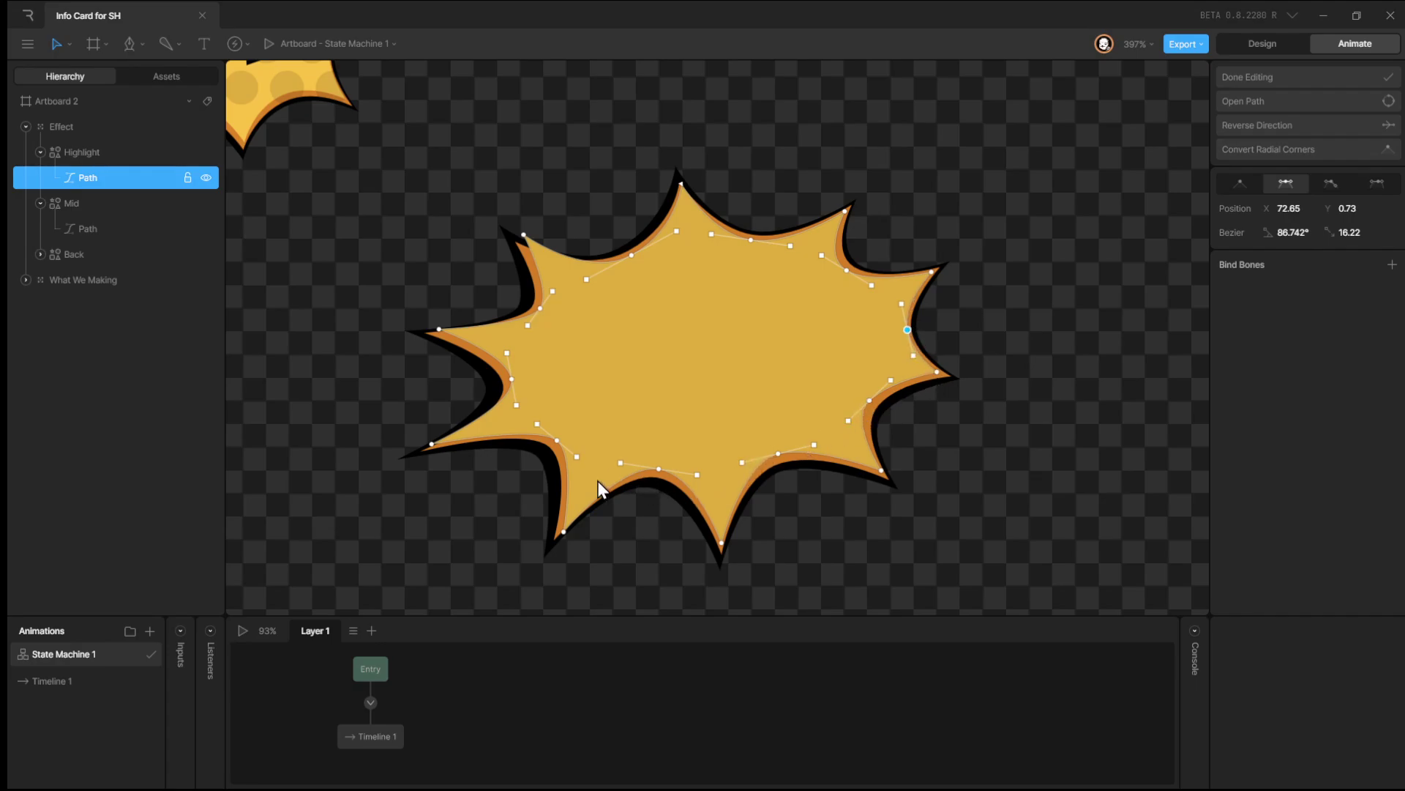
Adjust the Highlight path's lower-left, left and upper-left spike tips and its lower-left valley point to fit inside the Mid shape.
left_click_drag(554, 534, 562, 530)
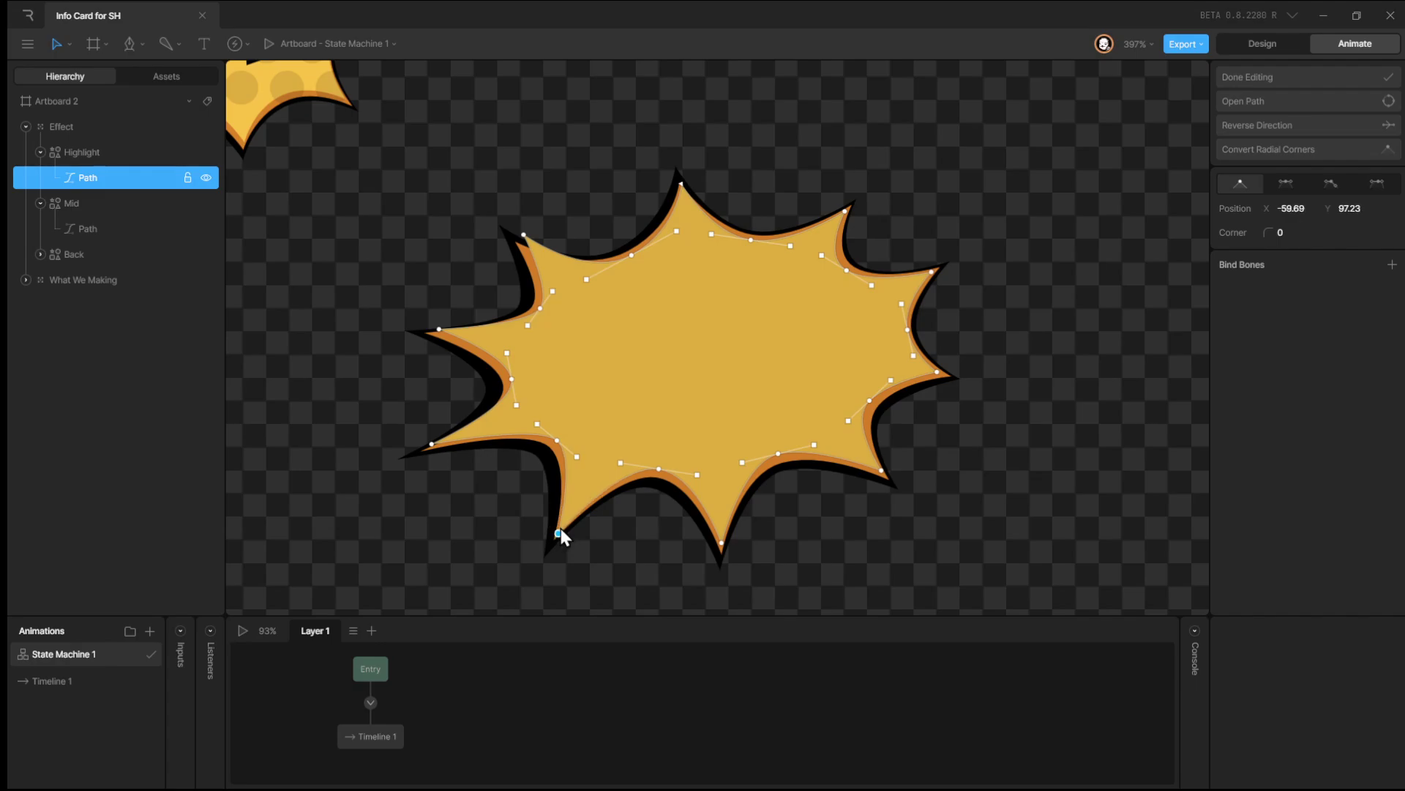
left_click_drag(557, 442, 554, 443)
left_click_drag(429, 448, 437, 448)
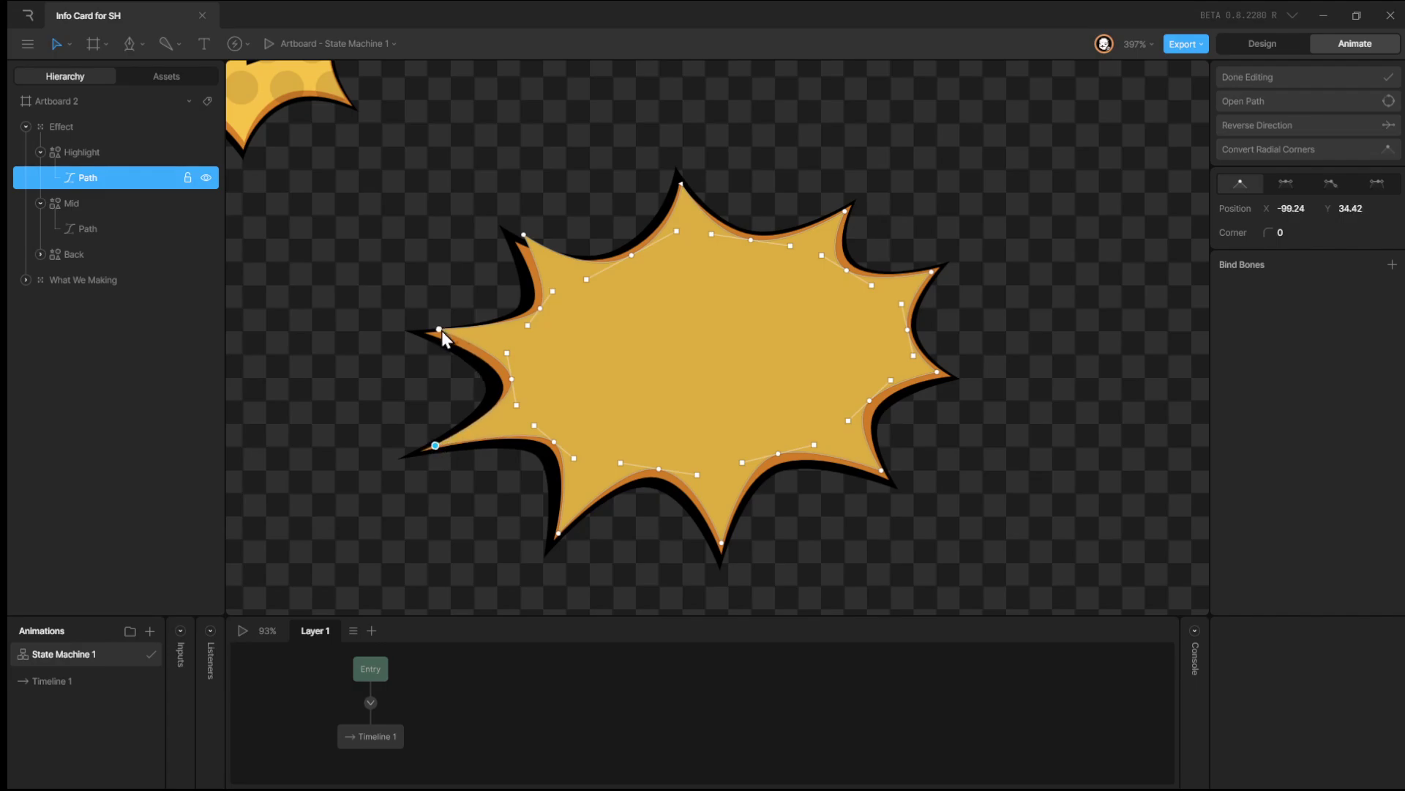
left_click_drag(442, 331, 436, 335)
left_click_drag(524, 237, 517, 255)
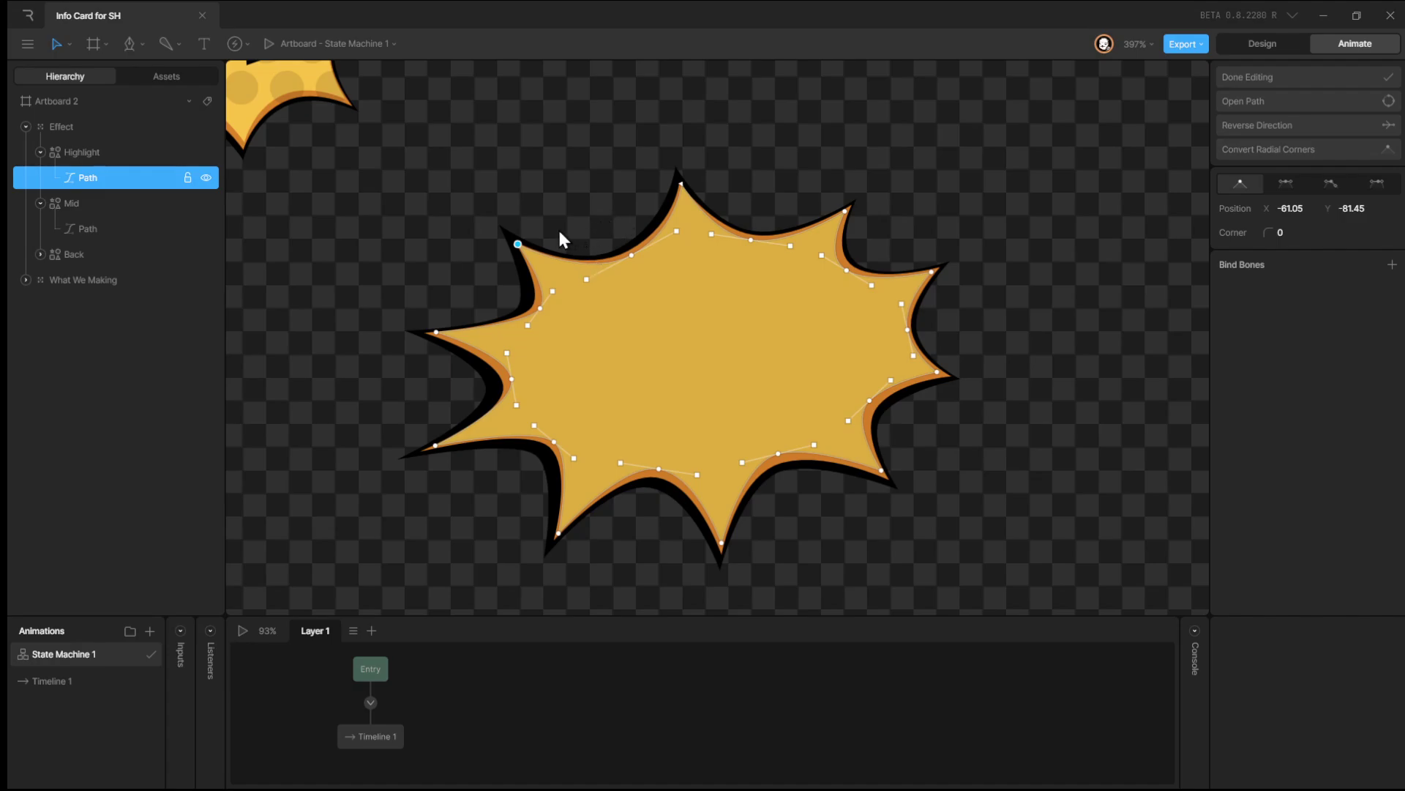
Fine-tune the Highlight path's upper-left tip to about X -59.93, Y -78.95, lower its top tip slightly and finish editing the path.
left_click_drag(514, 205, 628, 298)
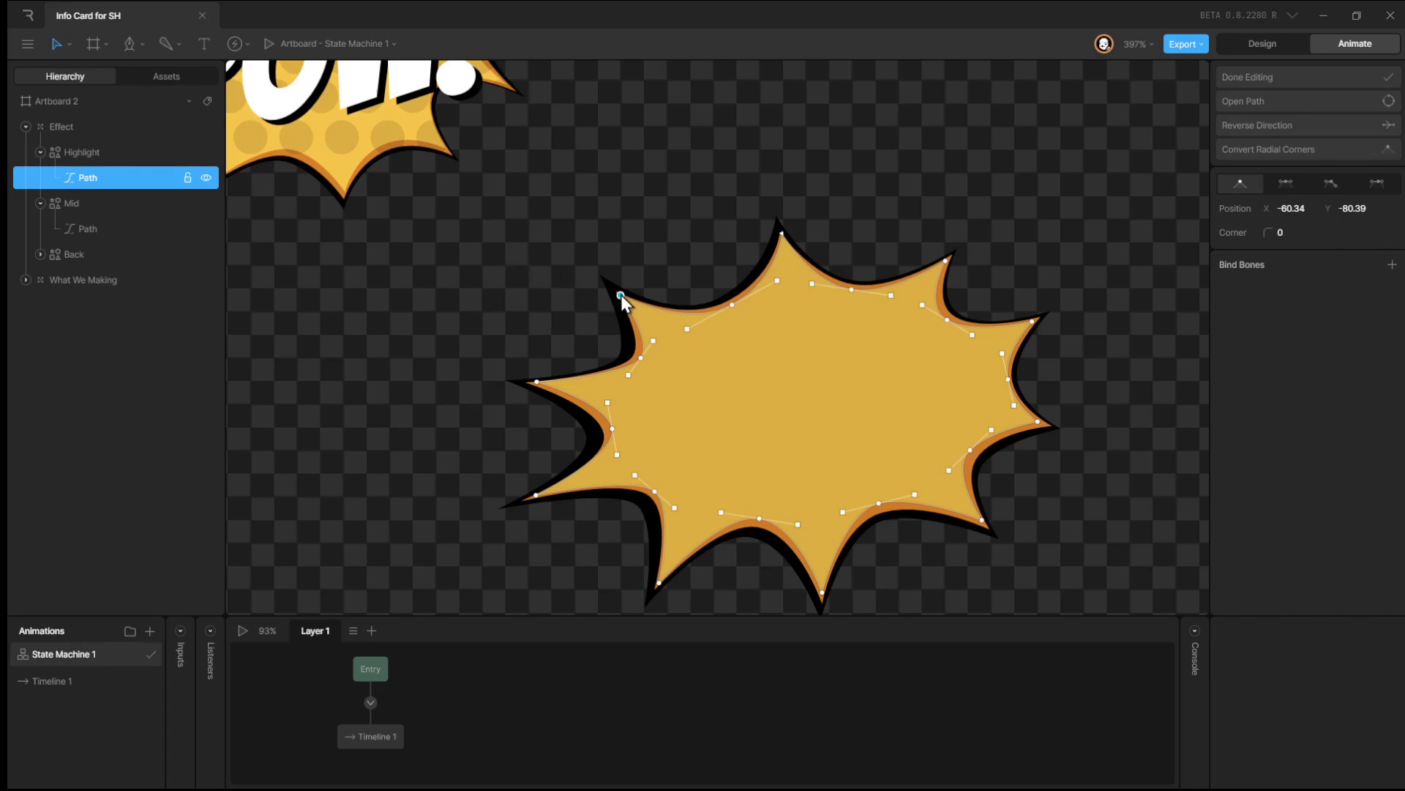
mouse_move(604, 286)
left_mouse_down()
mouse_move(636, 308)
mouse_move(625, 297)
left_mouse_up()
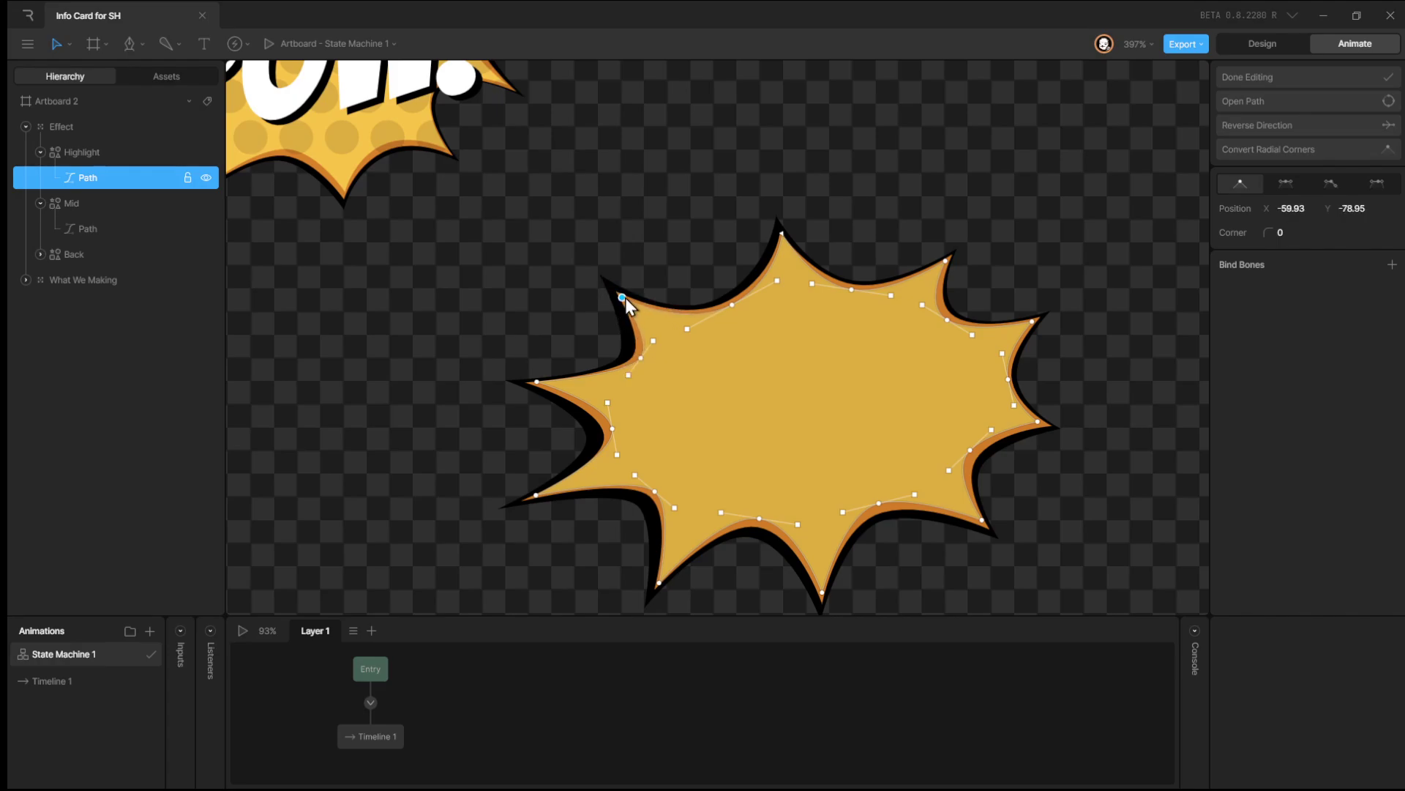
left_click(1046, 240)
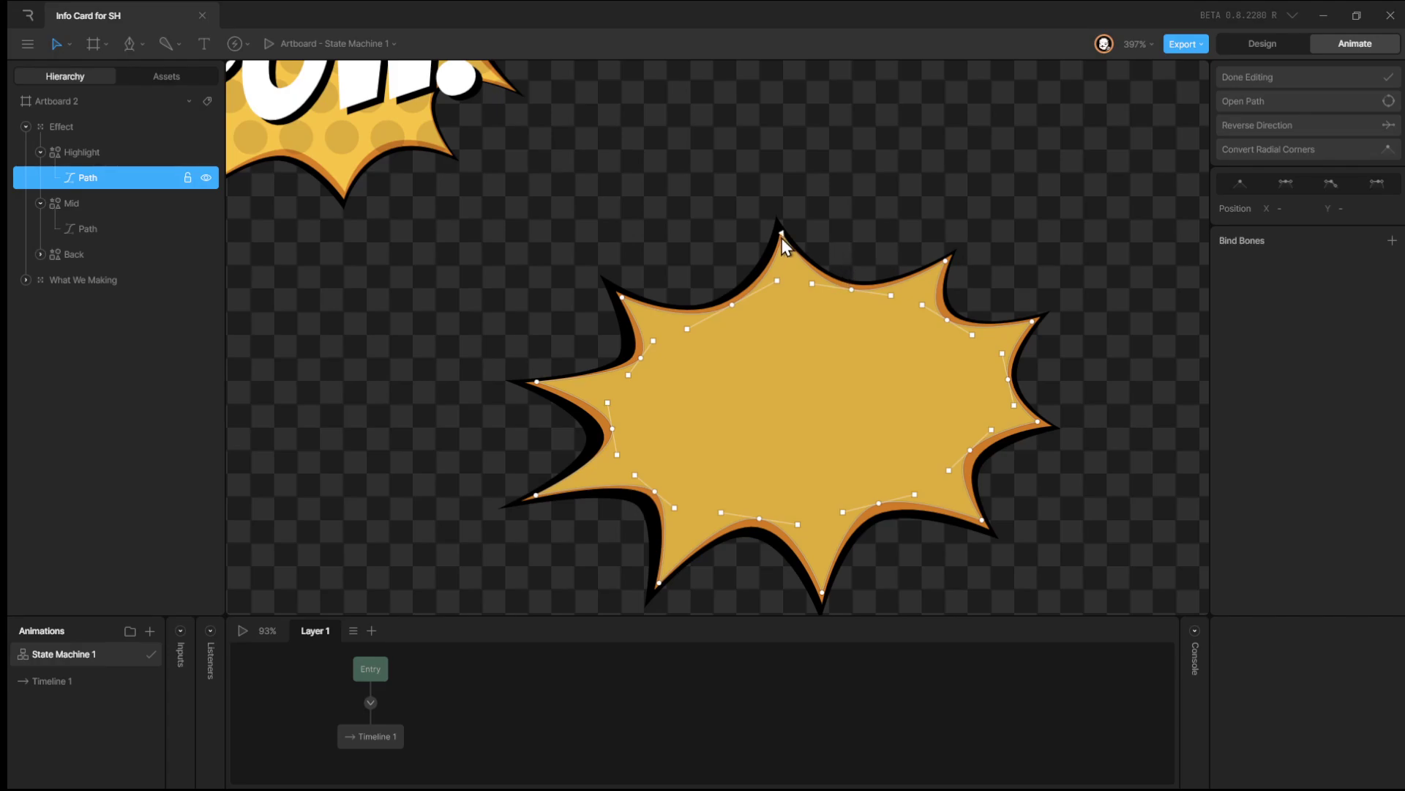
left_click_drag(781, 234, 782, 243)
key("Escape")
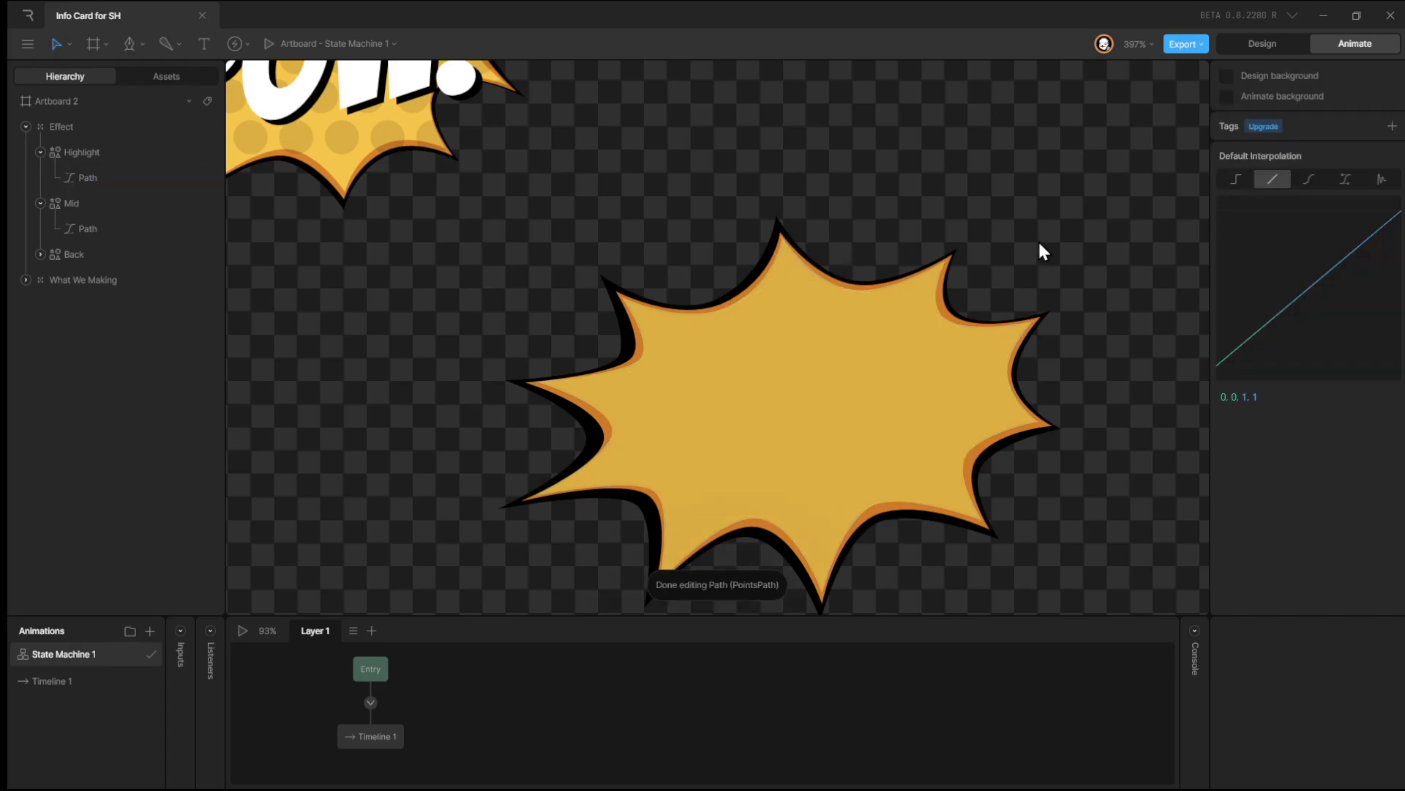
Examine the reshaped Effect burst beside the POW! reference on the artboard.
scroll(1038, 239, "down", 3)
left_click_drag(1014, 242, 894, 289)
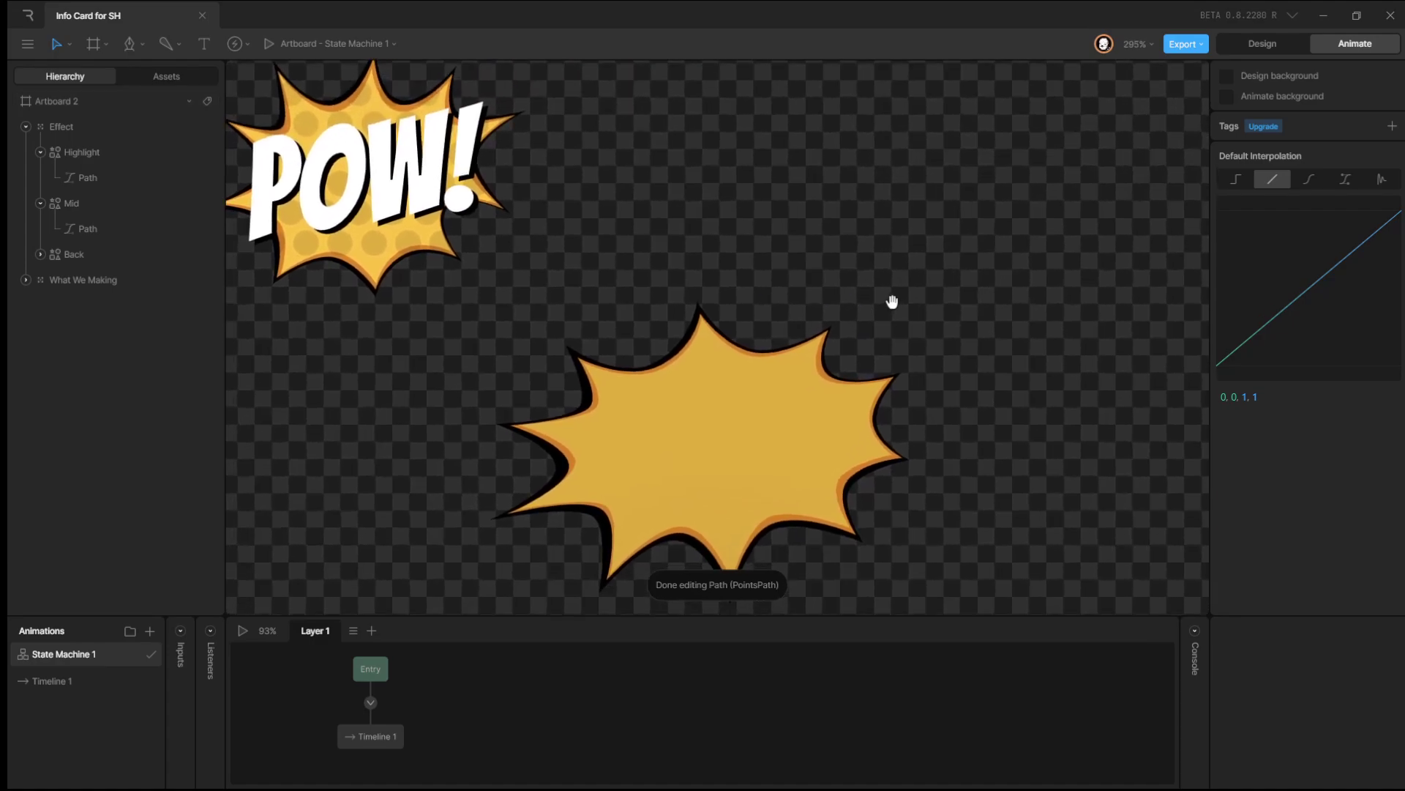
scroll(894, 287, "down", 1)
scroll(893, 284, "down", 4)
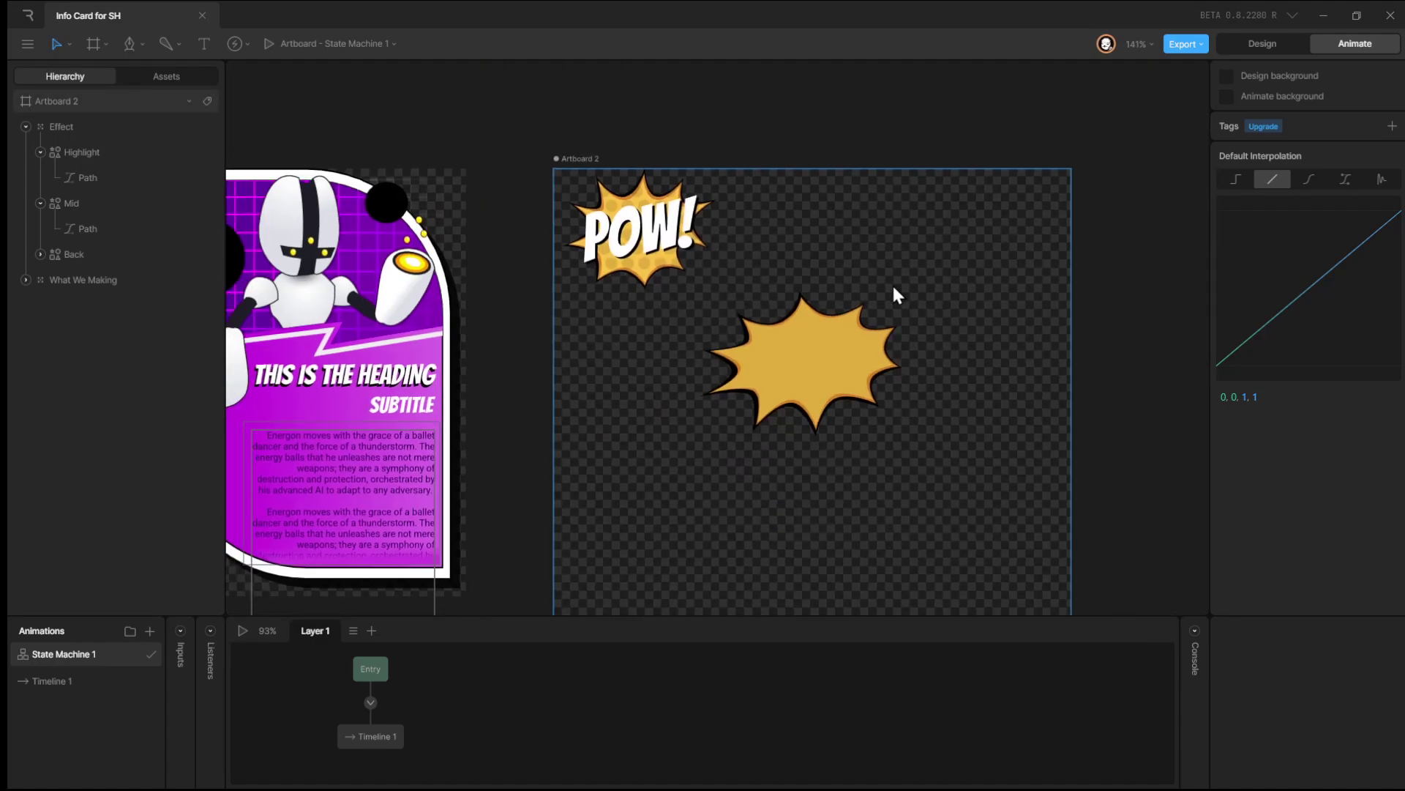
left_click(894, 292)
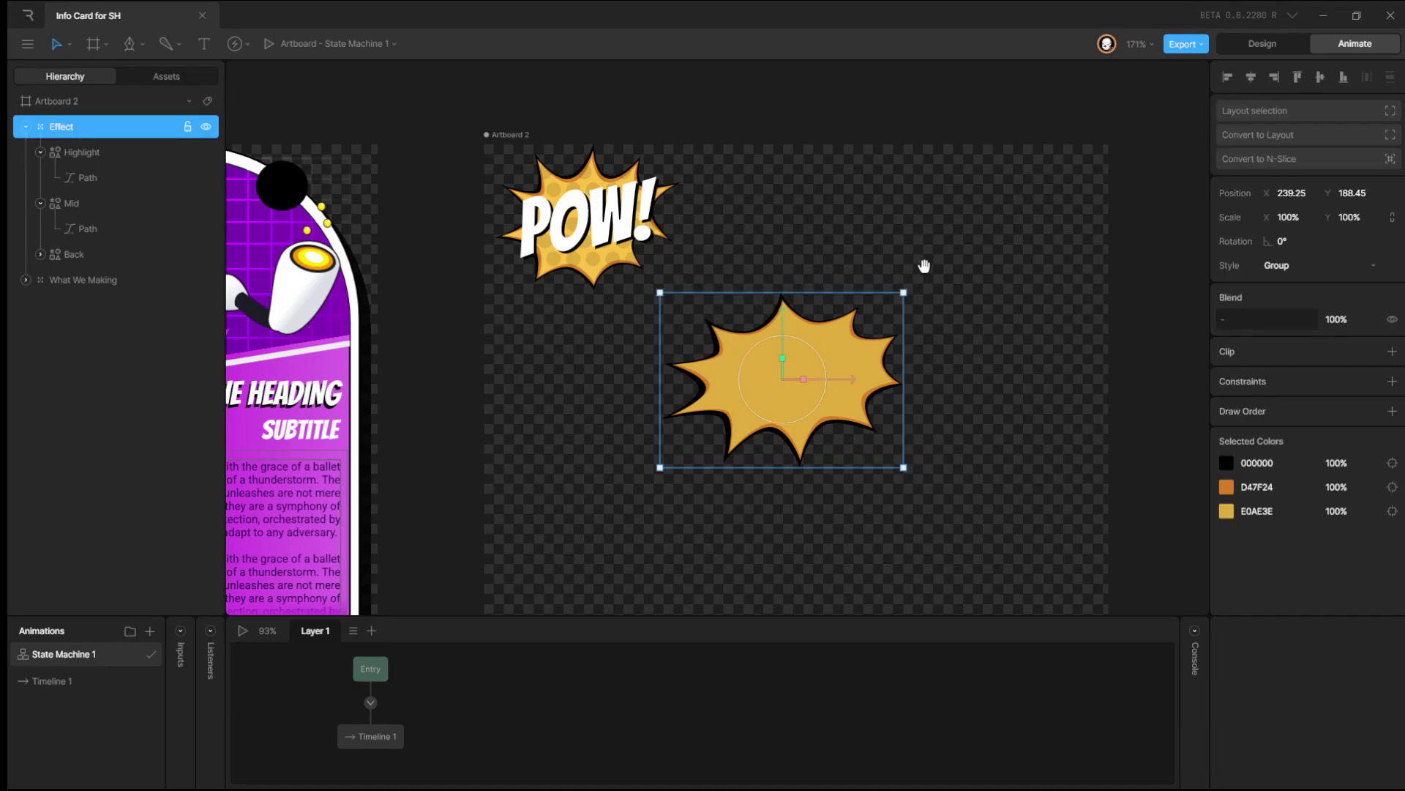
left_click_drag(926, 267, 883, 241)
scroll(861, 248, "up", 2)
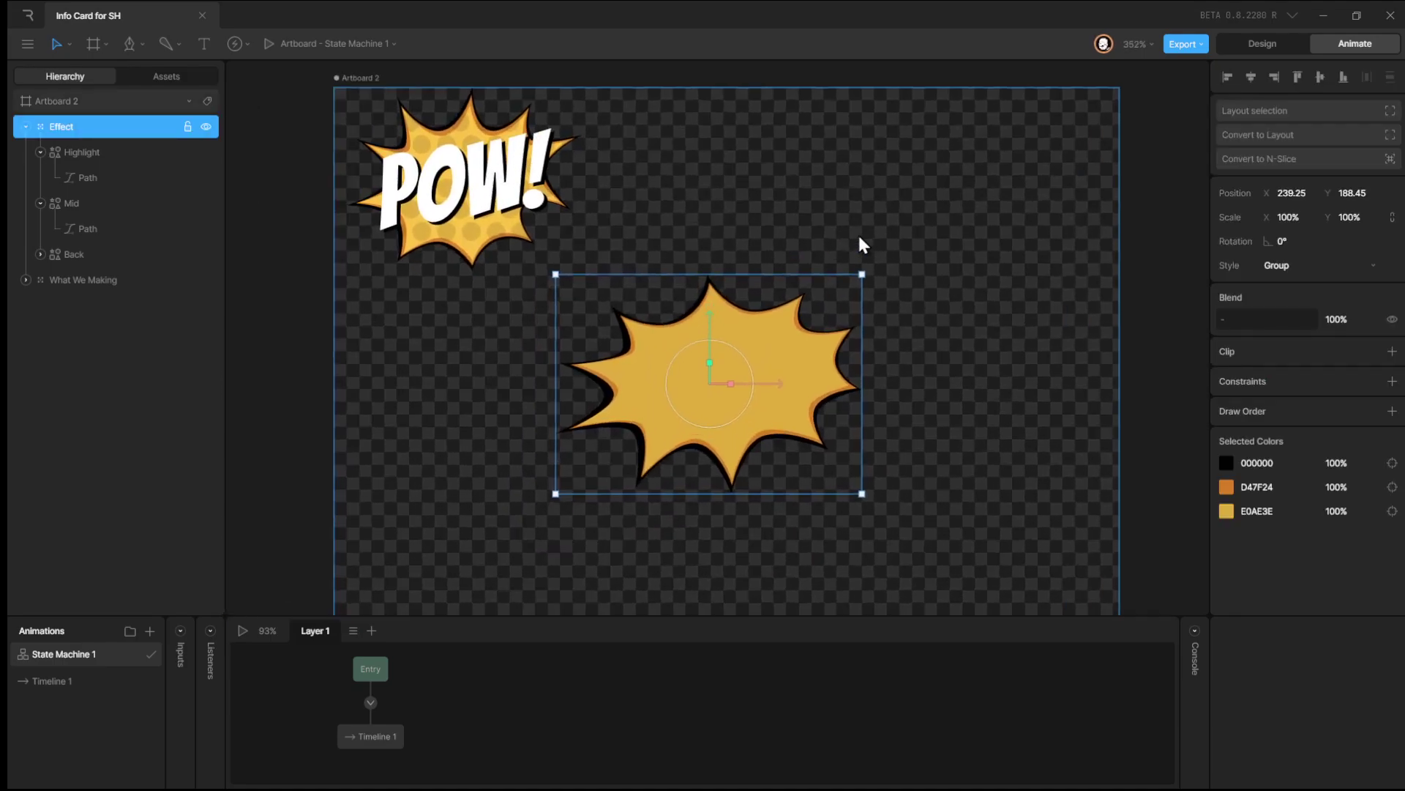
scroll(855, 238, "down", 5)
scroll(851, 243, "up", 3)
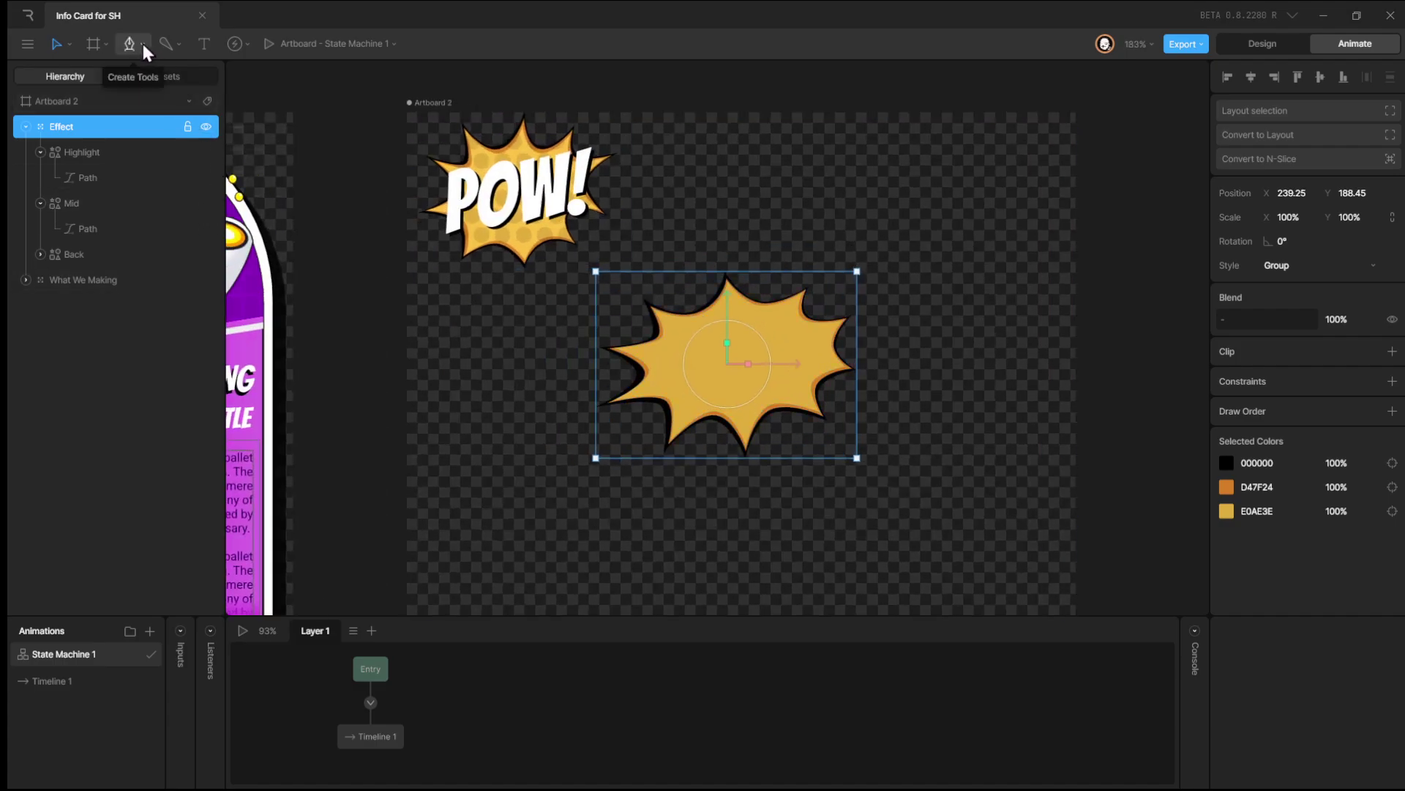
Add a text object reading "BOOM!" and place it over the burst at about X 101.5, Y 113.
left_click(203, 43)
left_click(667, 366)
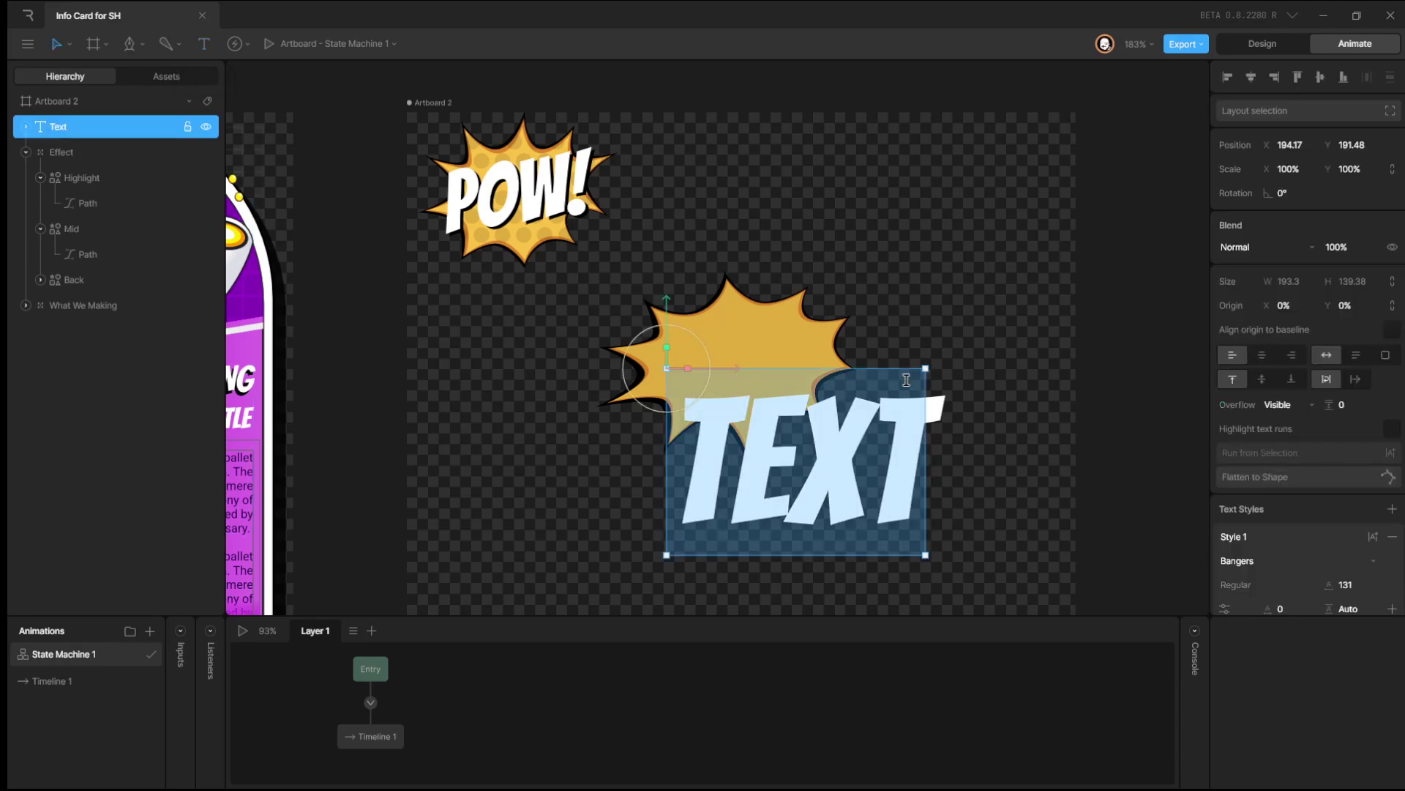
type("BOOM!")
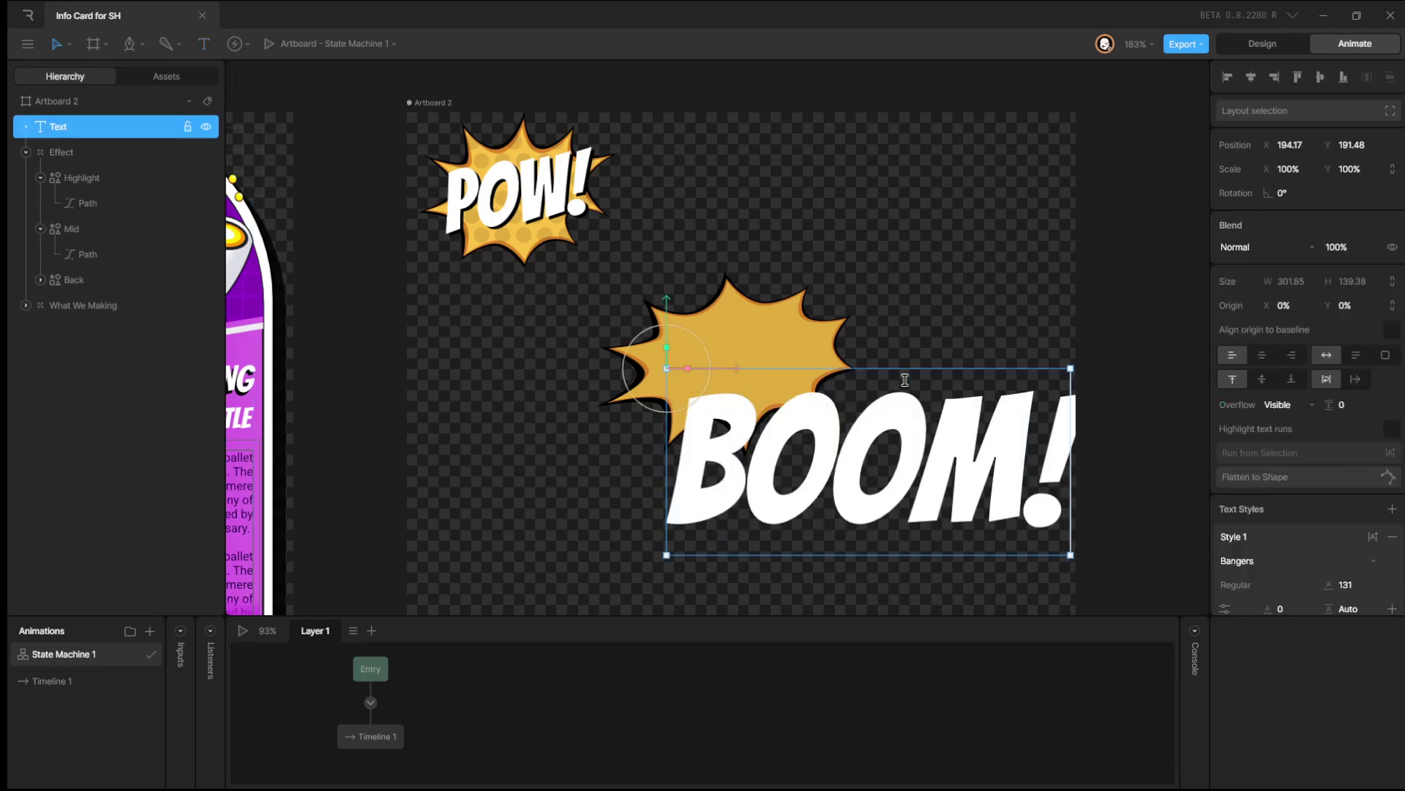
left_click(52, 44)
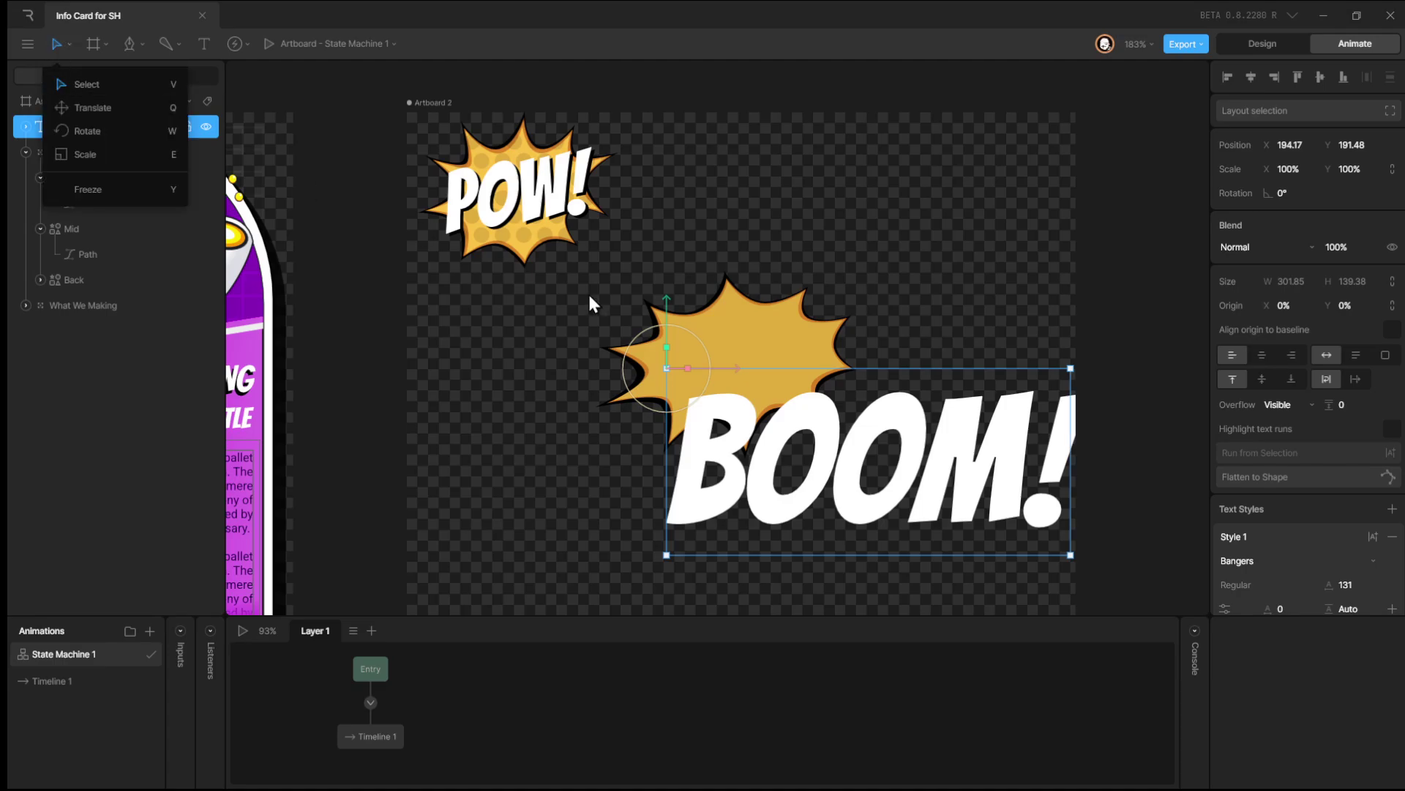
left_click_drag(908, 443, 793, 313)
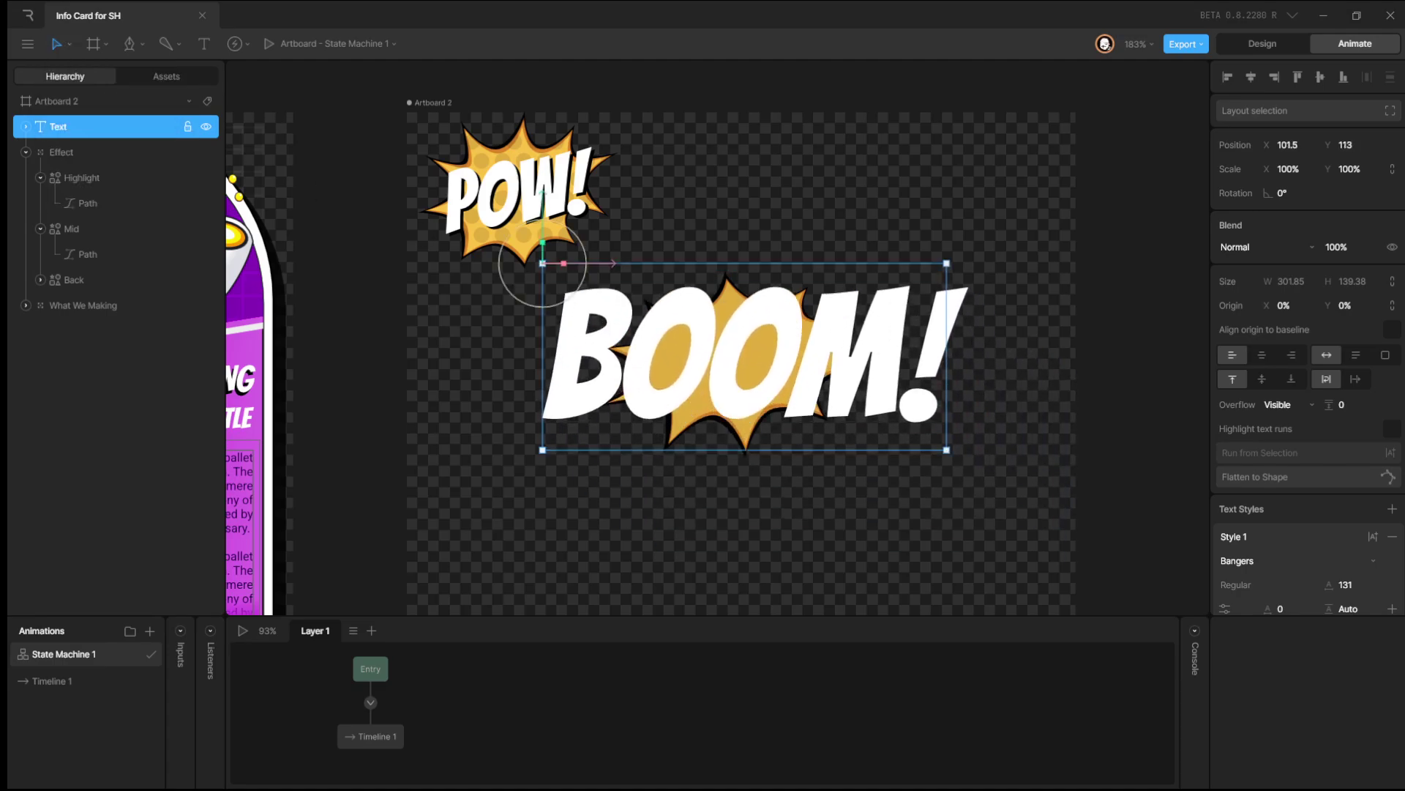
Reduce the BOOM! text's font size to 94 and resize its text box to about 238 by 95.
left_click_drag(947, 446, 956, 454)
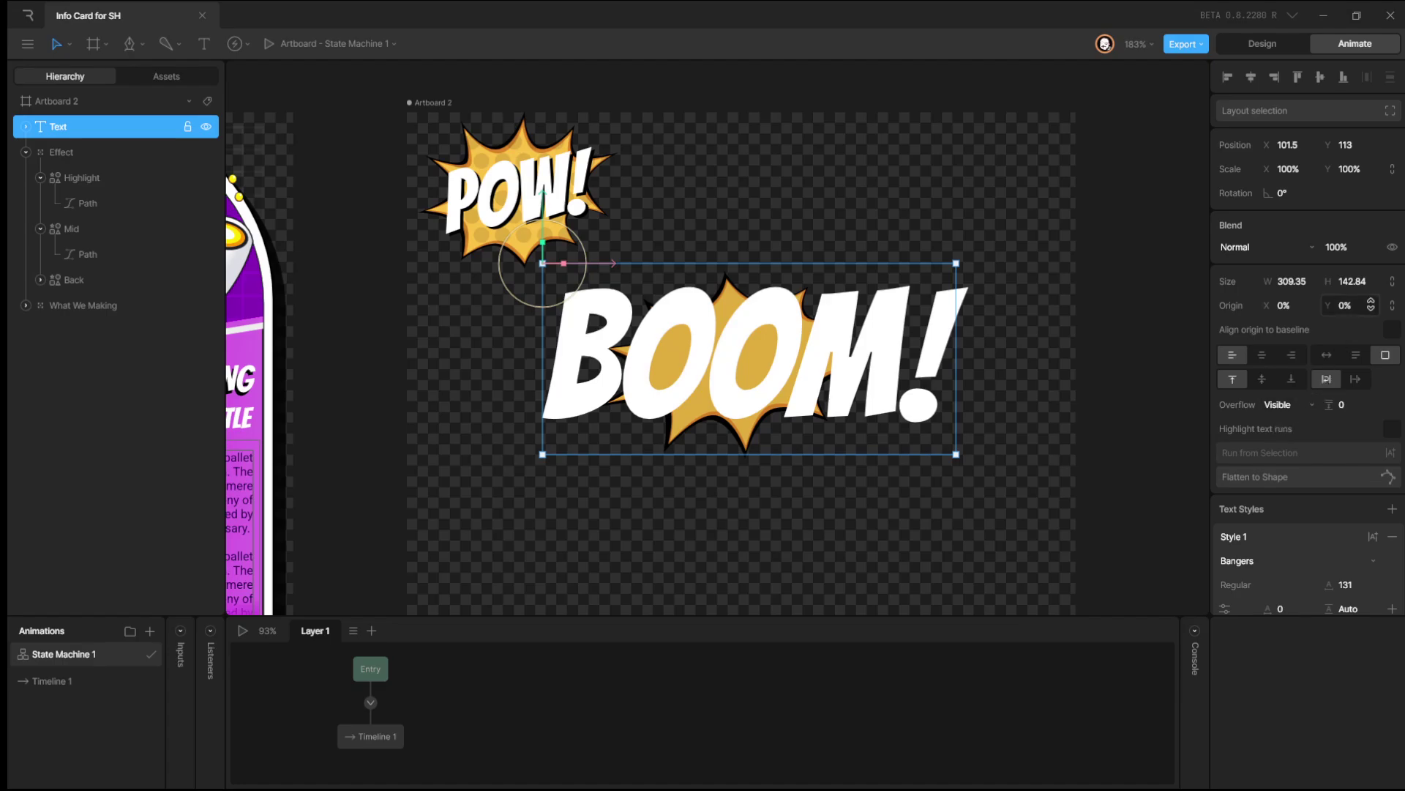
scroll(1334, 402, "down", 3)
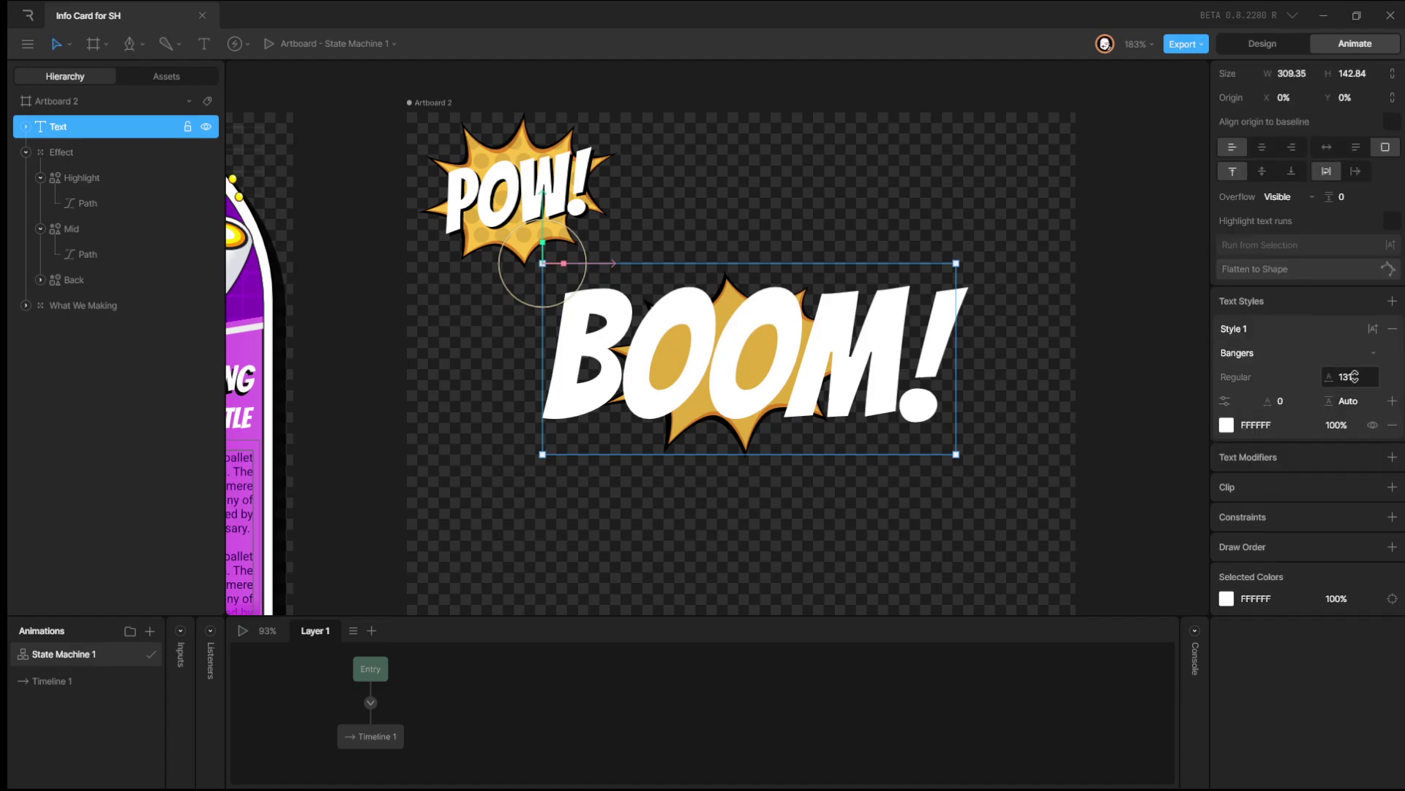
mouse_move(1353, 376)
left_mouse_down()
mouse_move(1360, 422)
mouse_move(1358, 403)
left_mouse_up()
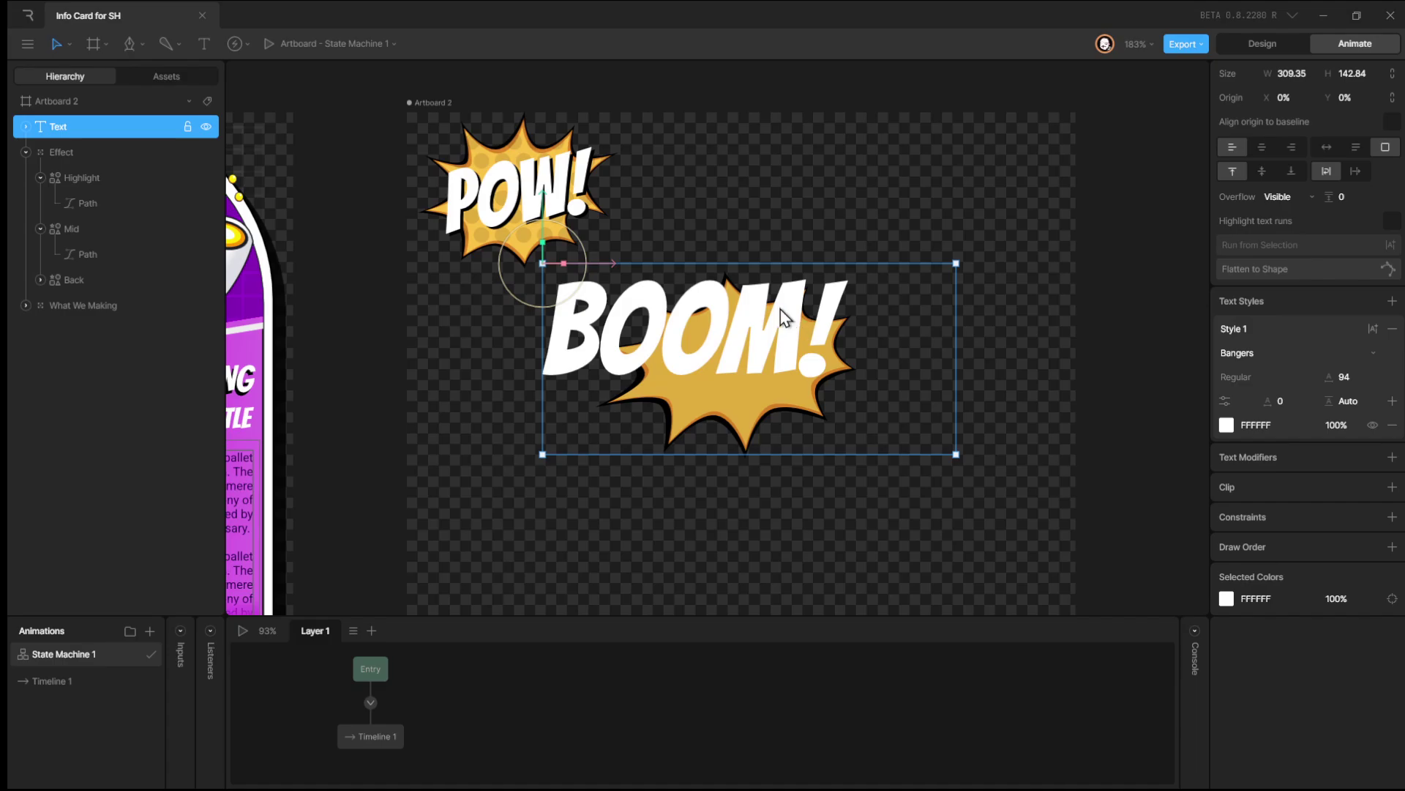
left_click_drag(956, 454, 860, 392)
left_click(61, 46)
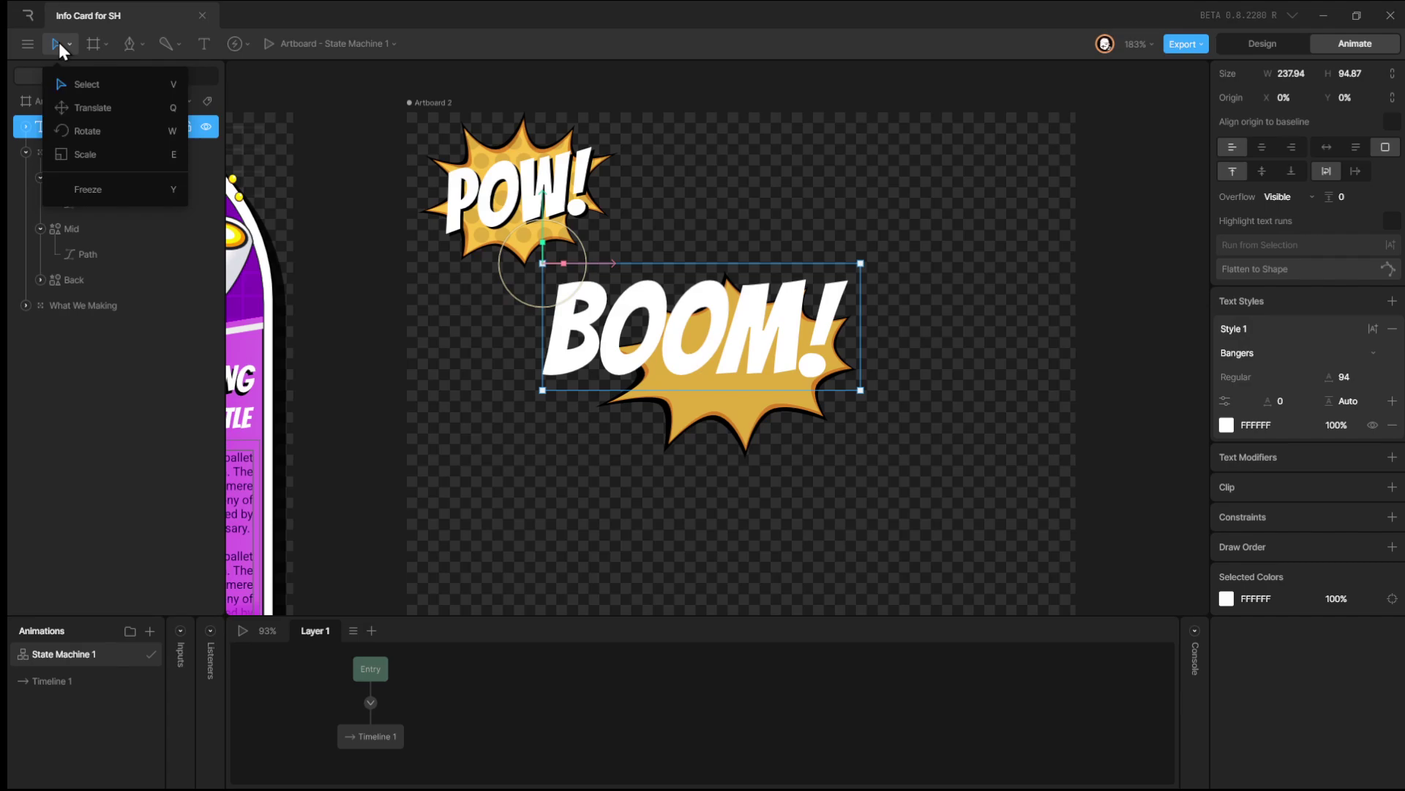
Move the BOOM! text so it sits centrally over the burst.
left_click_drag(795, 306, 846, 333)
left_click_drag(921, 284, 941, 238)
left_click_drag(795, 330, 820, 322)
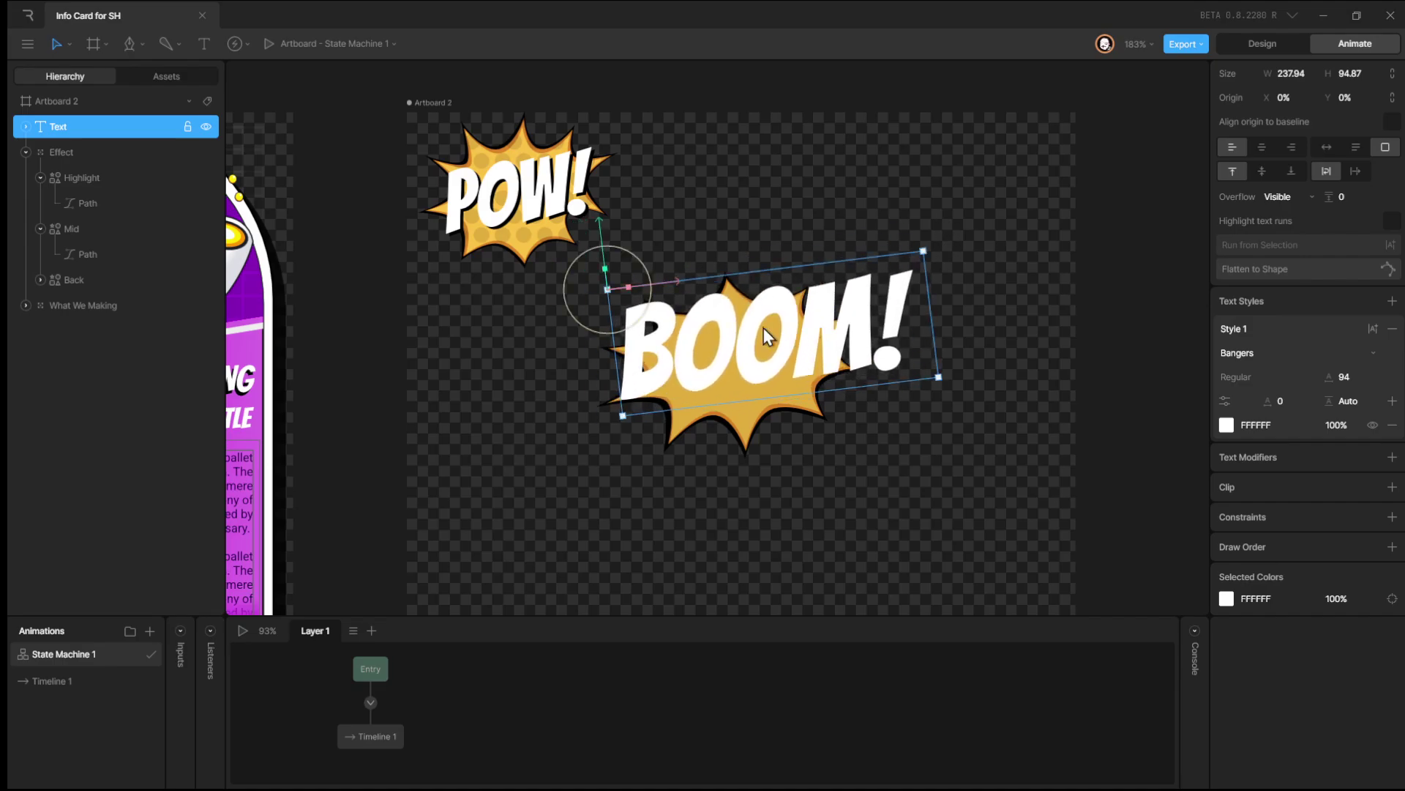
key("ctrl+z")
key("ctrl+z")
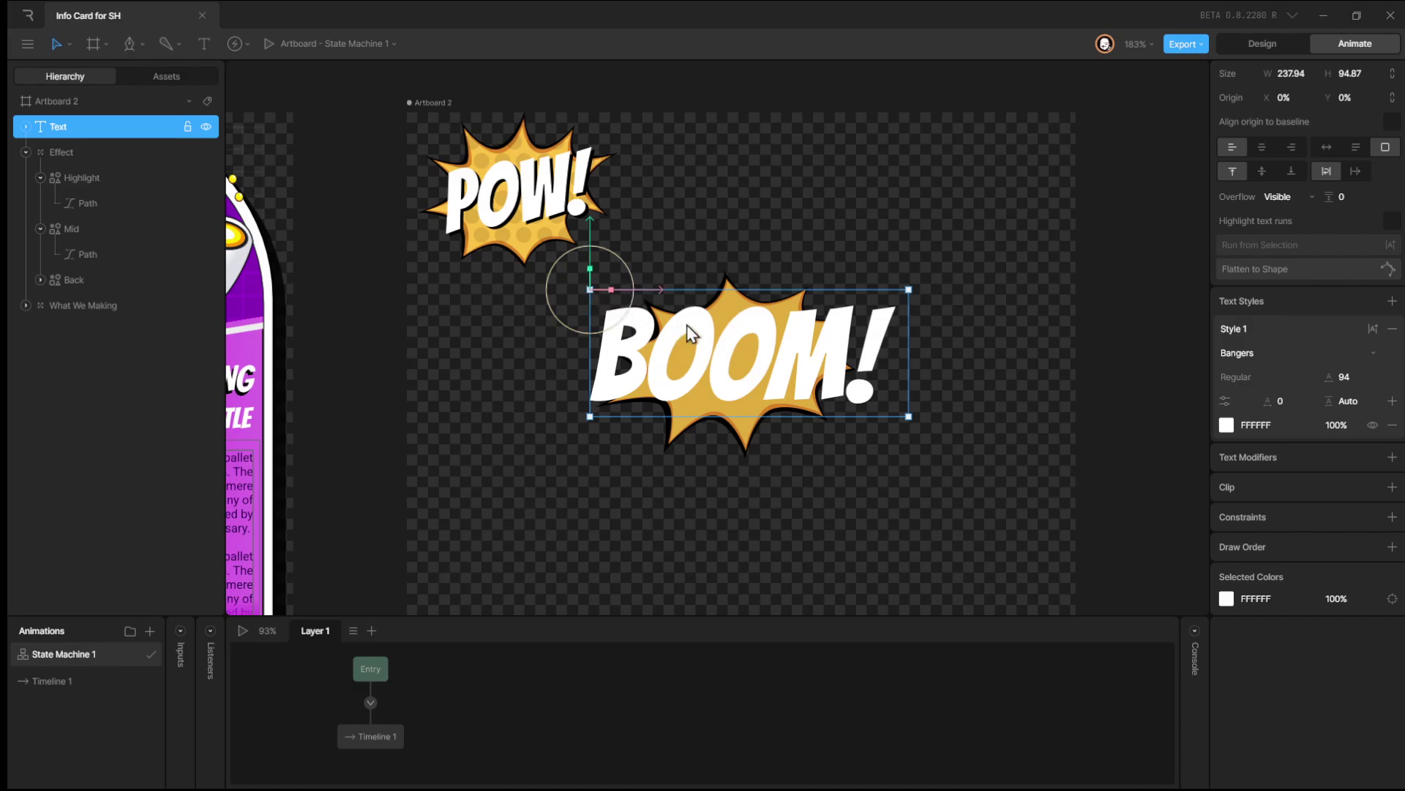
Using Freeze with Snapping enabled, move the BOOM! text's origin near its centre at X 48%, Y 50%, and finish freezing.
key("y")
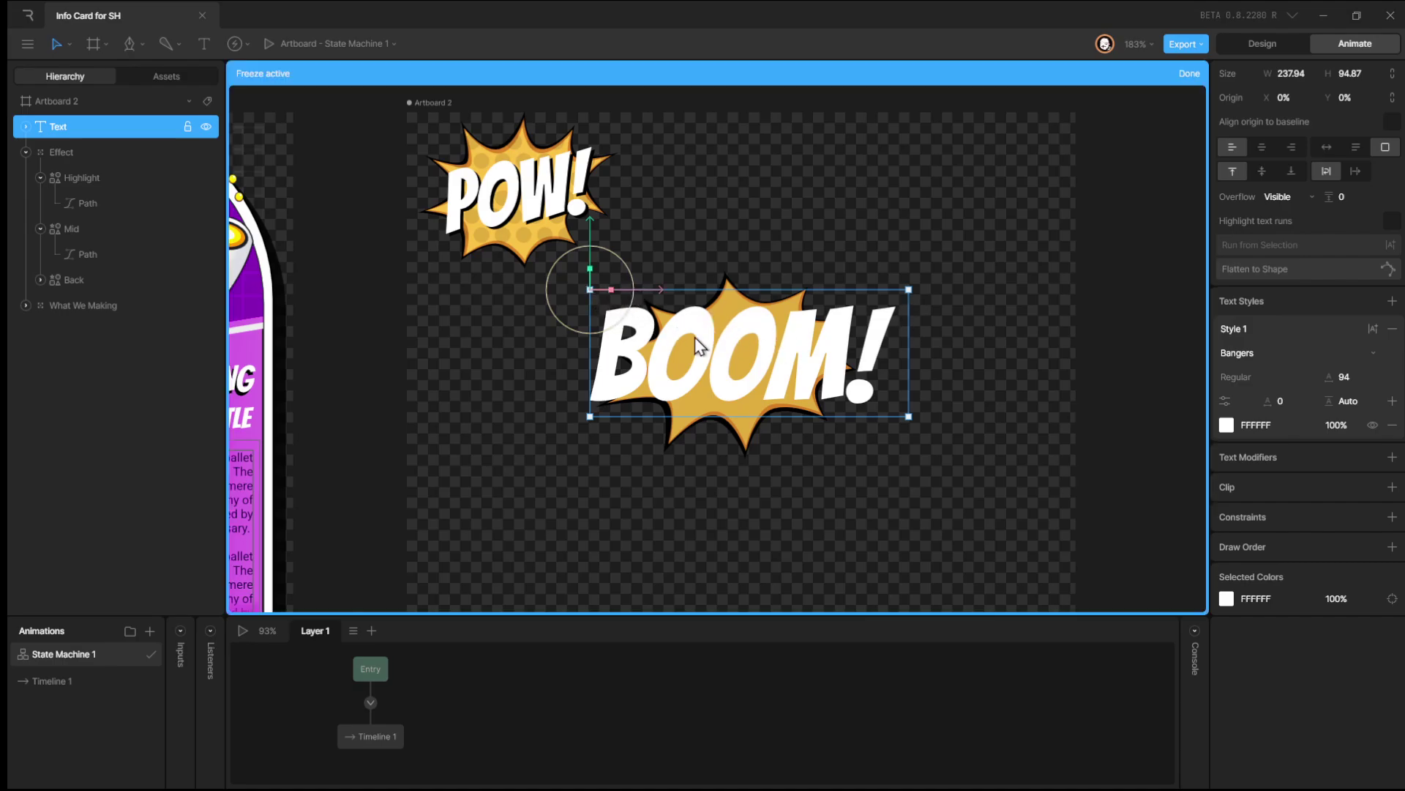
left_click_drag(590, 289, 794, 390)
left_click(1139, 44)
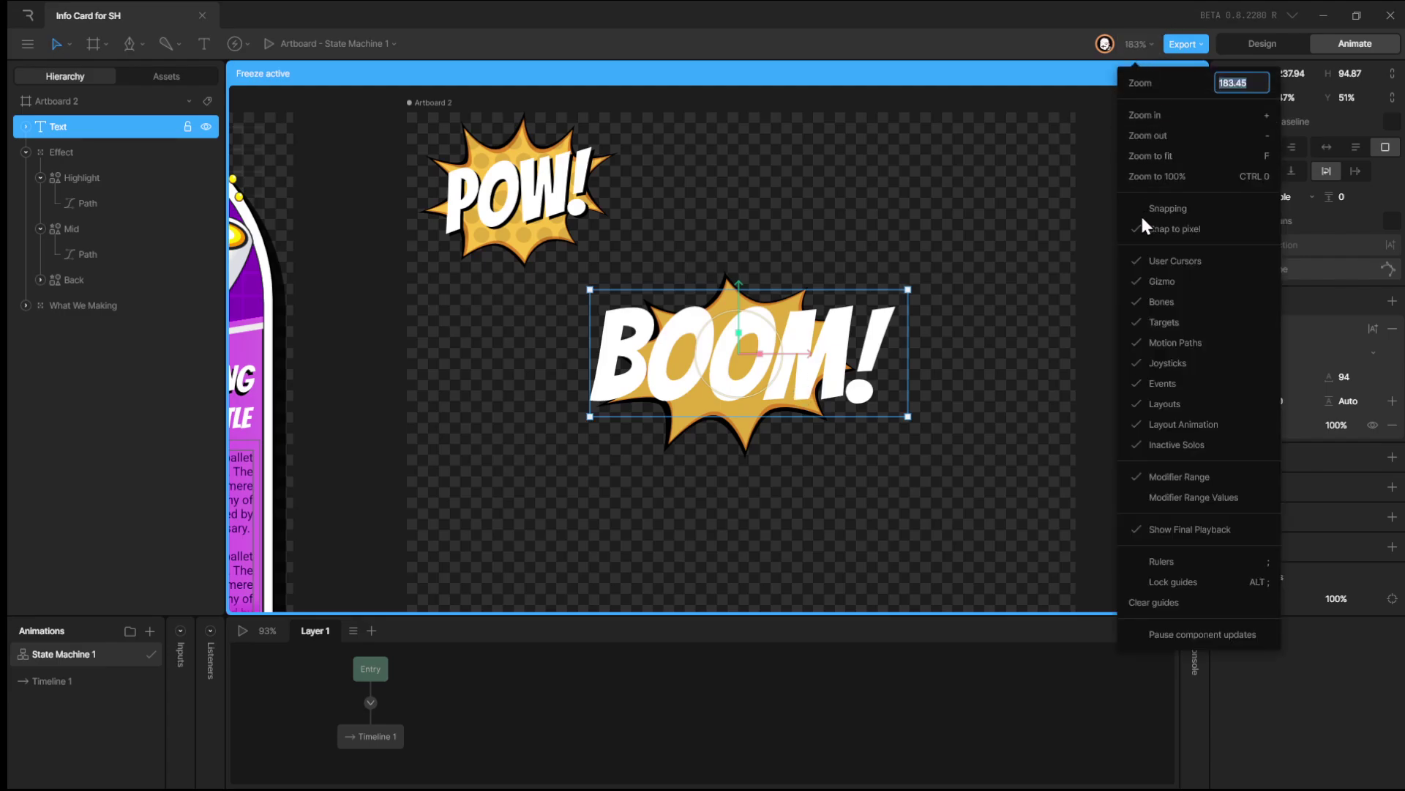
left_click(1164, 209)
left_click(731, 376)
left_click_drag(730, 376, 740, 371)
left_click(1138, 45)
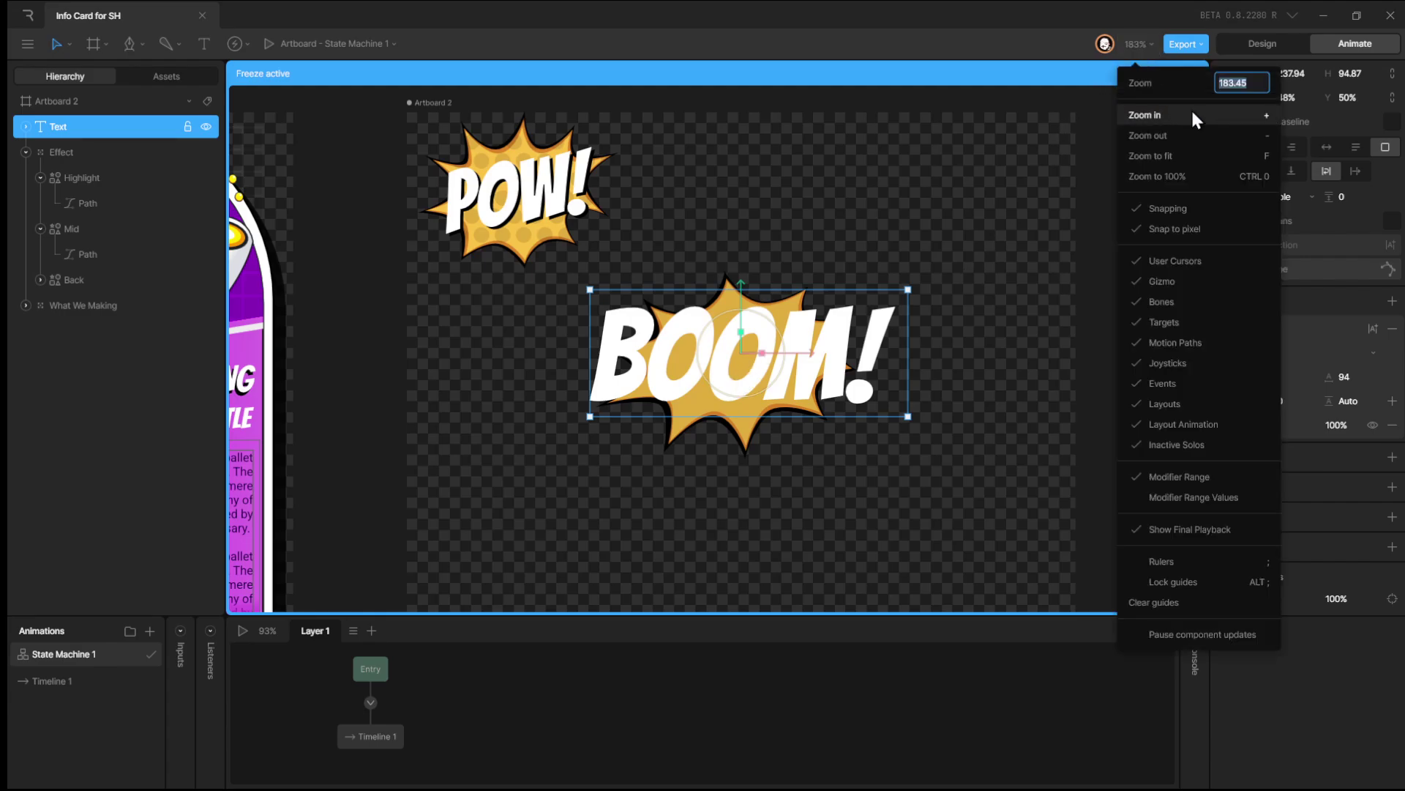
left_click(965, 346)
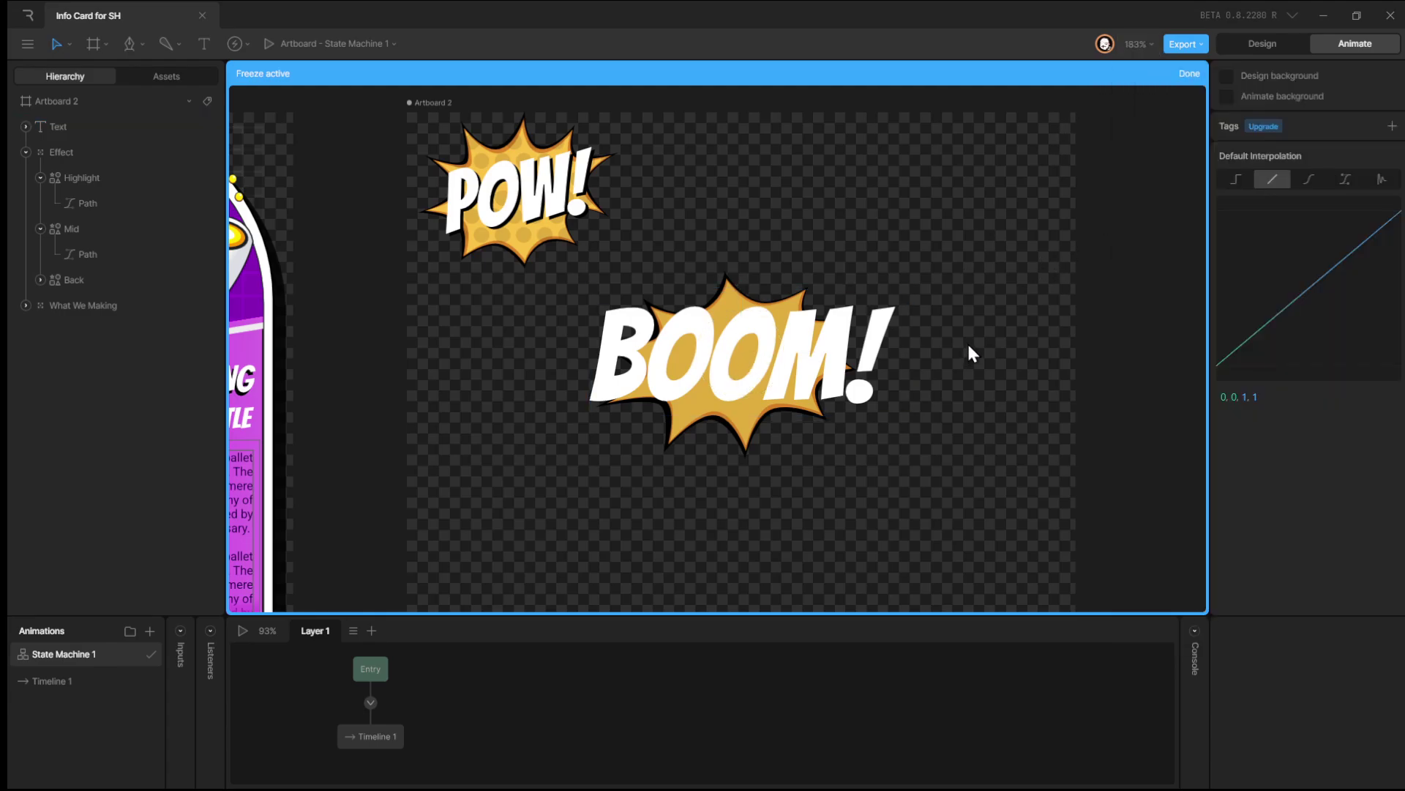
left_click(1191, 78)
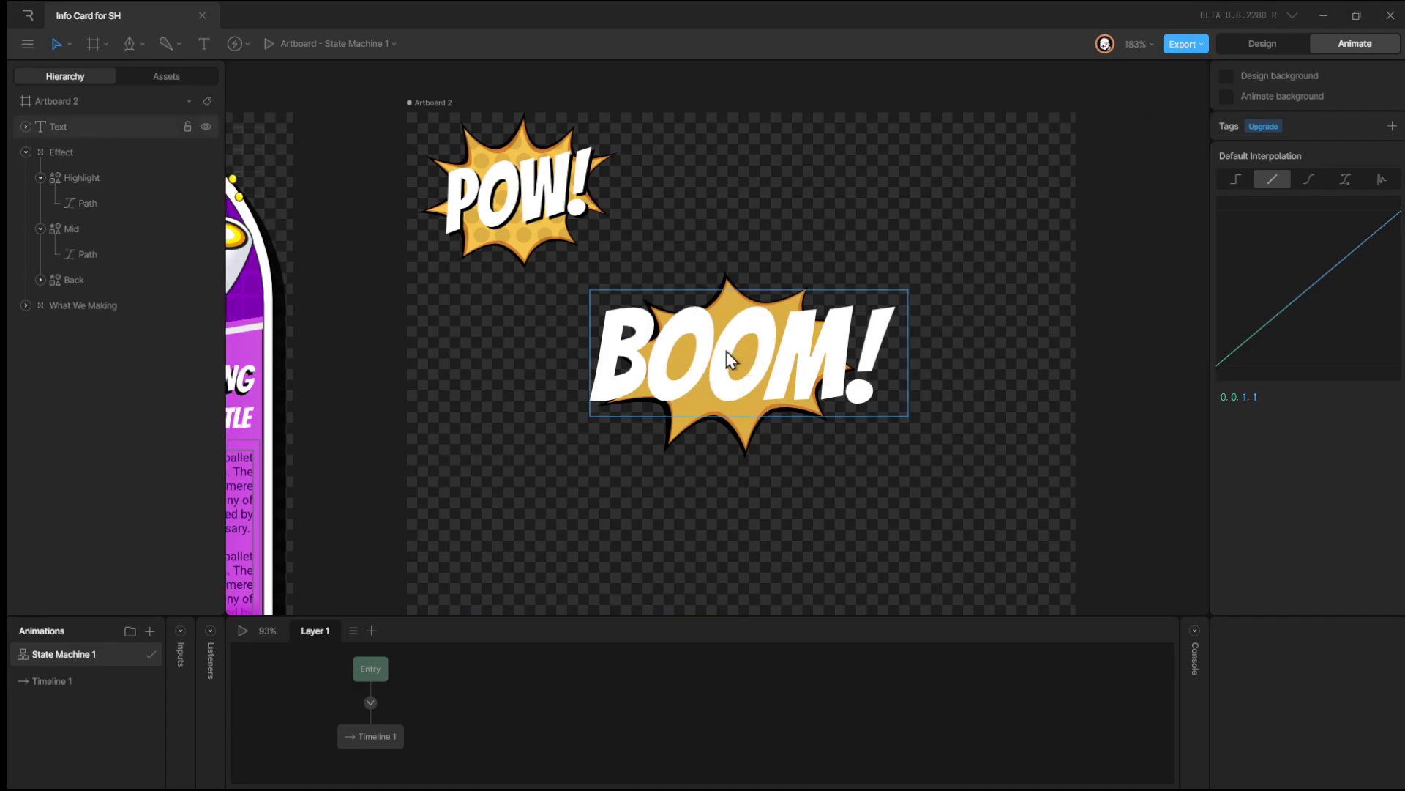
Rotate the BOOM! text anticlockwise about its centred origin to about 350.562°.
left_click(834, 350)
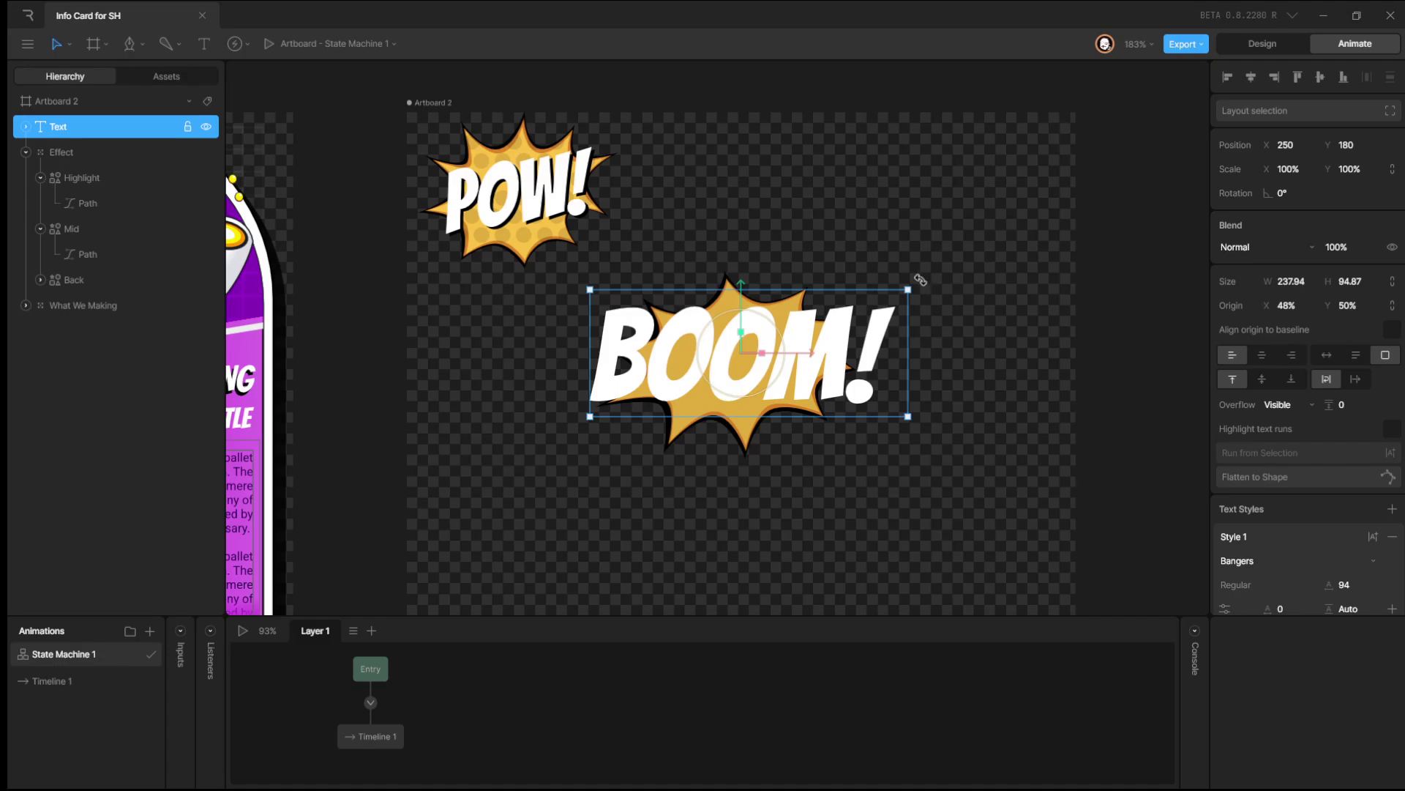
left_click_drag(920, 280, 937, 240)
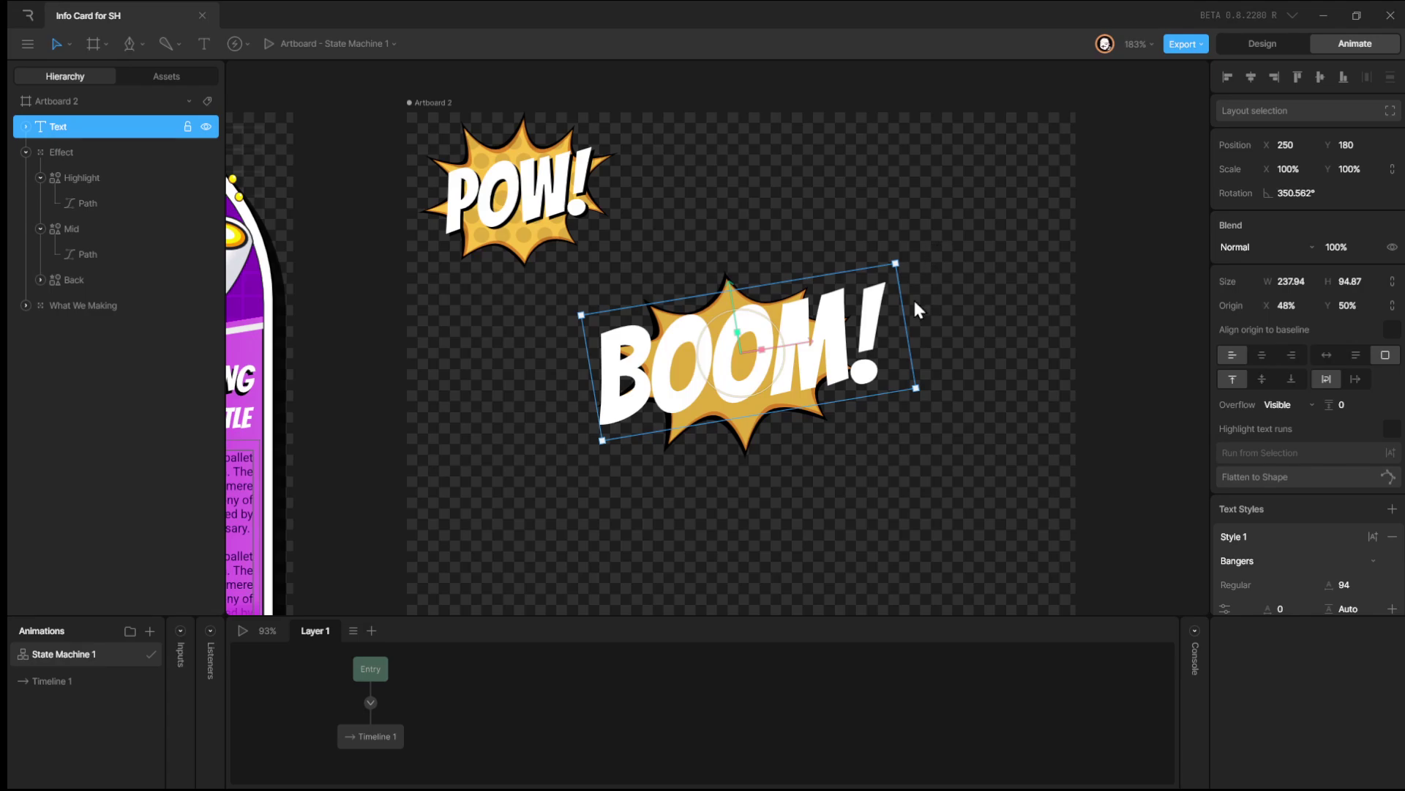
mouse_move(913, 388)
left_mouse_down()
mouse_move(879, 376)
mouse_move(908, 404)
left_mouse_up()
key("ctrl+z")
Reduce the BOOM! text's font size to 86 and centre it horizontally and vertically within its text box.
scroll(1367, 432, "down", 2)
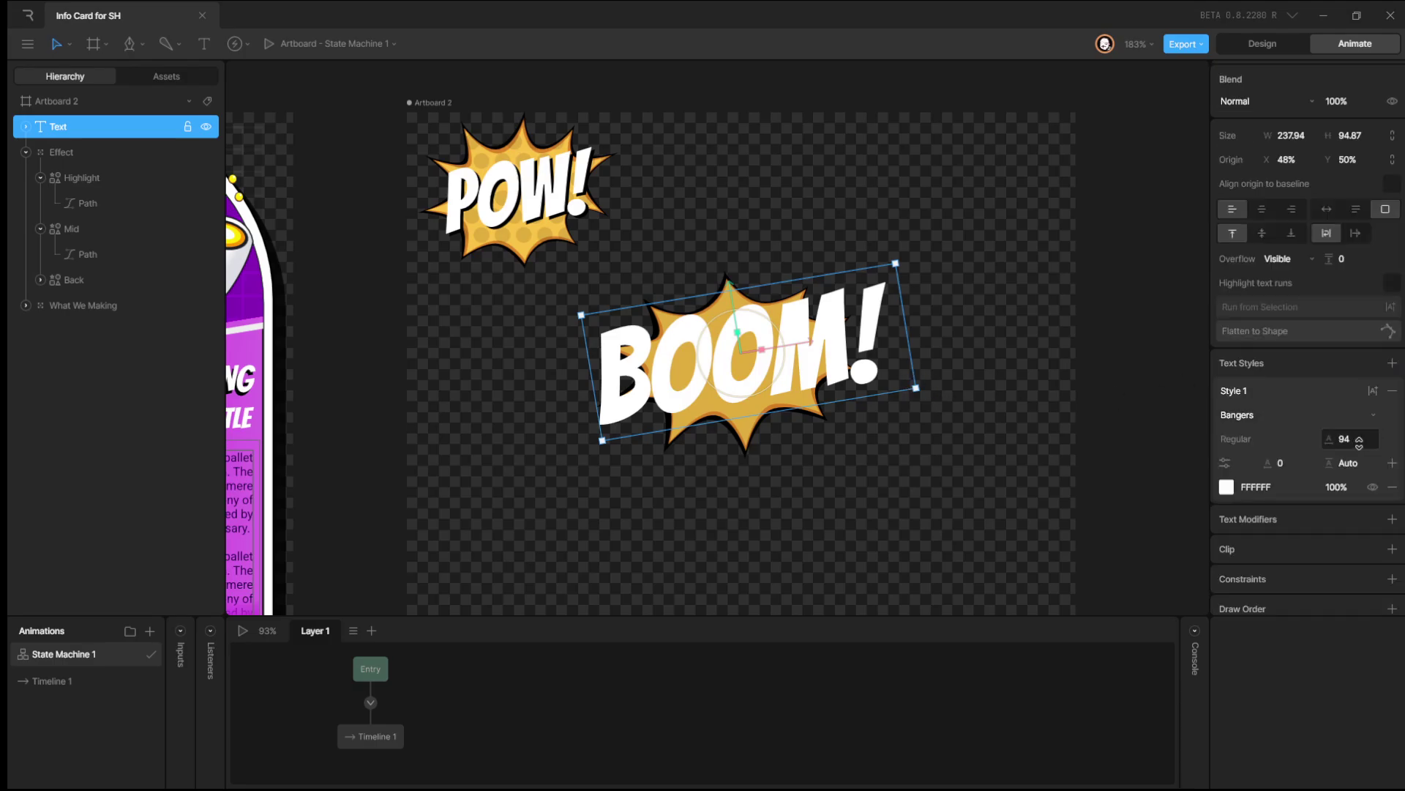
left_click_drag(1359, 440, 1359, 455)
left_click(926, 446)
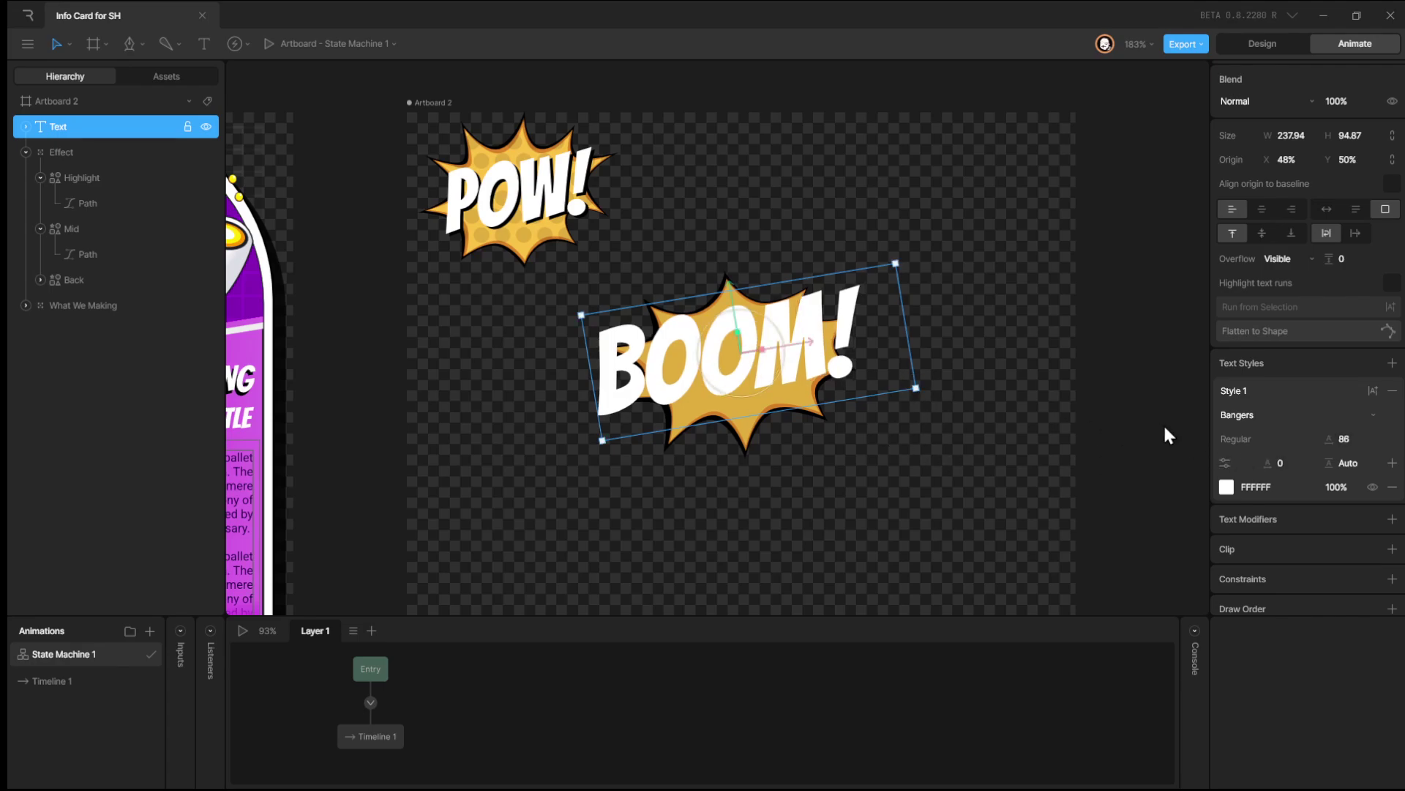
left_click(1262, 211)
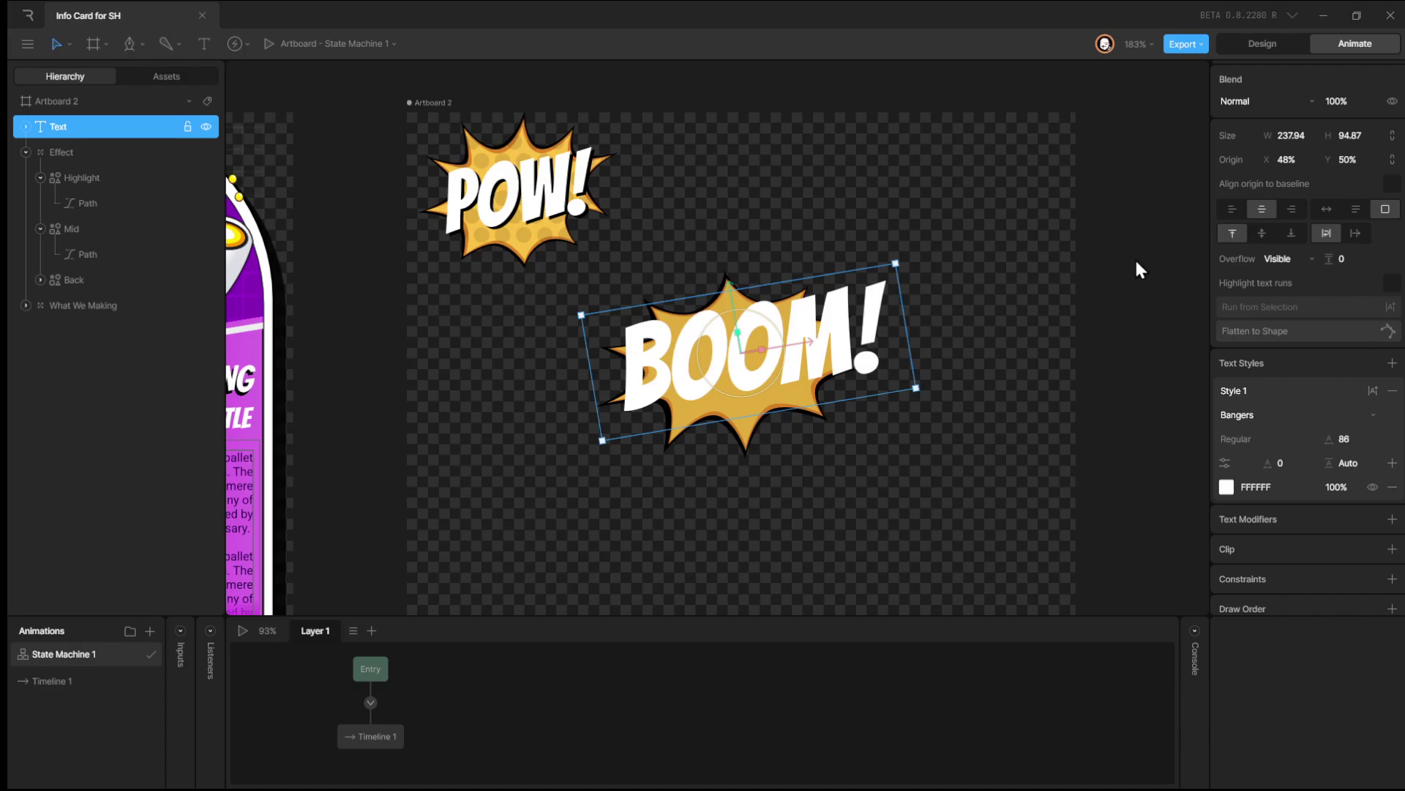
left_click(1262, 234)
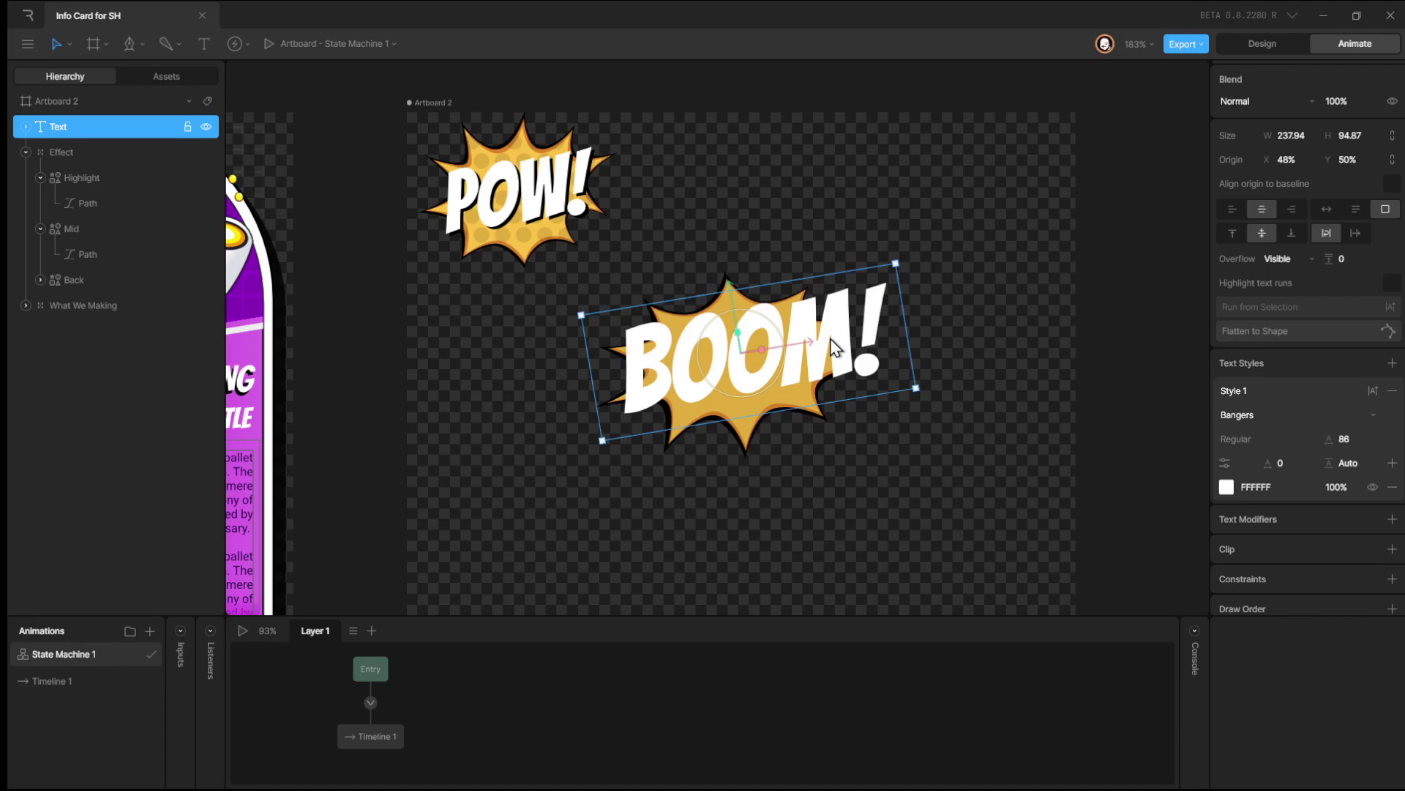
Reposition the rotated BOOM! text over the burst at about X 242, Y 180.5.
left_click_drag(832, 341, 825, 349)
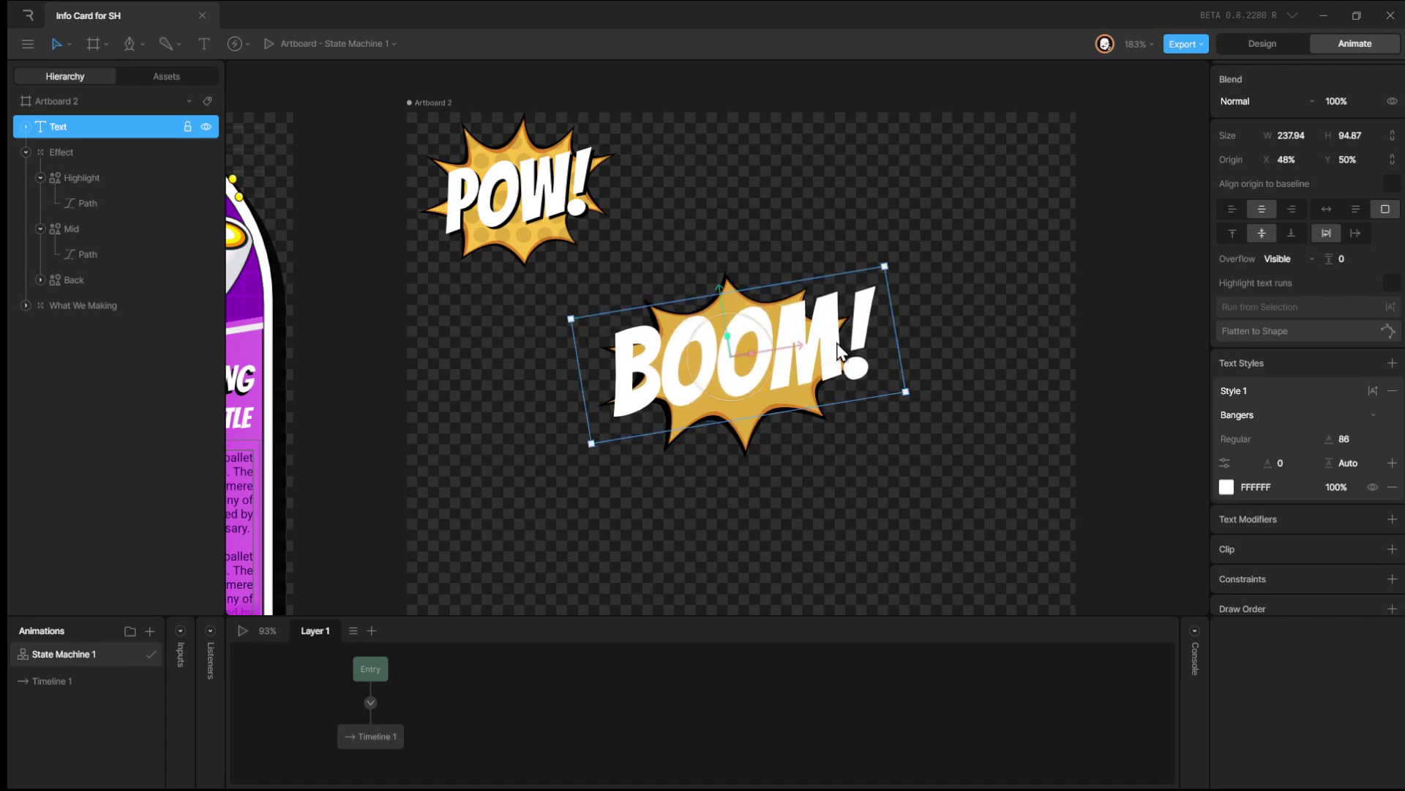
key("Up")
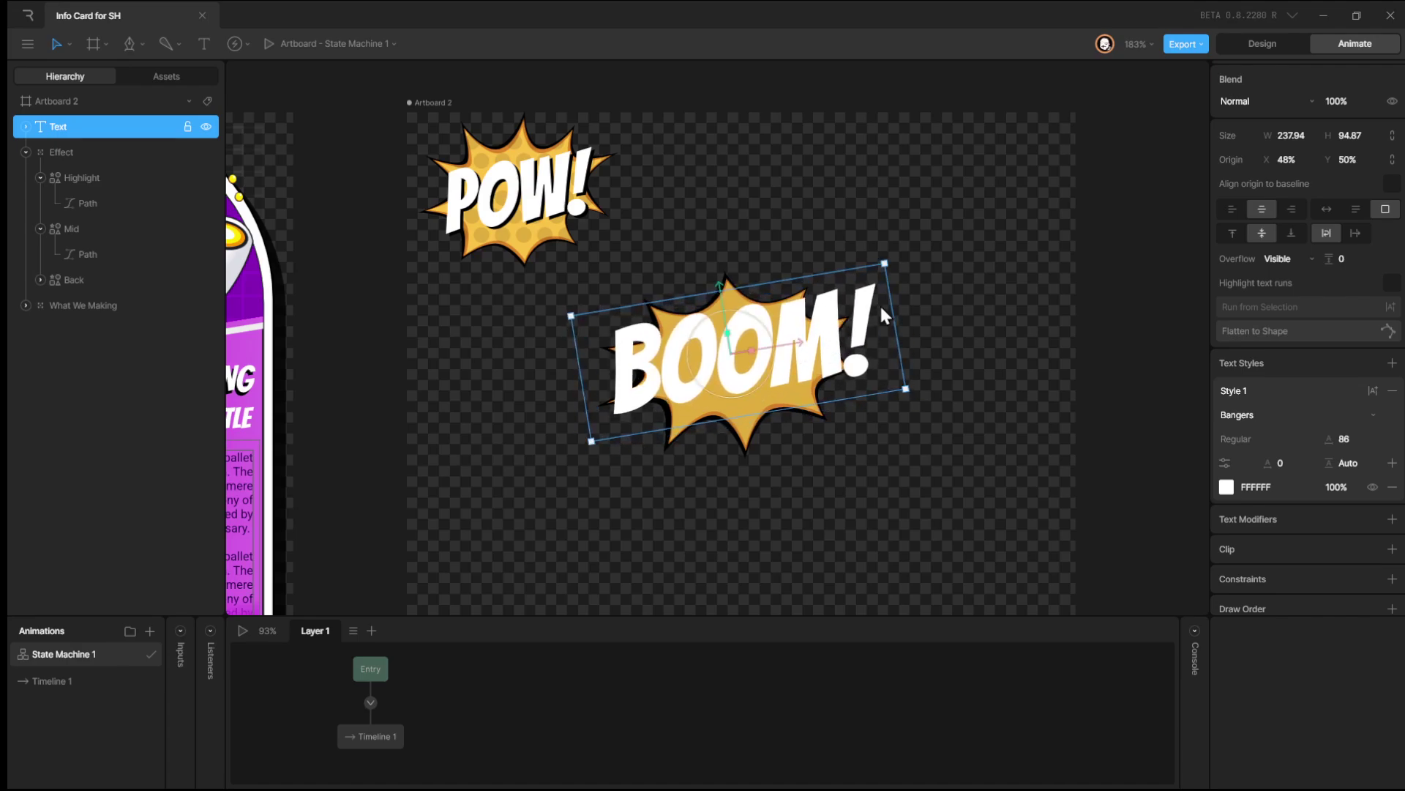
left_click(945, 303)
Duplicate the BOOM! text and nudge the copy down and slightly left to about X 241, Y 184.5.
left_click(790, 337)
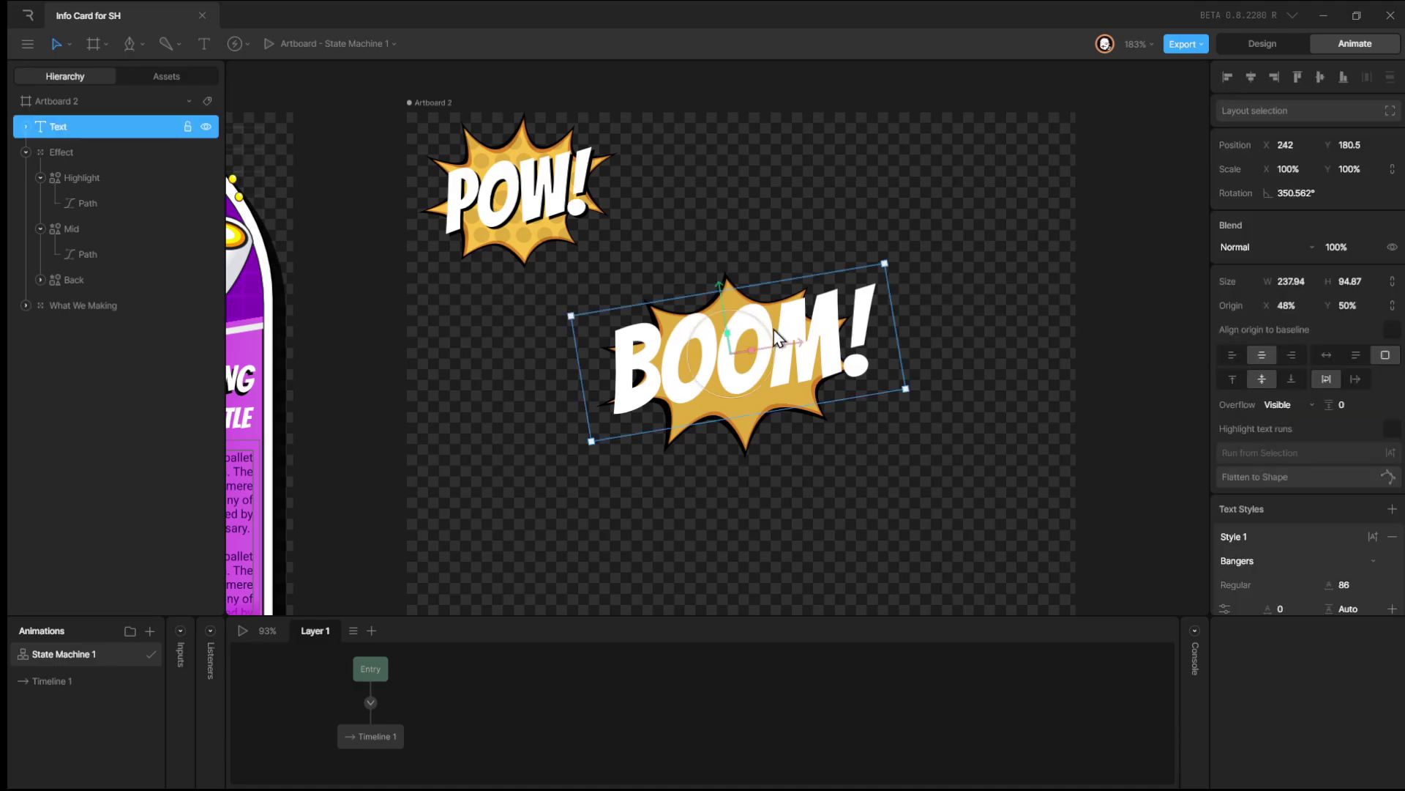
key("ctrl+d")
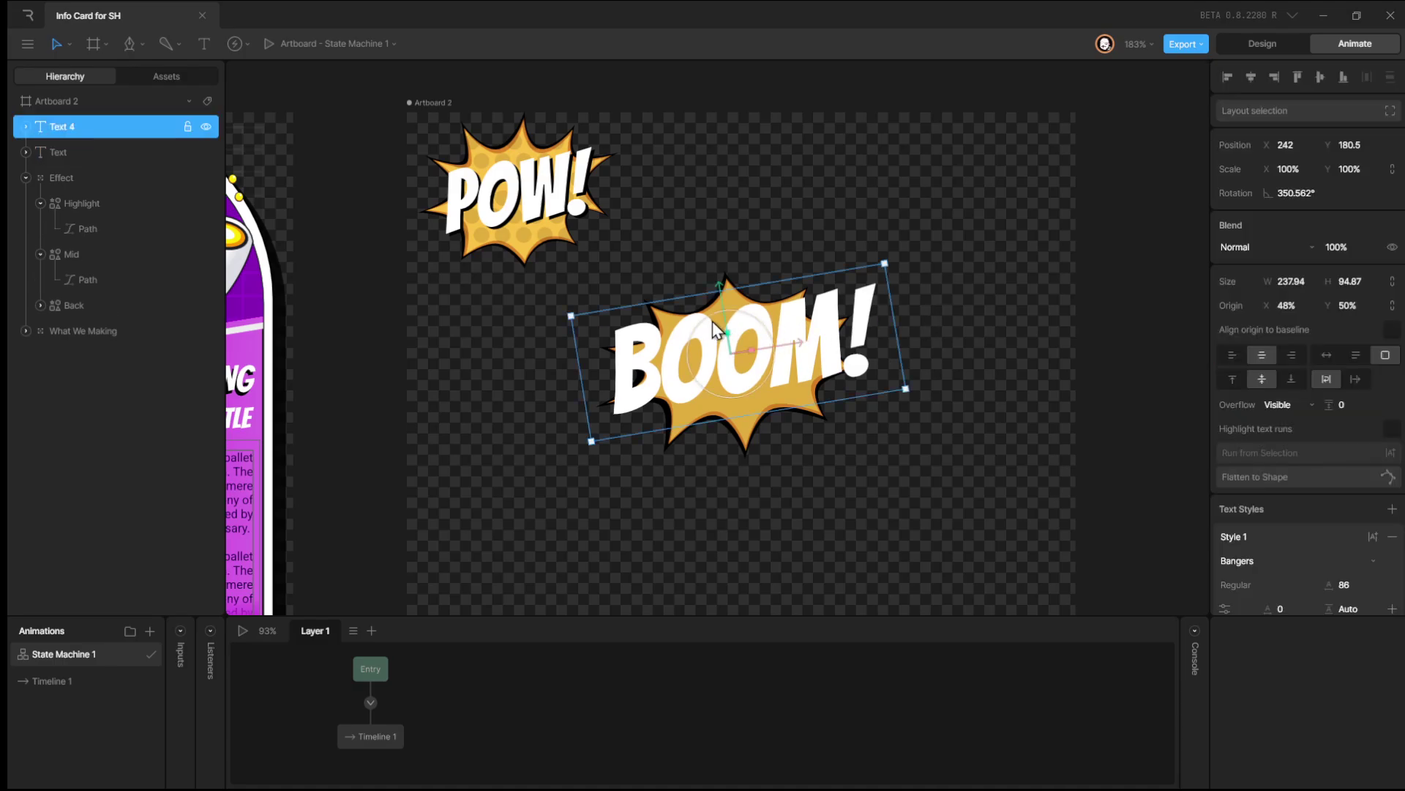
key("Down")
key("Down")
key("Left")
key("Left")
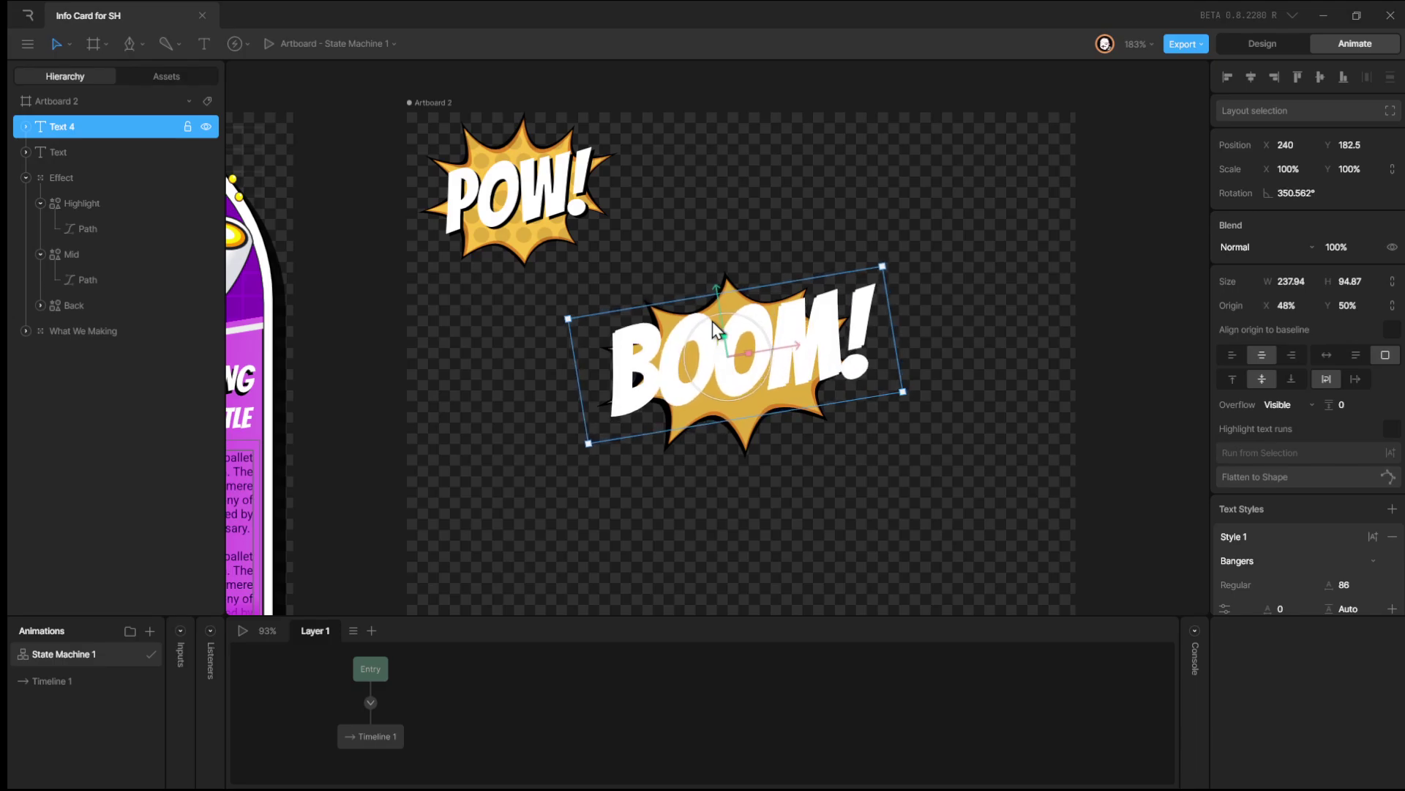
key("Down")
key("Right")
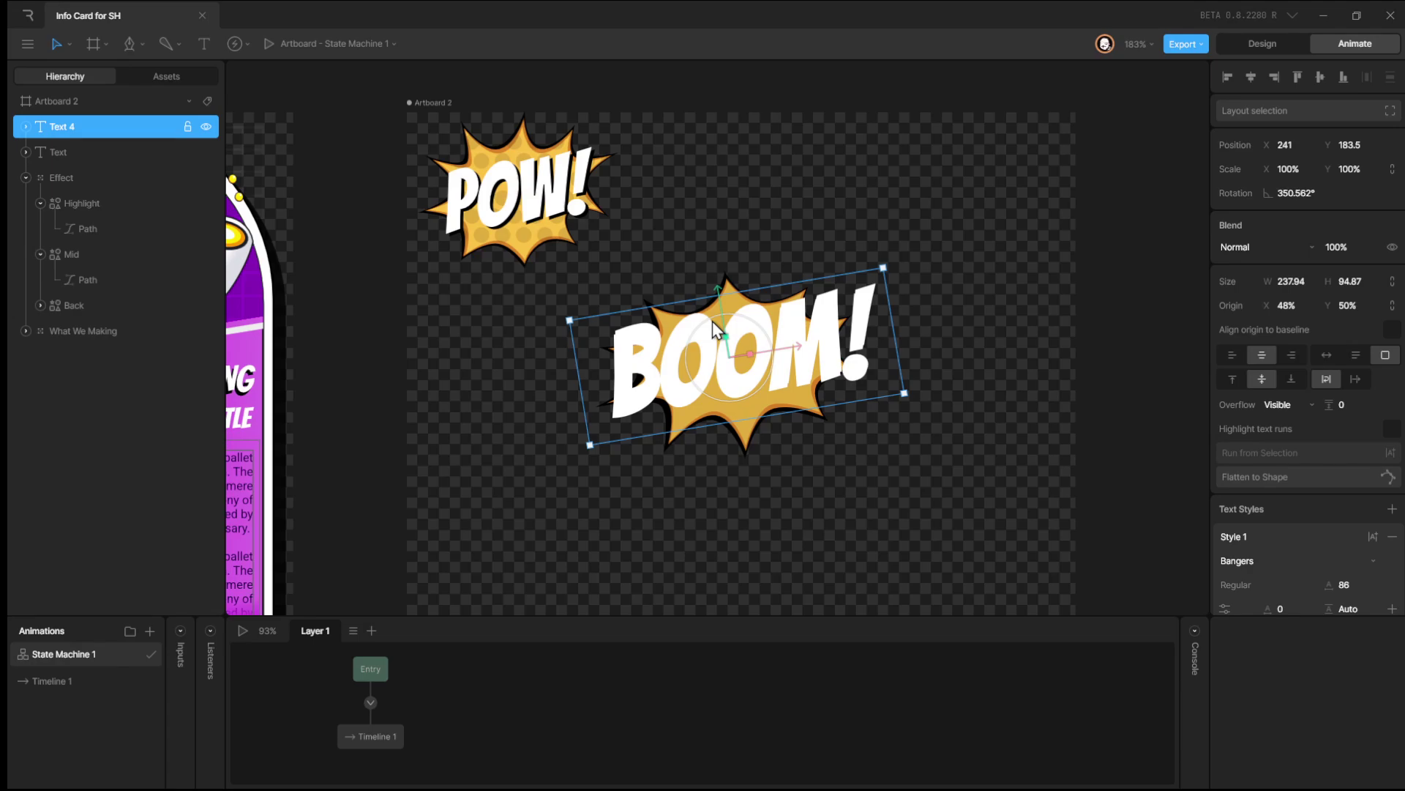
key("Down")
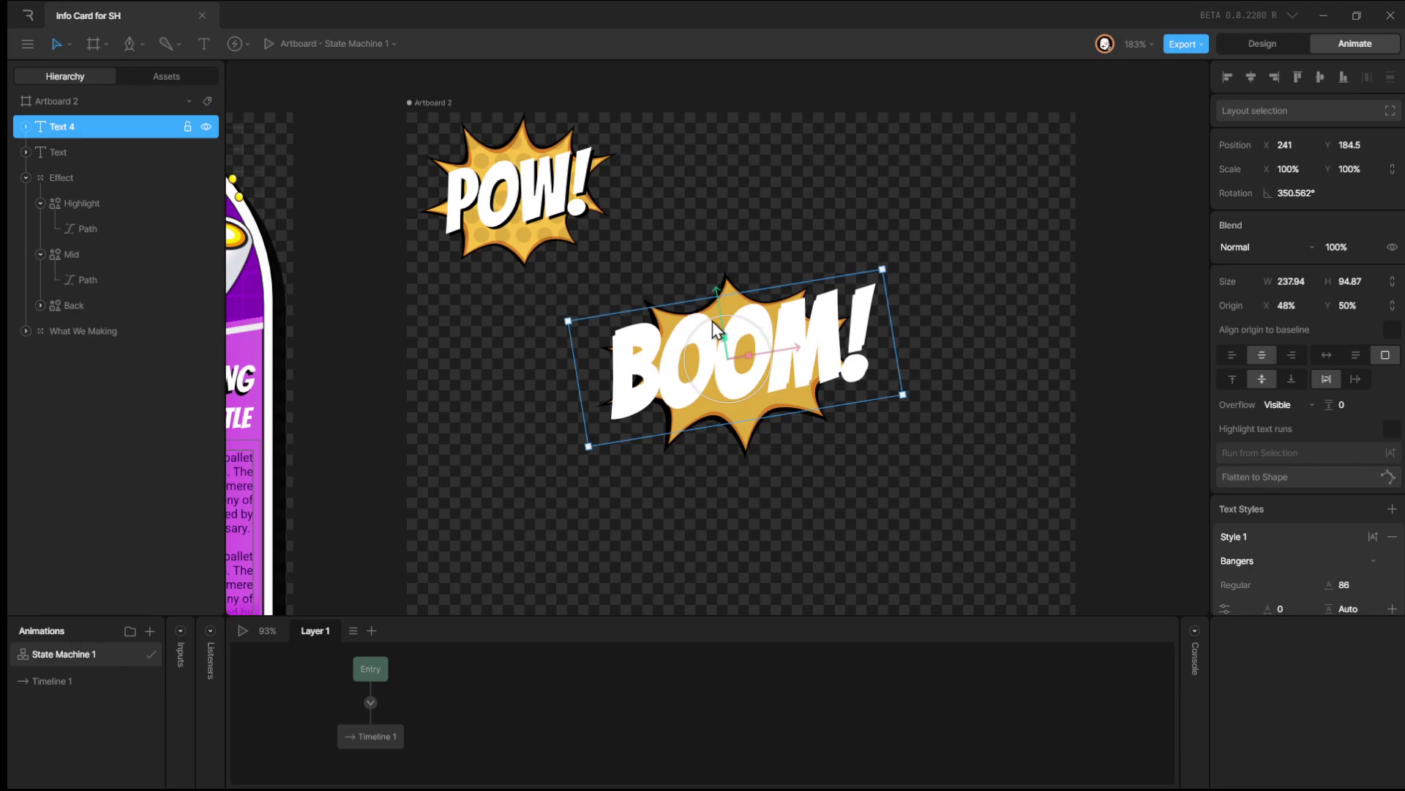
Fill the duplicate BOOM! text with black 000000 and reorder it beneath the white original as a drop shadow.
scroll(1316, 419, "down", 3)
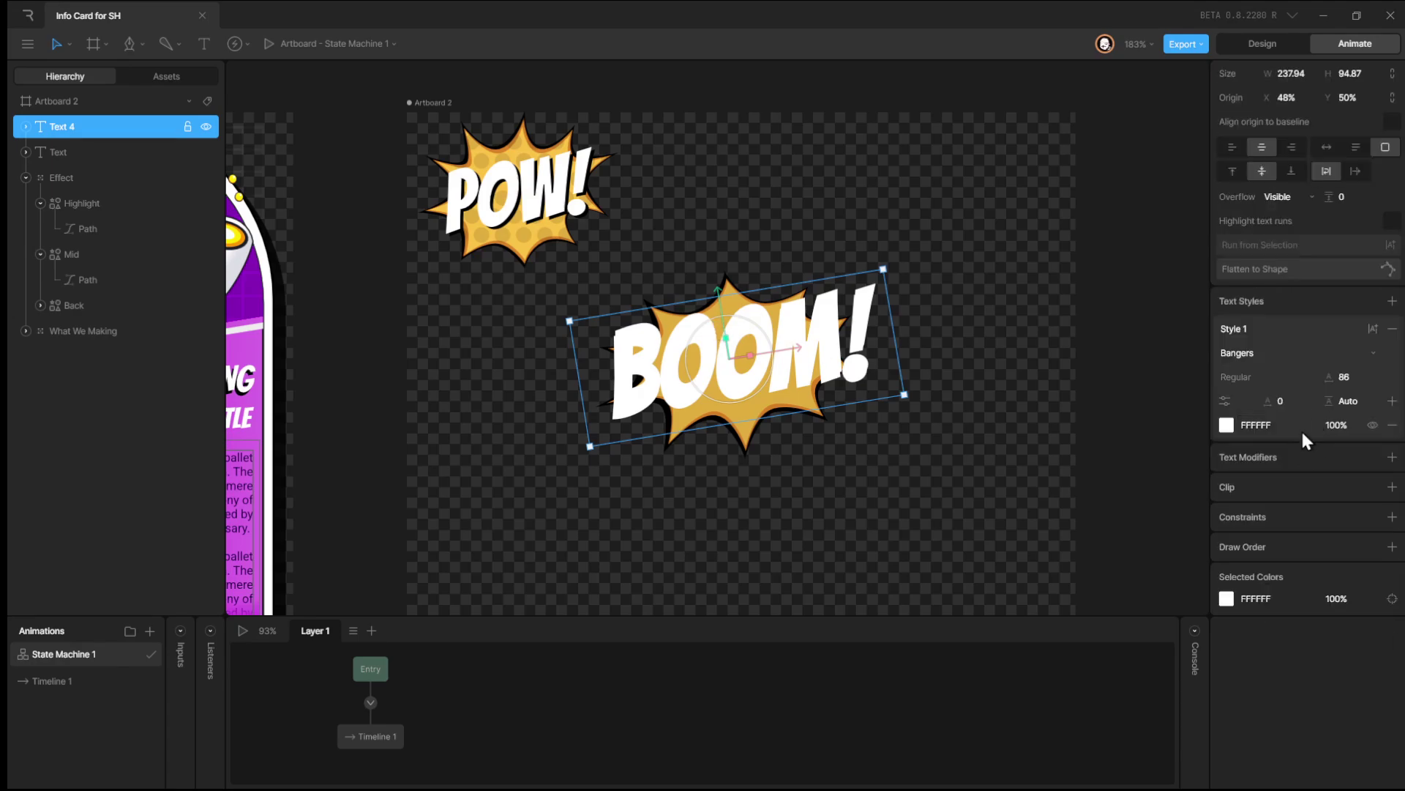
left_click(1228, 426)
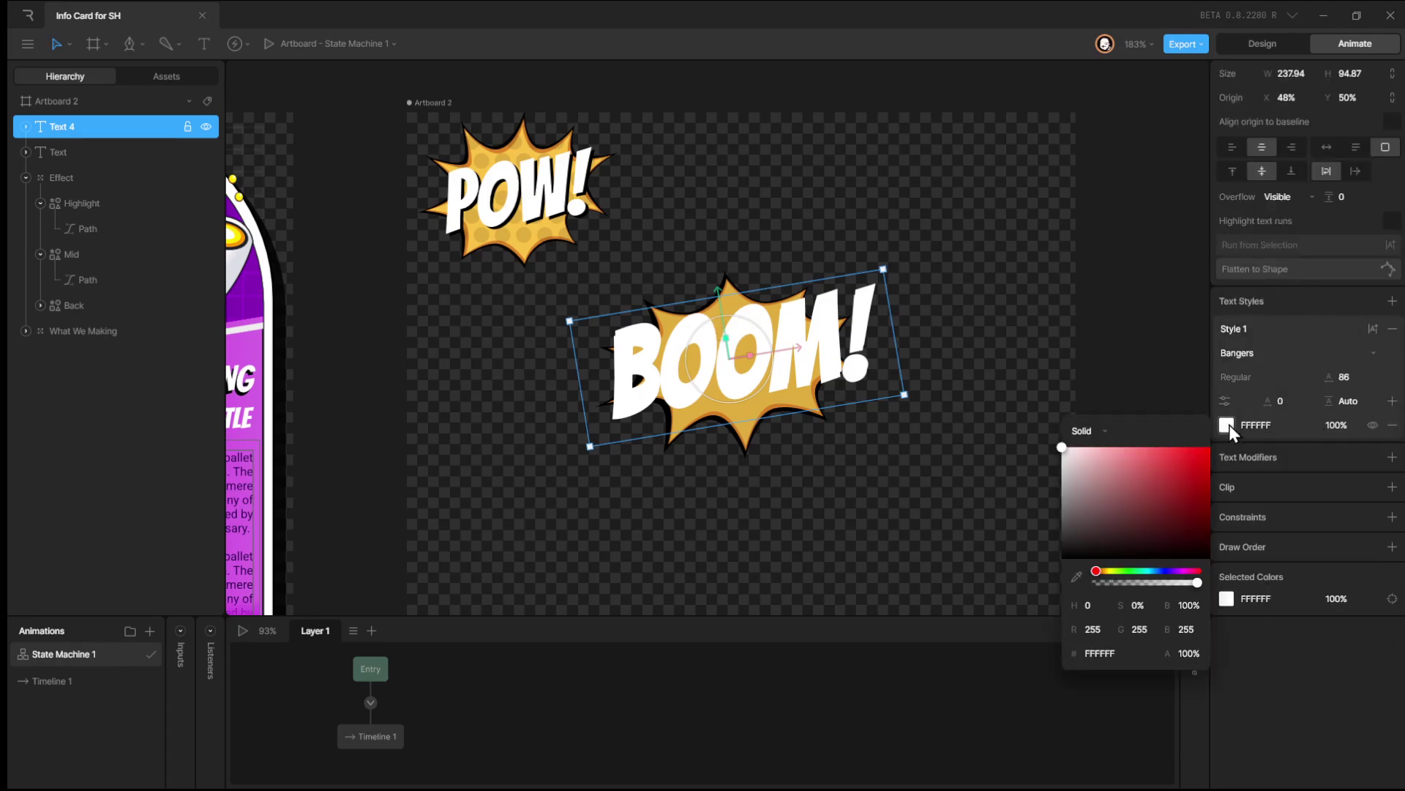
left_click_drag(1183, 476, 959, 639)
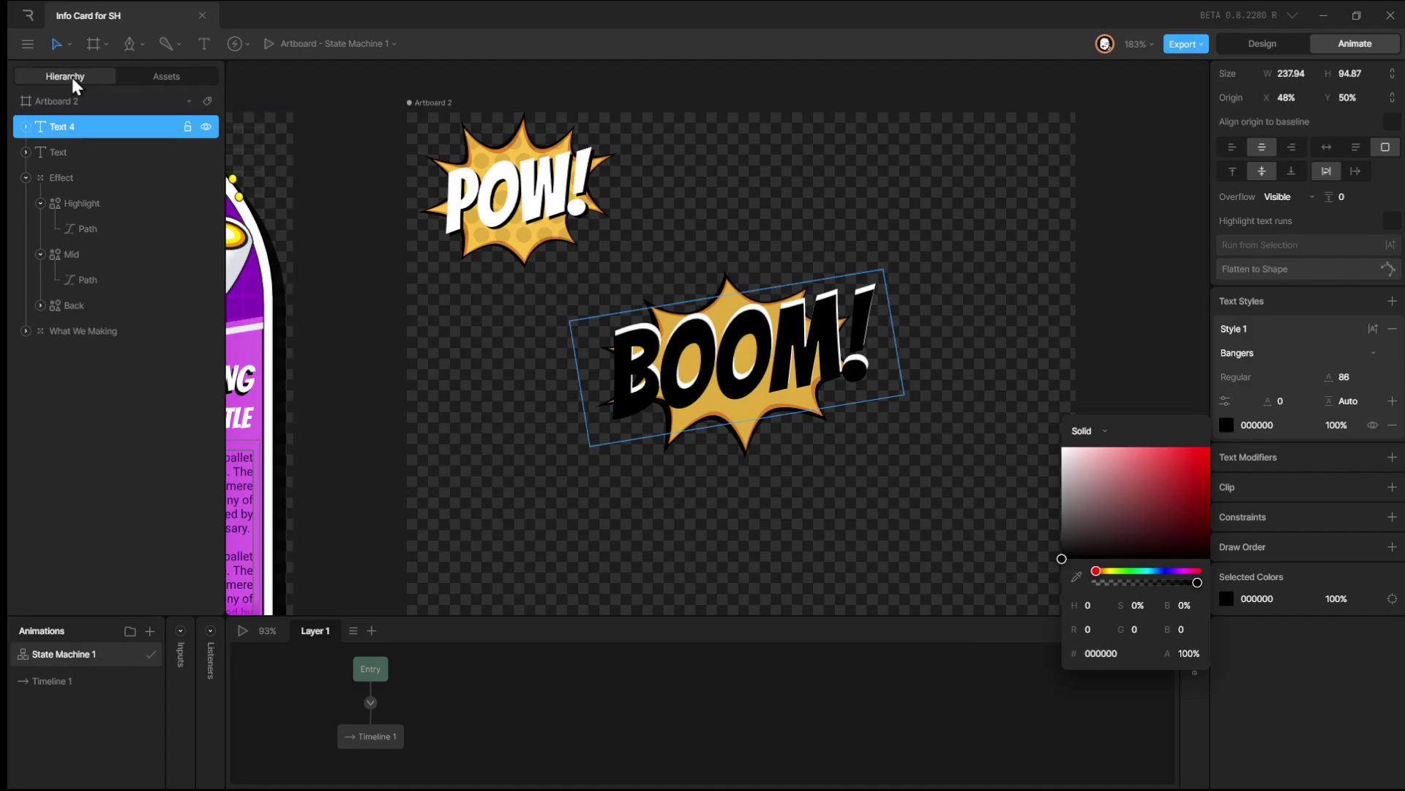
left_click_drag(94, 132, 57, 164)
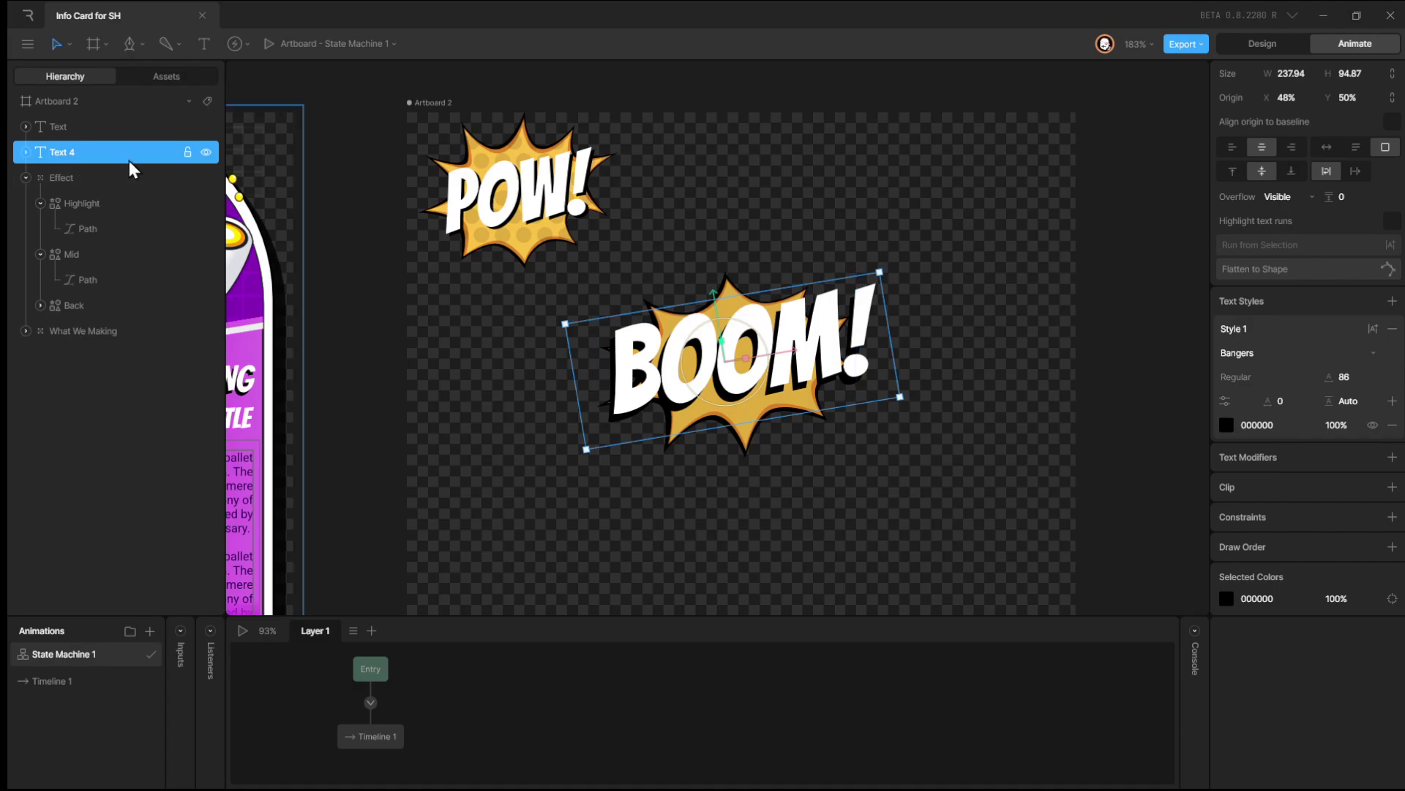
Duplicate the white BOOM! text and place the copy between the white original and the black shadow.
key("ctrl+d")
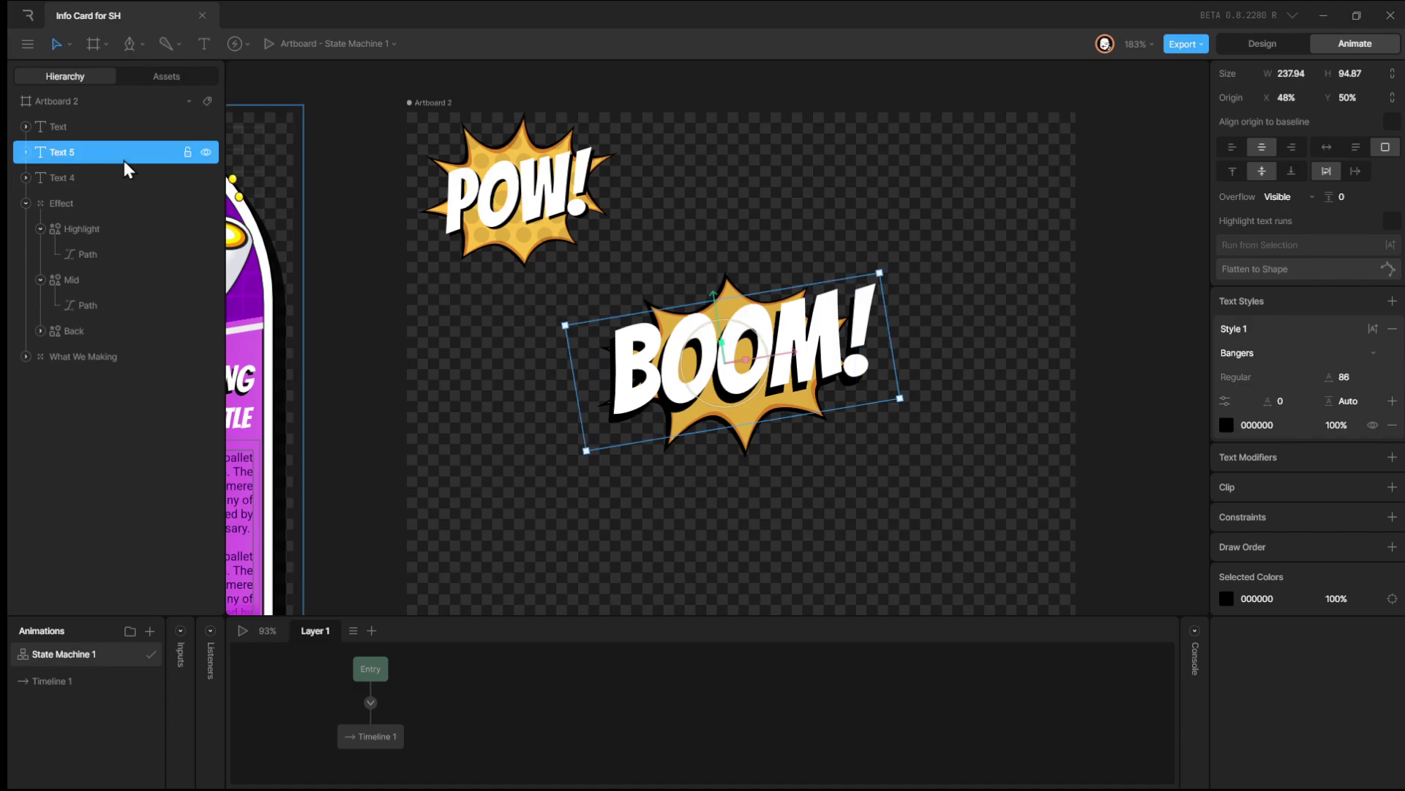
key("ctrl+z")
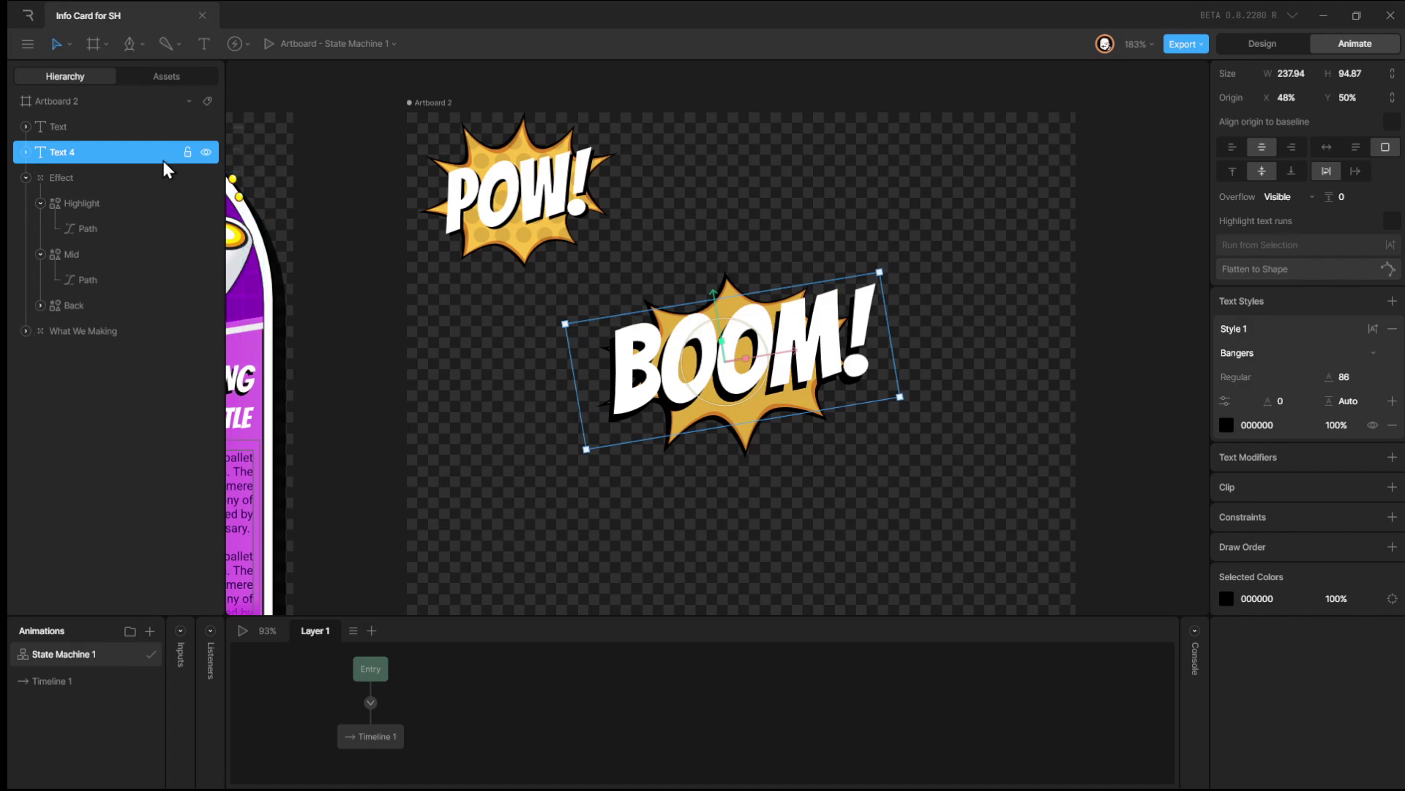
key("ctrl+shift+z")
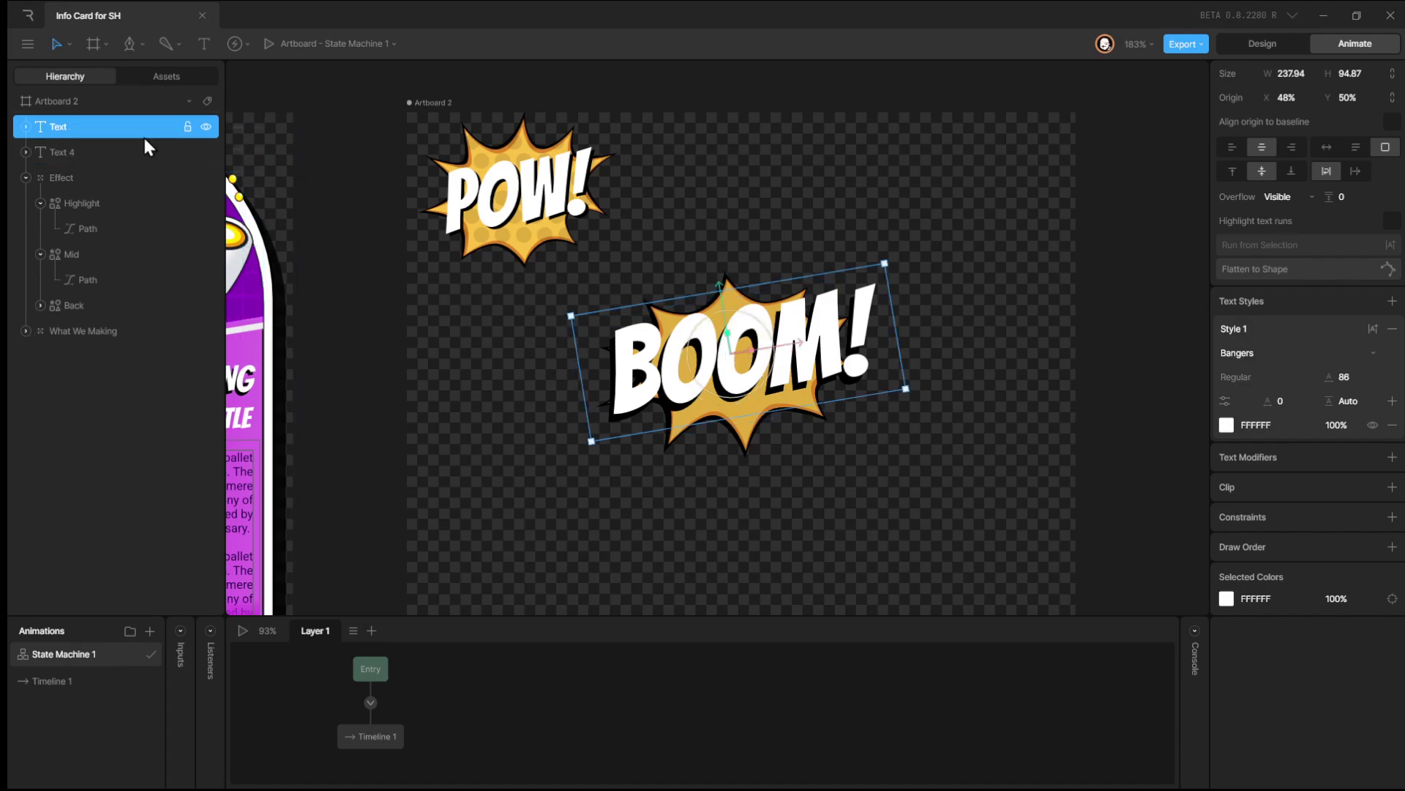
left_click_drag(142, 131, 133, 162)
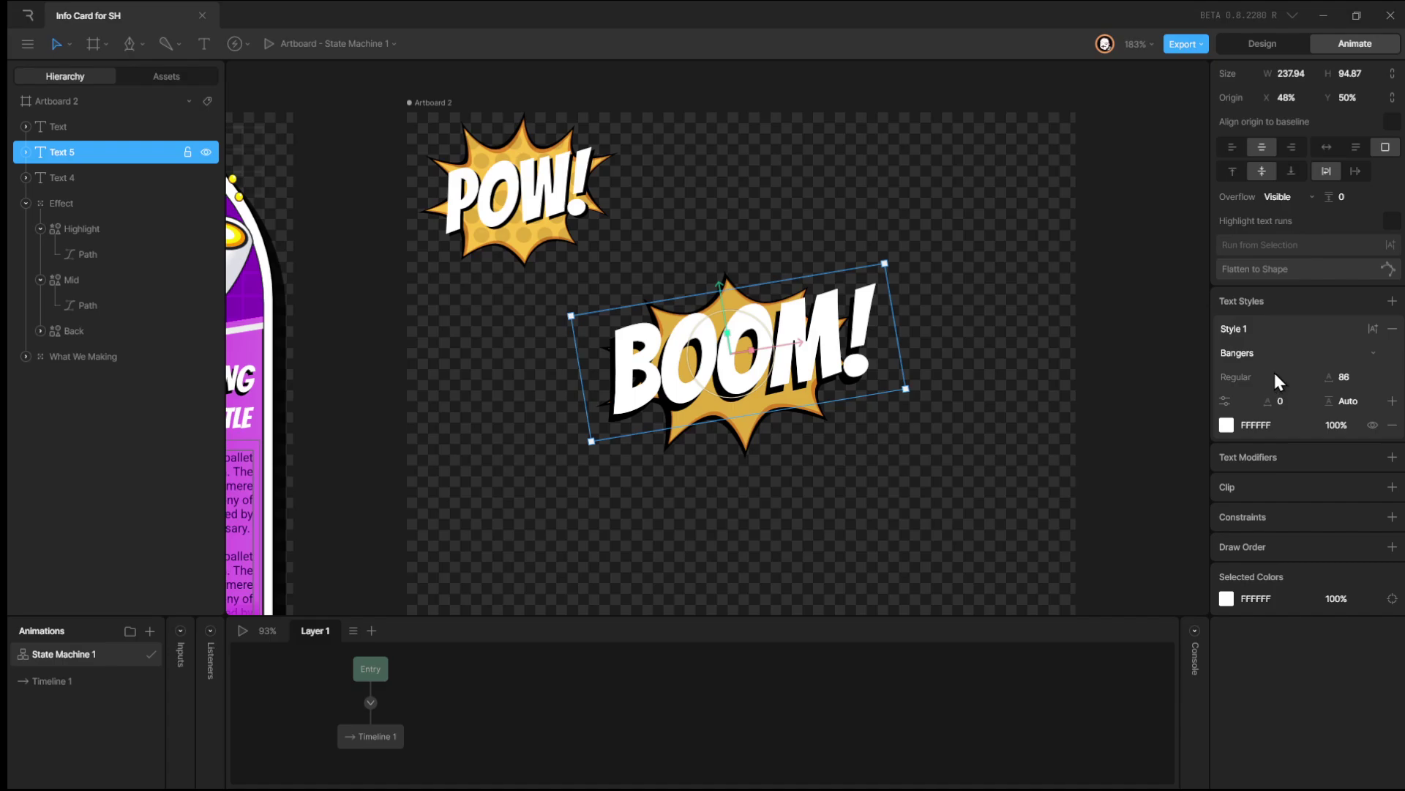
Nudge the middle BOOM! copy by small amounts to offset it slightly from the white original.
left_click(1273, 423)
scroll(910, 344, "up", 3)
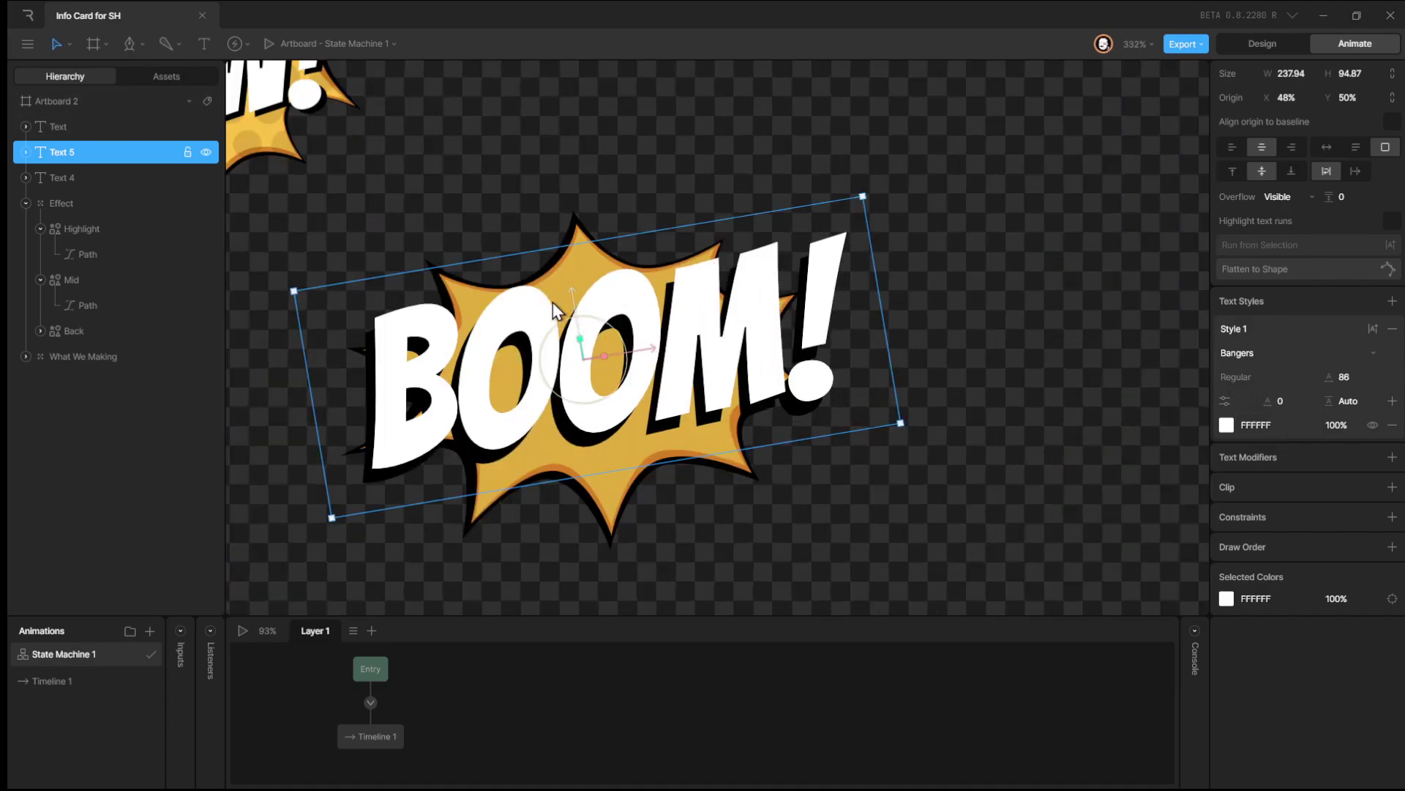
key("Up")
key("Up")
key("Left")
key("Right")
key("Right")
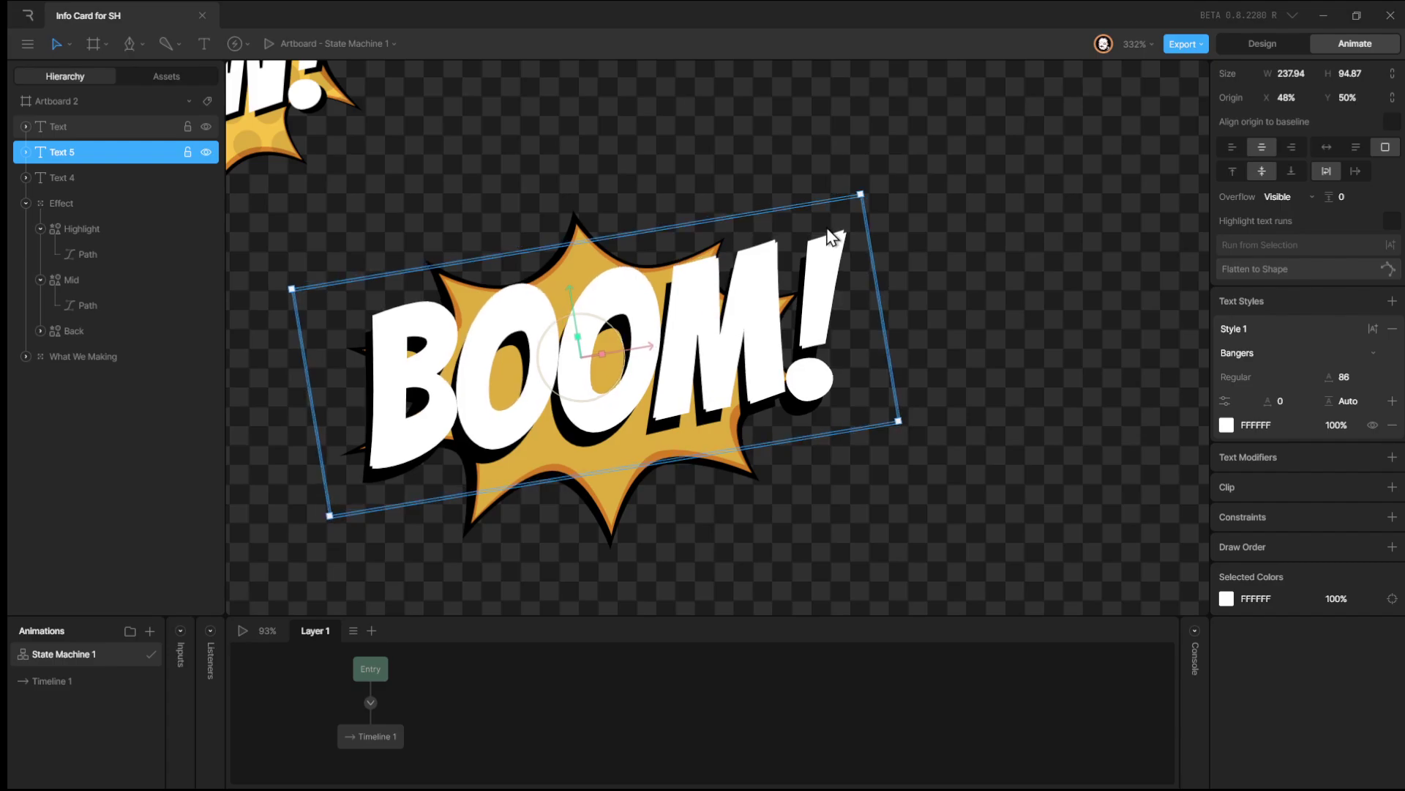
key("Down")
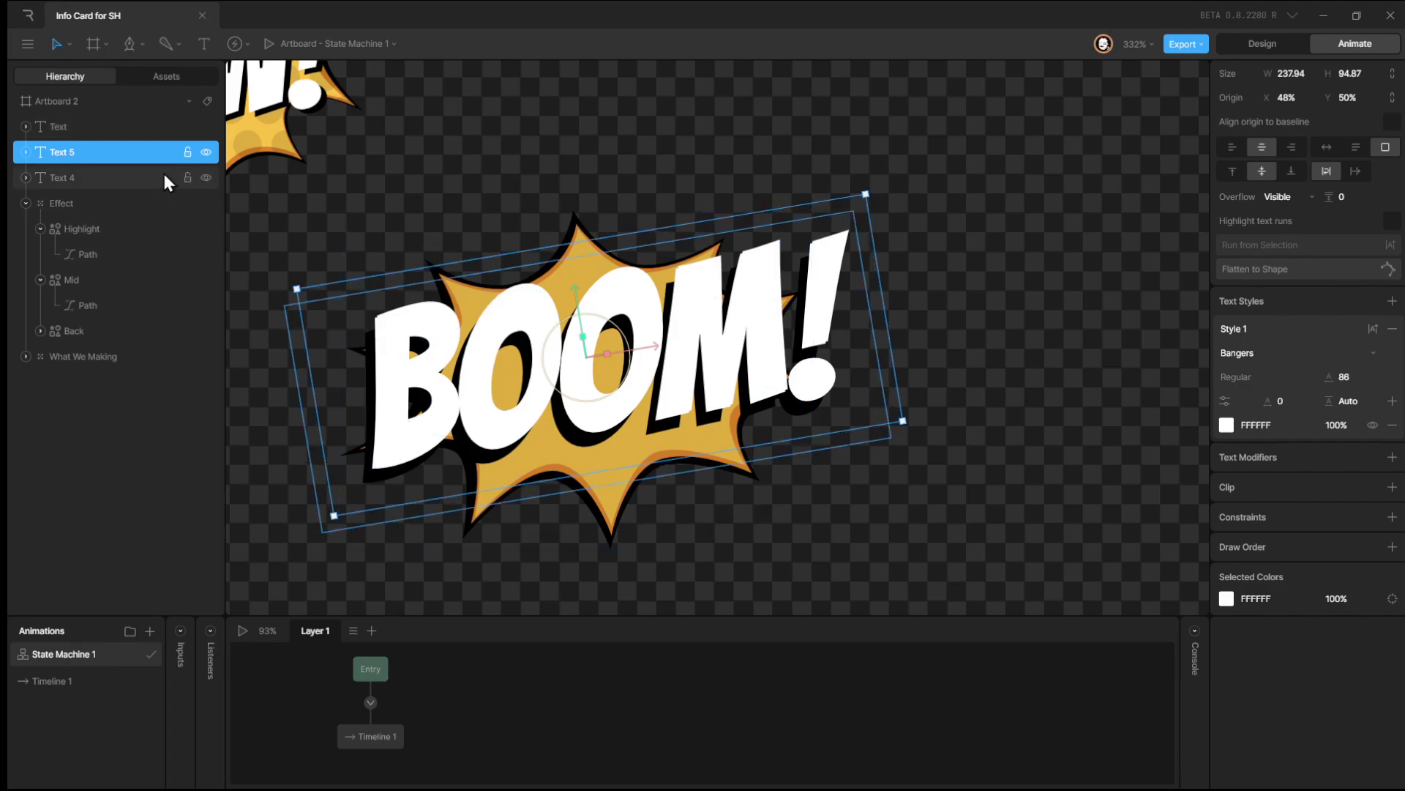
Change the middle BOOM! copy's fill to black 000000.
left_click(1227, 425)
left_click(1113, 509)
left_click_drag(1066, 566, 994, 644)
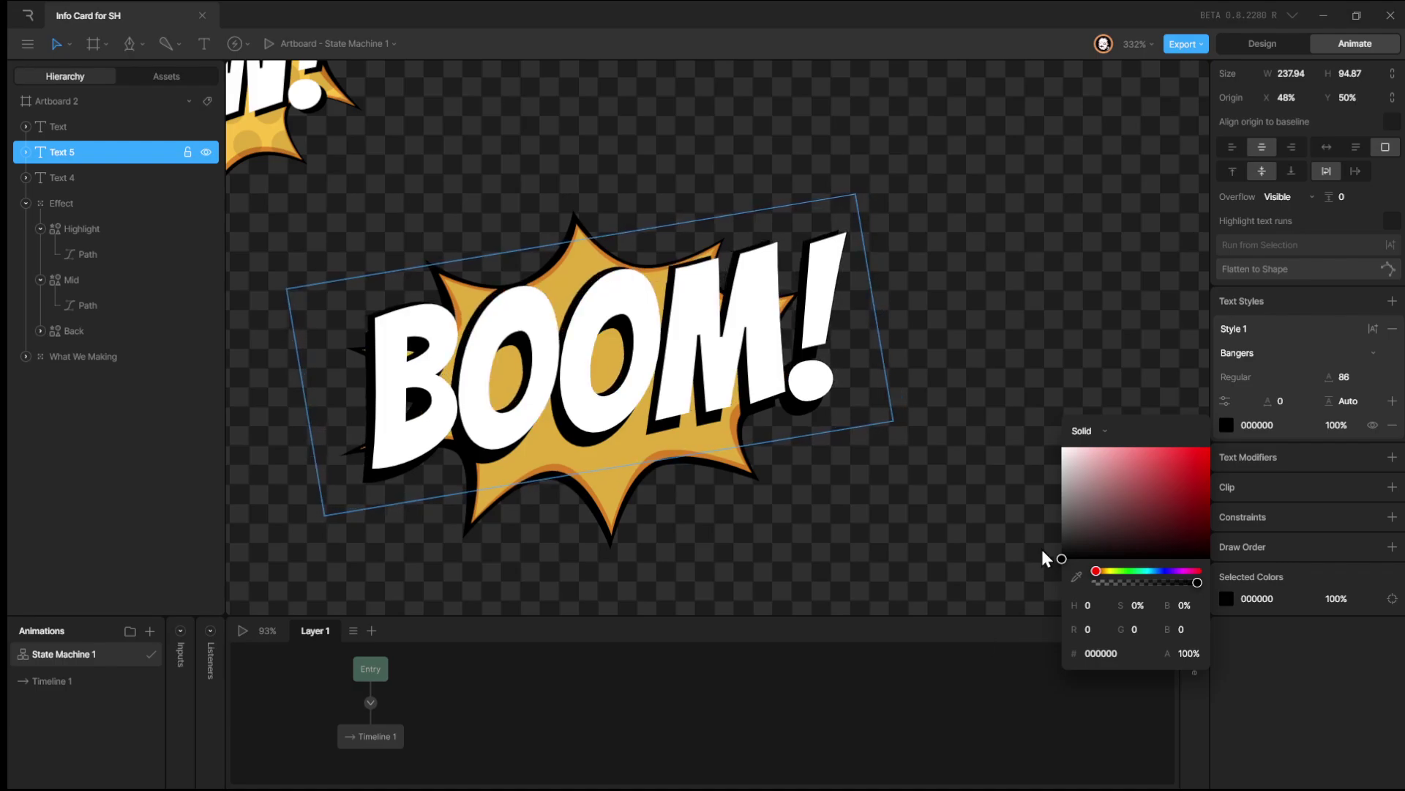
Try adjusting the middle BOOM! copy's text box, undo that change, and delete the copy.
left_click_drag(873, 296, 909, 296)
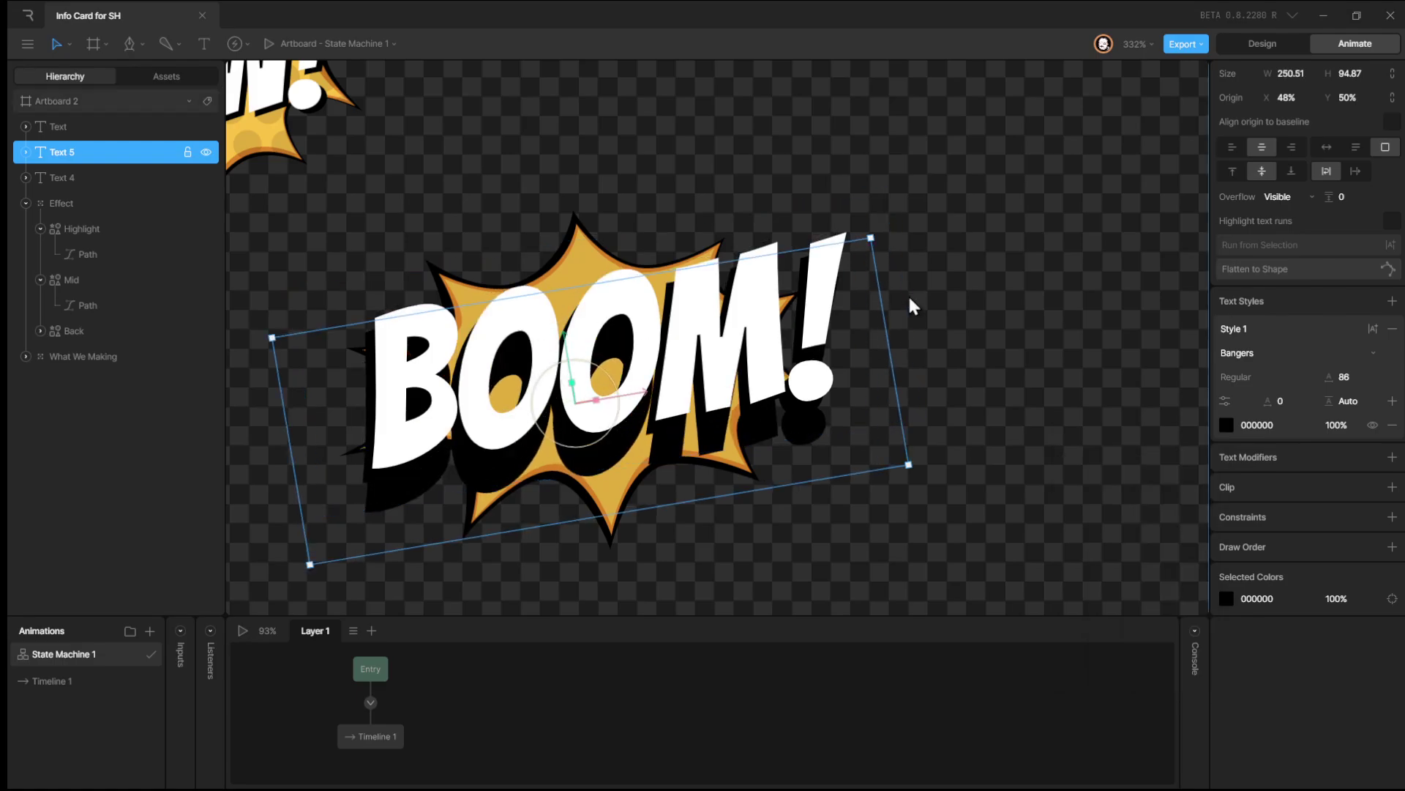
key("ctrl+z")
key("Delete")
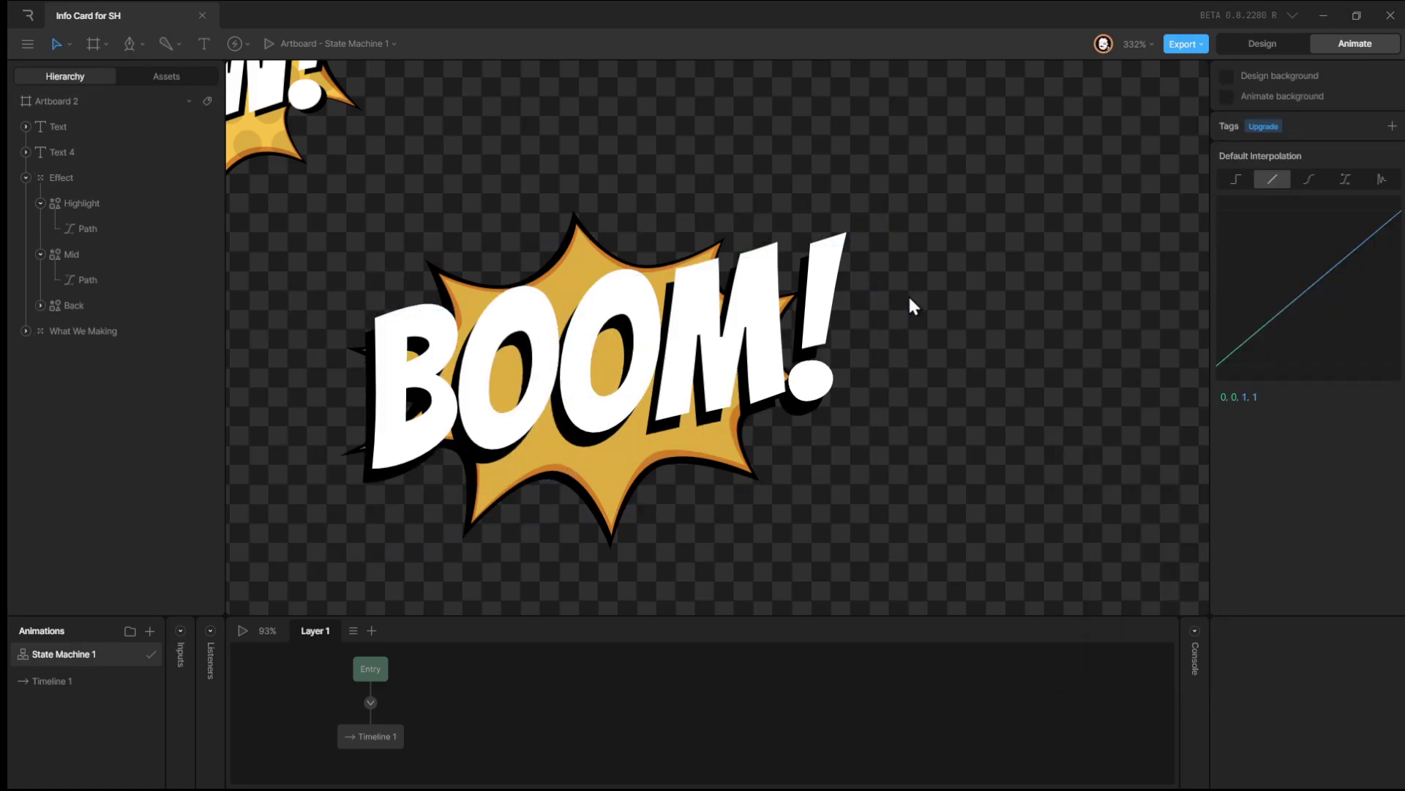
left_click(786, 284)
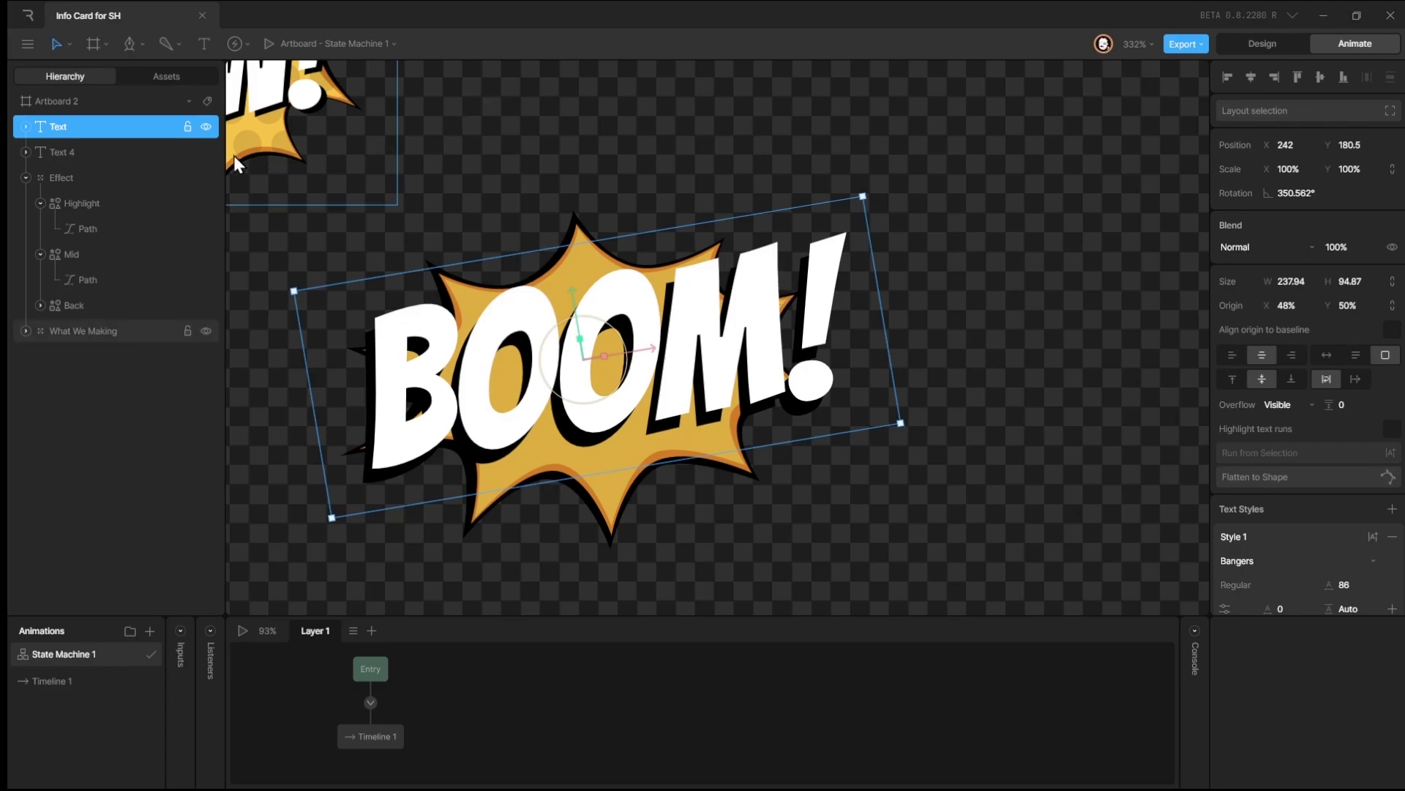
Delete the black BOOM! shadow text, then duplicate the white BOOM! text and hide the copy.
left_click(143, 151)
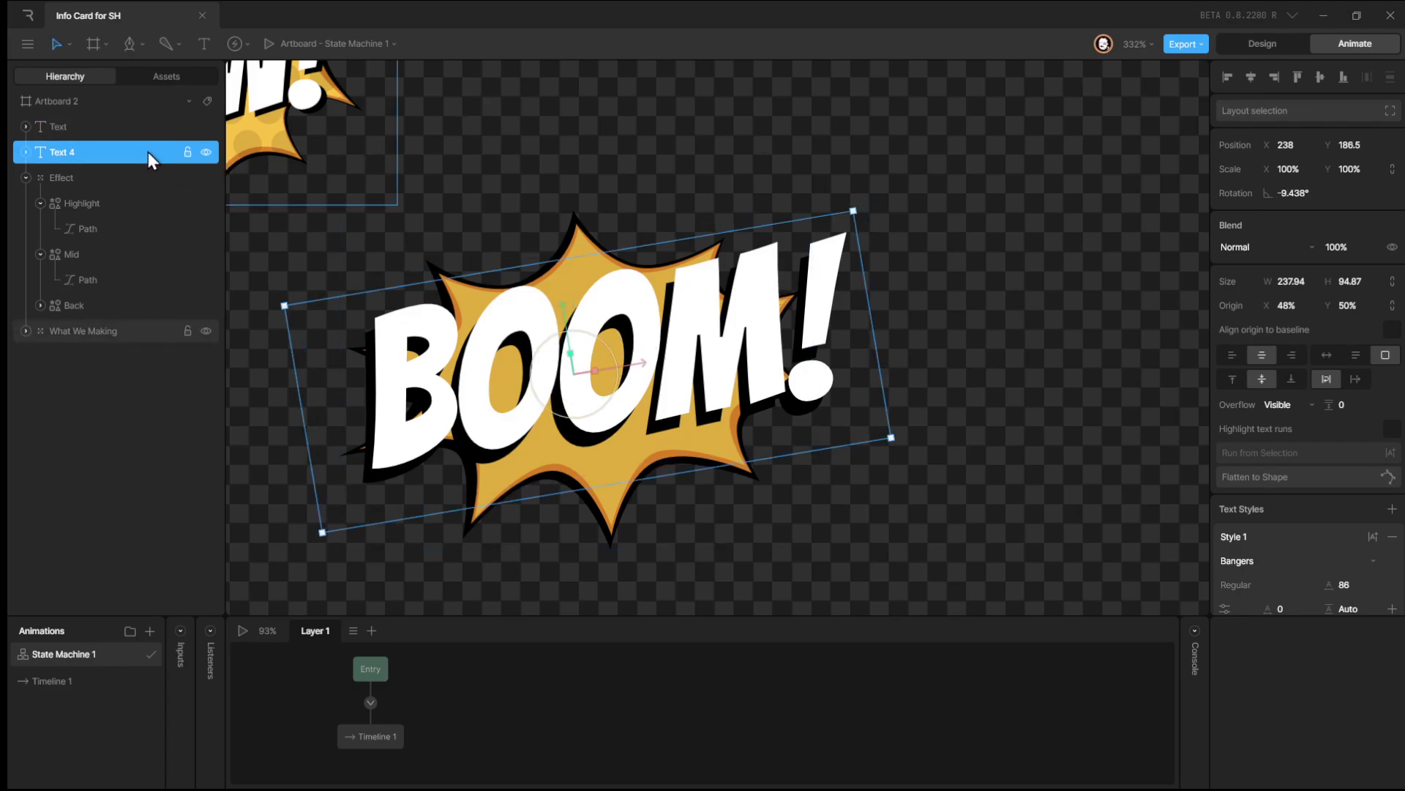
key("Delete")
left_click(782, 318)
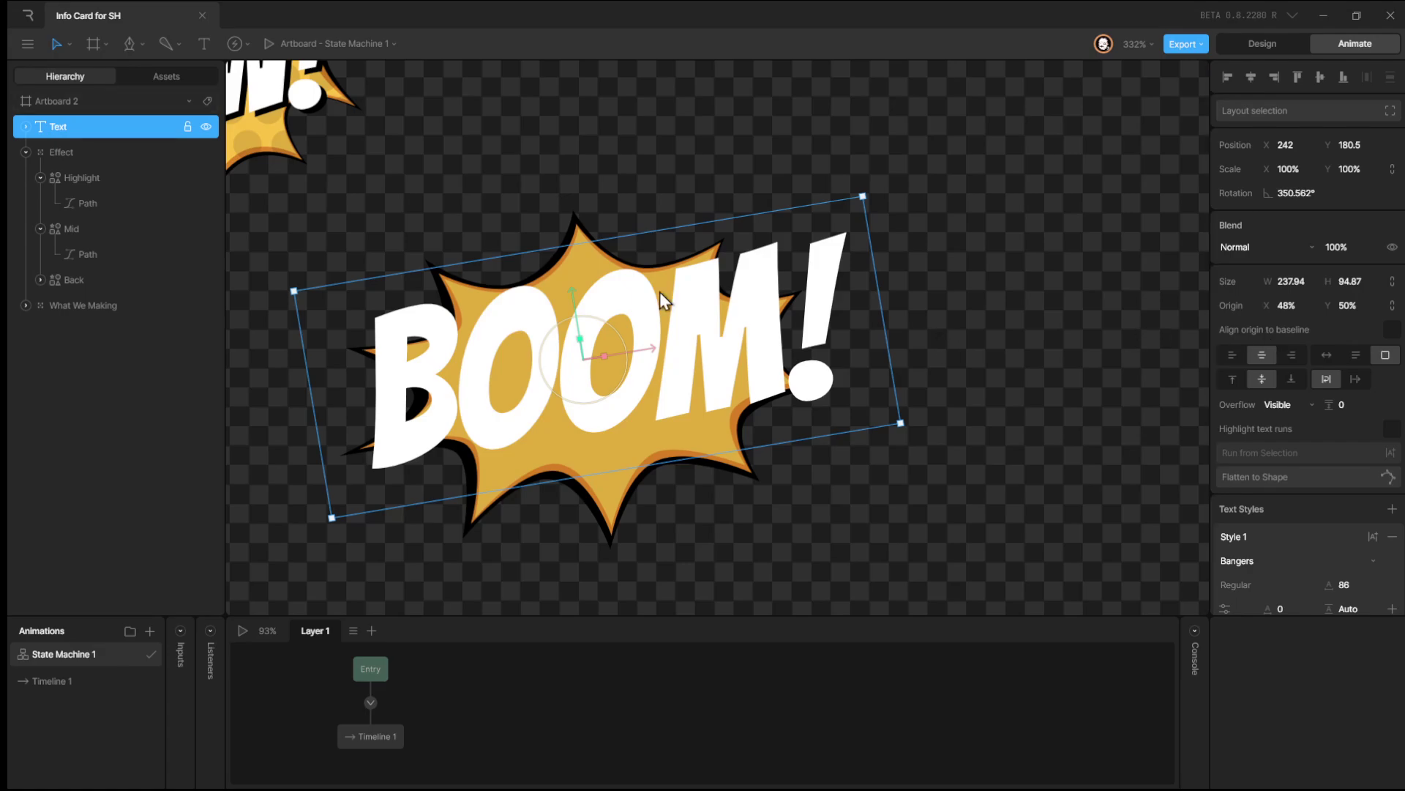
key("ctrl+z")
left_click(204, 127)
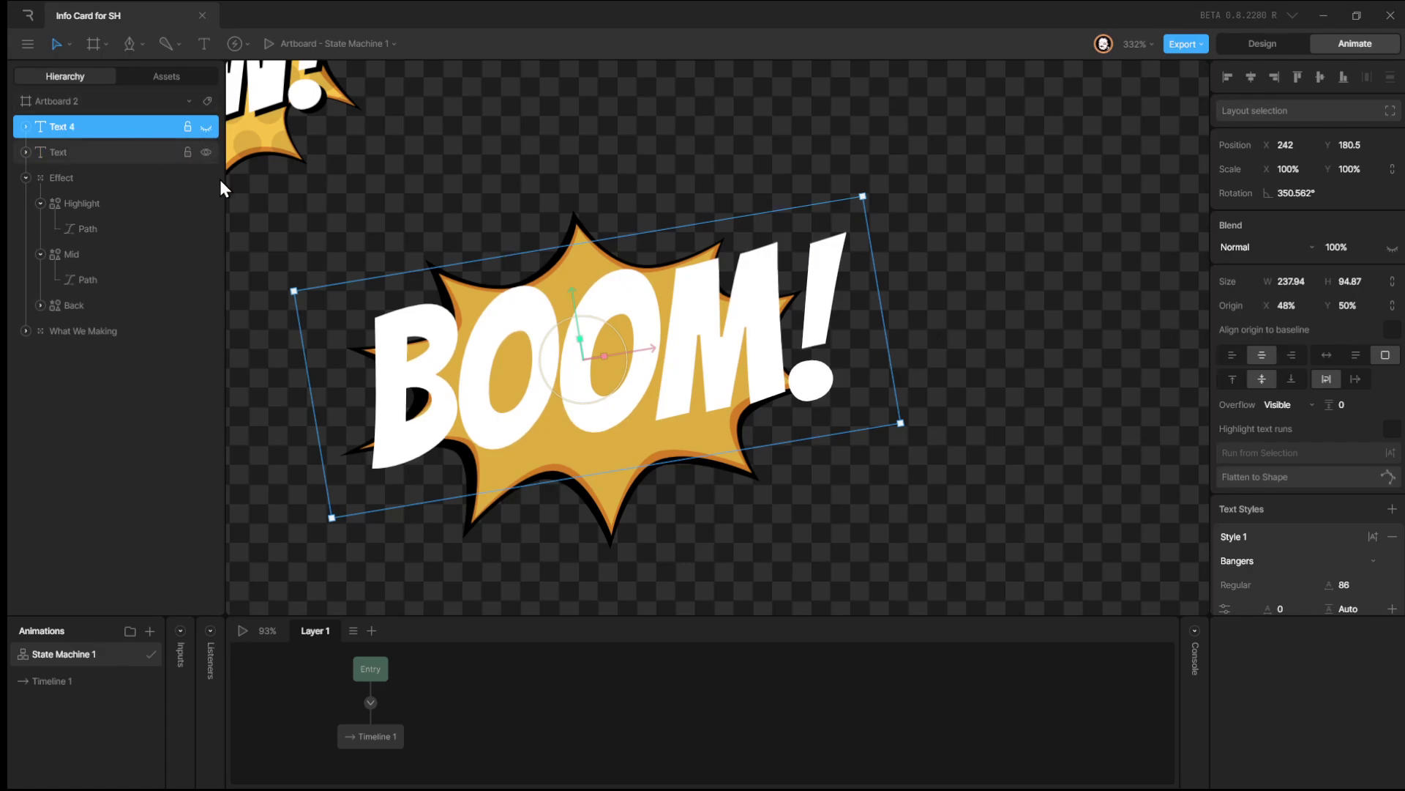
Flatten the visible white BOOM! text into a vector shape.
left_click(156, 150)
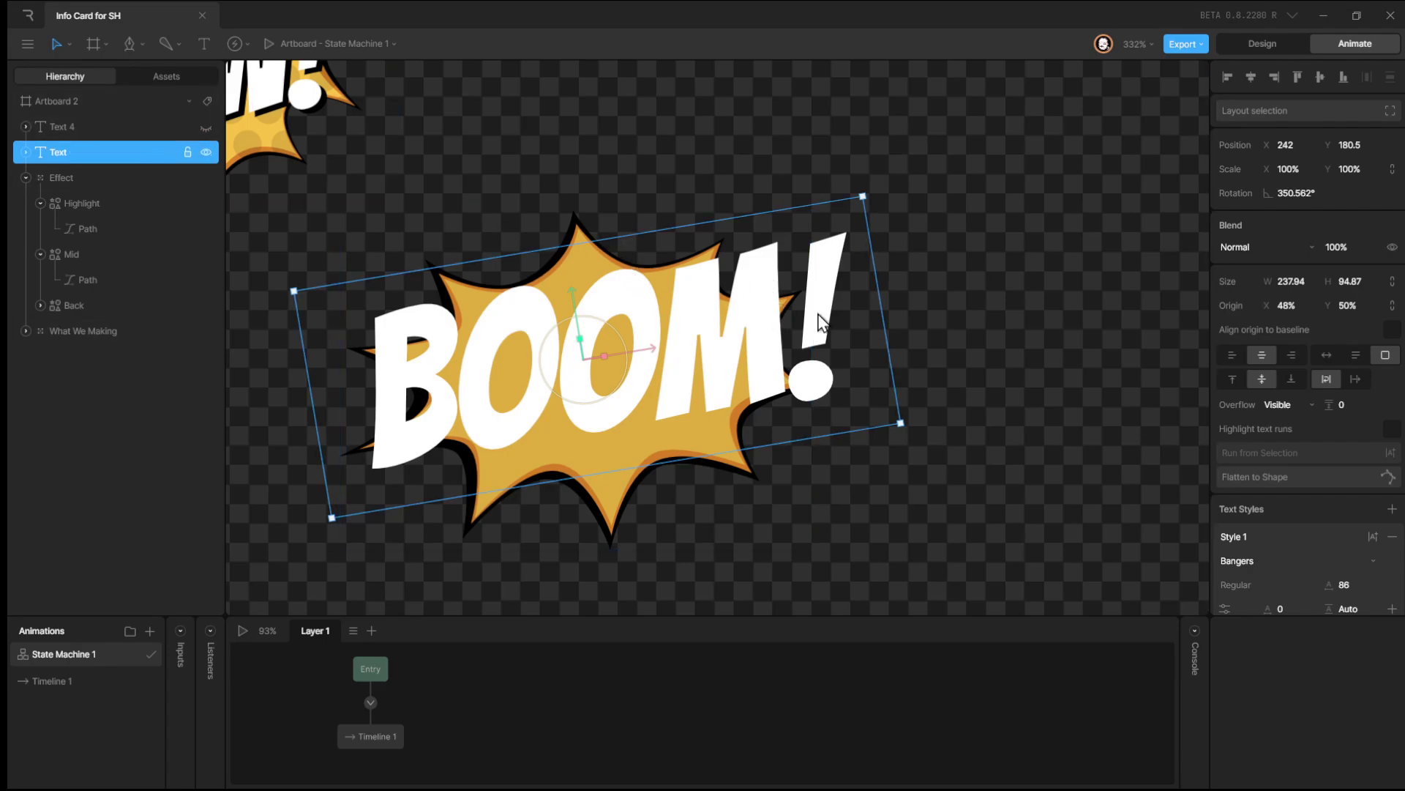
left_click(1259, 478)
left_click_drag(1006, 435, 749, 361)
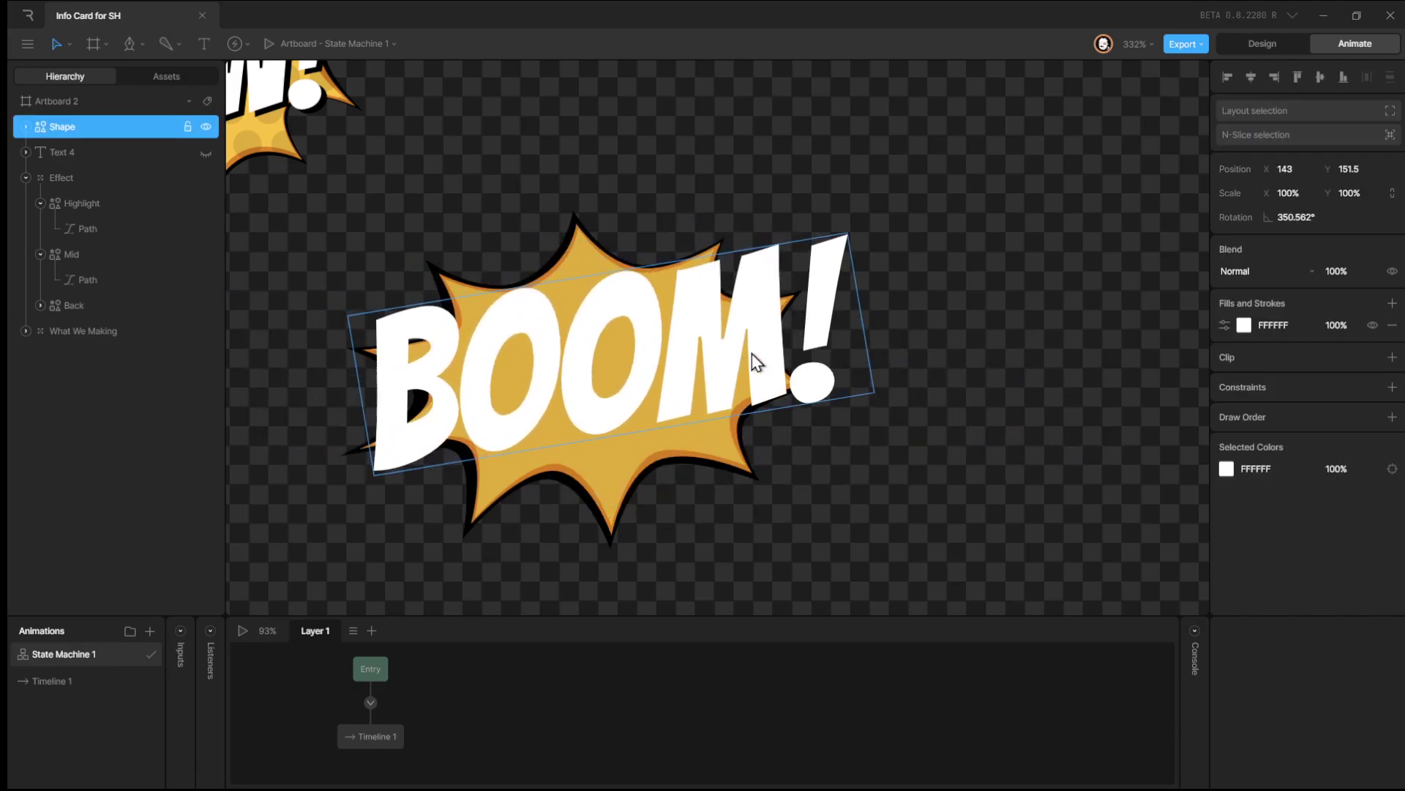
Add a black 000000 stroke with a thickness of 2 to the flattened BOOM! shape.
left_click(1392, 303)
left_click(1341, 360)
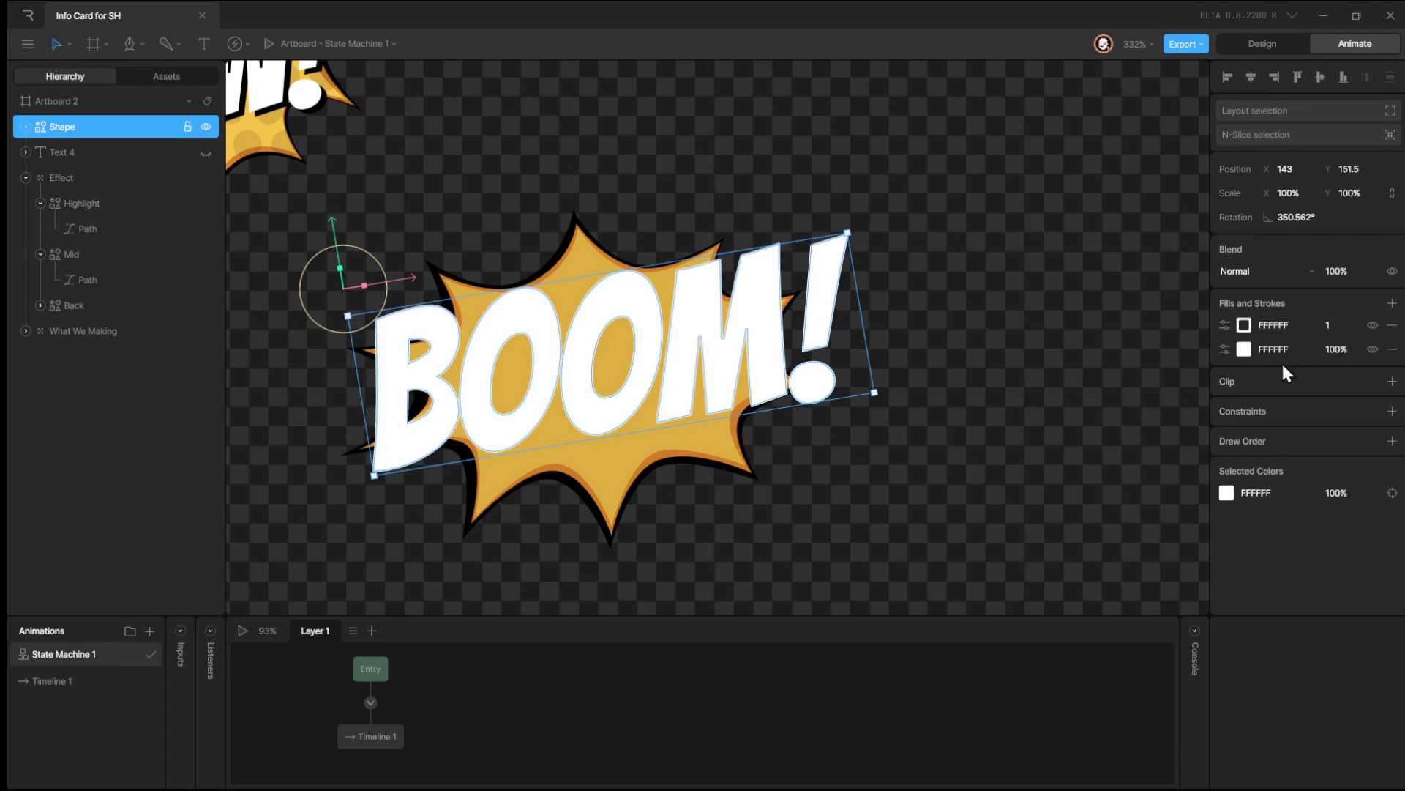
left_click(1244, 324)
left_click_drag(1093, 443, 704, 580)
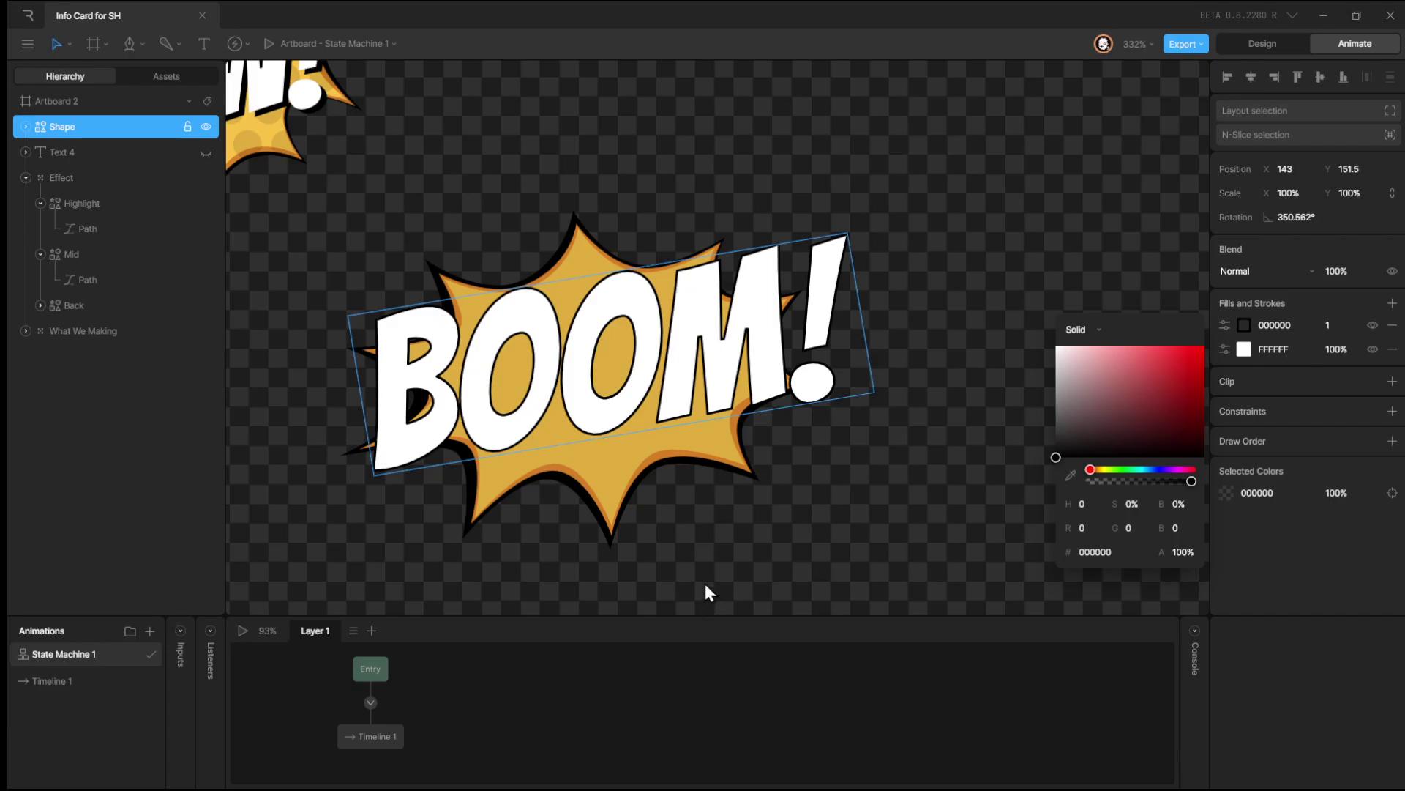
left_click(1346, 328)
left_click_drag(1346, 327, 1346, 327)
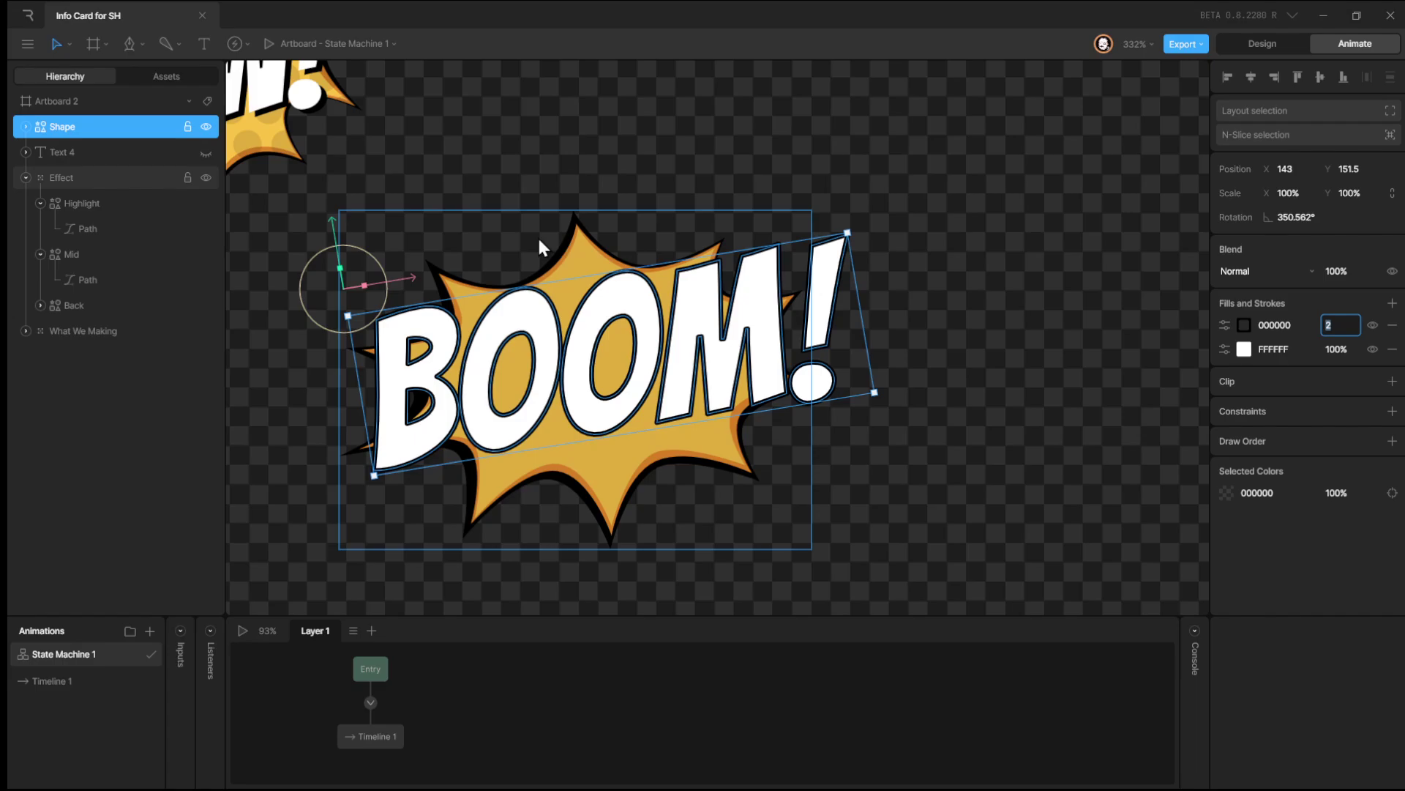
Try duplicating the outlined BOOM! shape in place and undo each copy.
left_click(142, 136)
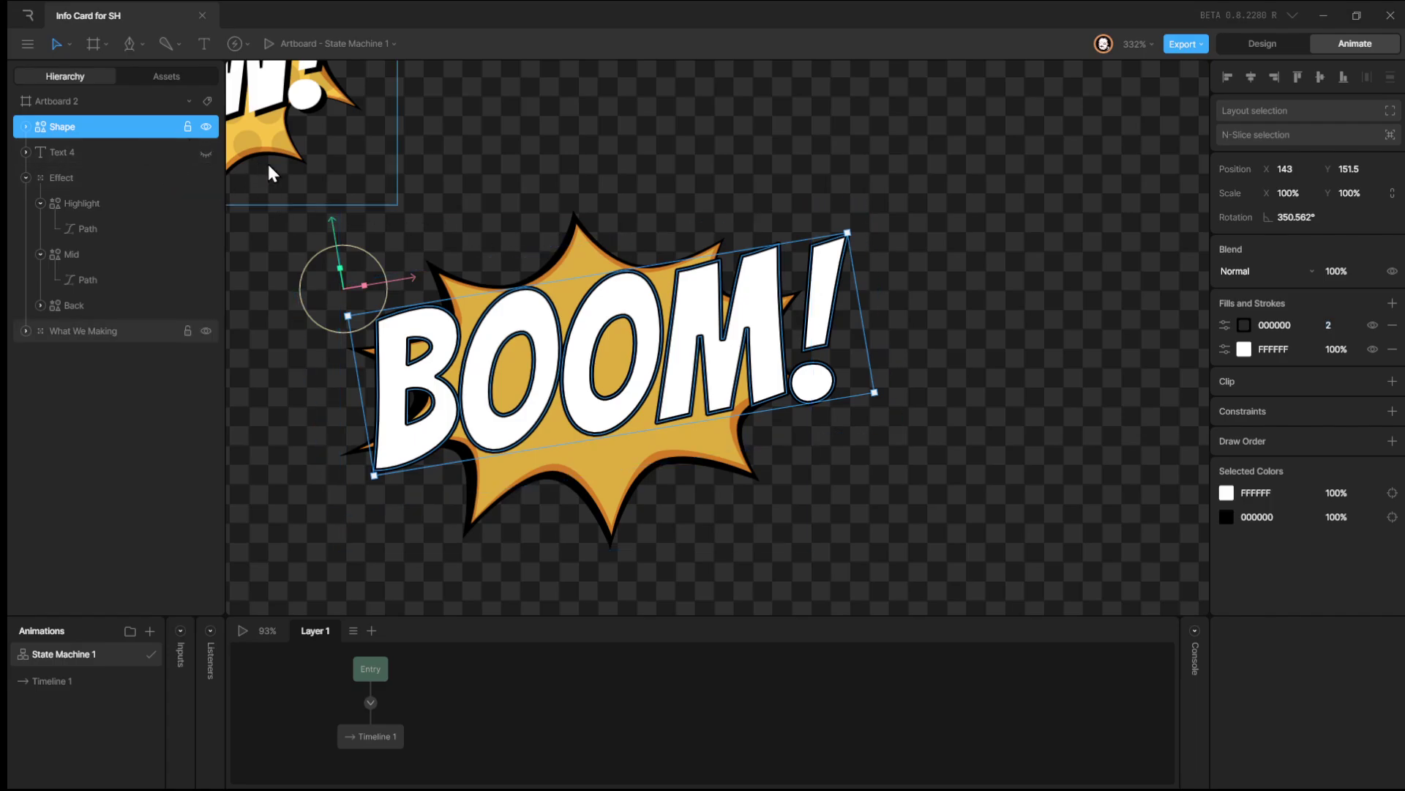
key("ctrl+d")
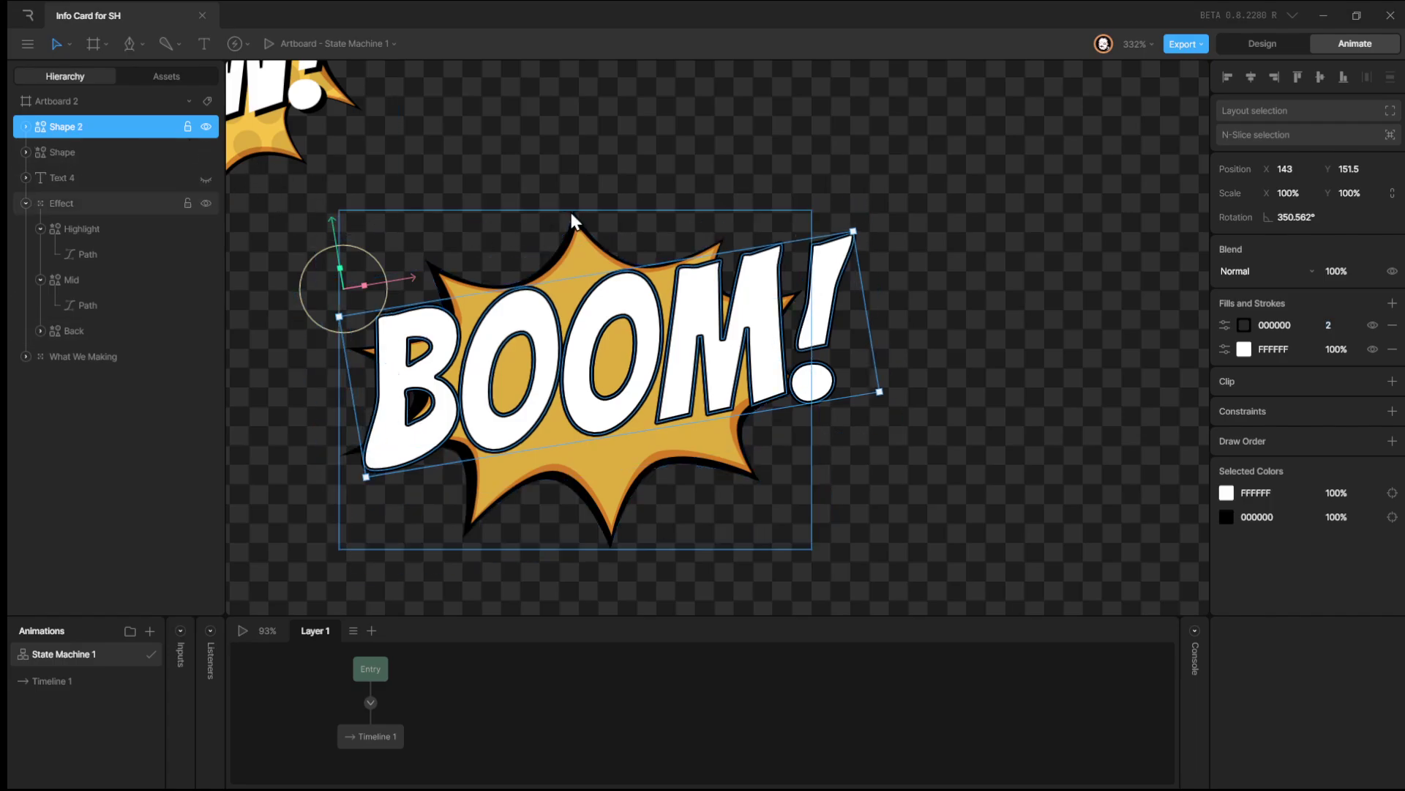
key("ctrl+z")
left_click(590, 129)
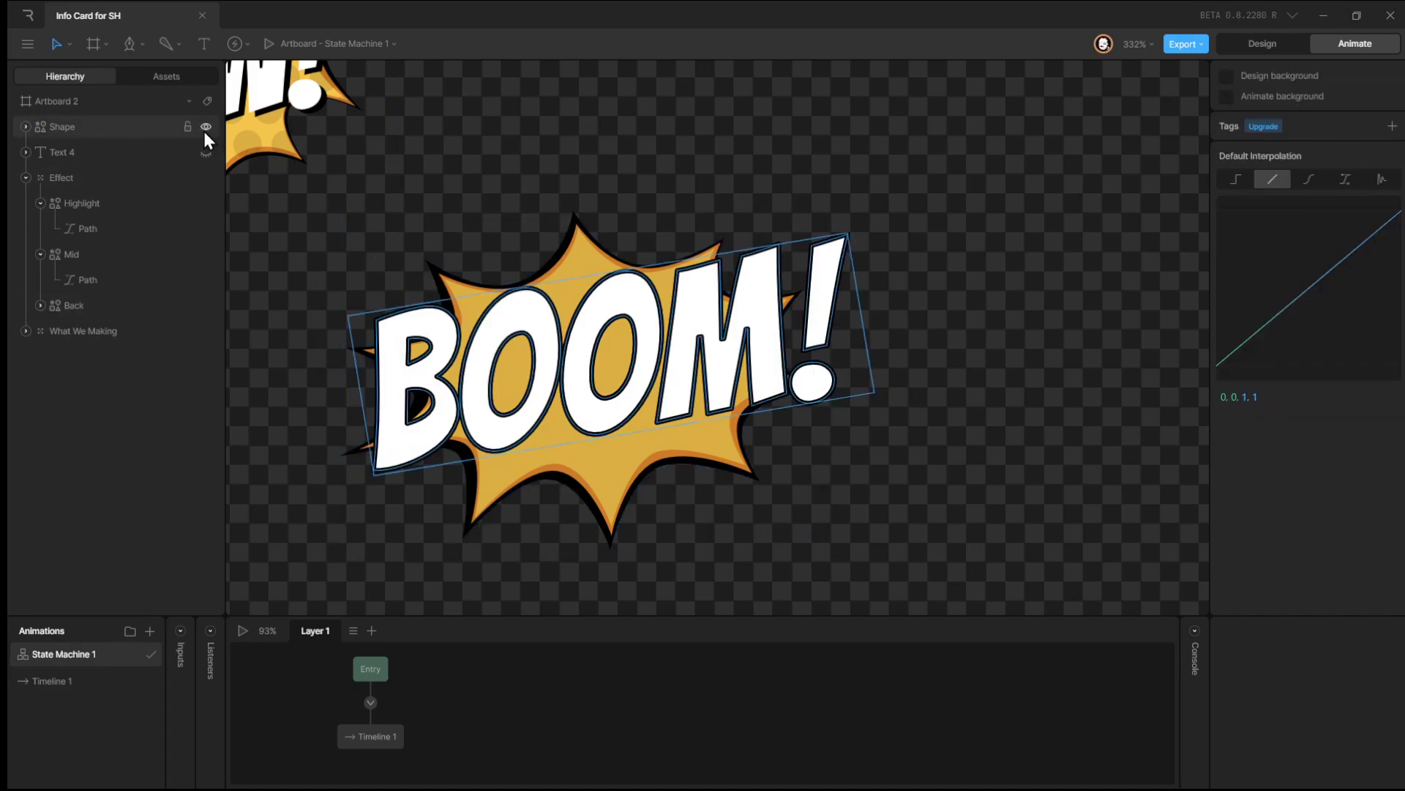
left_click(139, 150)
left_click(63, 128)
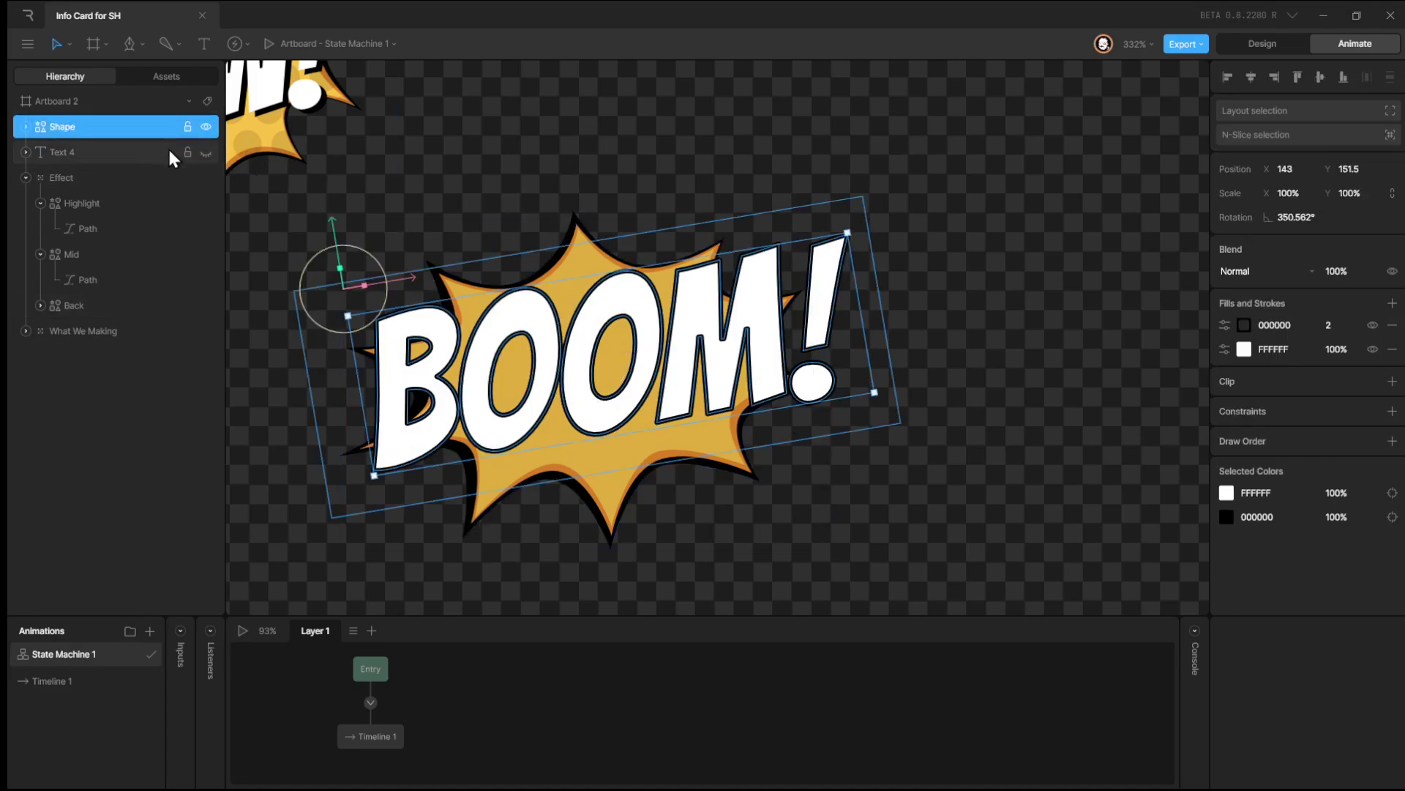
key("ctrl+d")
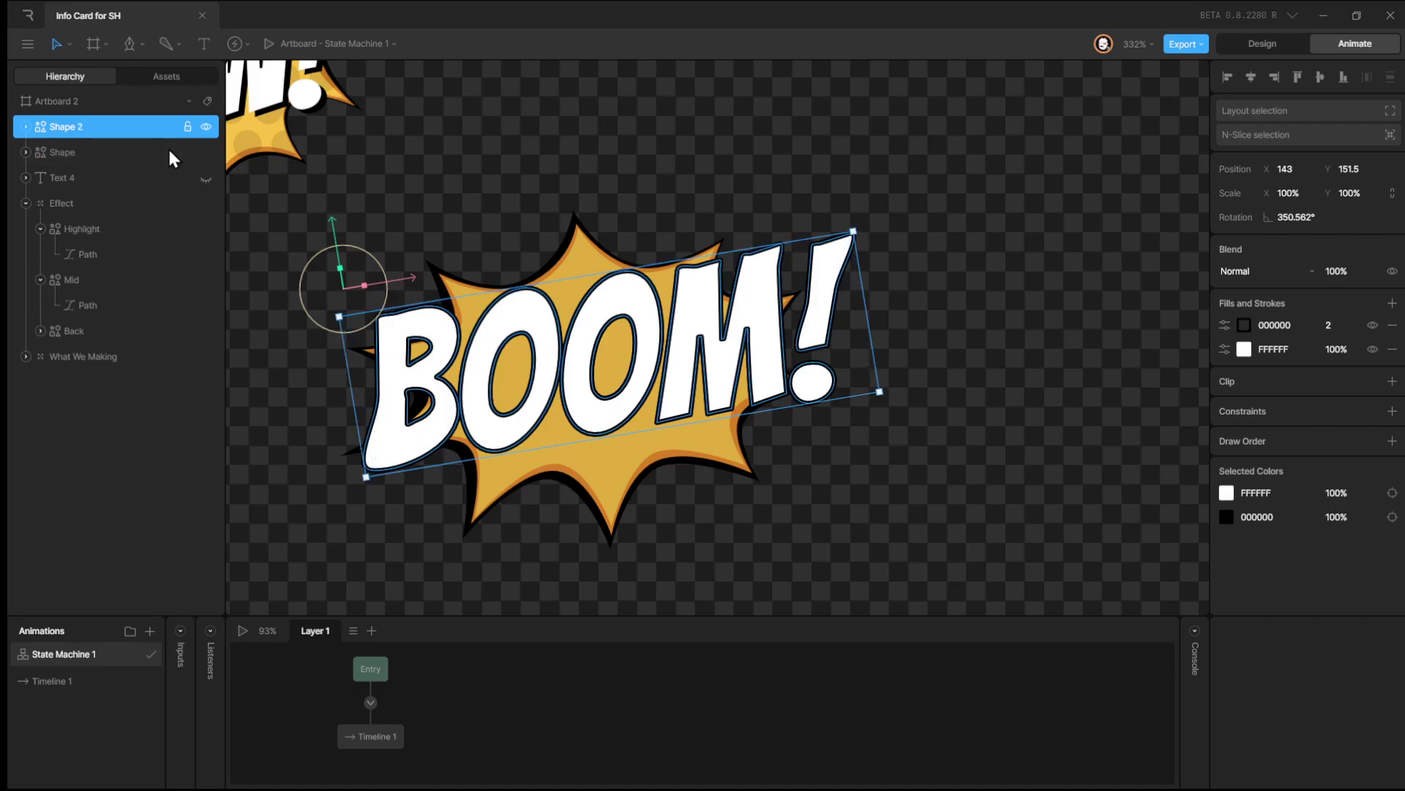
key("ctrl+z")
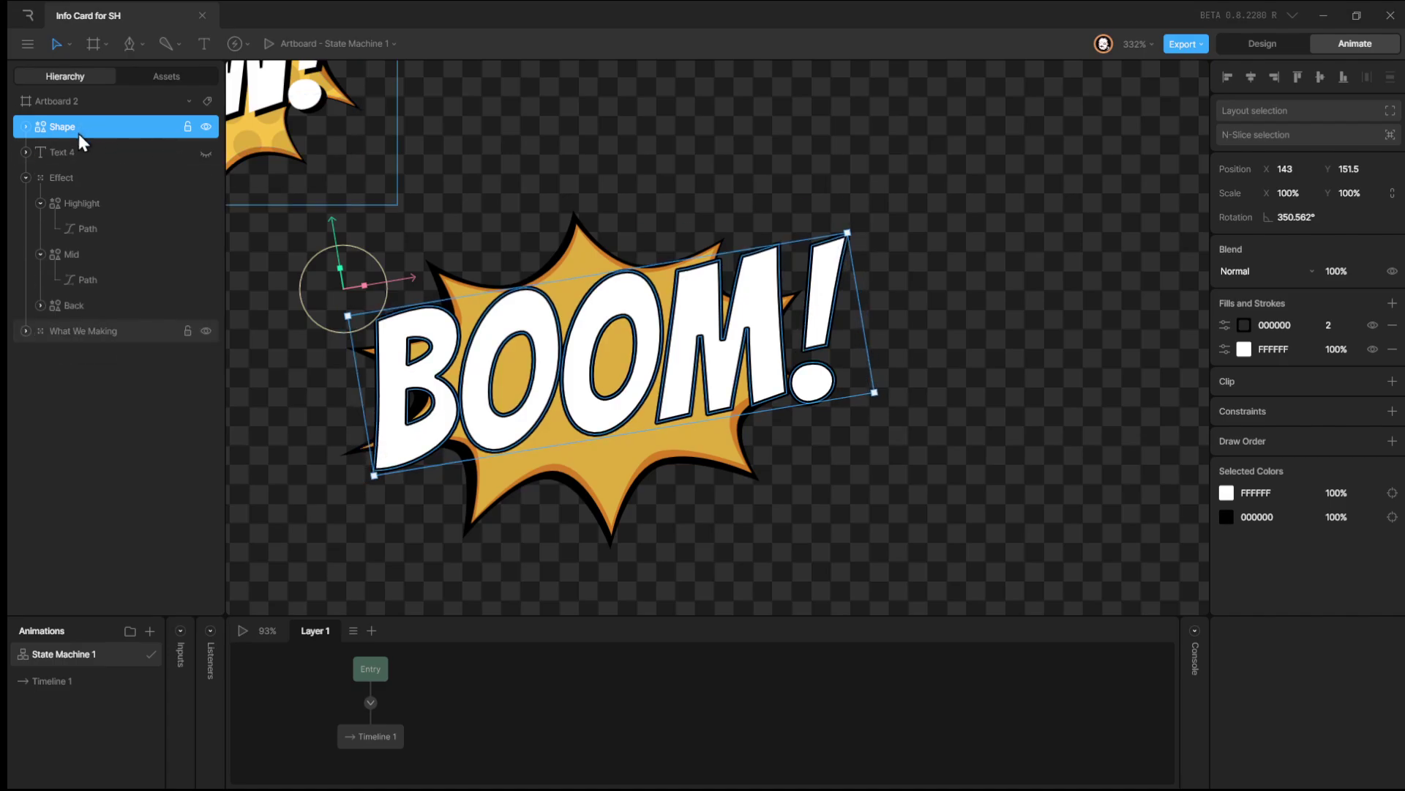
Try duplicating the outlined BOOM! shape and moving the copy up by 40, then undo both changes.
left_click(25, 127)
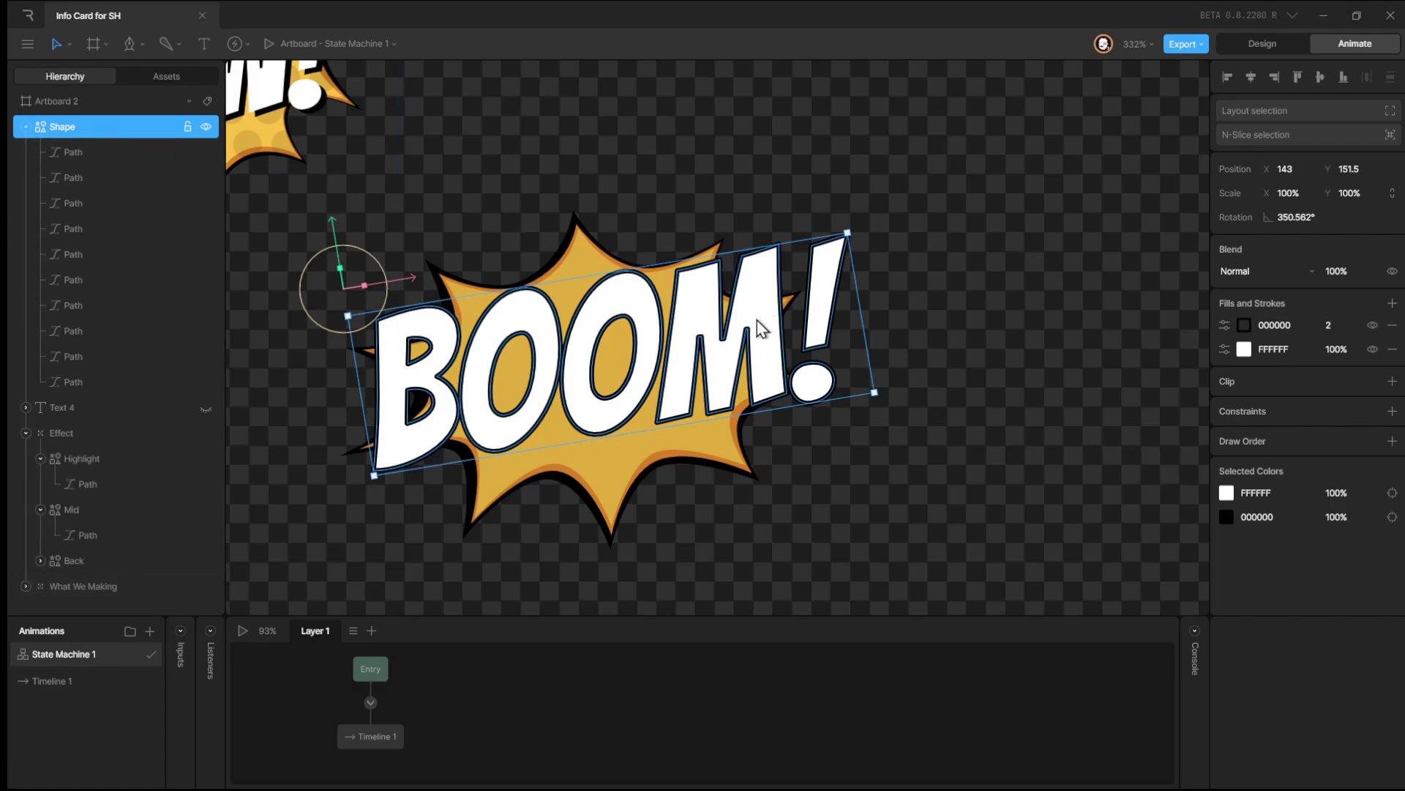
key("ctrl+d")
key("shift+Up")
key("shift+Up")
key("shift+Up")
key("shift+Up")
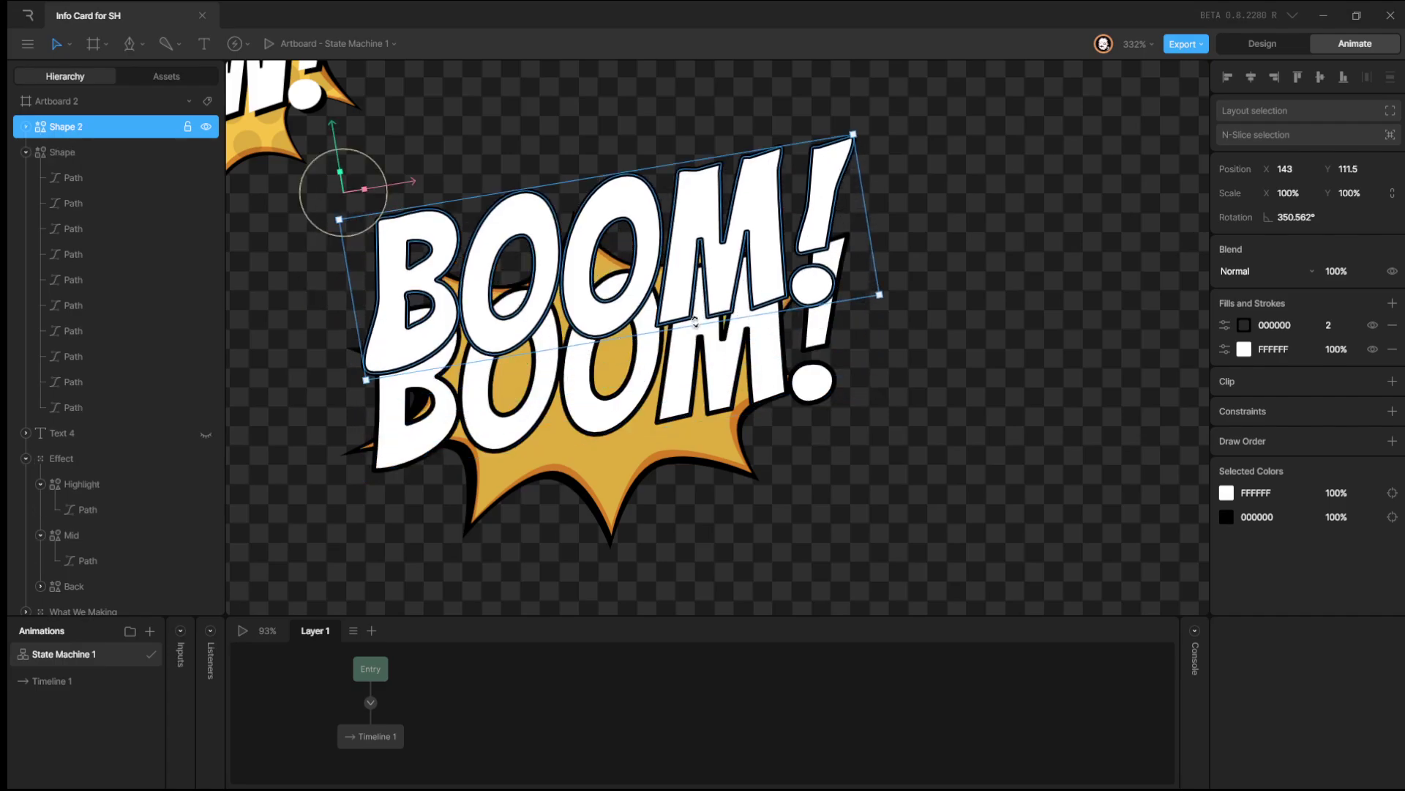
key("ctrl+z")
key("ctrl+z")
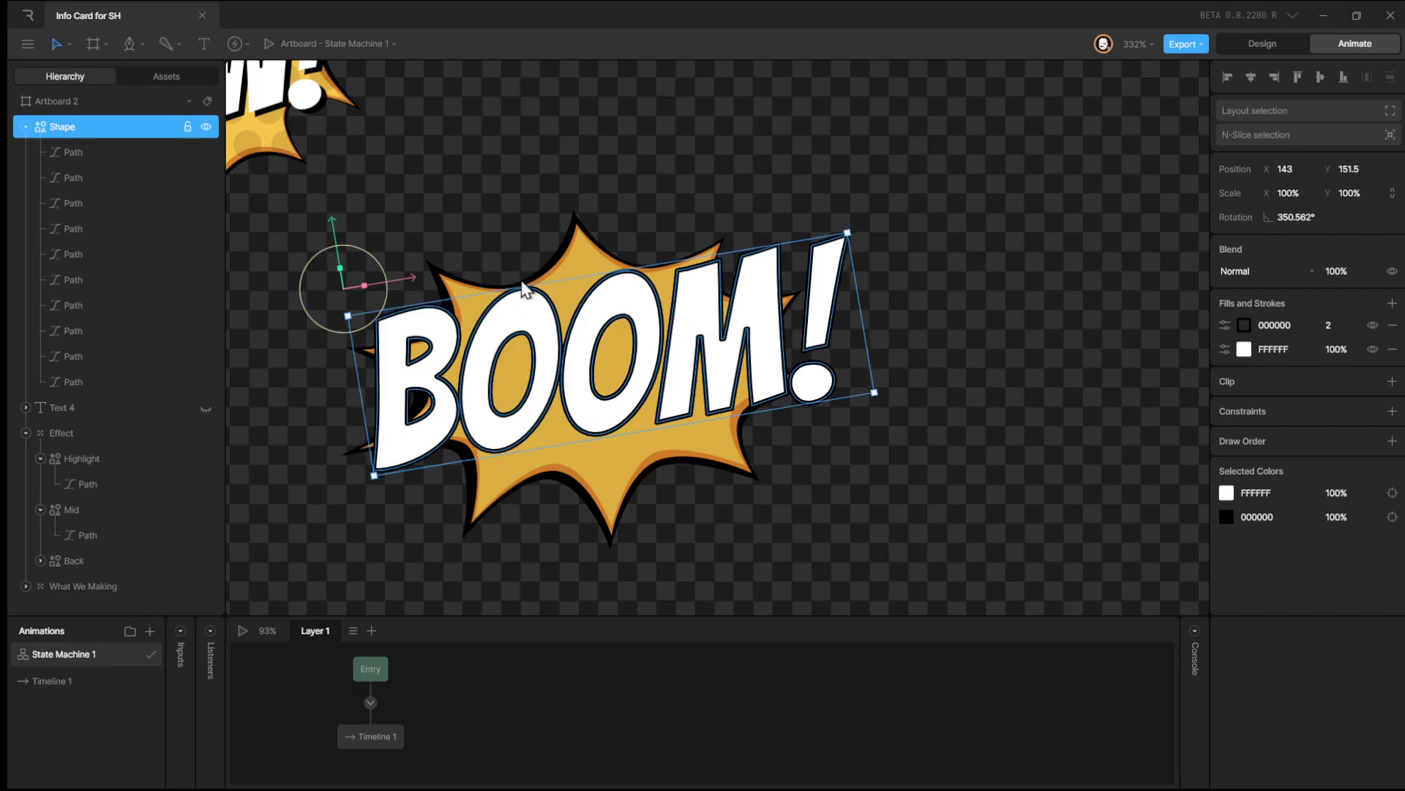
Try moving the outlined BOOM! shape off the burst and duplicating it below, then undo these changes.
left_click(27, 129)
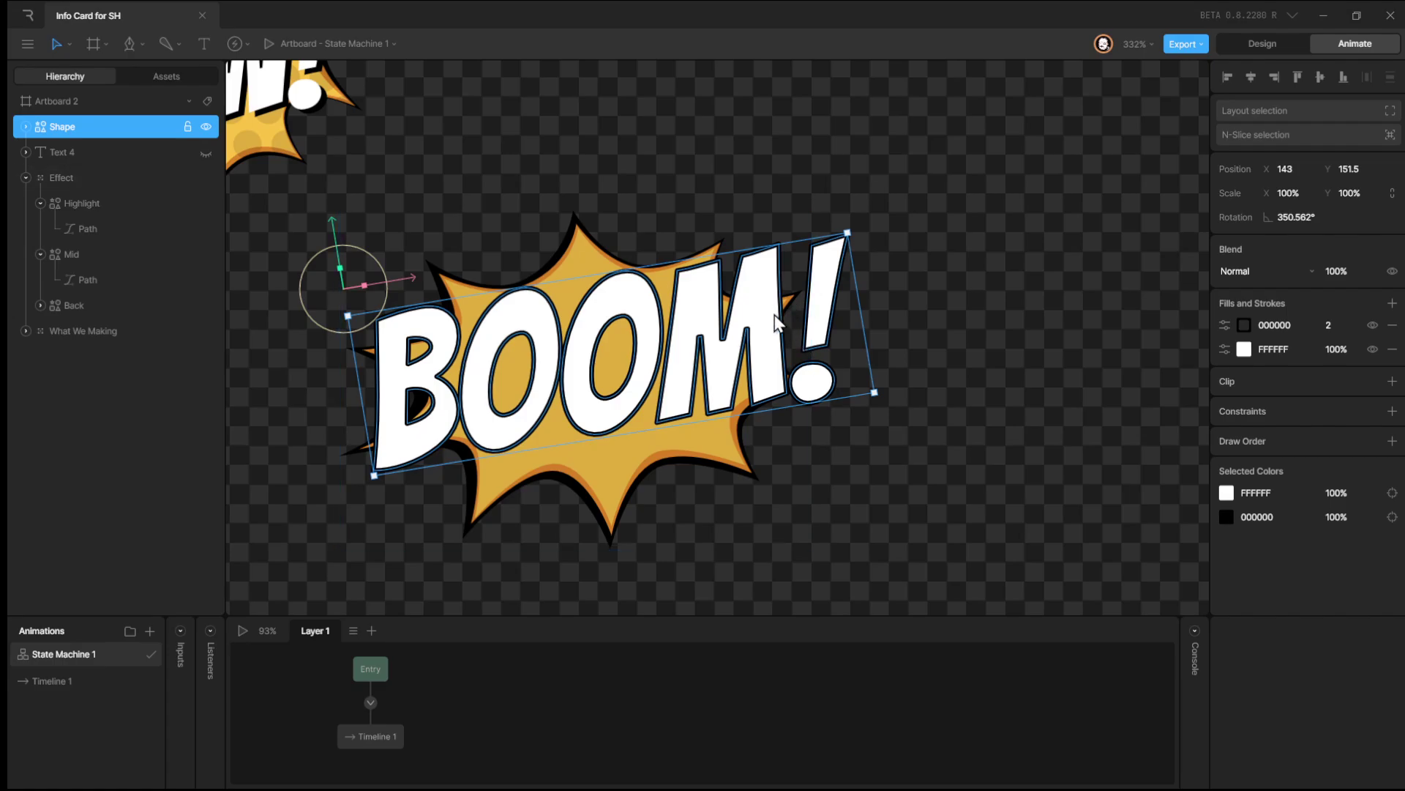
left_click_drag(770, 325, 972, 192)
key("ctrl+d")
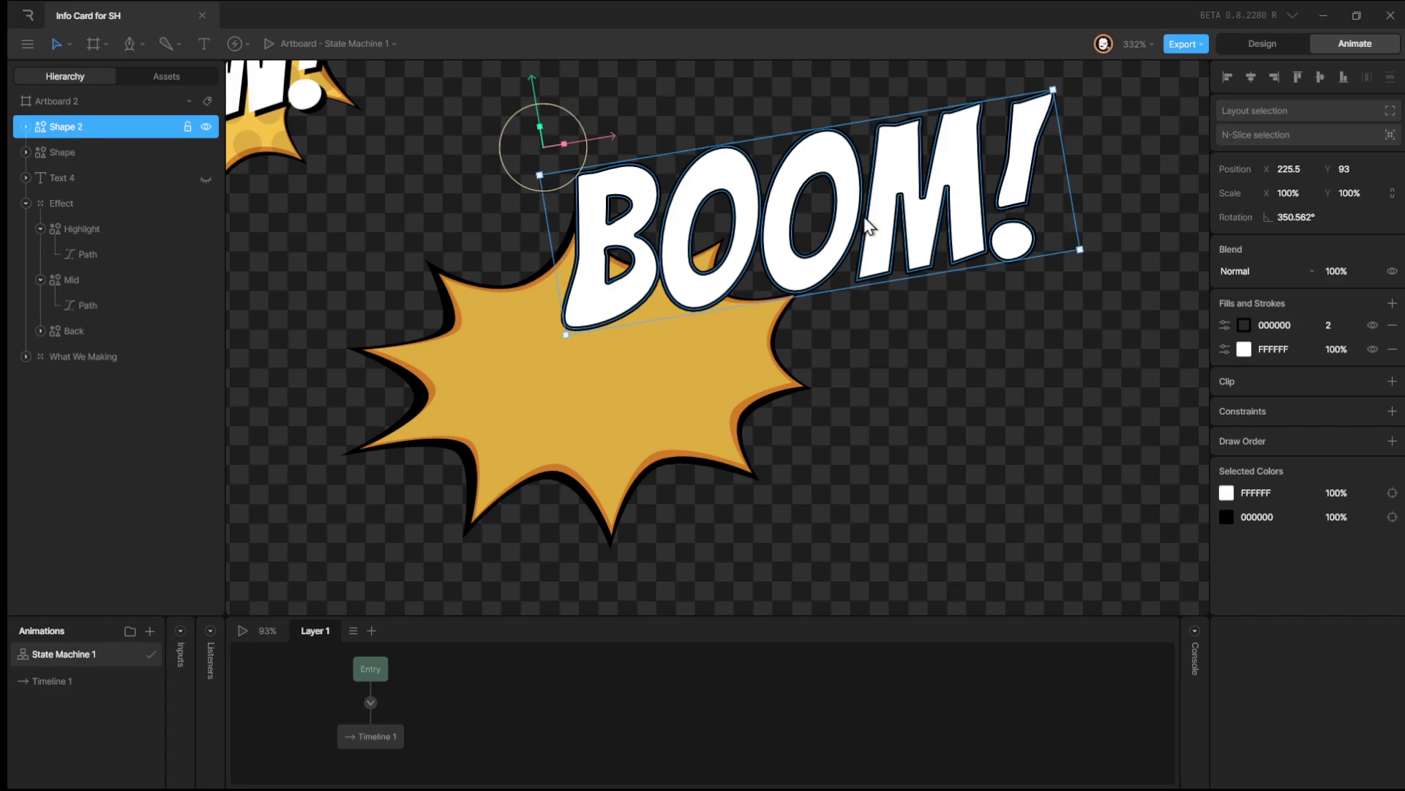
left_click_drag(747, 201, 722, 397)
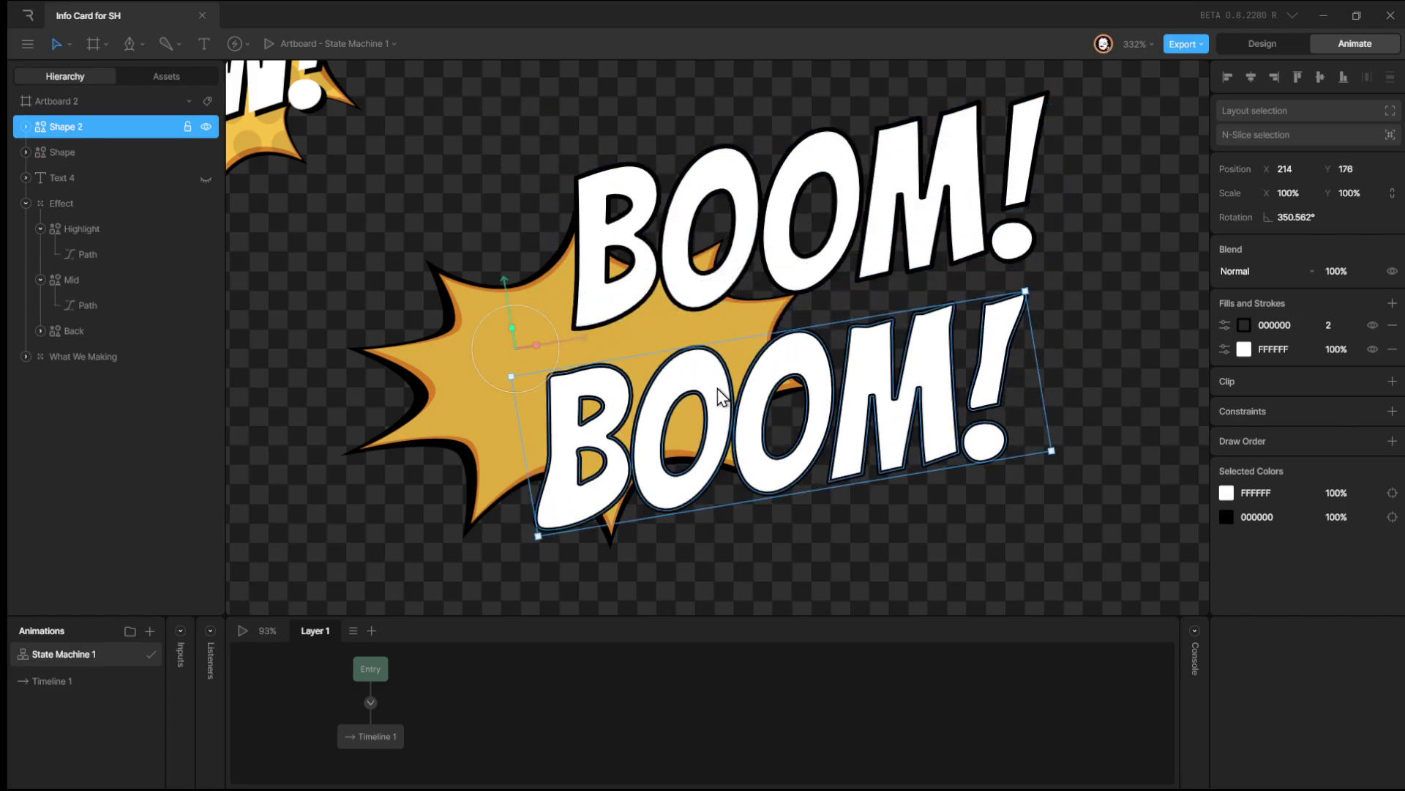
key("ctrl+z")
key("ctrl+z")
key("ctrl+z")
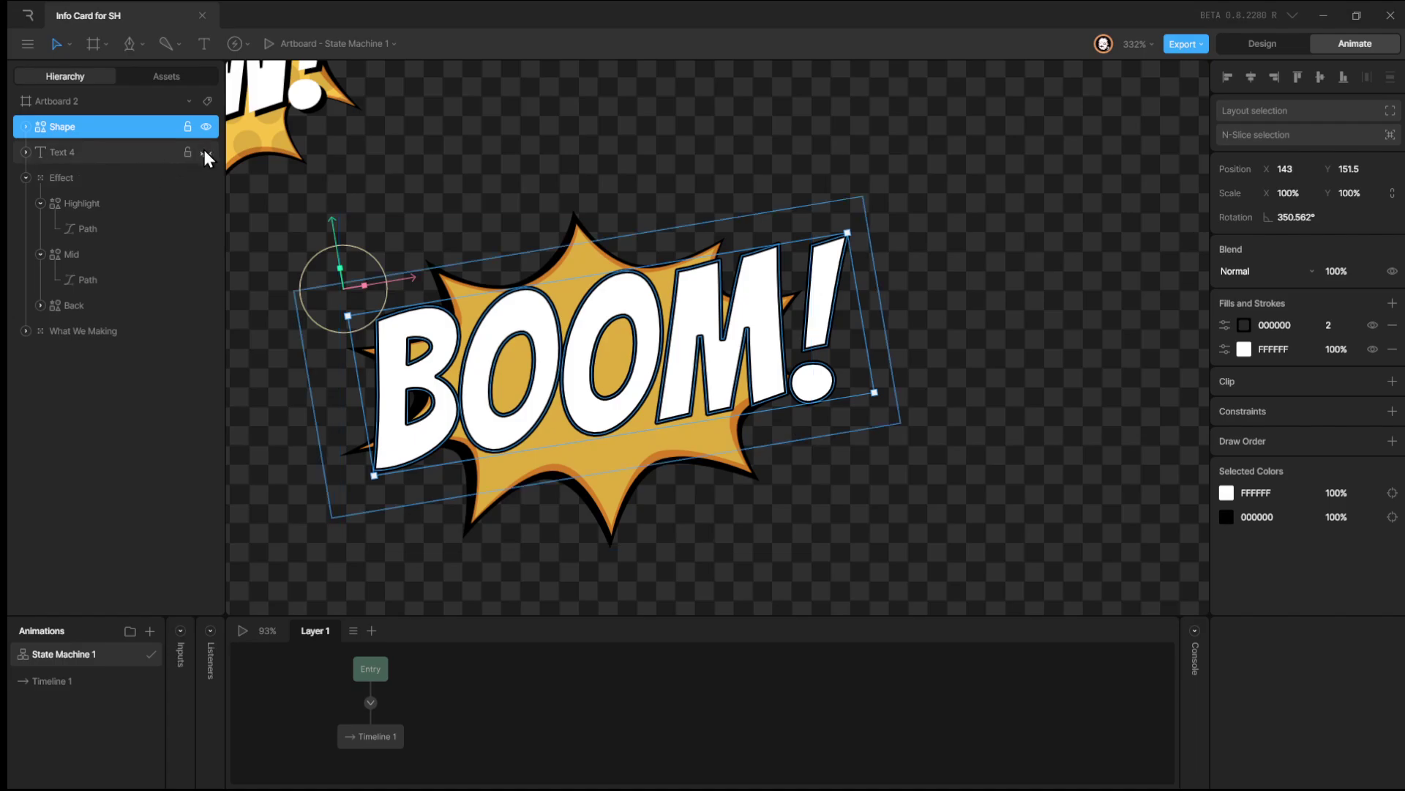
Show the hidden white BOOM! text and offset it down and left behind the outlined shape, to X 237, Y 188.5.
left_click(151, 157)
key("shift+Left")
key("shift+Down")
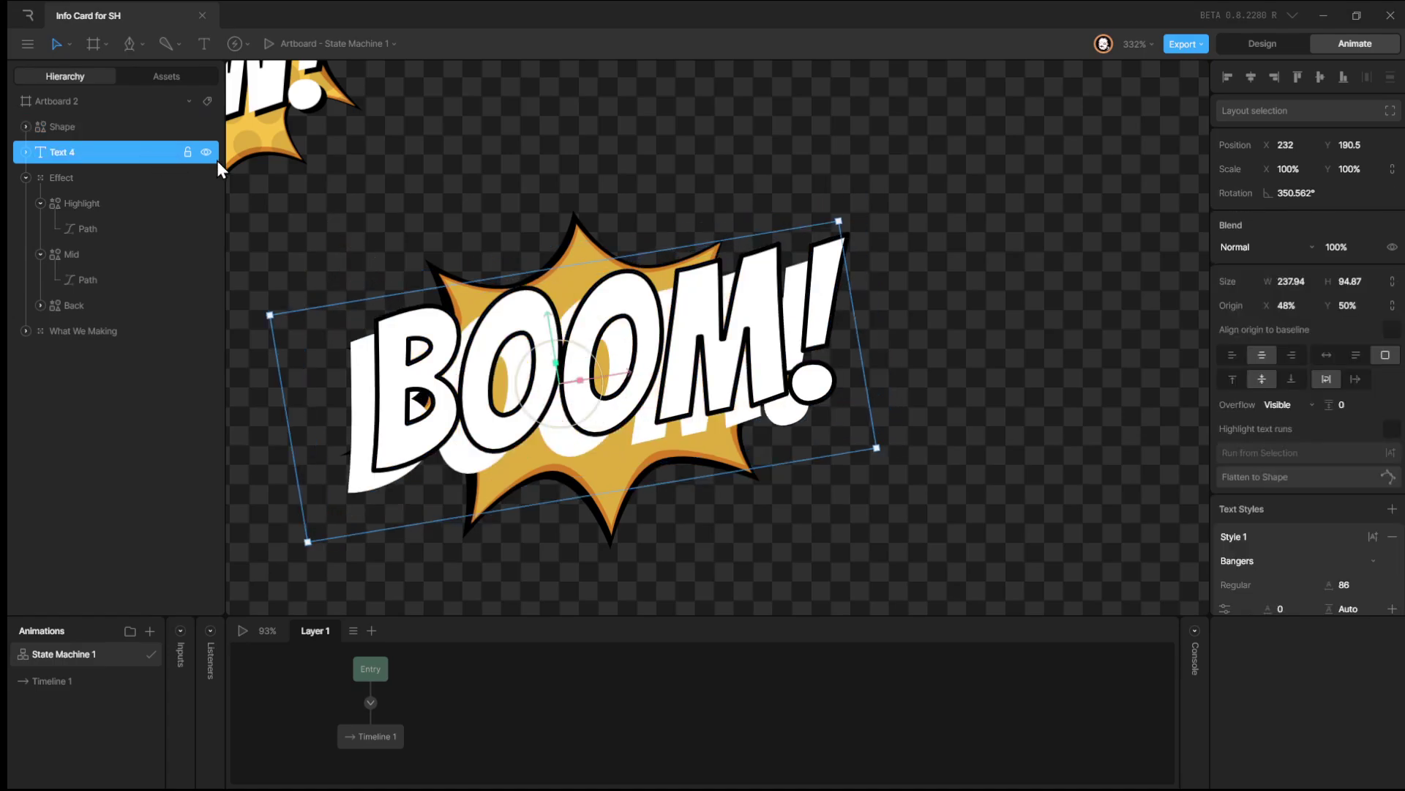
key("Down")
key("Right")
key("Right")
key("Up")
key("Up")
key("Right")
key("Up")
key("Right")
key("Right")
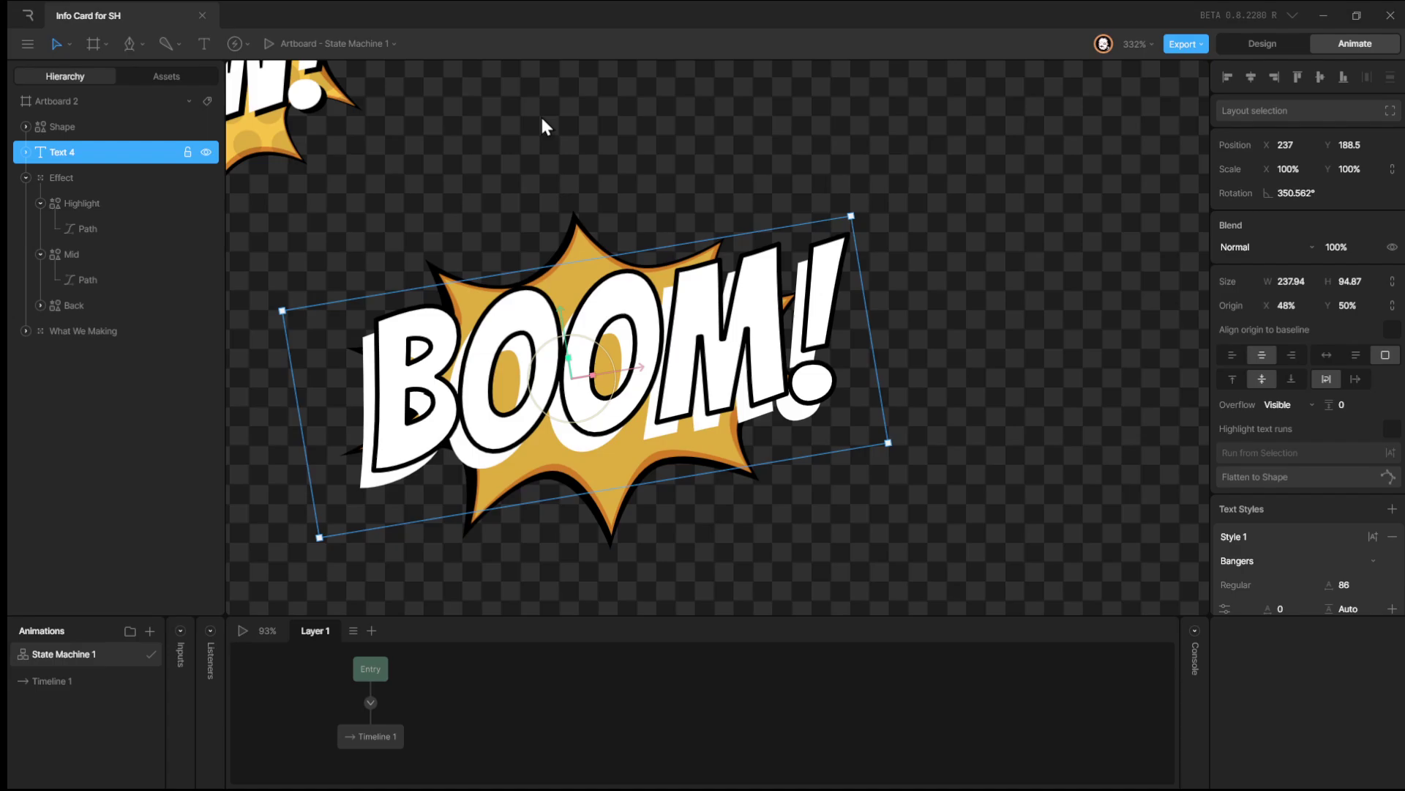
Change the offset BOOM! text's fill to black.
scroll(1274, 454, "down", 3)
left_click(1228, 426)
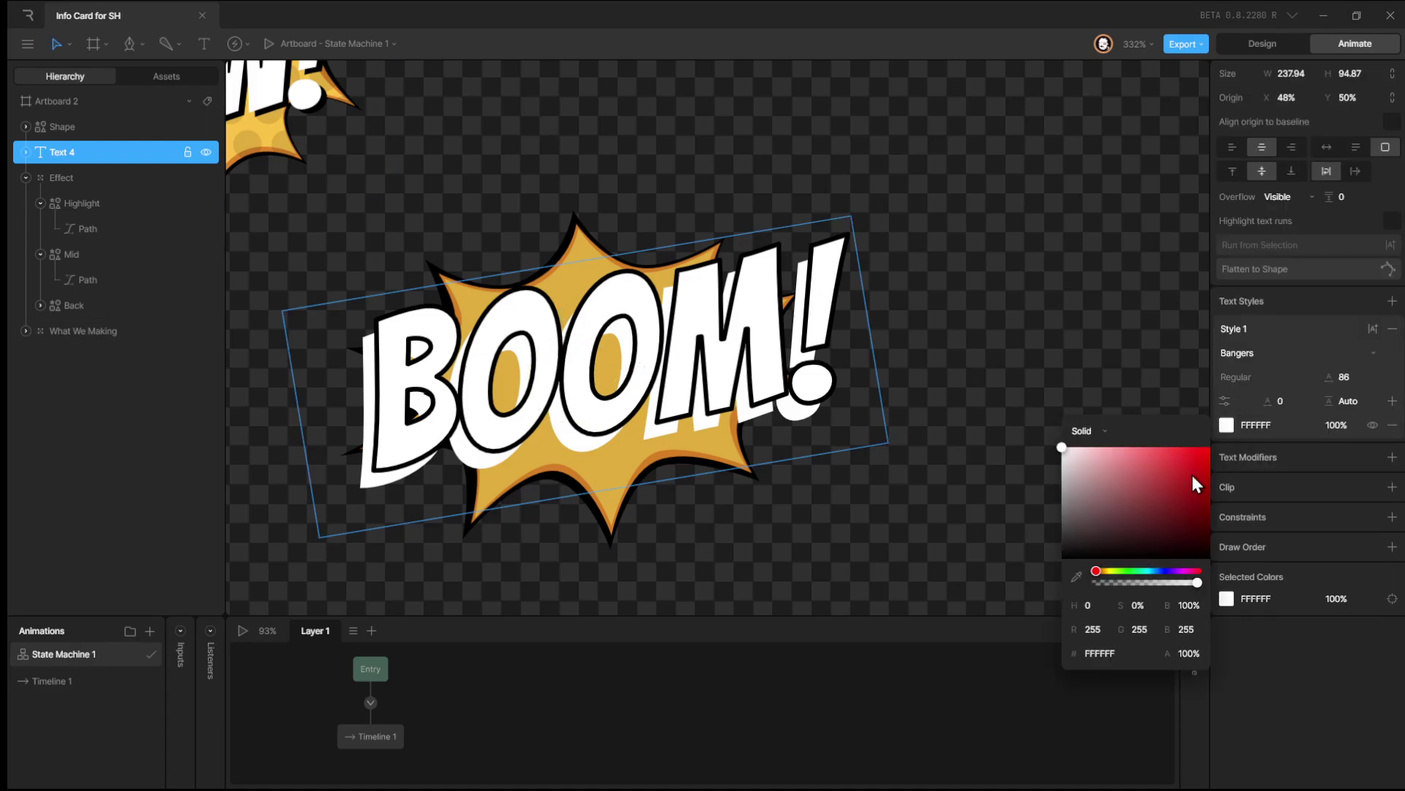
left_click(863, 487)
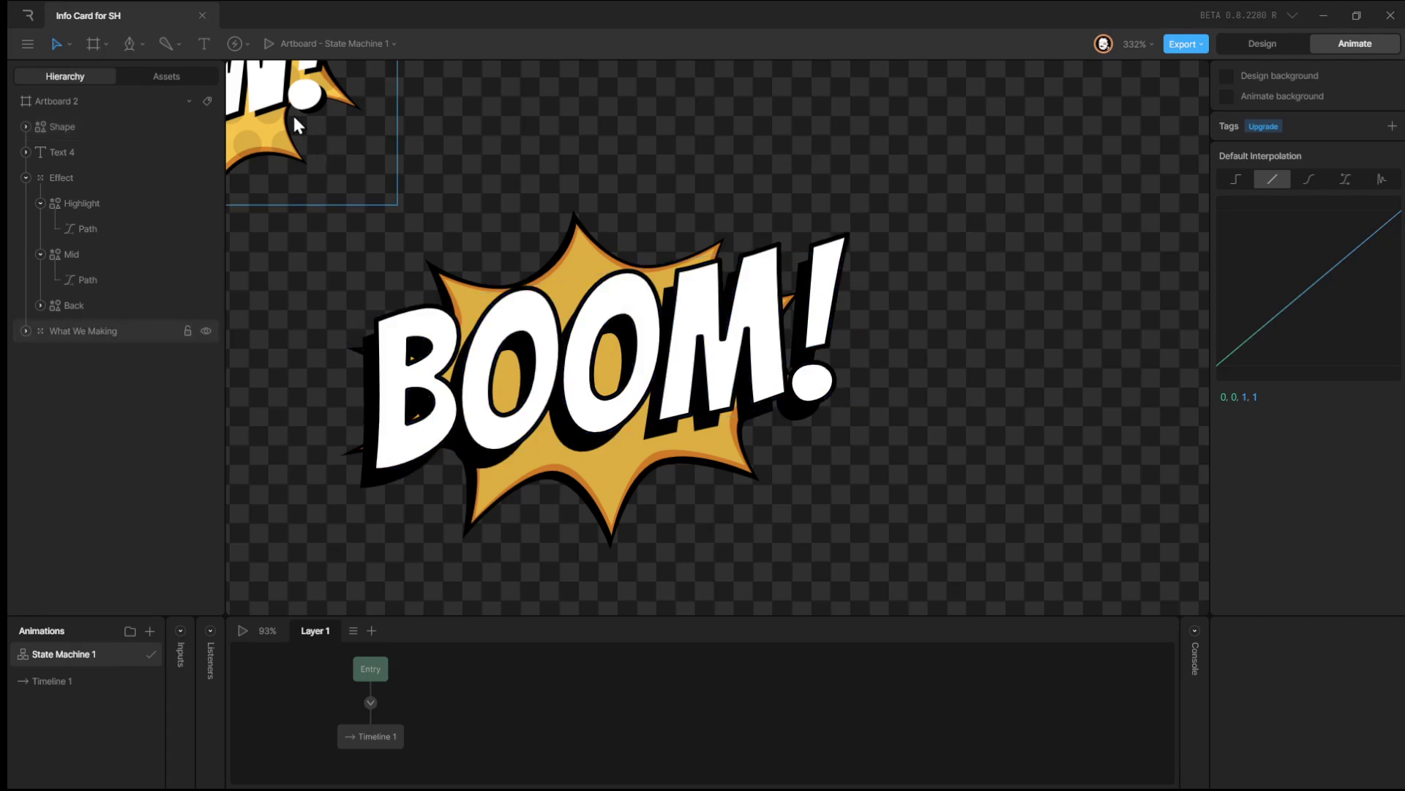
Nudge the black BOOM! text to X 238, Y 187.5 and hide it.
left_click(110, 154)
key("Up")
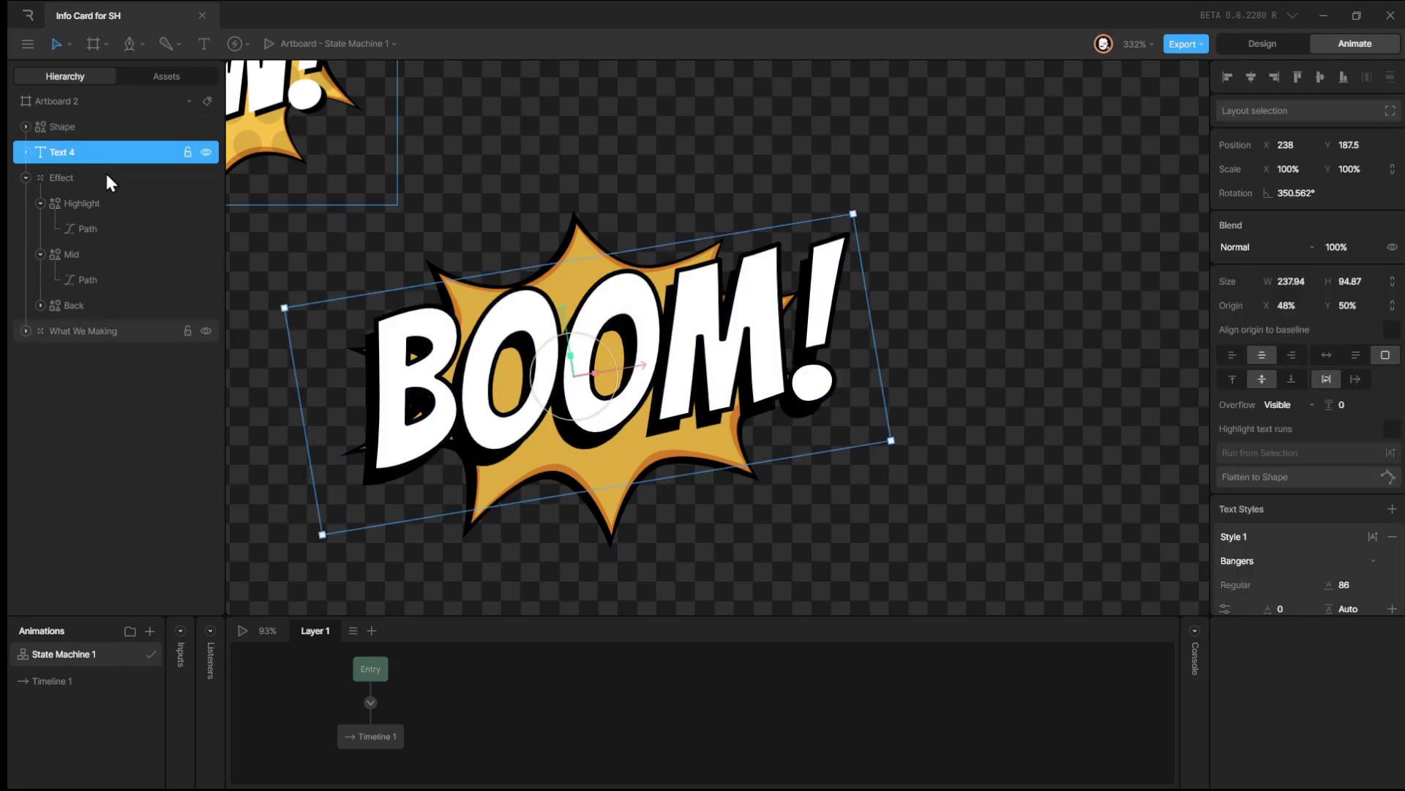
left_click(205, 152)
Duplicate the outlined BOOM! shape and place the copy directly behind the original at X 143, Y 151.5.
left_click(146, 129)
key("ctrl+d")
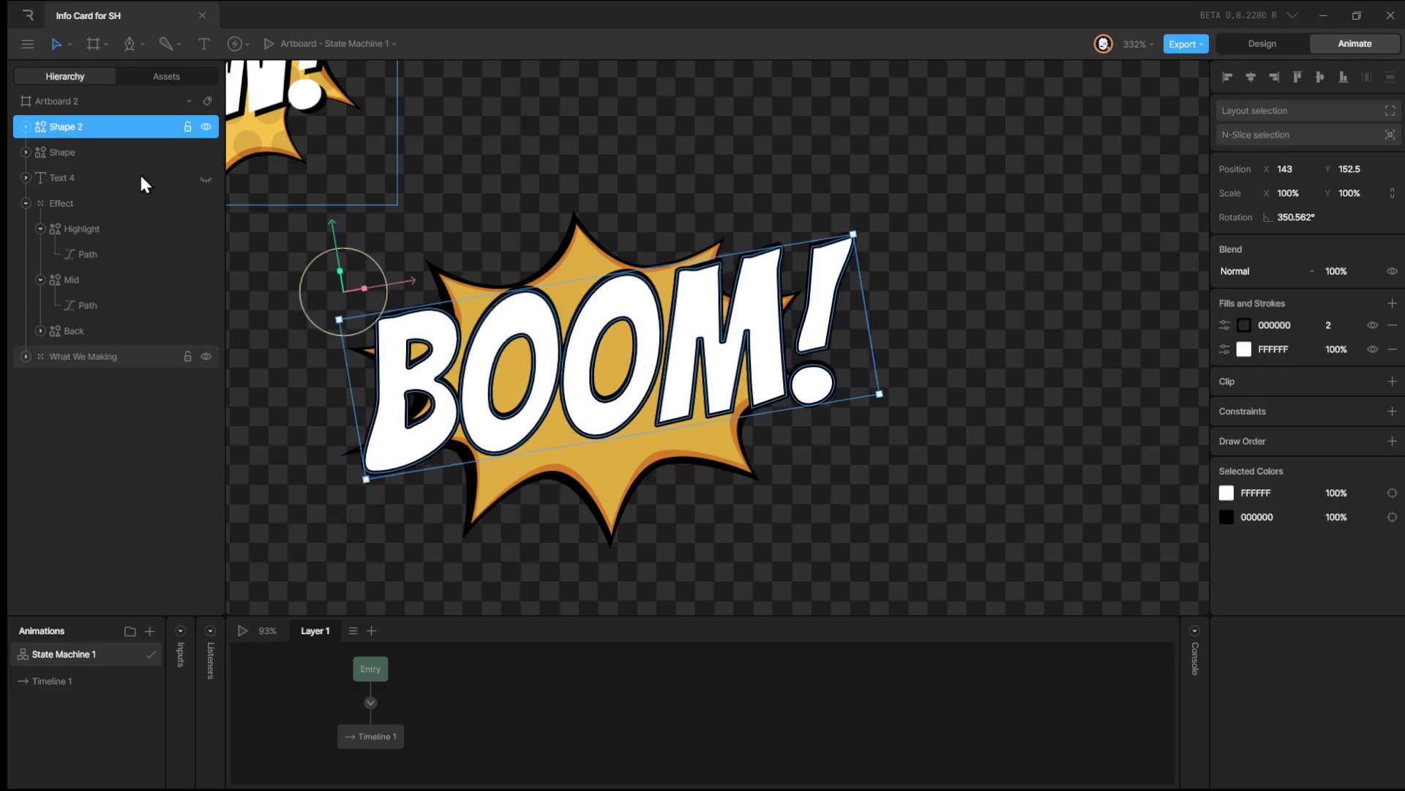
key("Up")
left_click_drag(82, 134, 62, 165)
Change the rear BOOM! shape copy's fill to black 000000.
left_click(1244, 349)
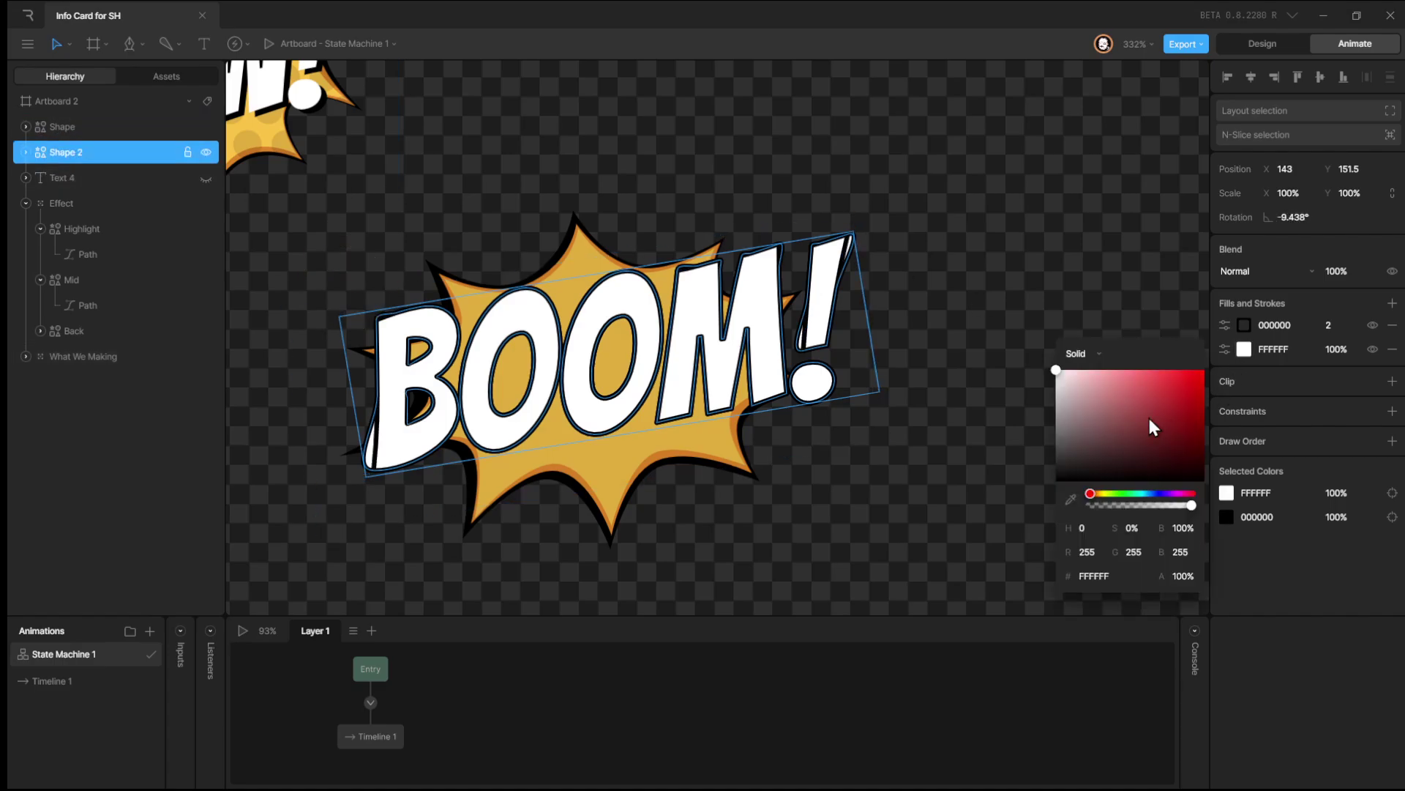
left_click_drag(1149, 419, 691, 688)
left_click(814, 479)
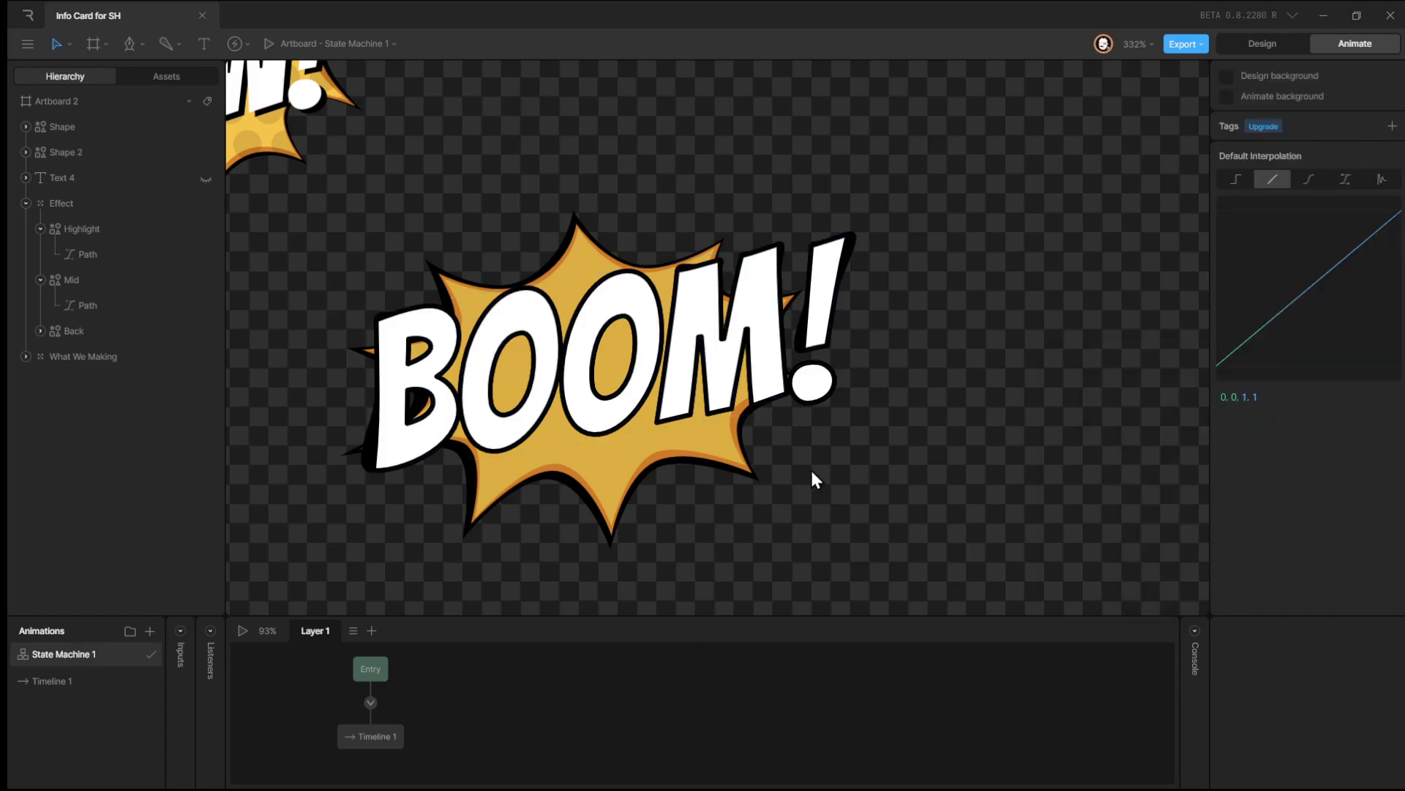
Nudge the black BOOM! shape copy to X 142, Y 154.5 as a drop shadow behind the white lettering.
left_click(94, 158)
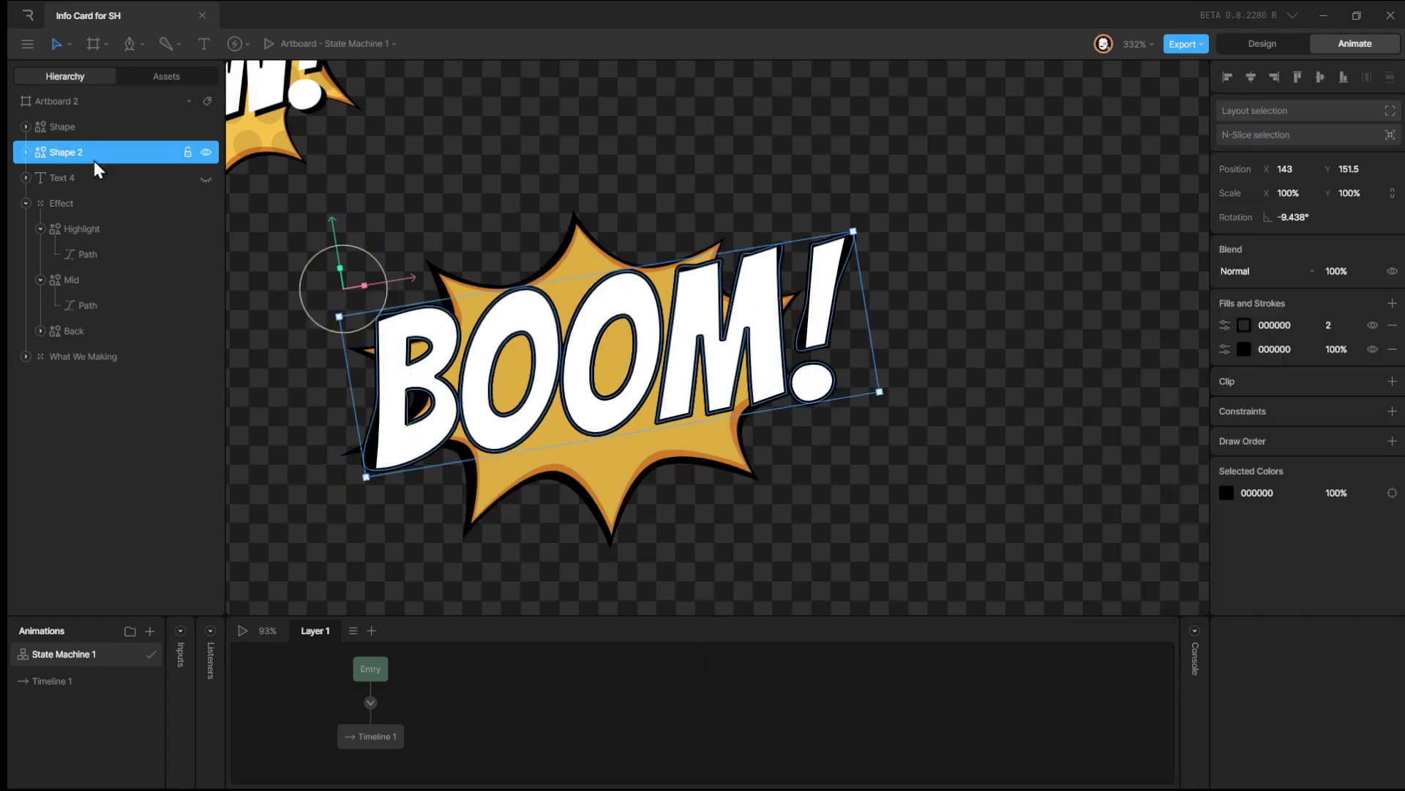
key("Left")
key("Left")
key("Left")
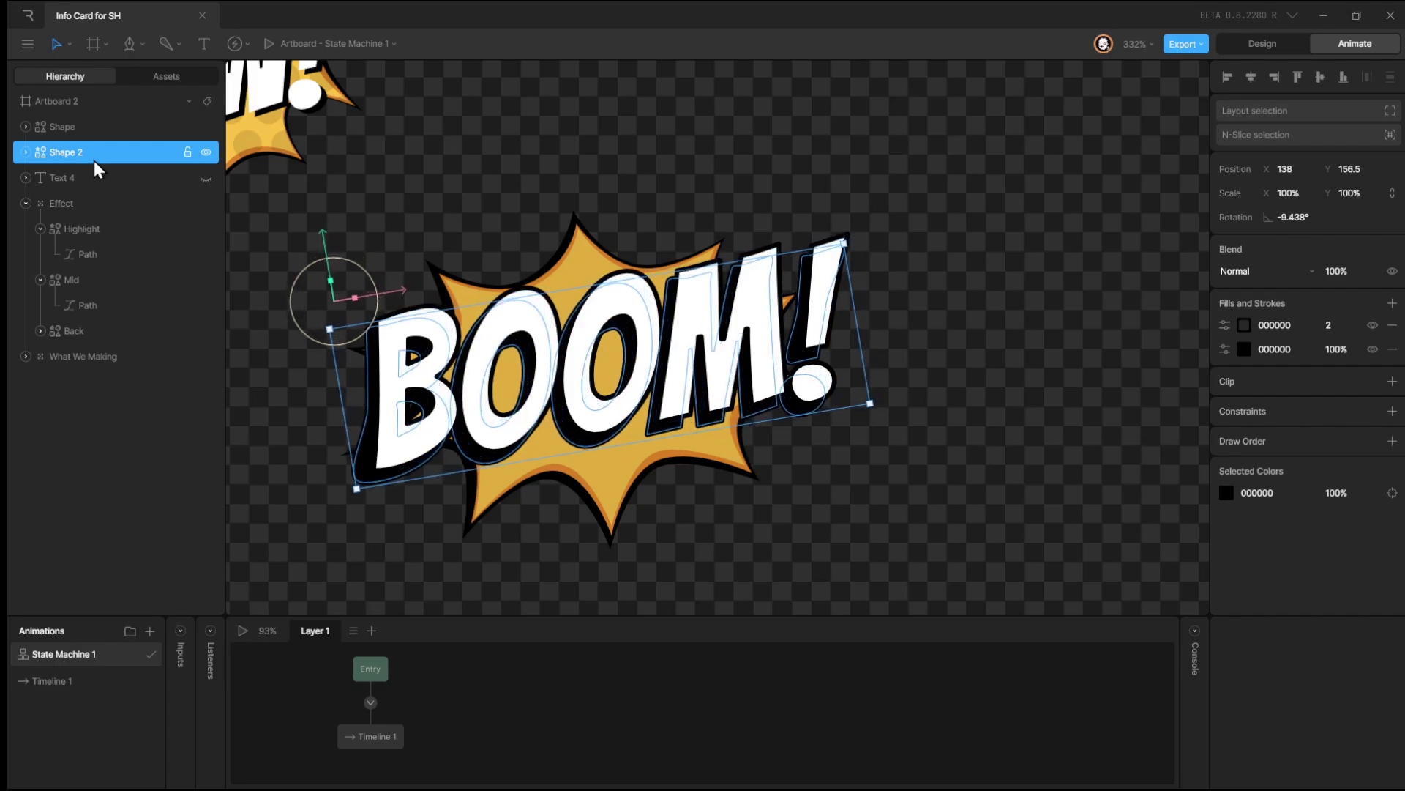
key("Down")
key("Down")
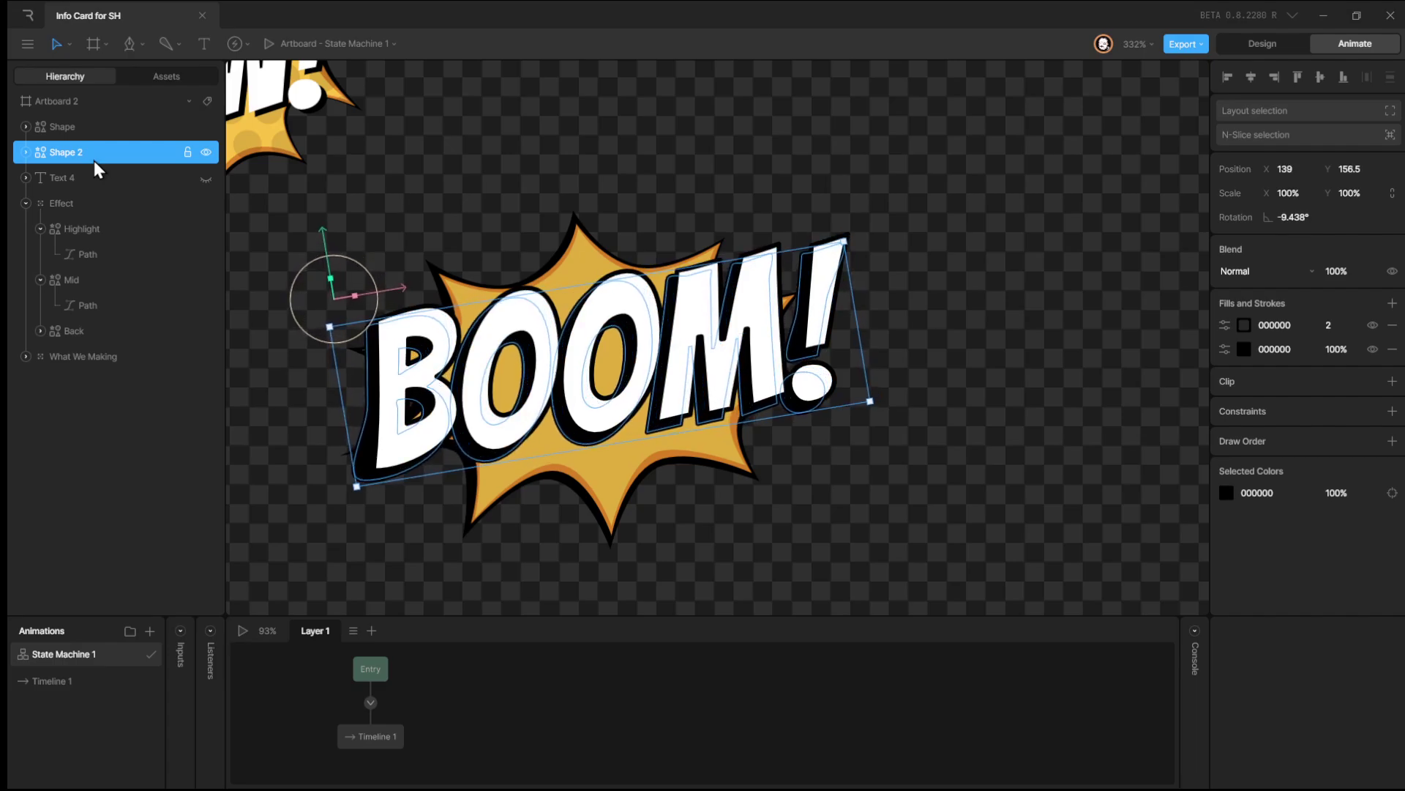
left_click(932, 409)
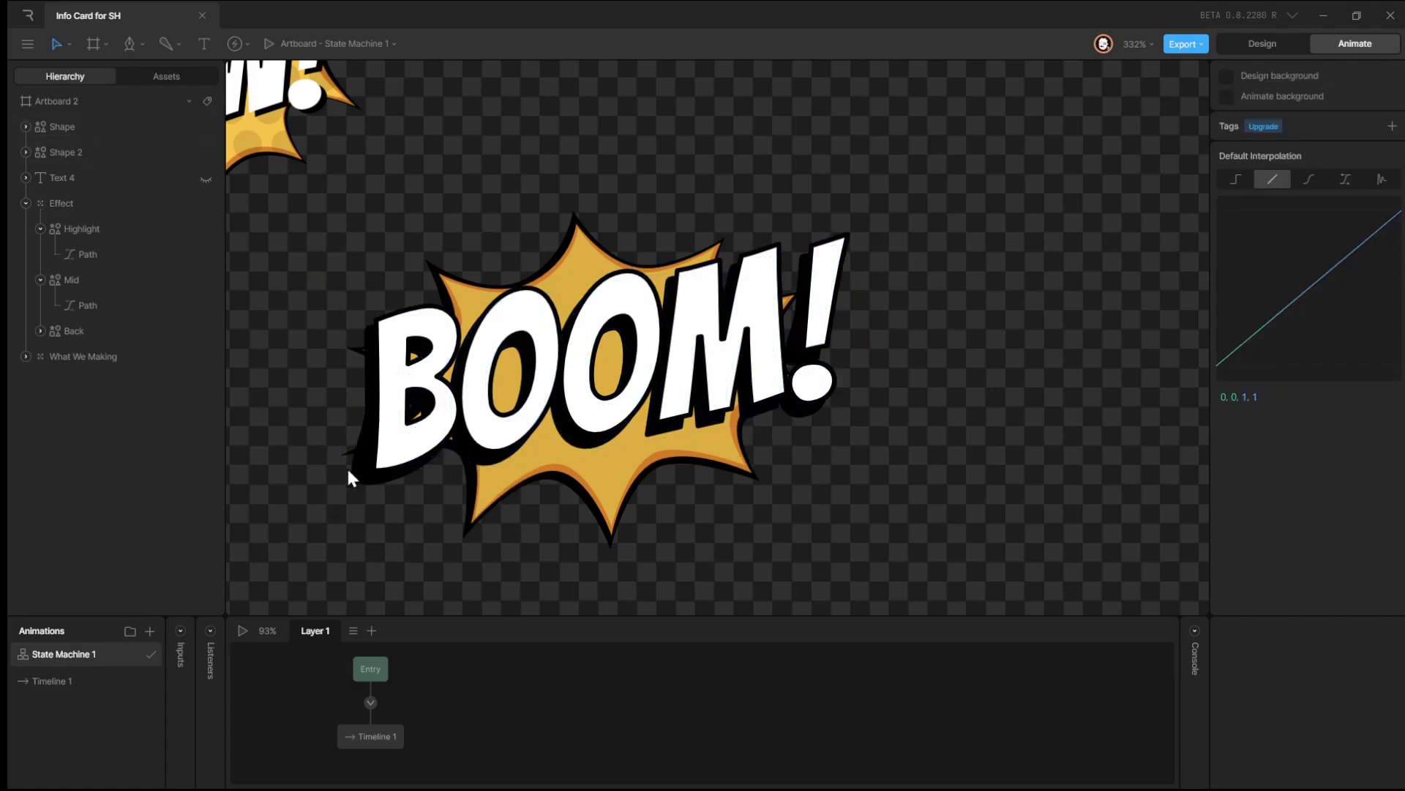
left_click(69, 150)
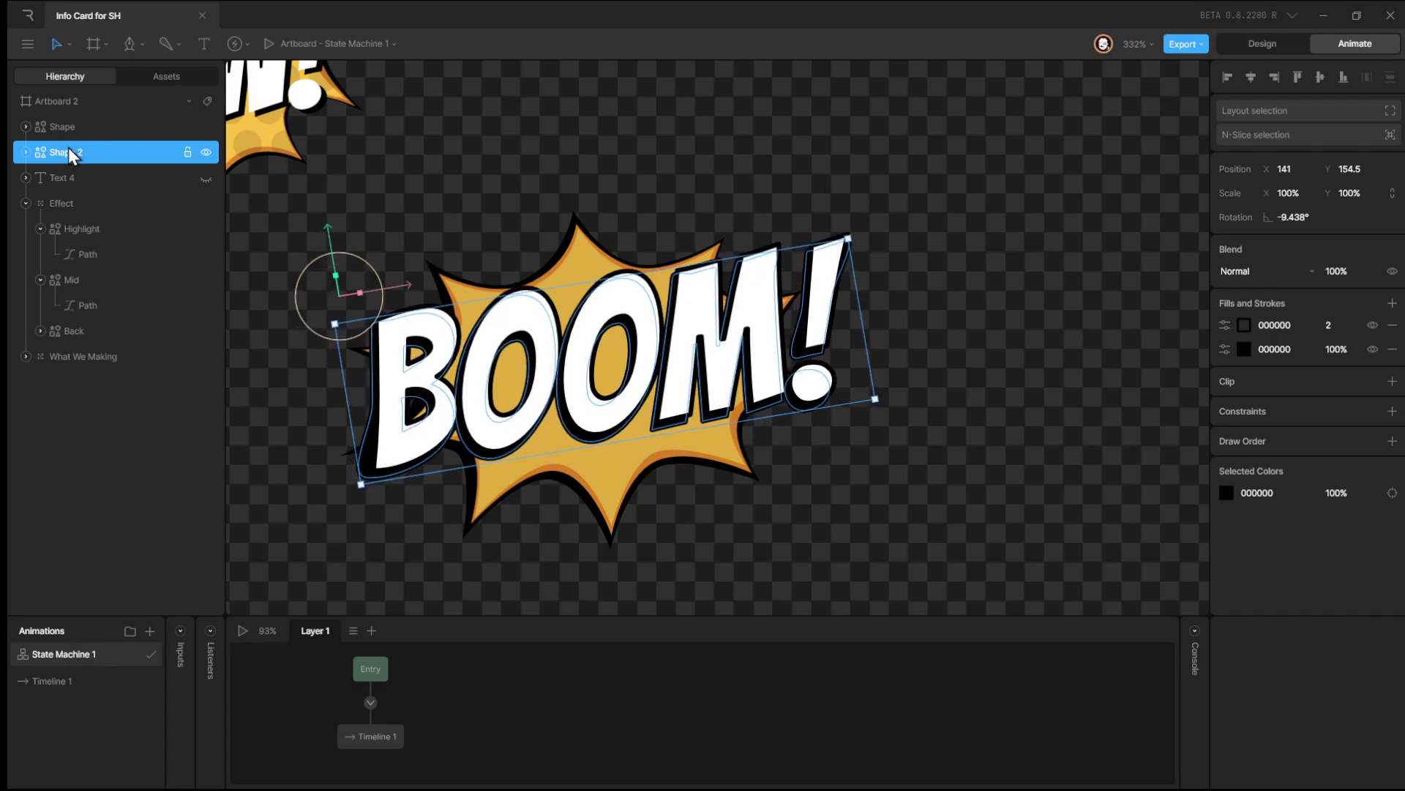
key("Right")
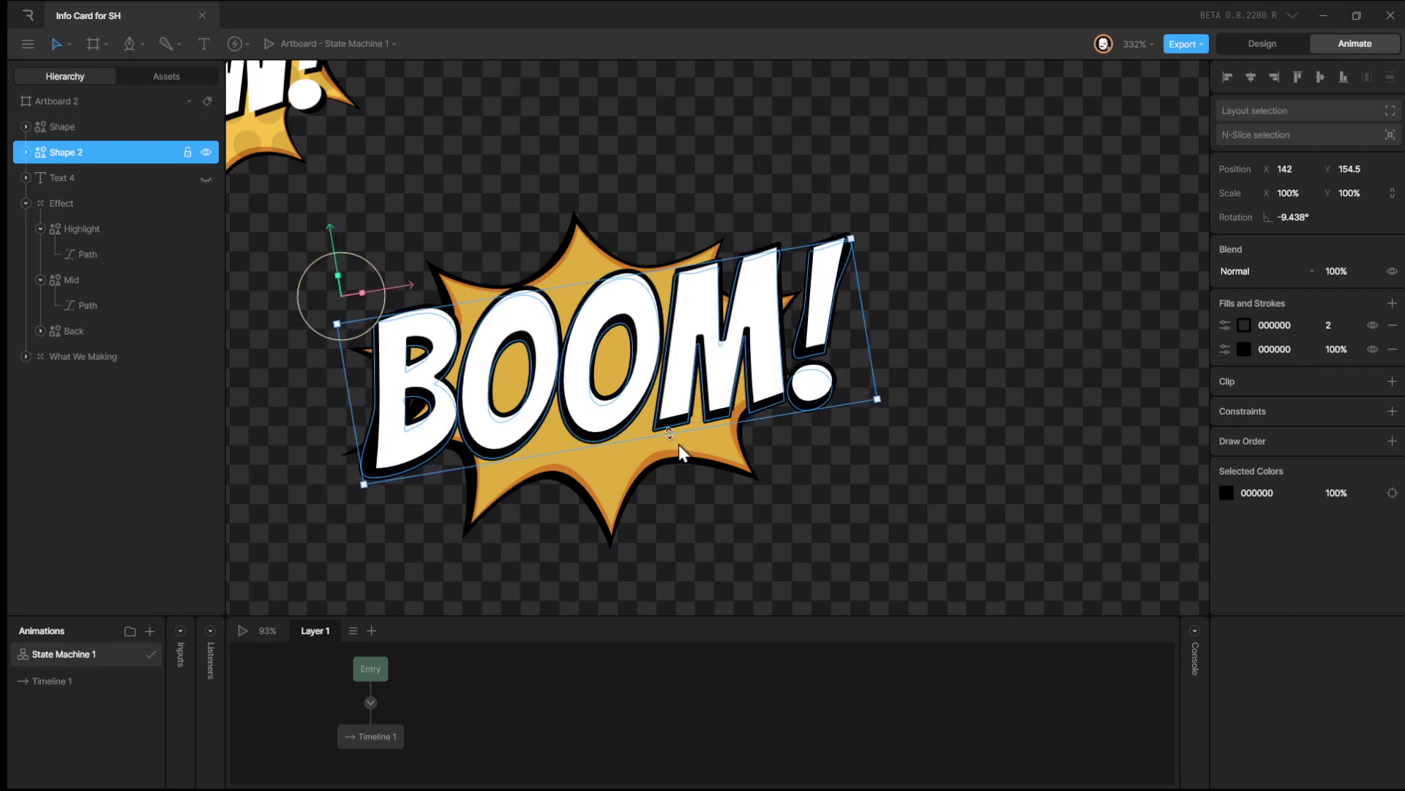
Hide the rear black BOOM! shape copy and show the black BOOM! text as the drop shadow in its place.
key("Escape")
scroll(560, 343, "down", 3)
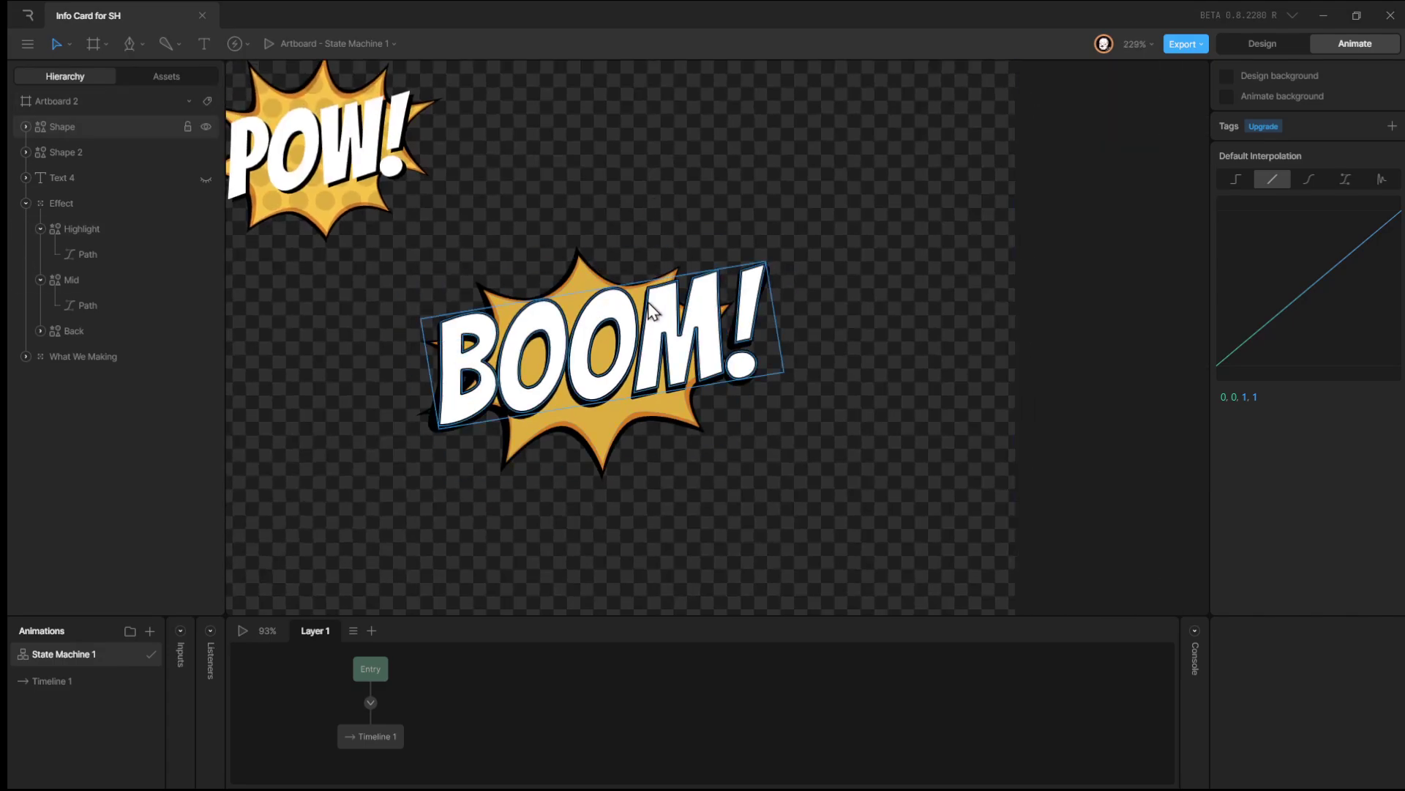
scroll(657, 325, "up", 3)
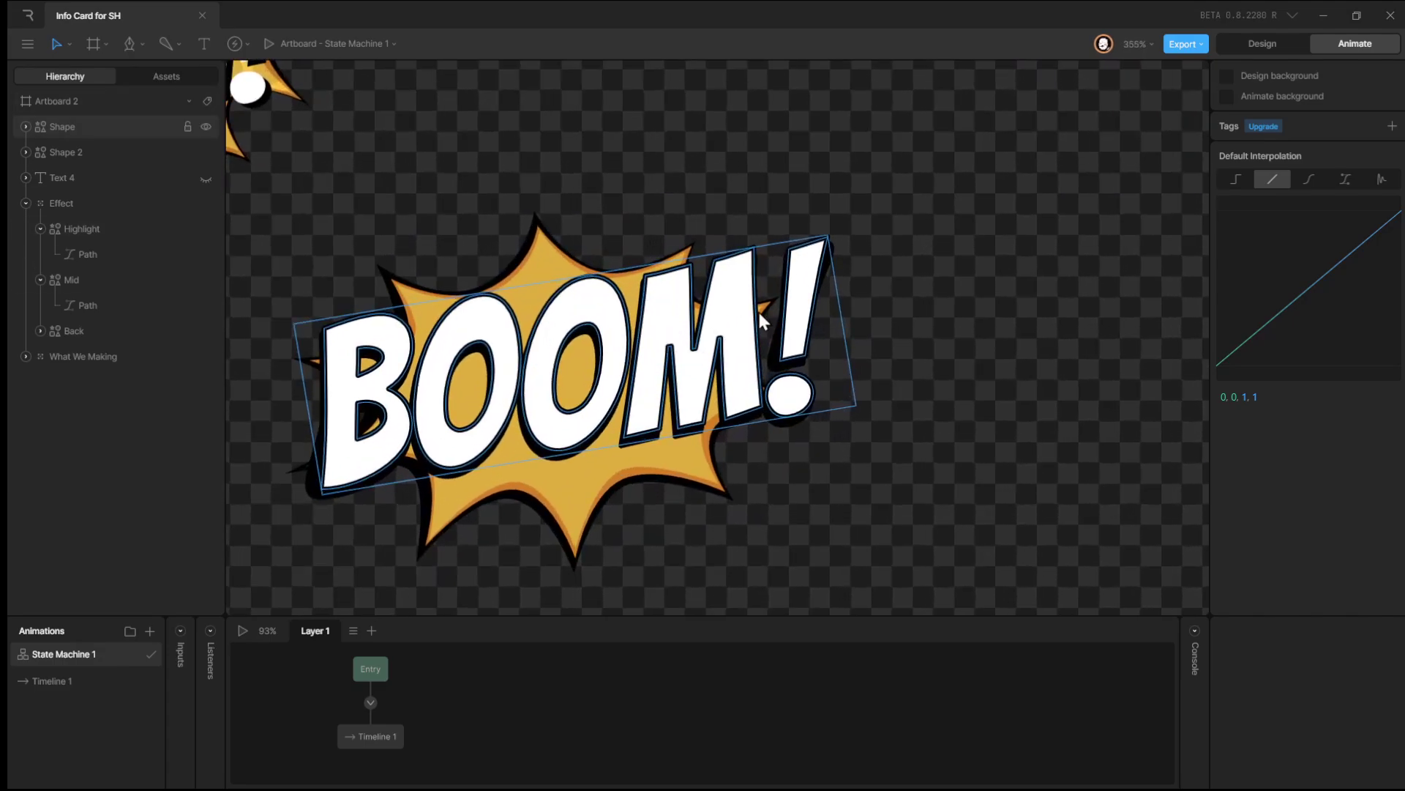
left_click(833, 252)
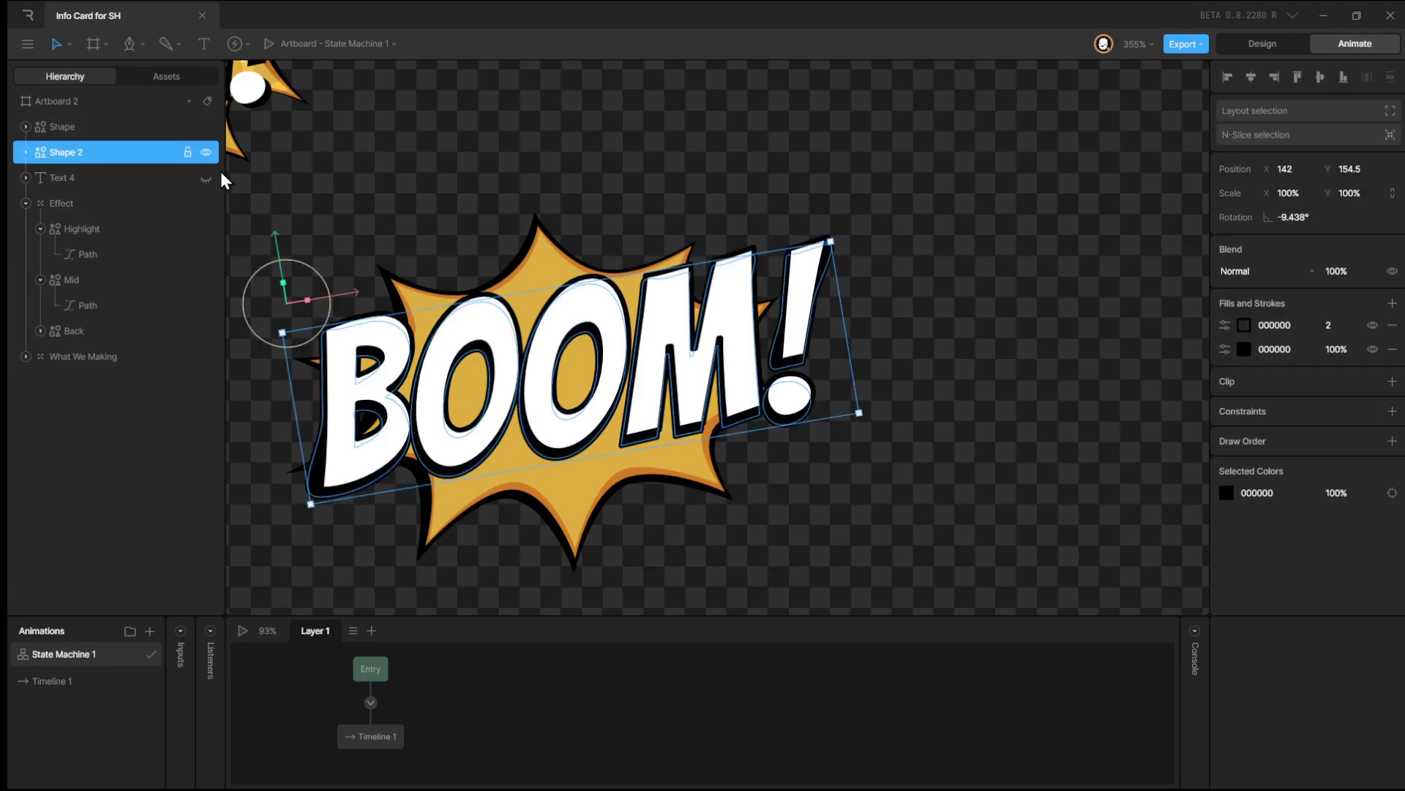
left_click(208, 155)
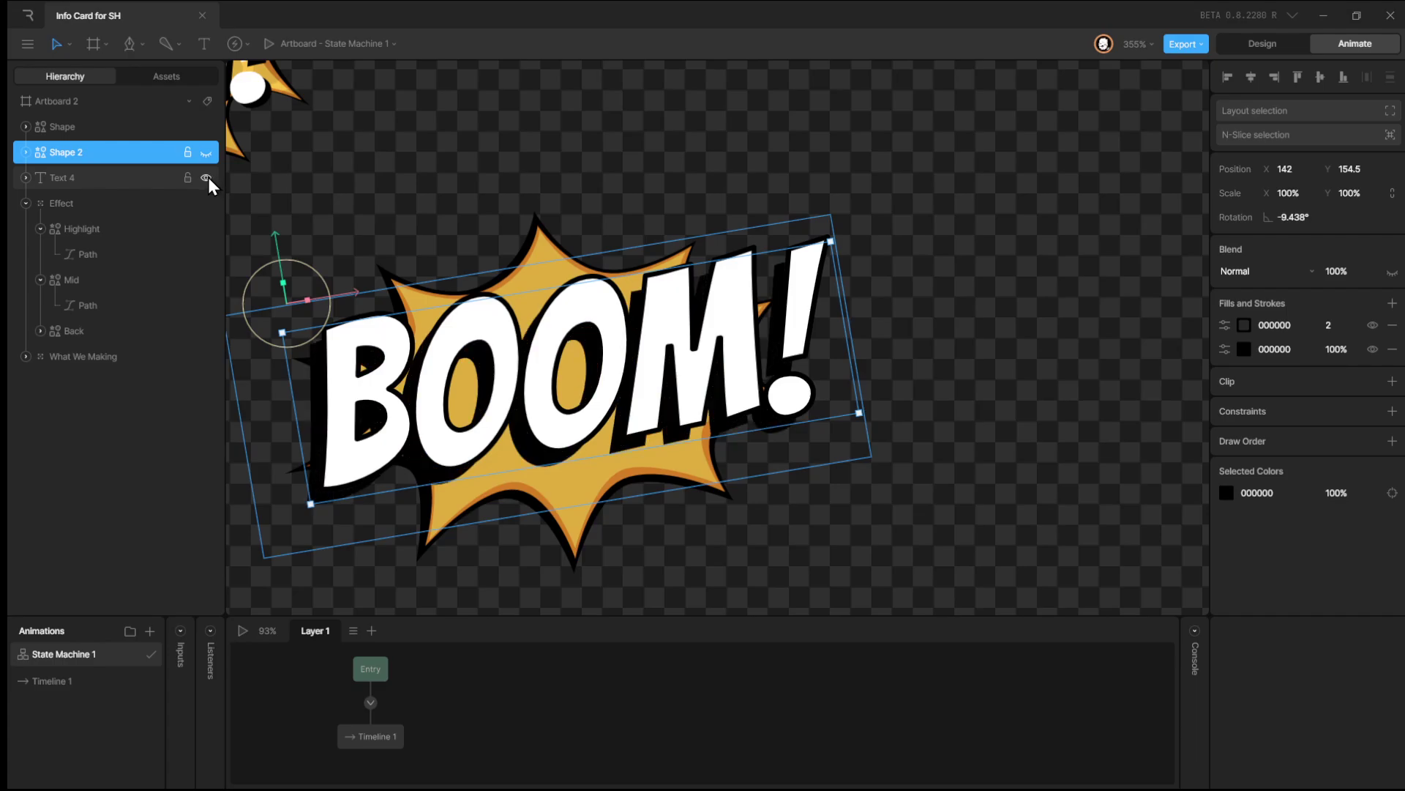
left_click(854, 318)
Nudge the black BOOM! text to X 237, Y 187.5 behind the white lettering.
scroll(848, 293, "down", 5)
scroll(847, 293, "up", 4)
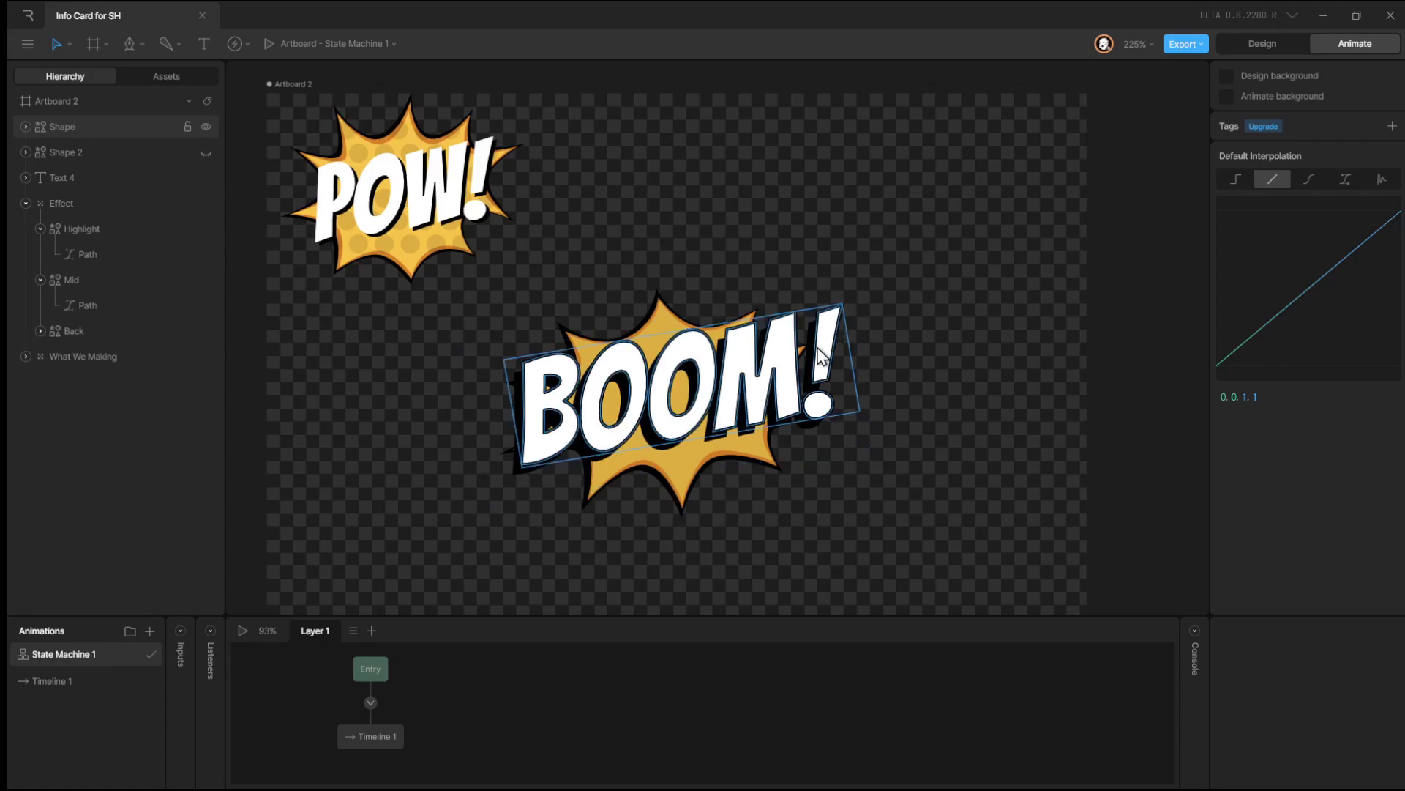
scroll(871, 344, "down", 3)
left_click(853, 379)
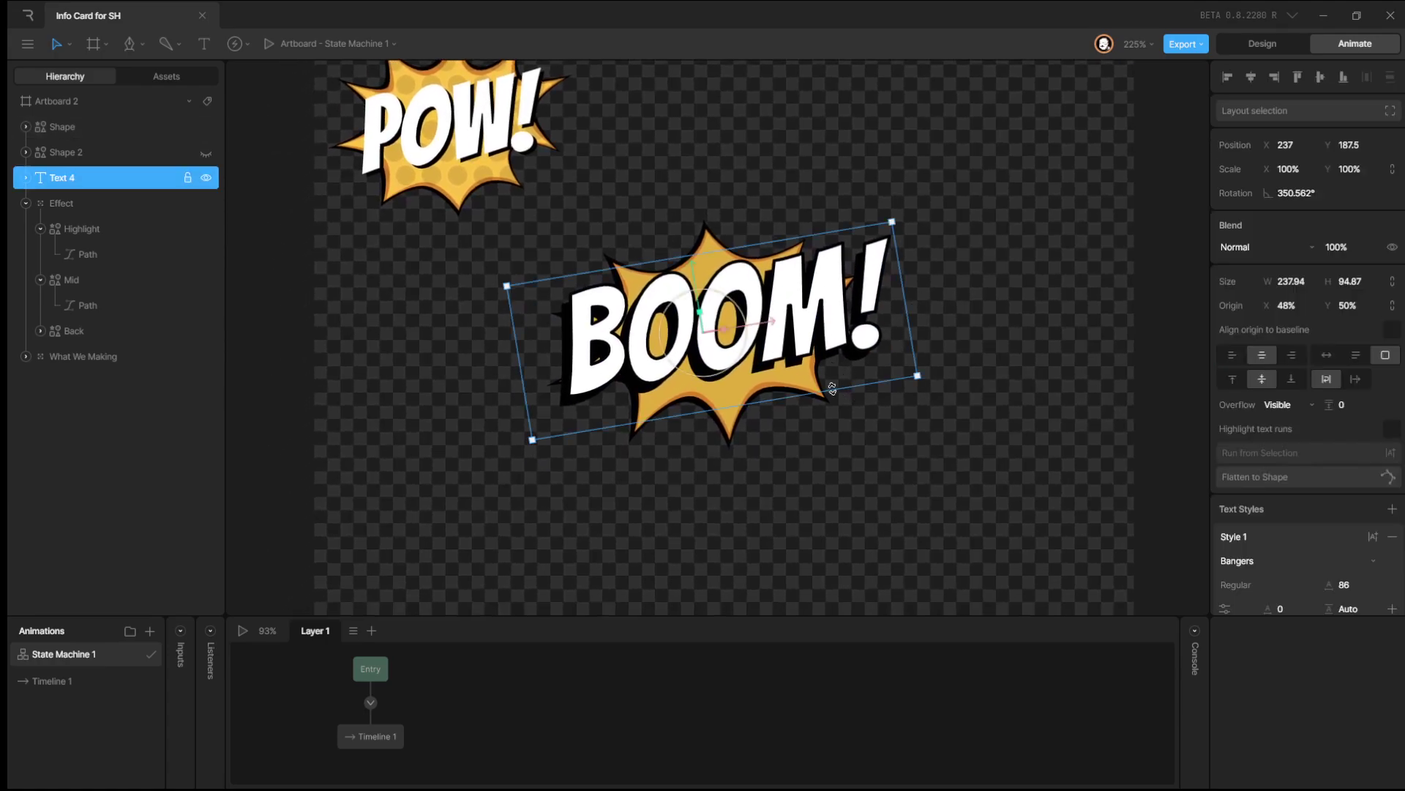
left_click(839, 399)
scroll(915, 315, "up", 1)
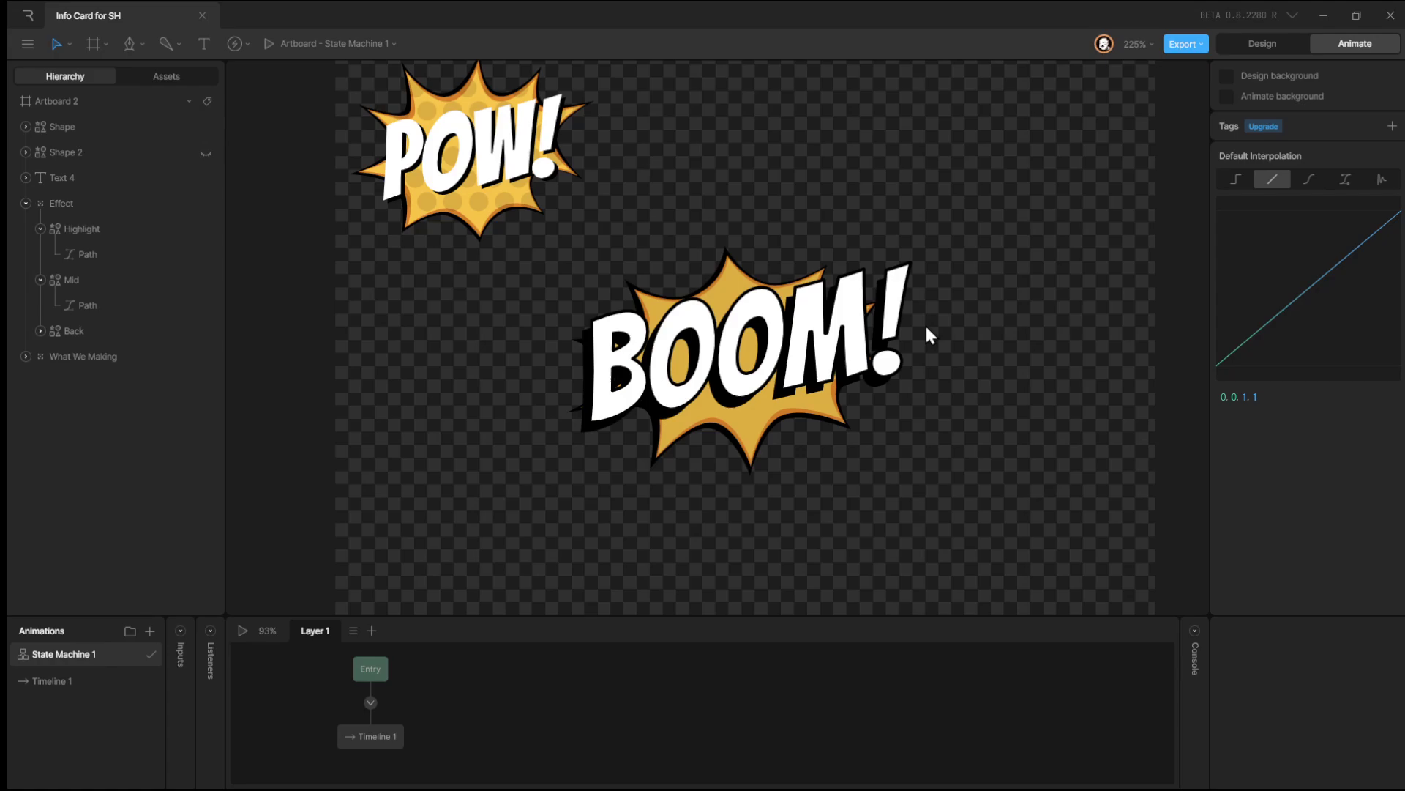
Group the white BOOM! shape, its hidden black copy and the black BOOM! text.
left_click(778, 284)
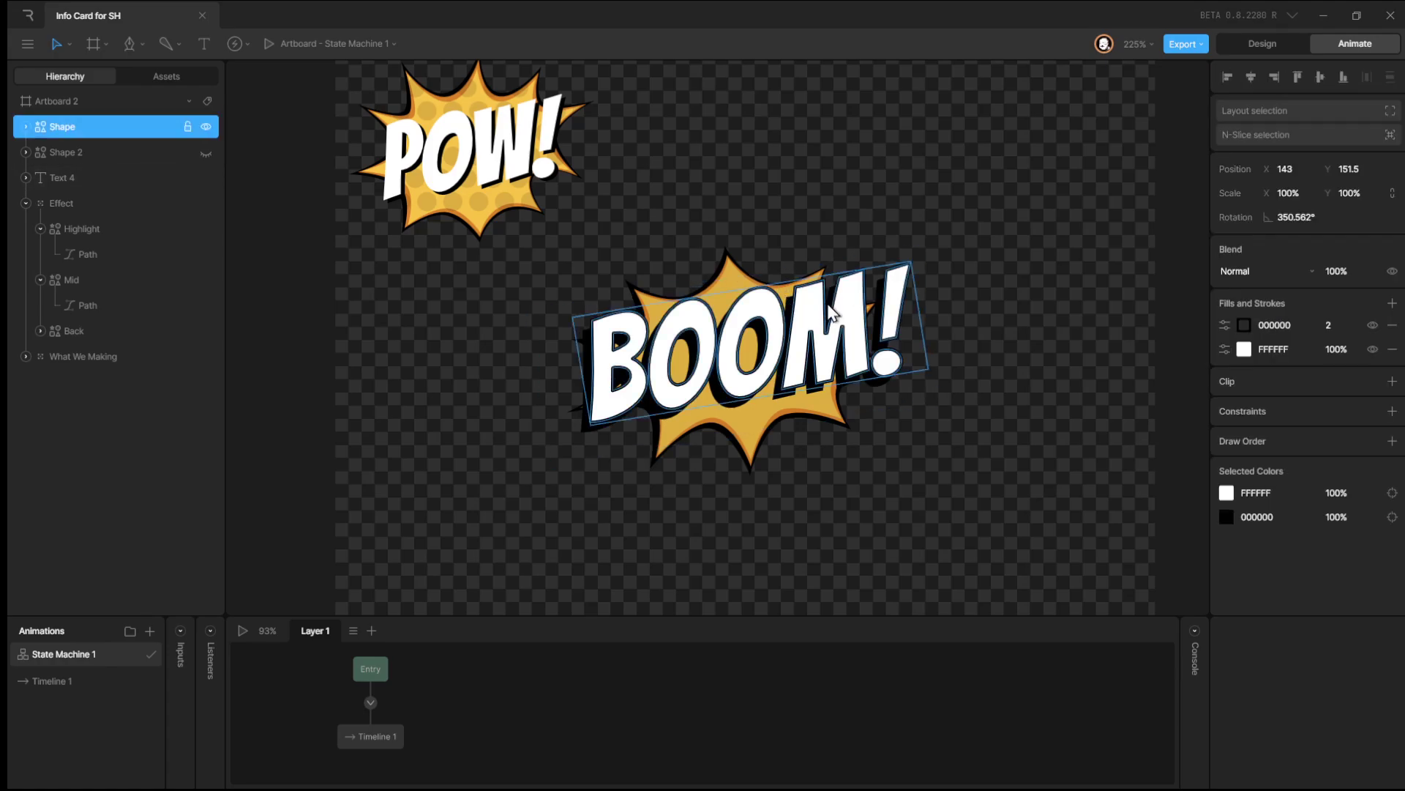
left_click(61, 154, "shift")
left_click(61, 174, "shift")
key("ctrl+g")
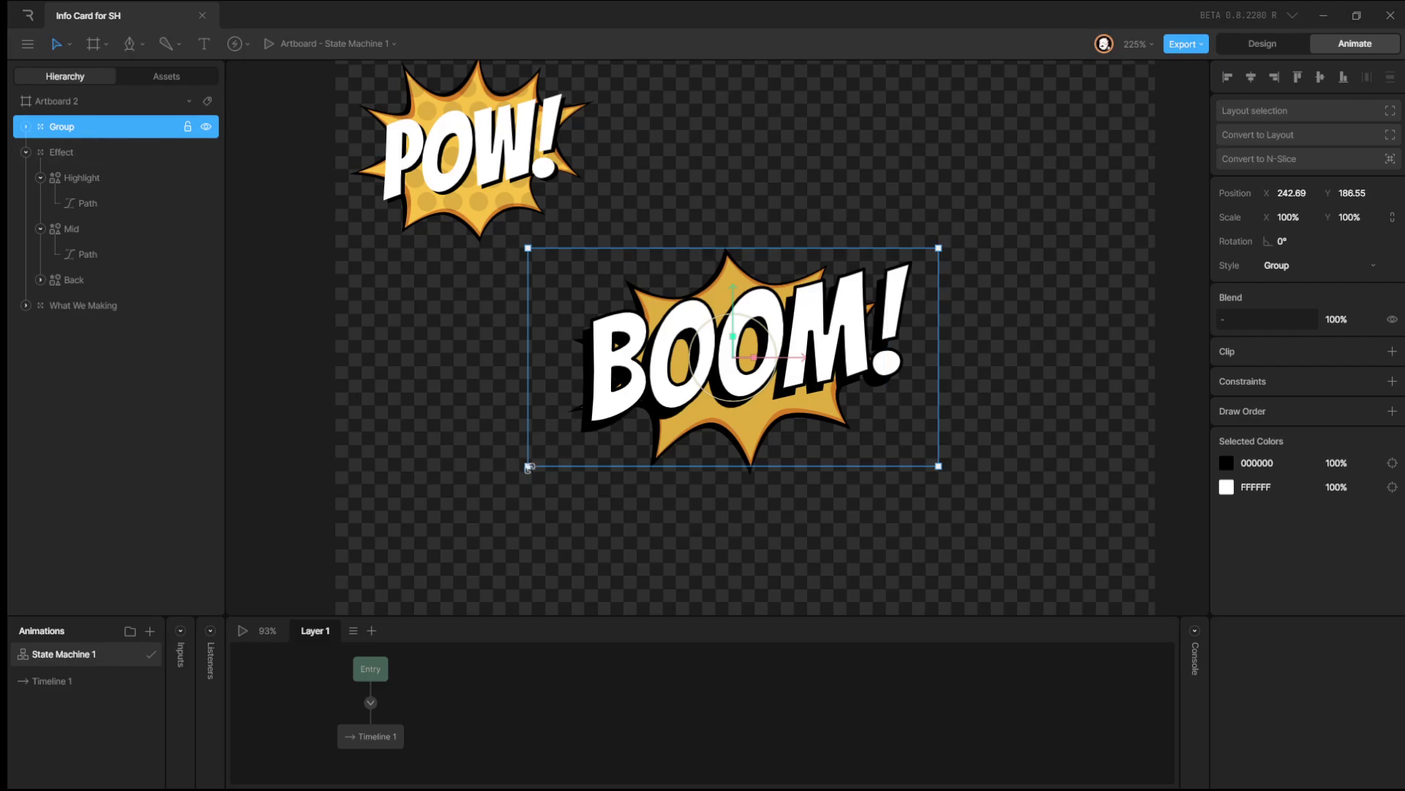
Shrink the BOOM! lettering group to 85% by 92% scale and position it at X 243.04, Y 187.21 over the burst.
left_click_drag(528, 467, 594, 448)
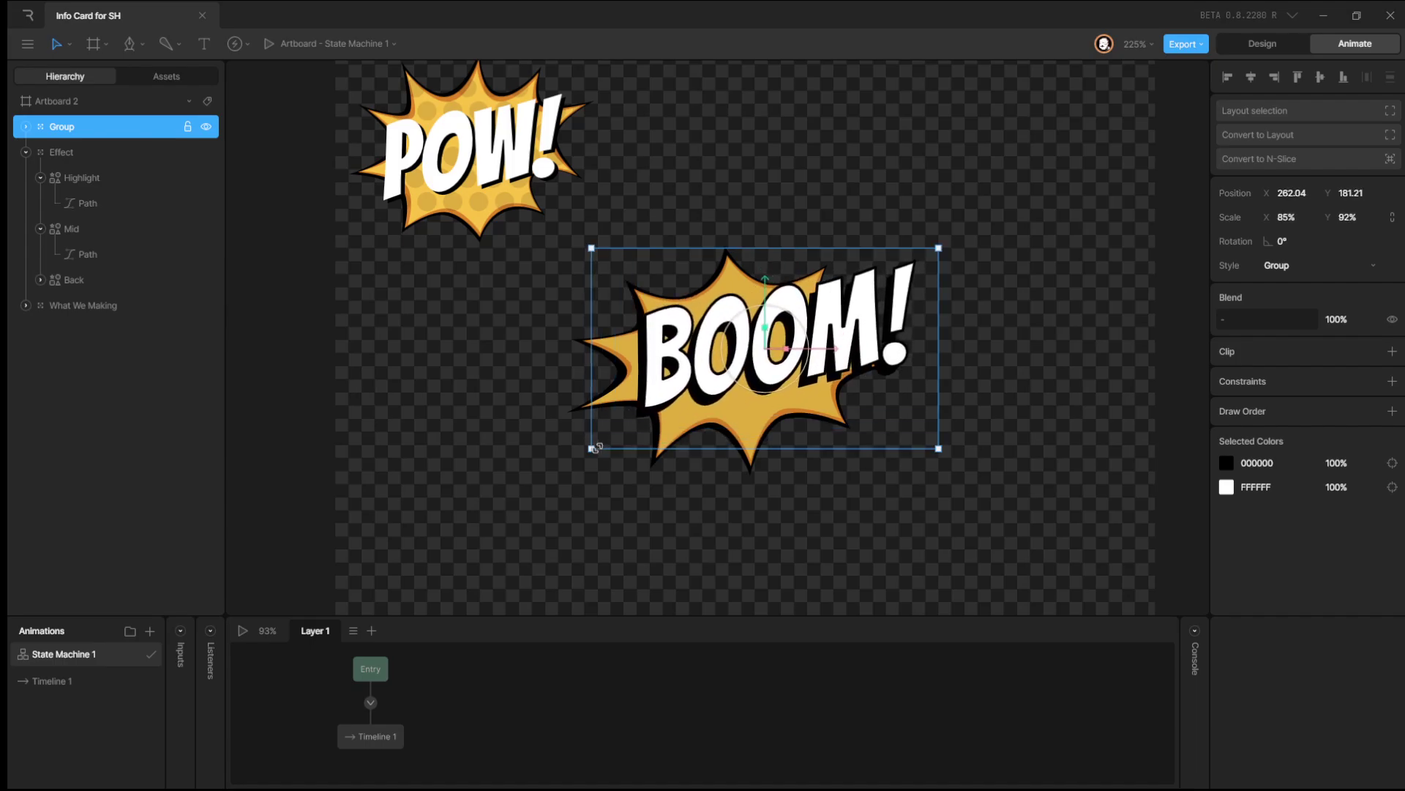
key("shift+Left")
key("shift+Left")
key("shift+Down")
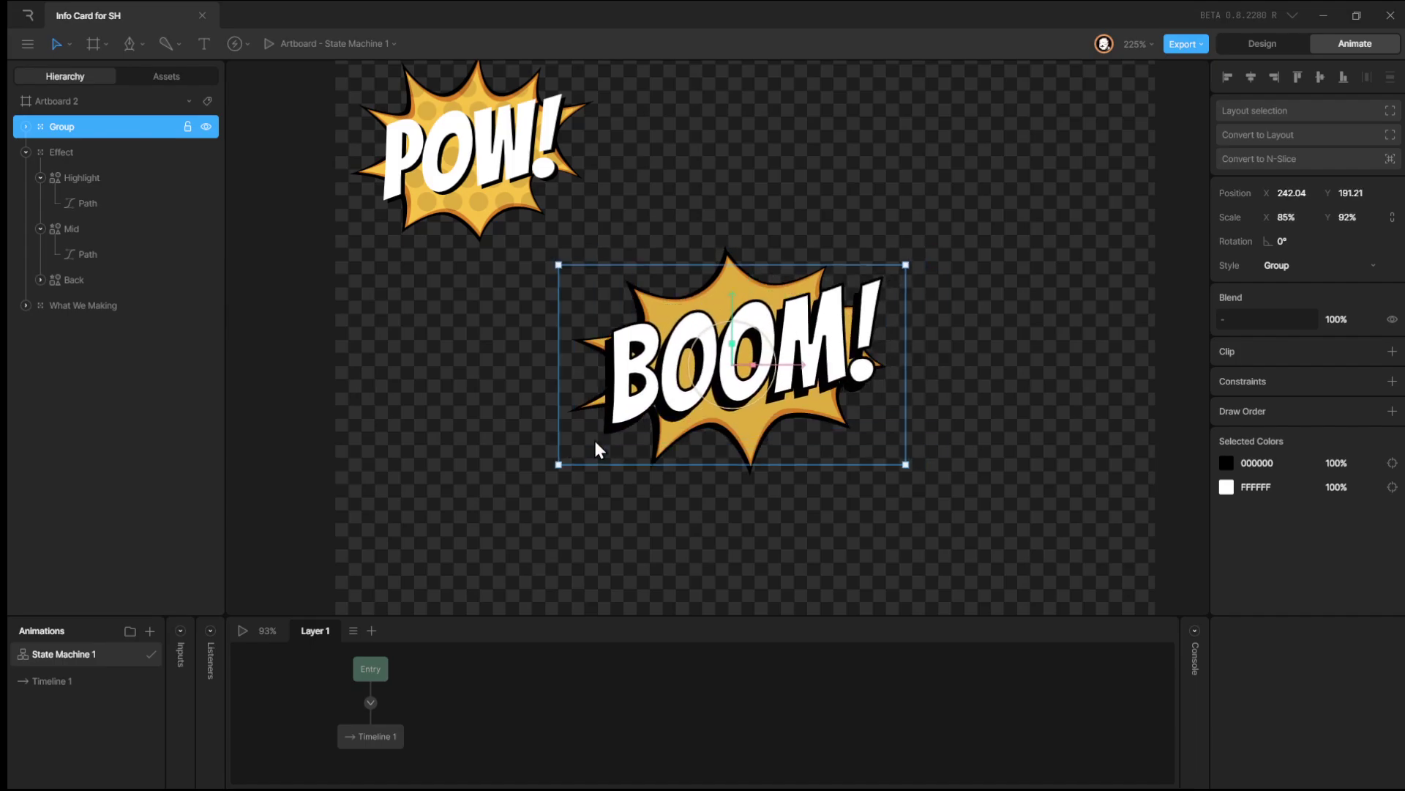
key("Right")
key("Up")
key("Up")
key("Up")
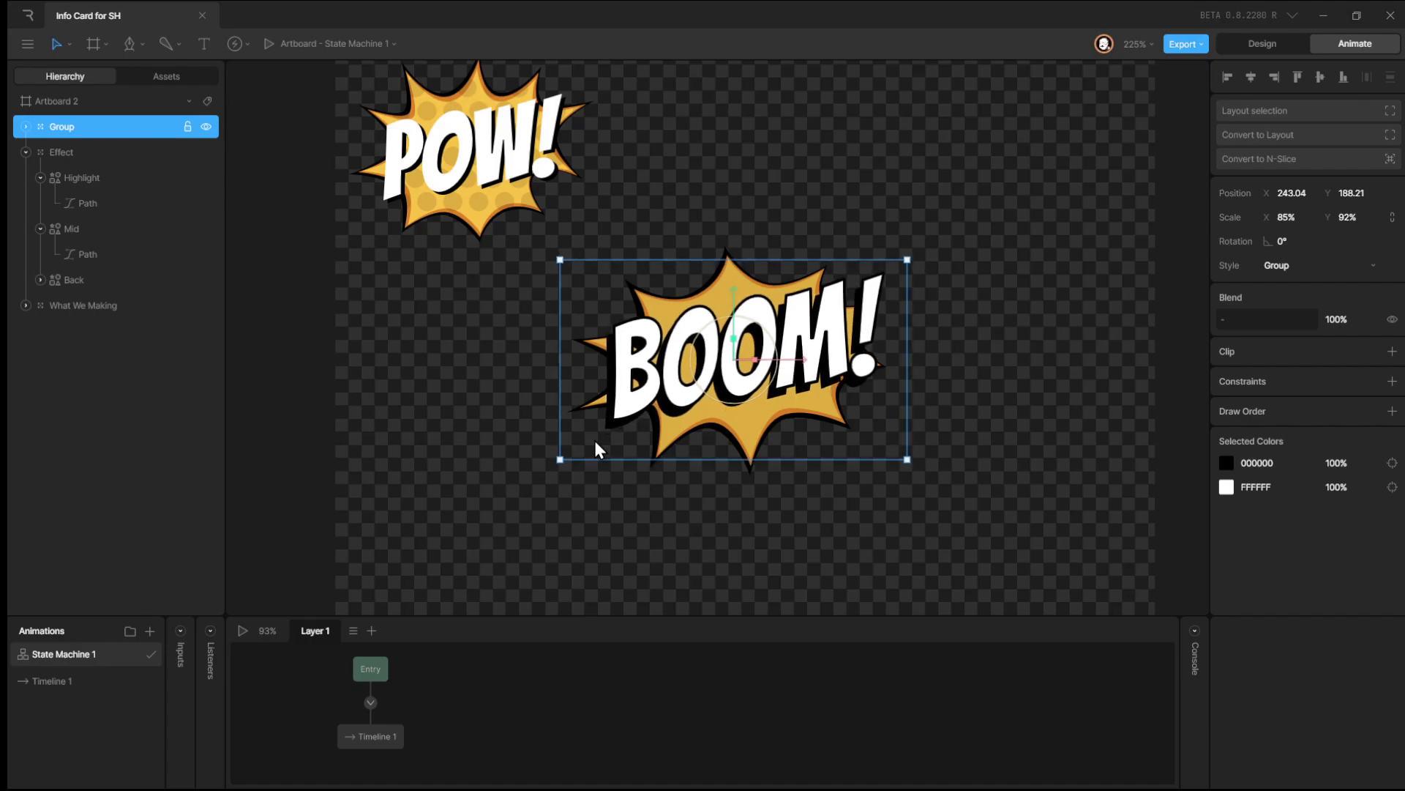
key("Up")
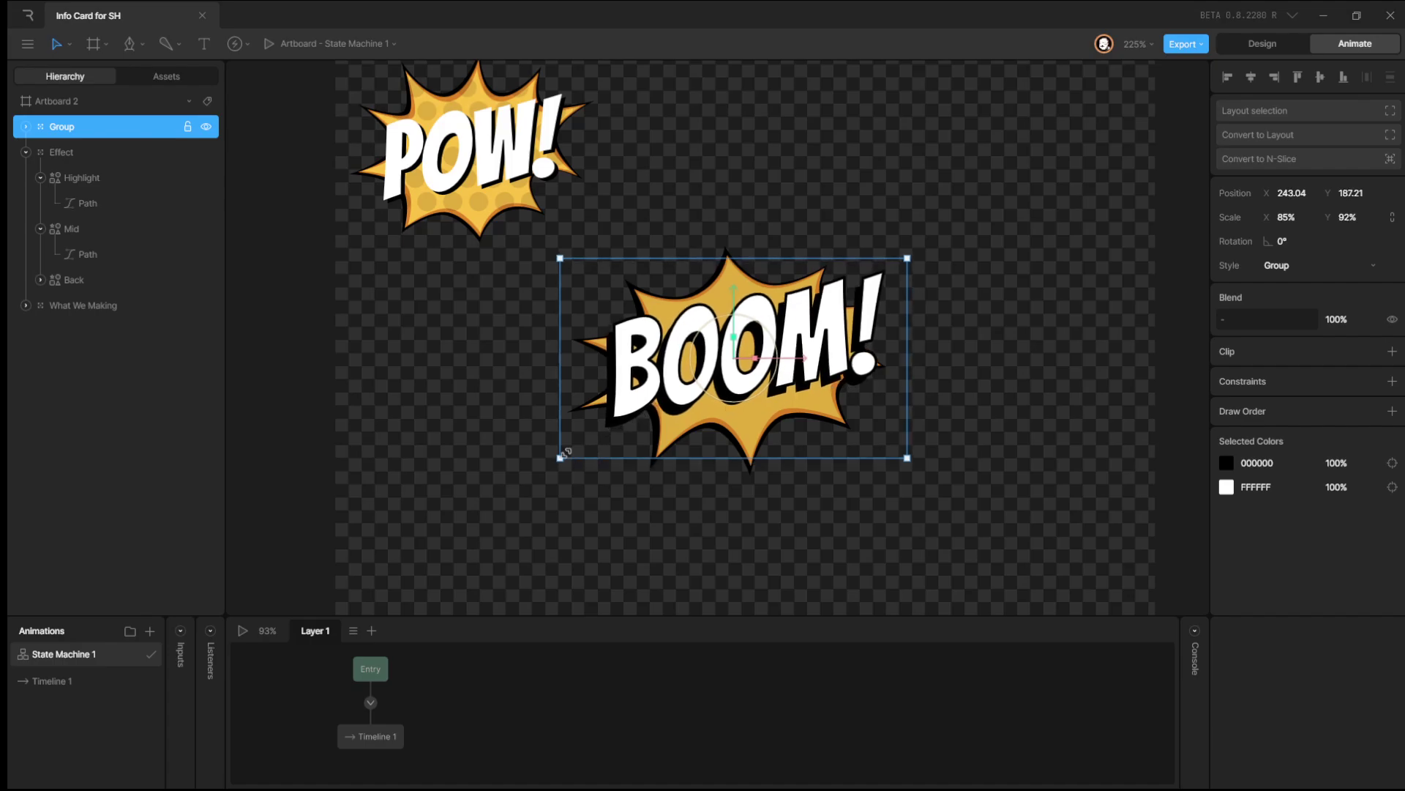
Enlarge the BOOM! lettering group to 91% by 98% scale and position it at X 244.59, Y 188.44.
left_click_drag(560, 458, 534, 472)
key("shift+Right")
key("Up")
key("Up")
key("Up")
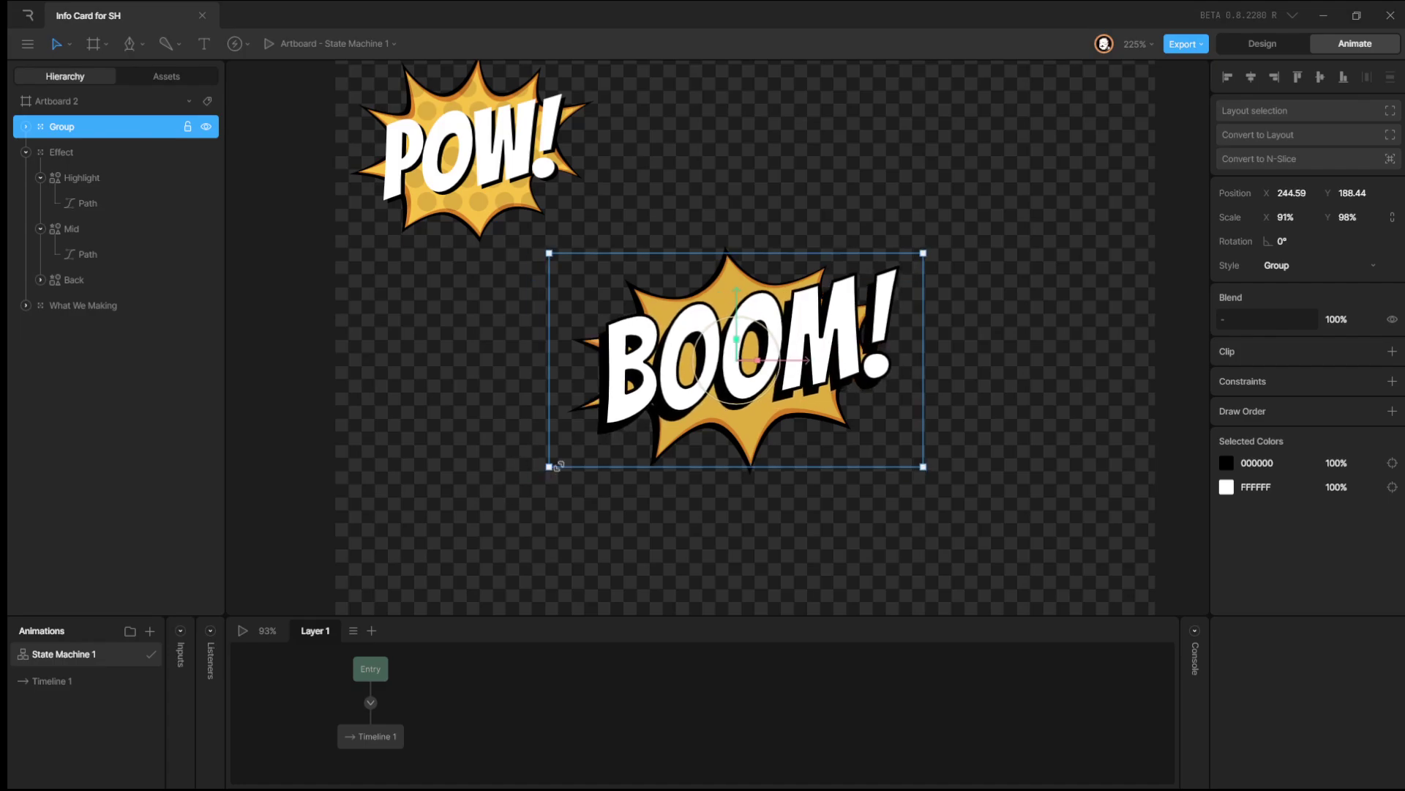
left_click(1076, 333)
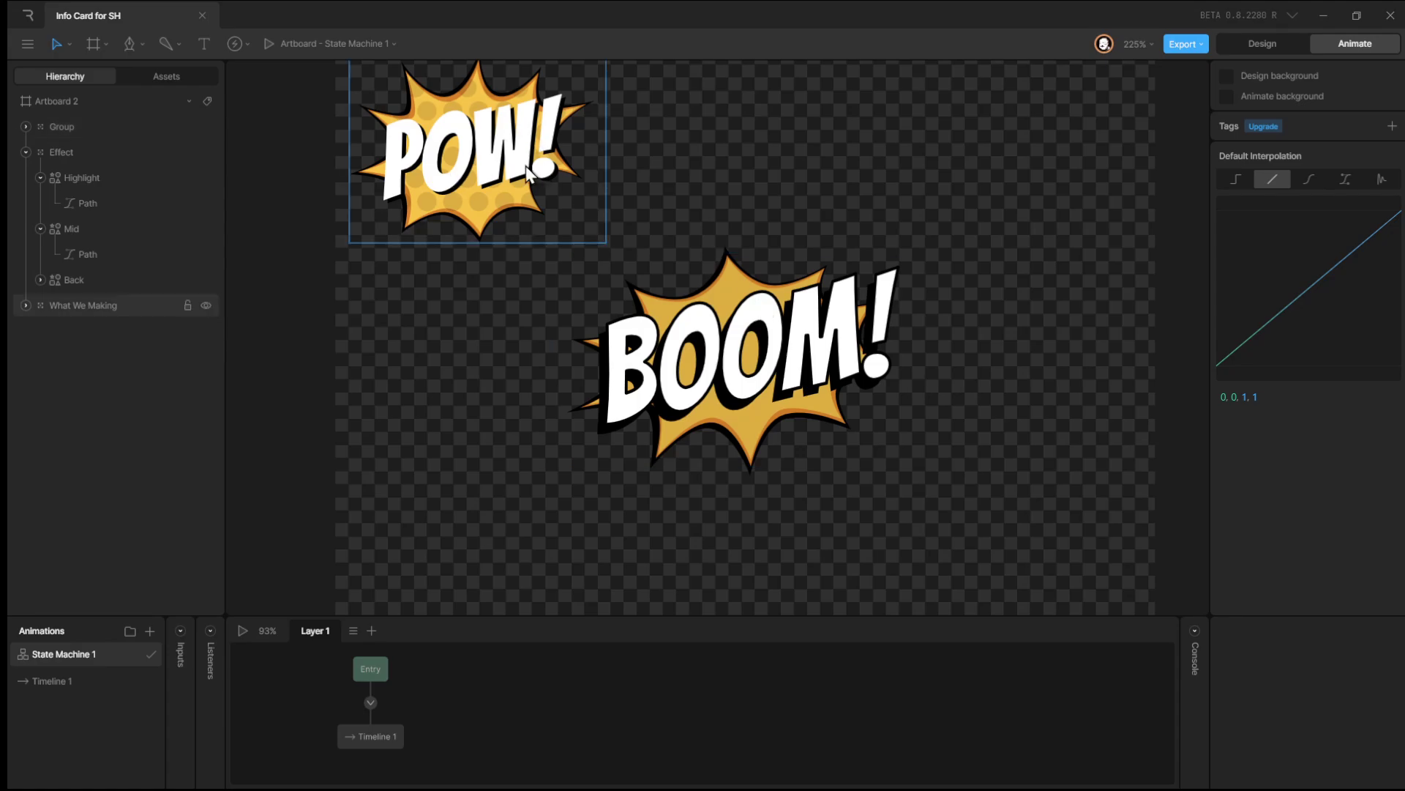
left_click(795, 307)
left_click(802, 233)
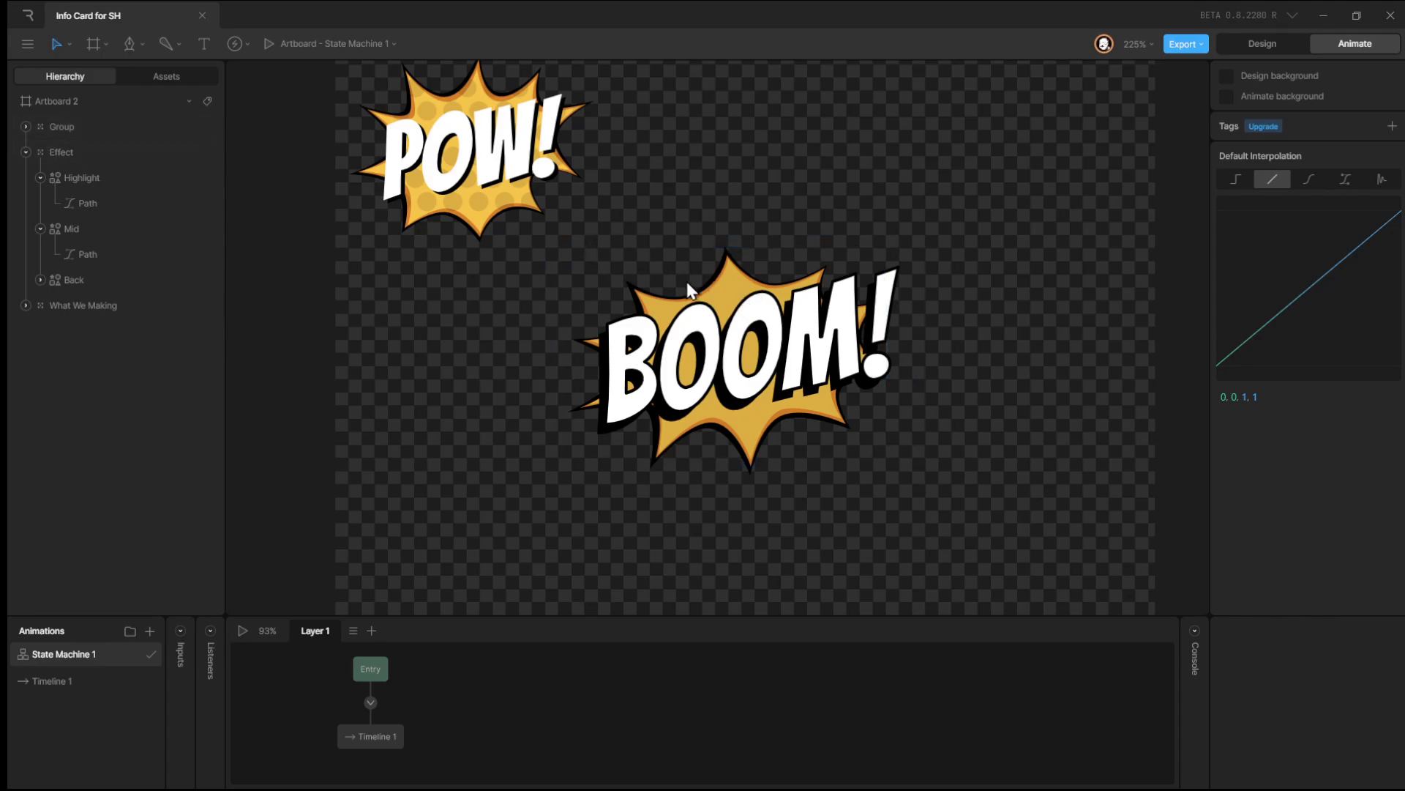
left_click(831, 358)
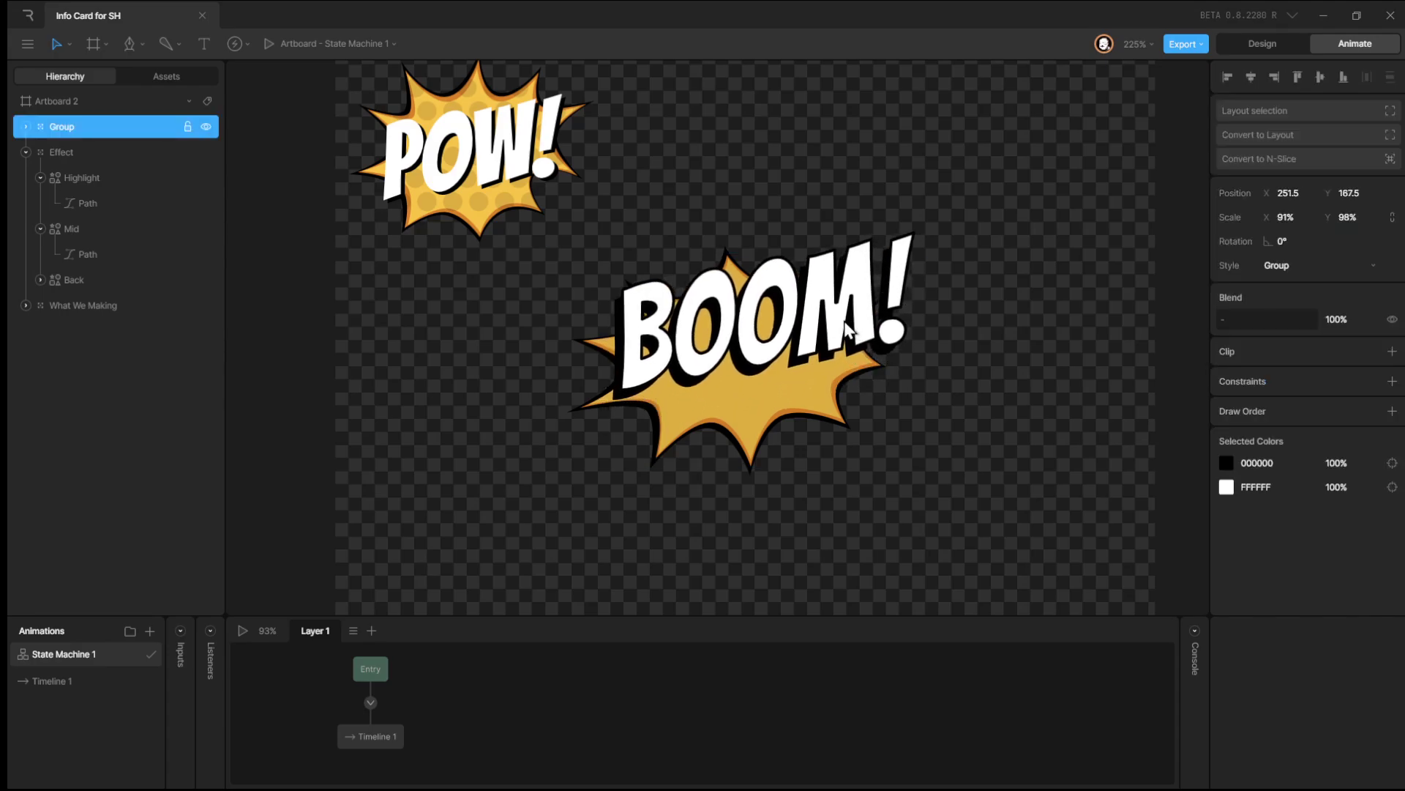
Squash the burst group to 90% vertical scale and move the BOOM! lettering group to X 245, Y 196.5.
left_click(732, 283)
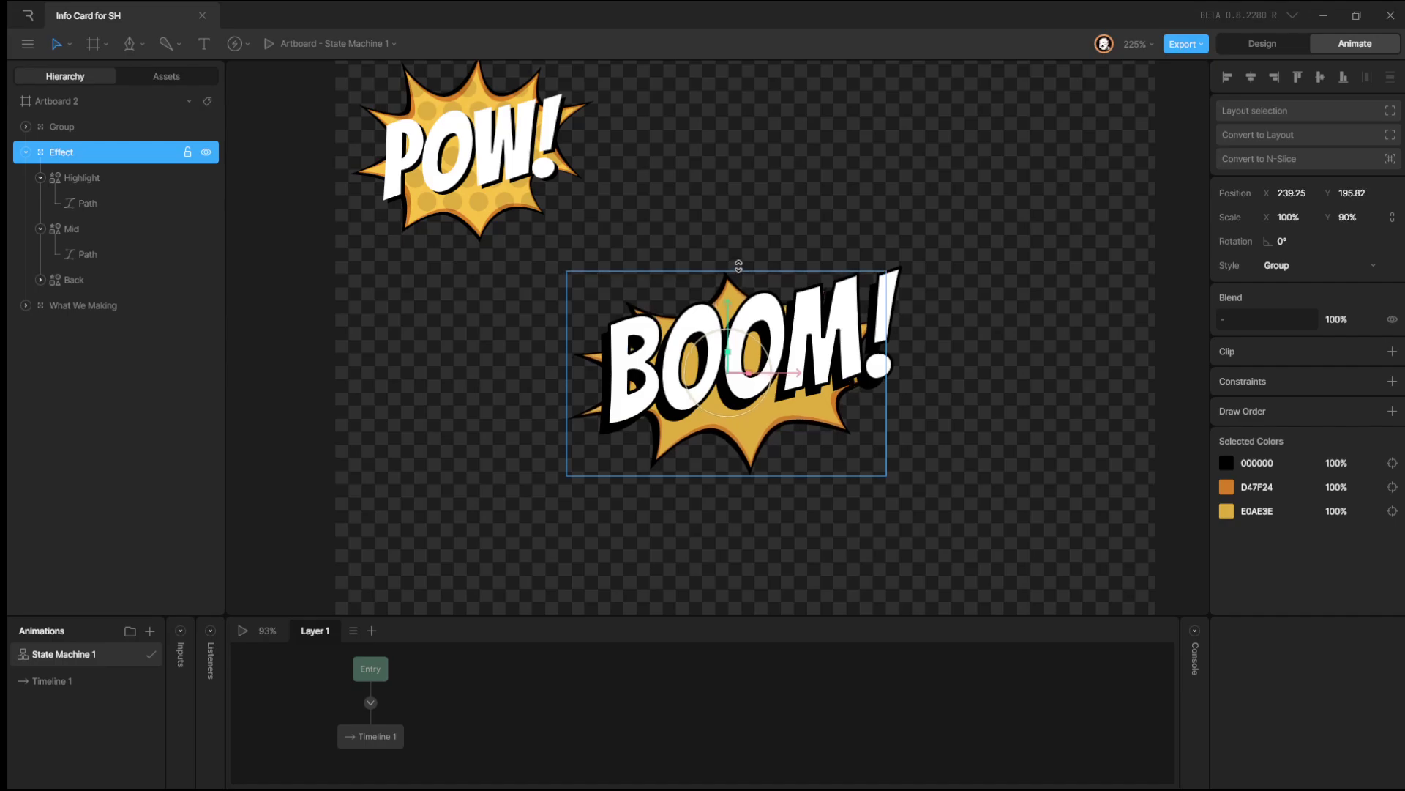
left_click(809, 322)
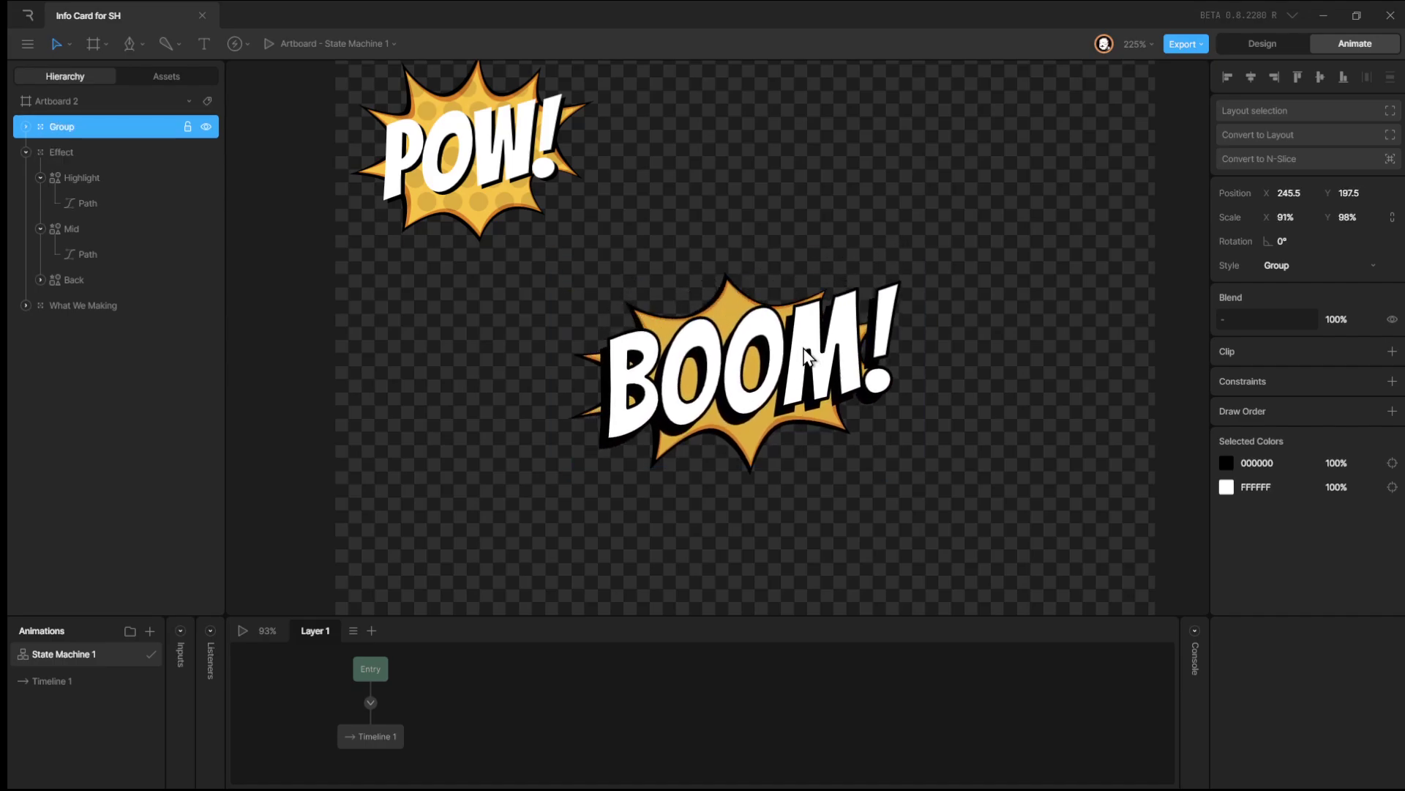
left_click(797, 353)
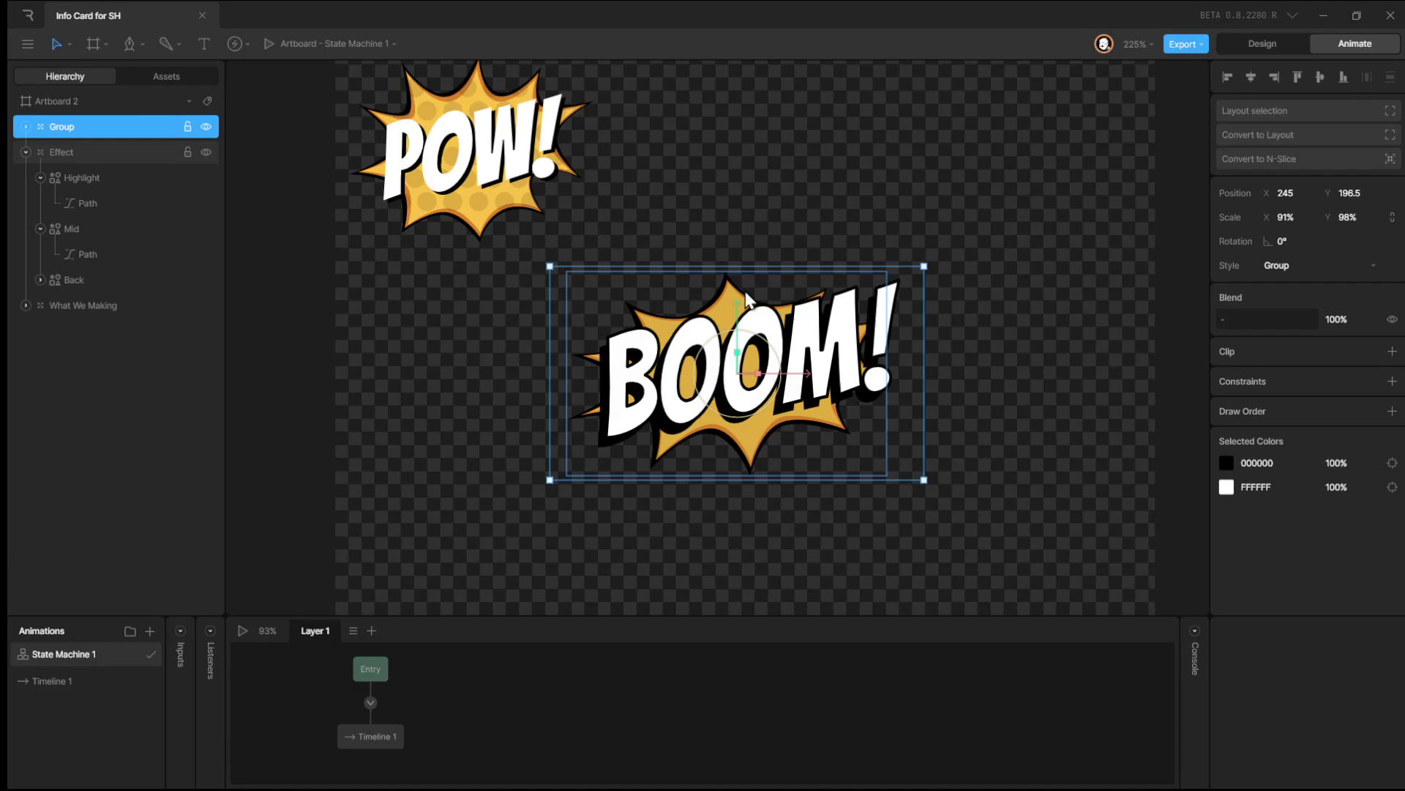
Stretch the burst group to 104% vertical scale at X 242, Y 193, and shrink the lettering group to 80% by 89% at X 240, Y 198.
left_click(855, 270)
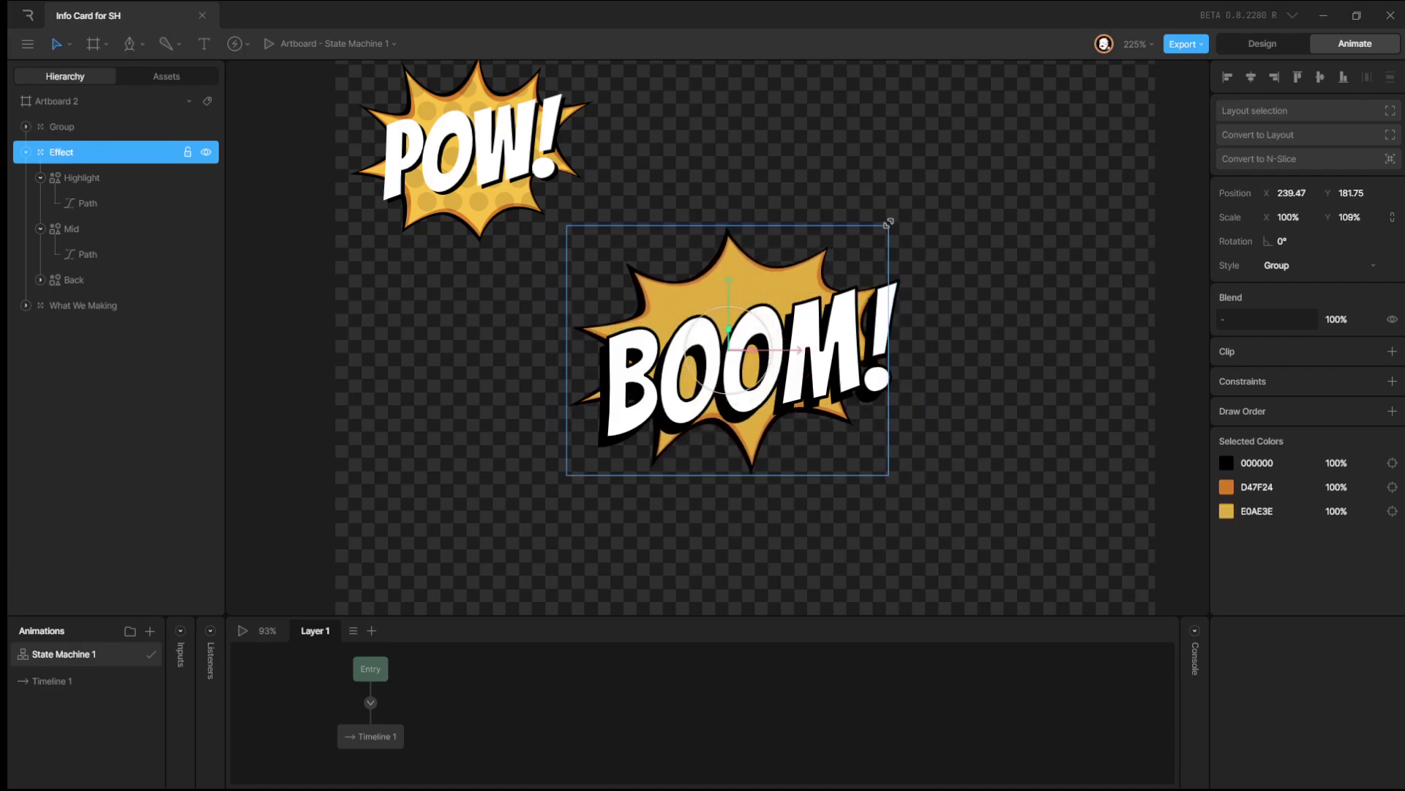
left_click(787, 300)
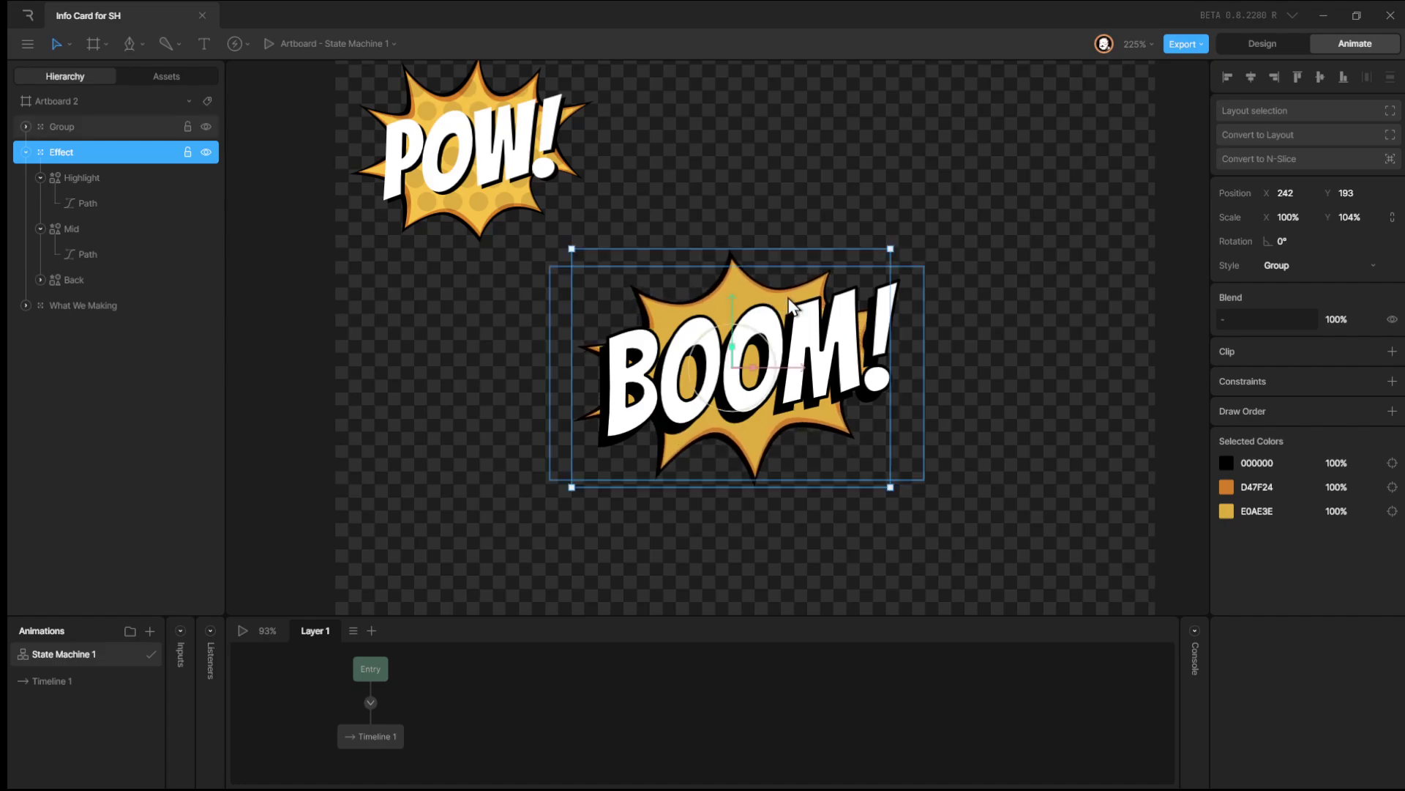
left_click_drag(925, 266, 880, 285)
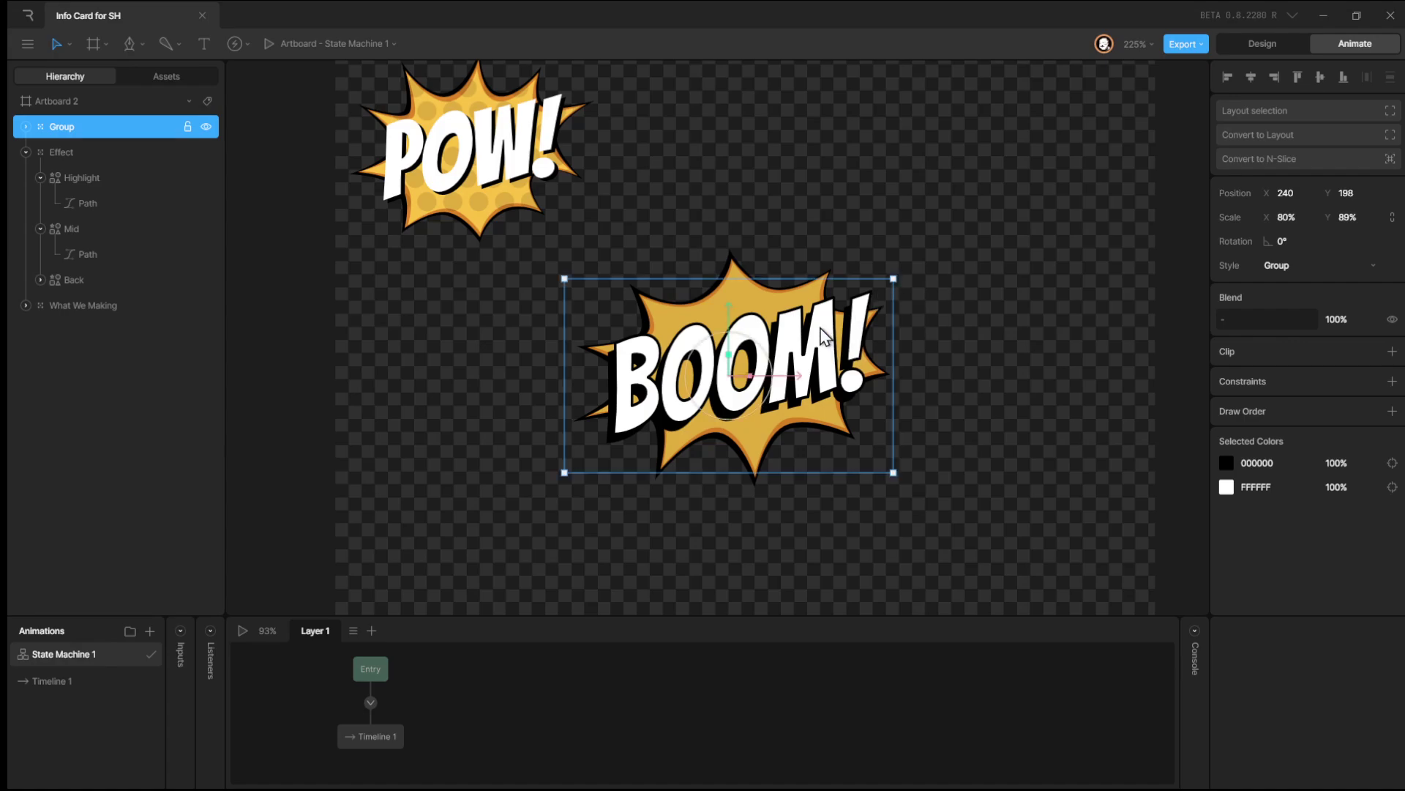
left_click(728, 289)
left_click(721, 274)
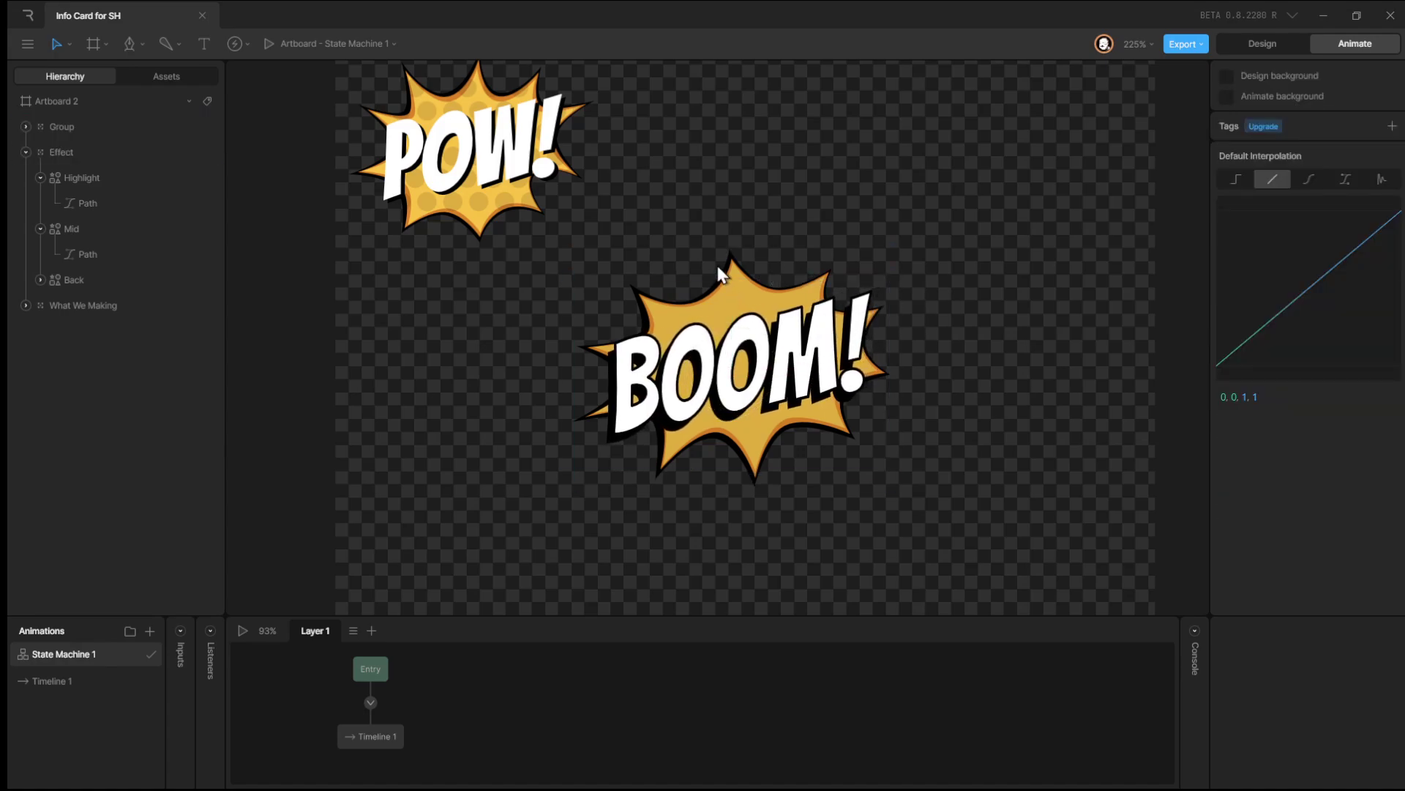
left_click(721, 274)
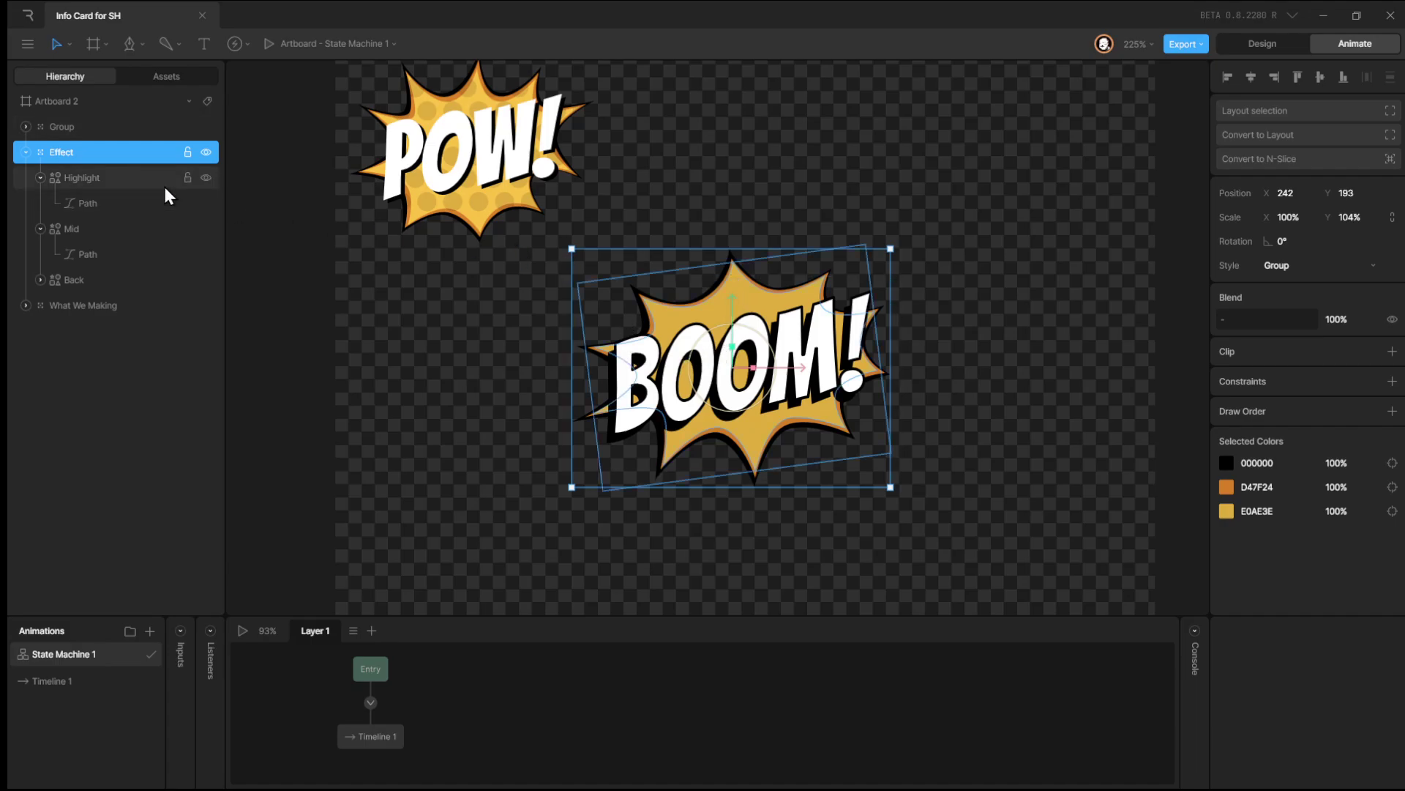
Draw a 6 by 6 circle above the burst at X 230, Y 56.
left_click(130, 50)
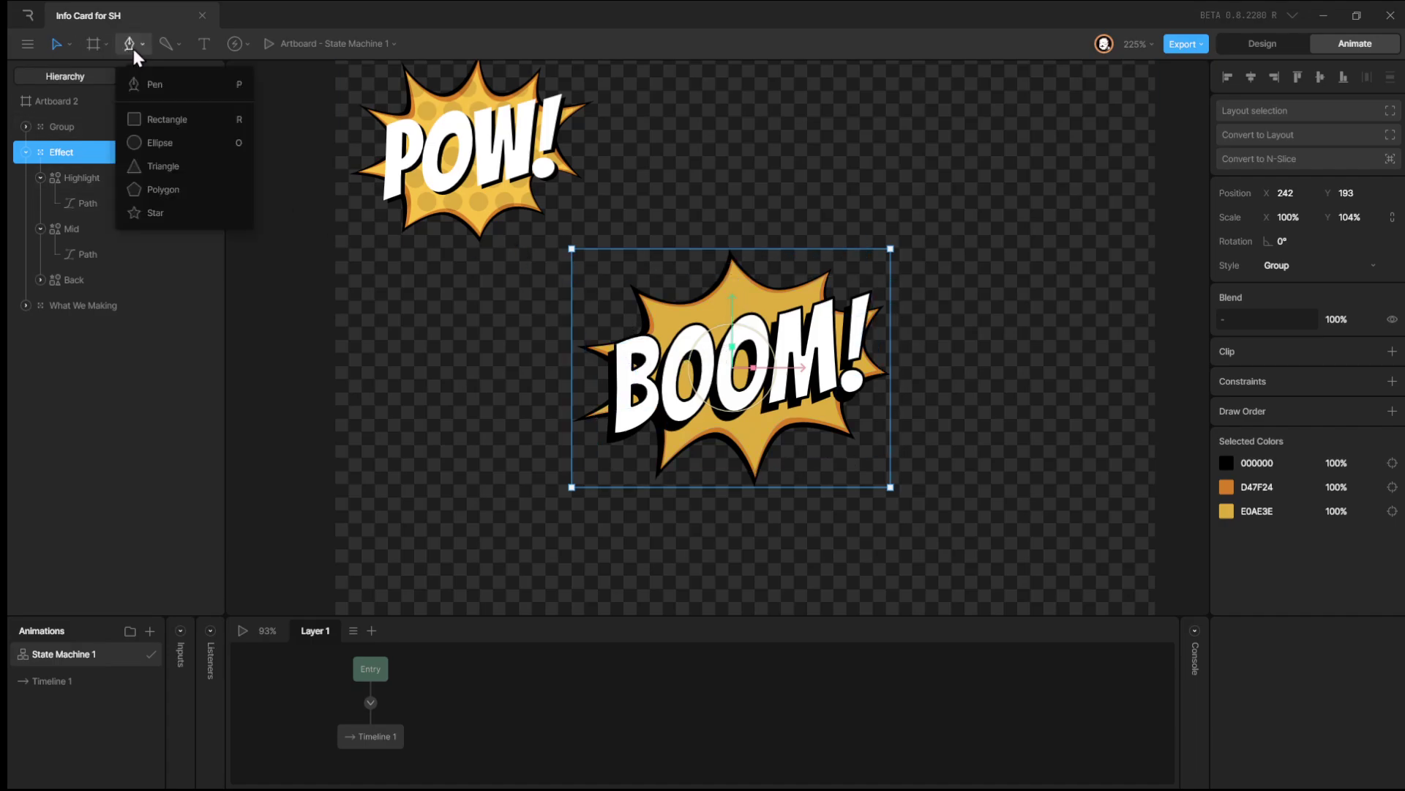
left_click(157, 144)
left_click_drag(707, 137, 717, 146)
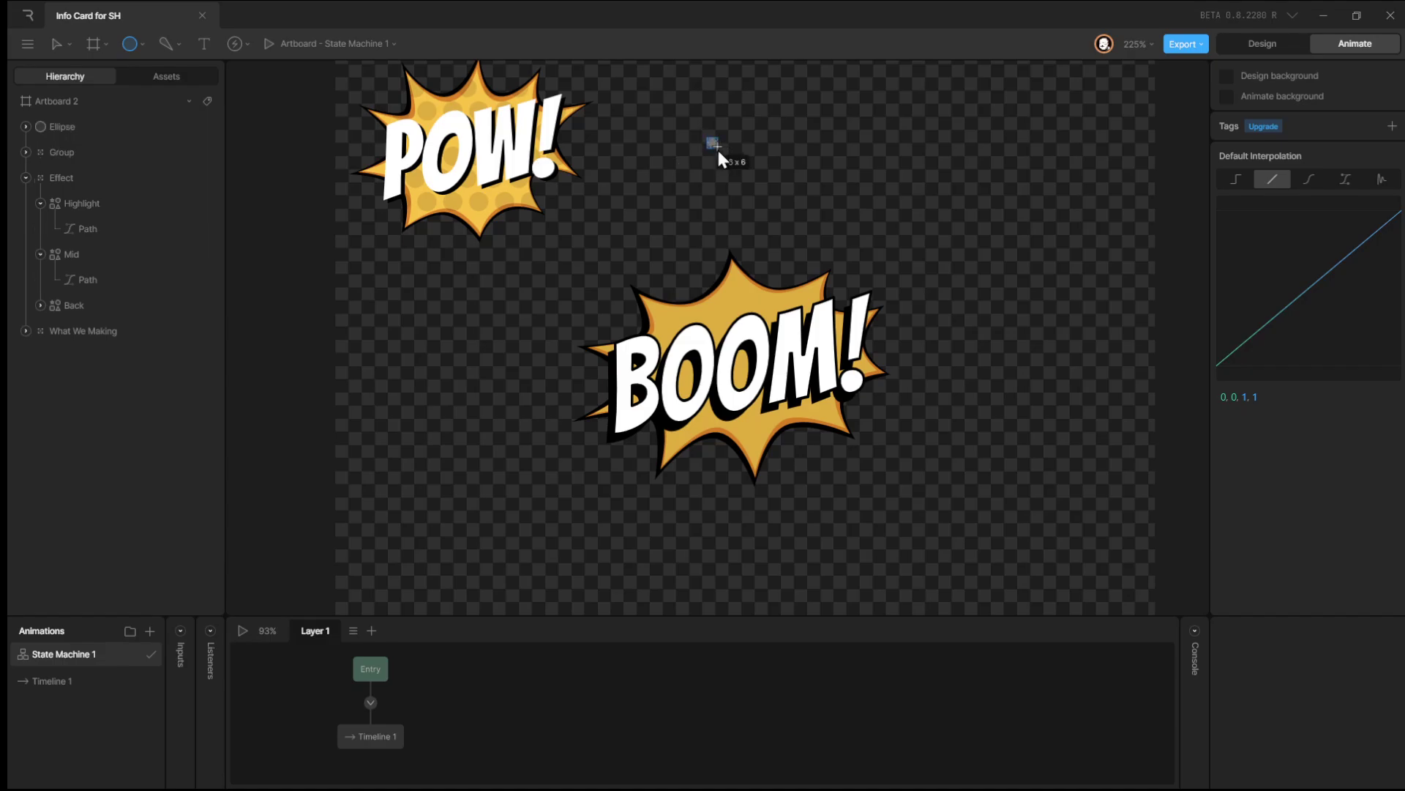
scroll(748, 161, "up", 5)
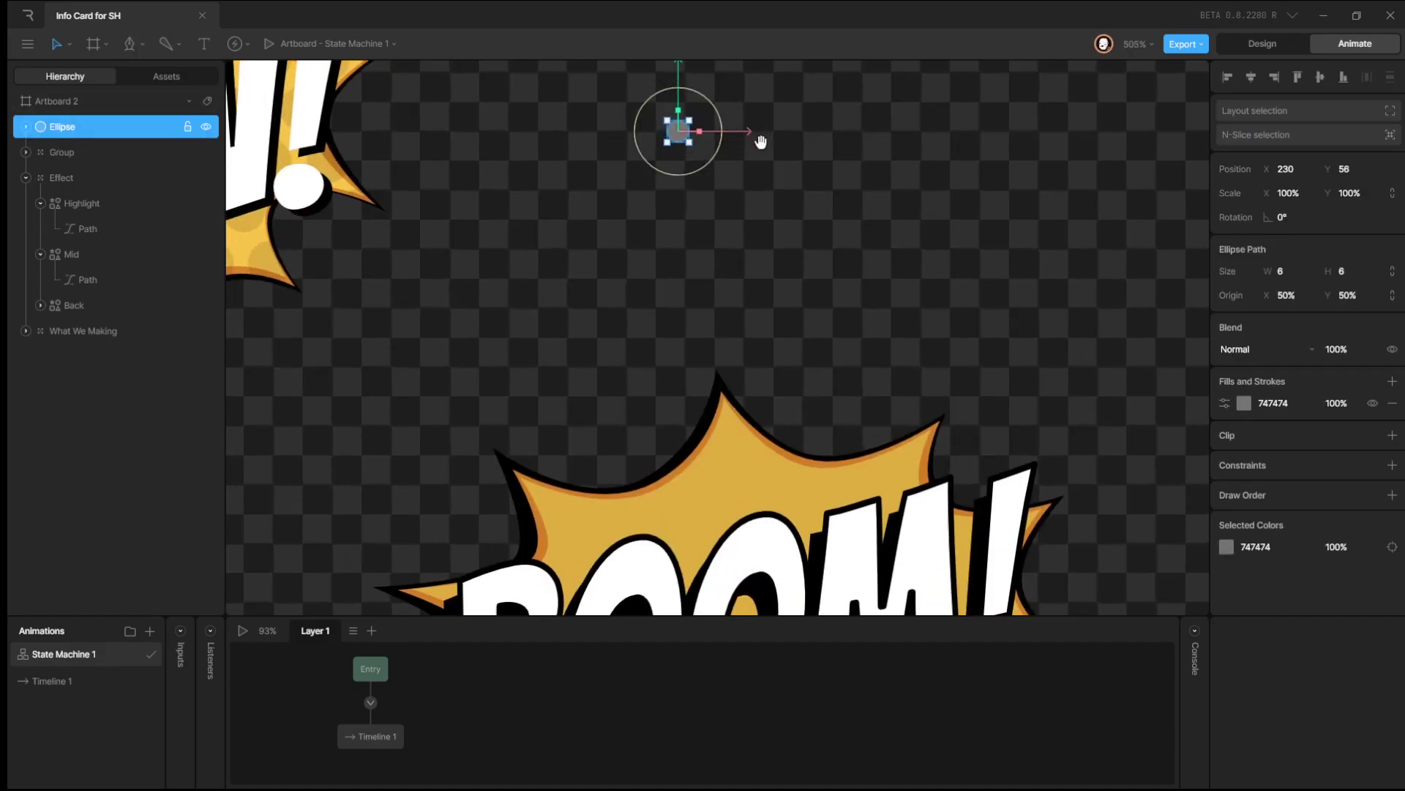
left_click_drag(761, 142, 736, 202)
Duplicate the circle's path six times inside the ellipse shape, offsetting each copy 10 px right, up to X 60.
left_click(27, 126)
left_click(69, 151)
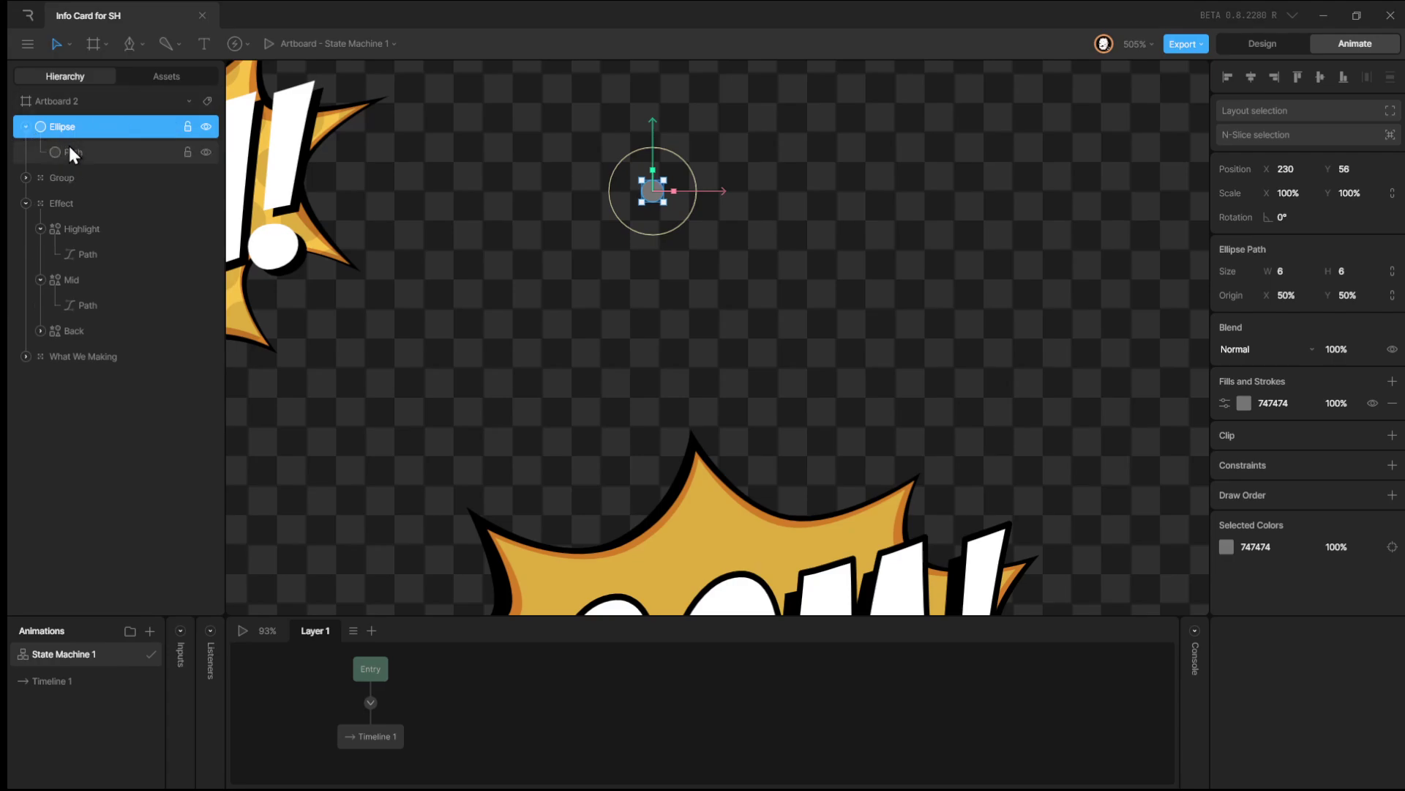
key("ctrl+d")
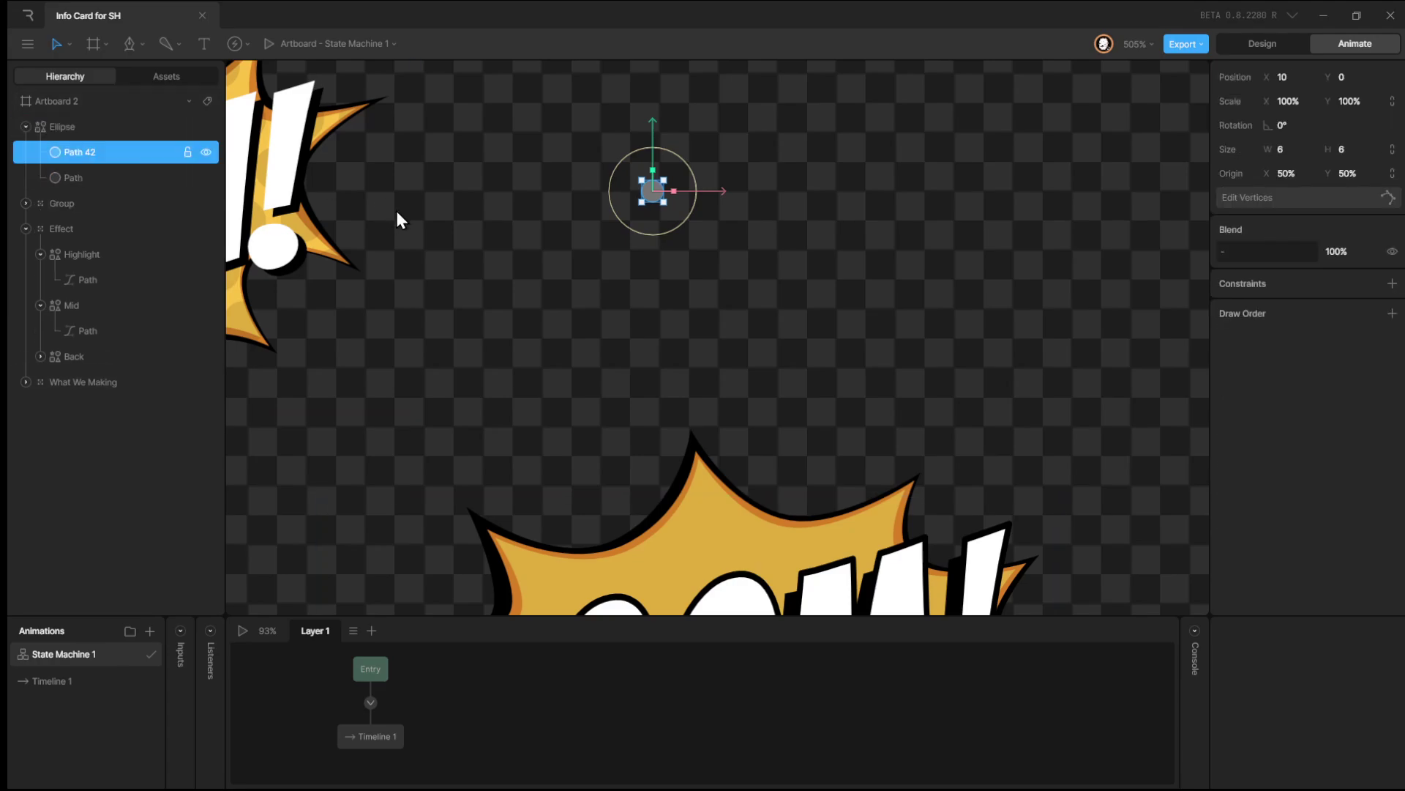
key("shift+Right")
key("ctrl+d")
key("shift+Right")
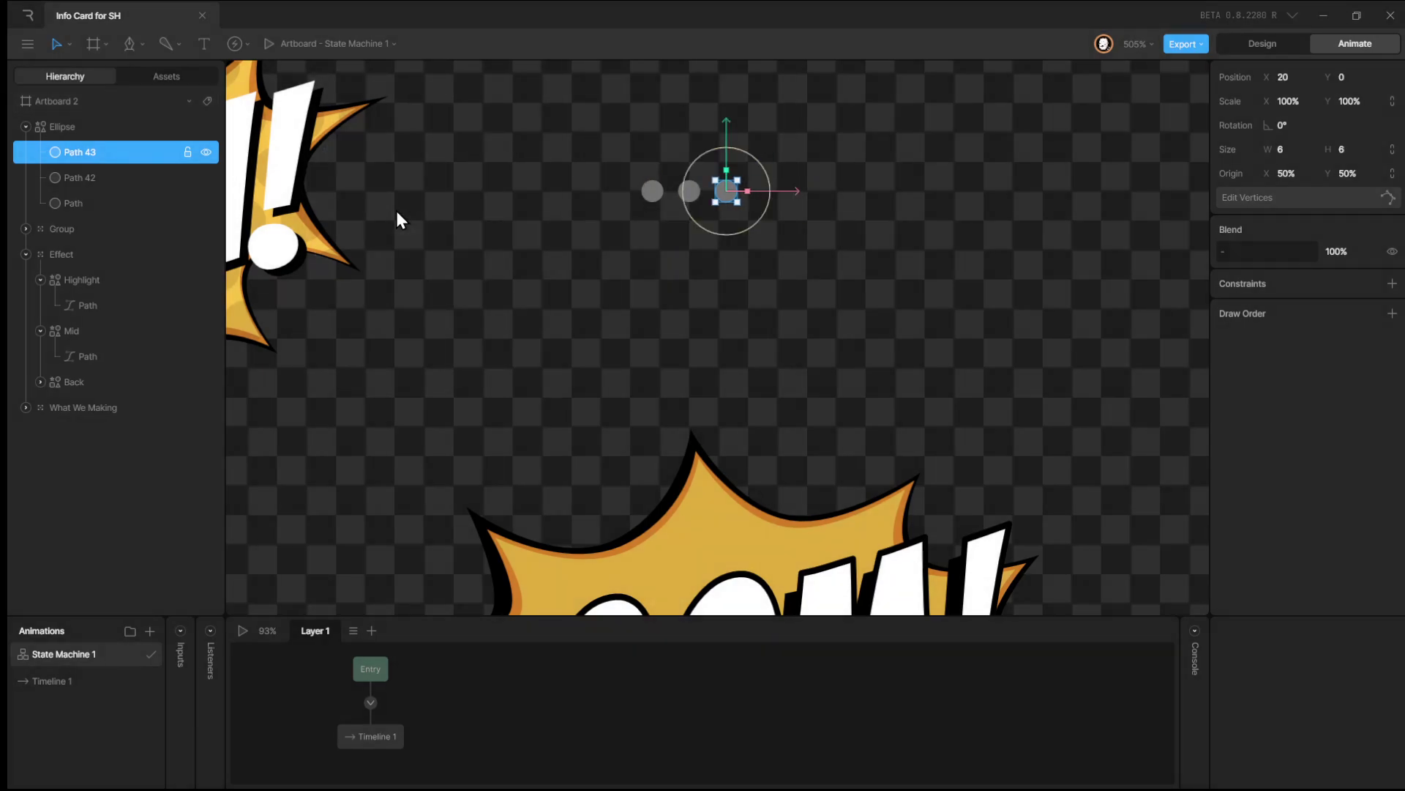
key("ctrl+d")
key("shift+Right")
key("ctrl+d")
key("shift+Right")
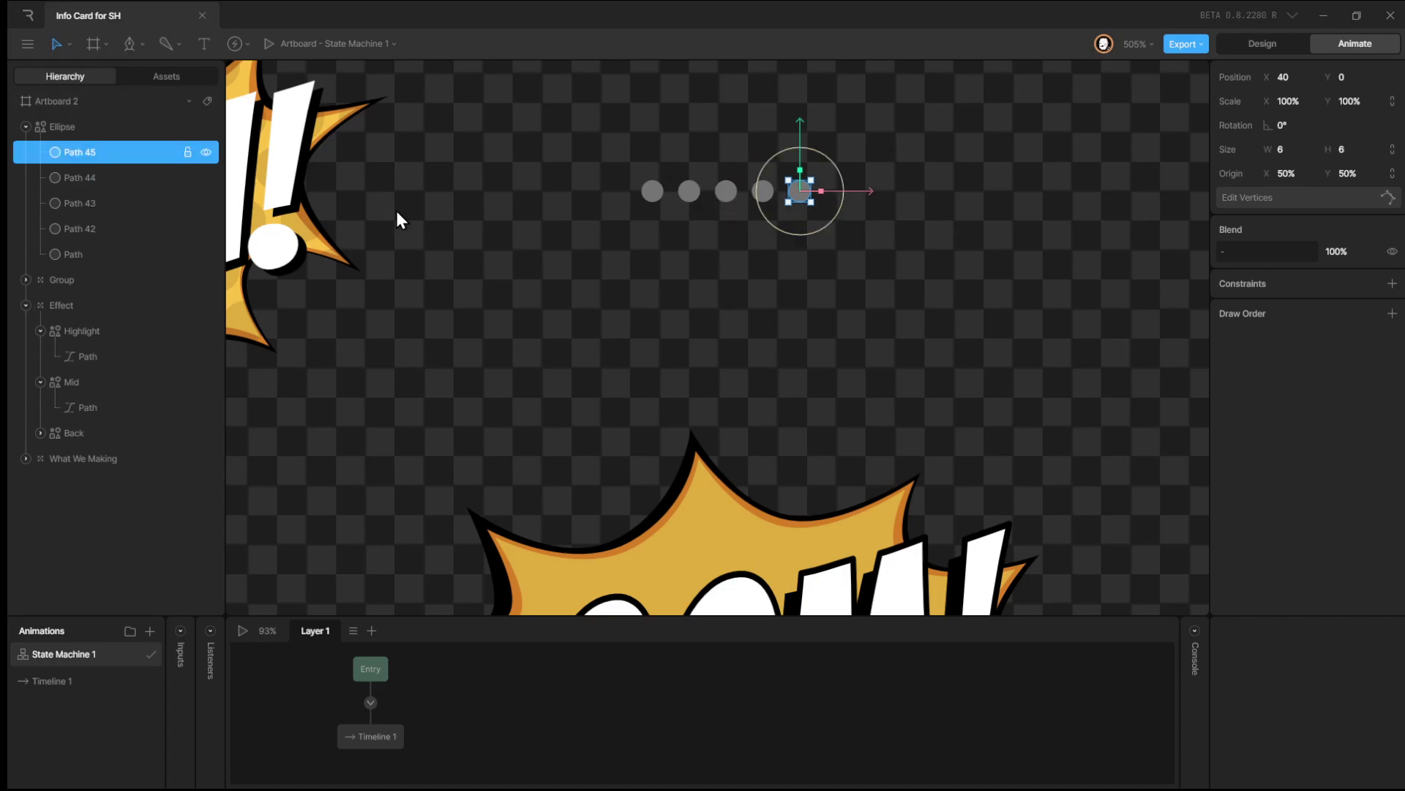
key("ctrl+d")
key("shift+Right")
key("ctrl+d")
key("shift+Right")
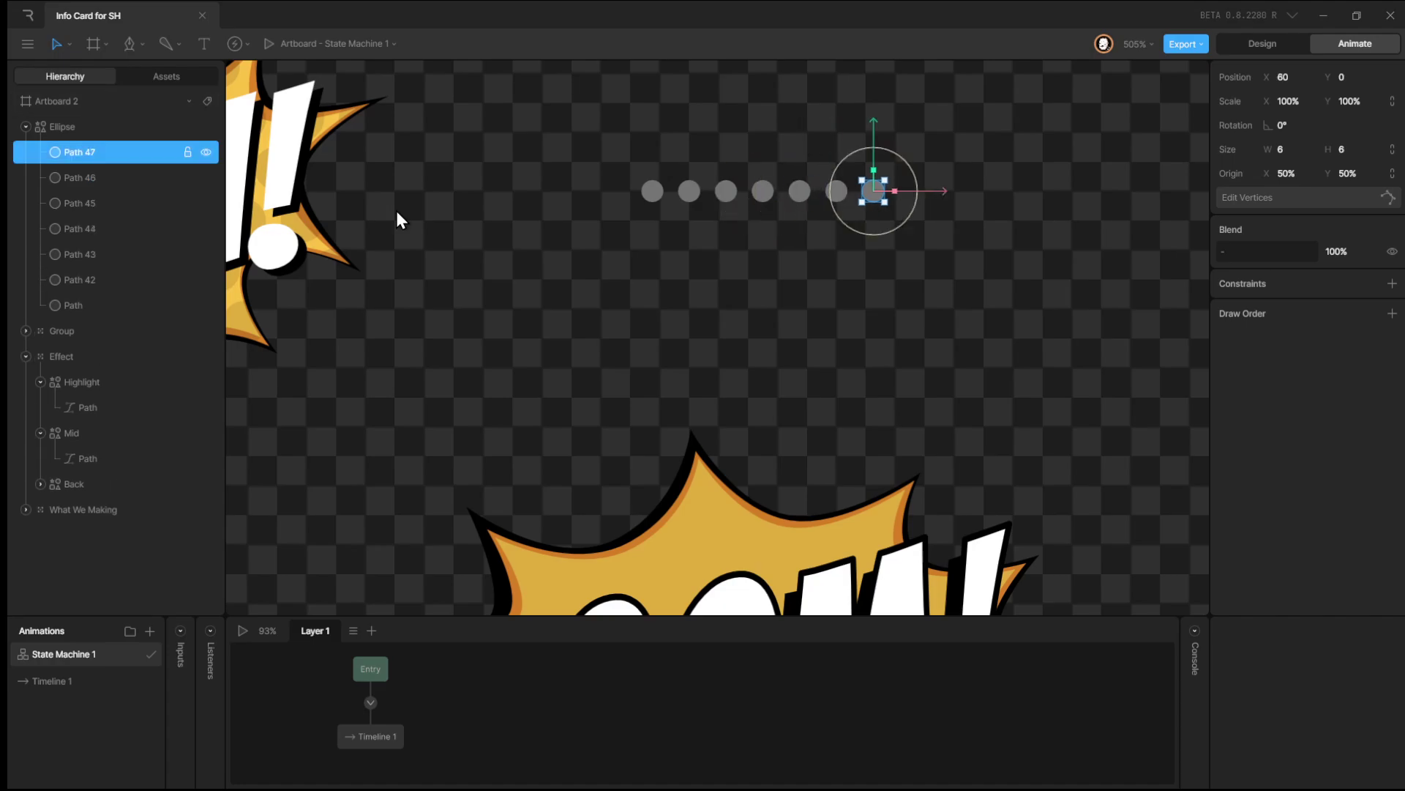
Duplicate all seven circle paths and move the copies 70 px right to extend the row of dots.
left_click(104, 314, "shift")
key("ctrl+d")
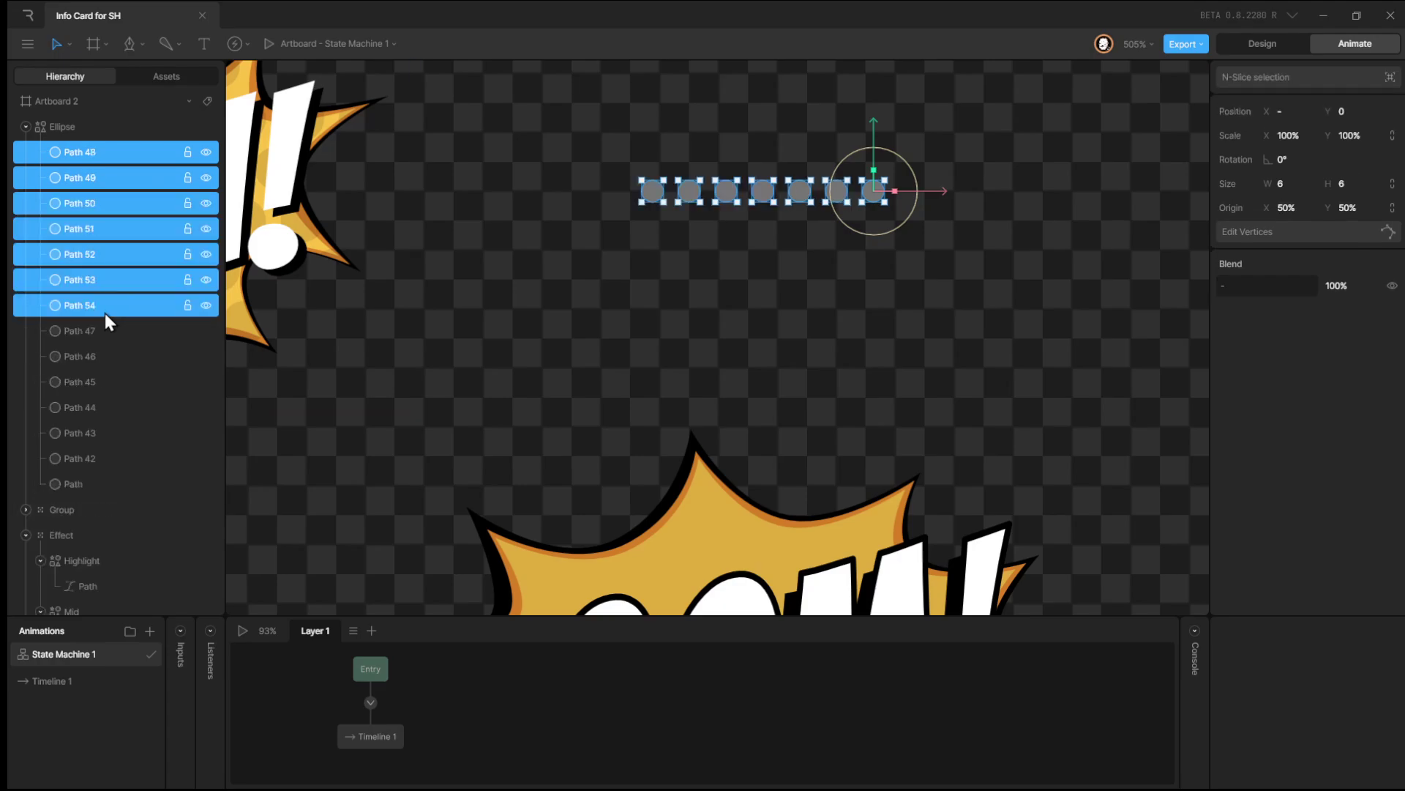
key("shift+Right")
key("shift+Right")
key("shift+Right")
key("shift+Right")
key("shift+Right")
key("shift+Right")
key("shift+Right")
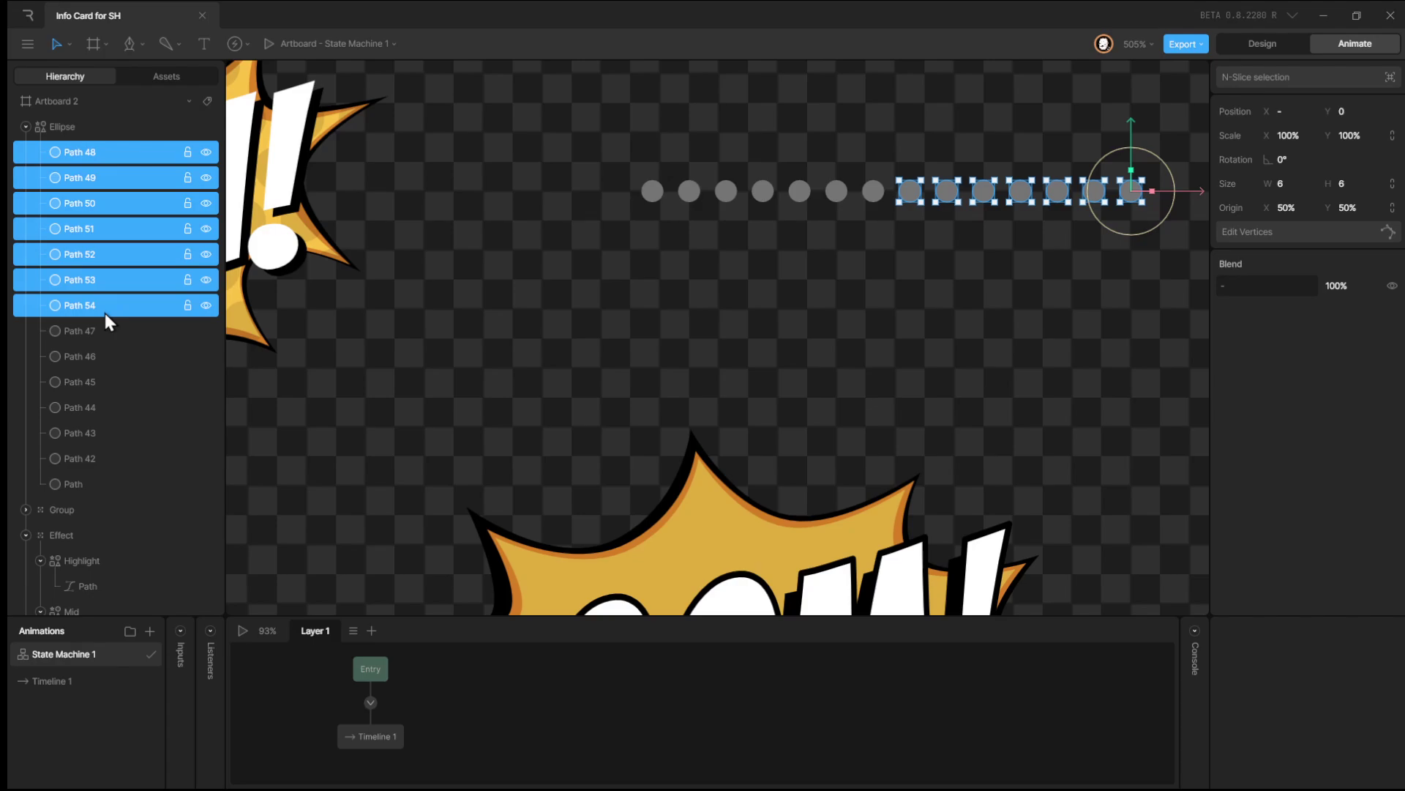
Duplicate the seven selected circle paths and move the copies 140 px left to extend the row of dots.
key("ctrl+d")
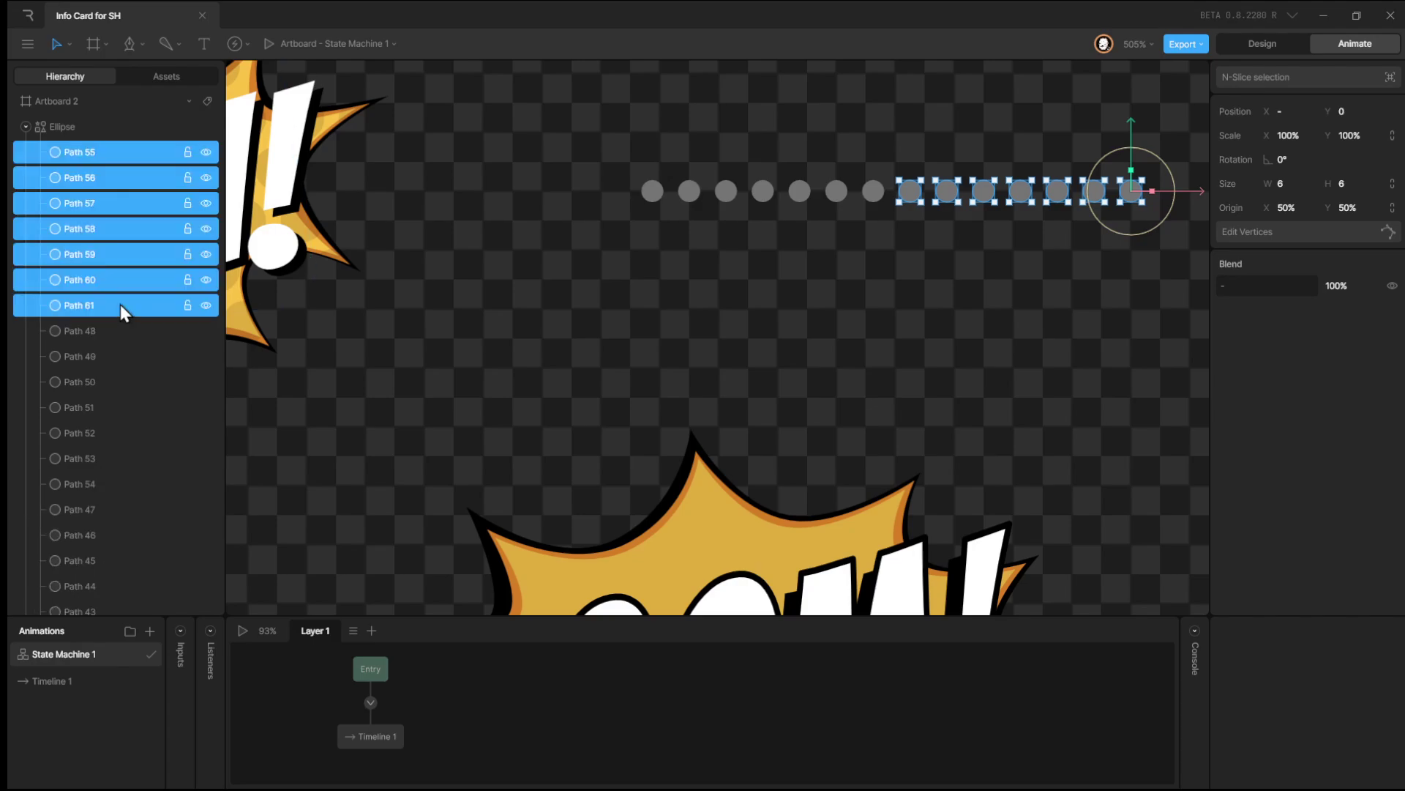
key("shift+Left")
key("shift+Left")
key("shift+Left")
key("shift+Left")
key("shift+Left")
key("shift+Left")
key("shift+Left")
key("shift+Left")
key("shift+Left")
key("shift+Left")
key("shift+Left")
key("shift+Left")
key("shift+Left")
key("shift+Left")
key("shift+Left")
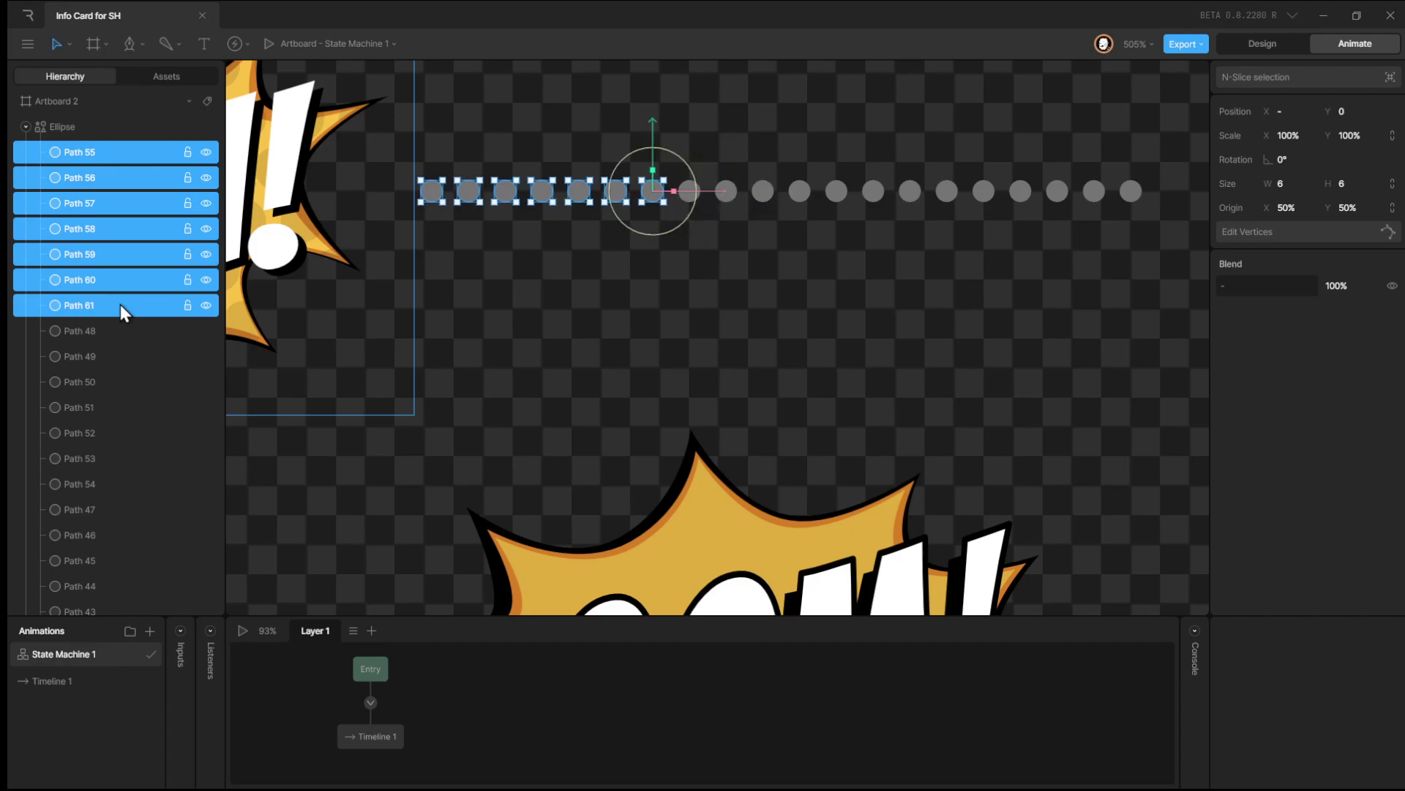
key("shift+Right")
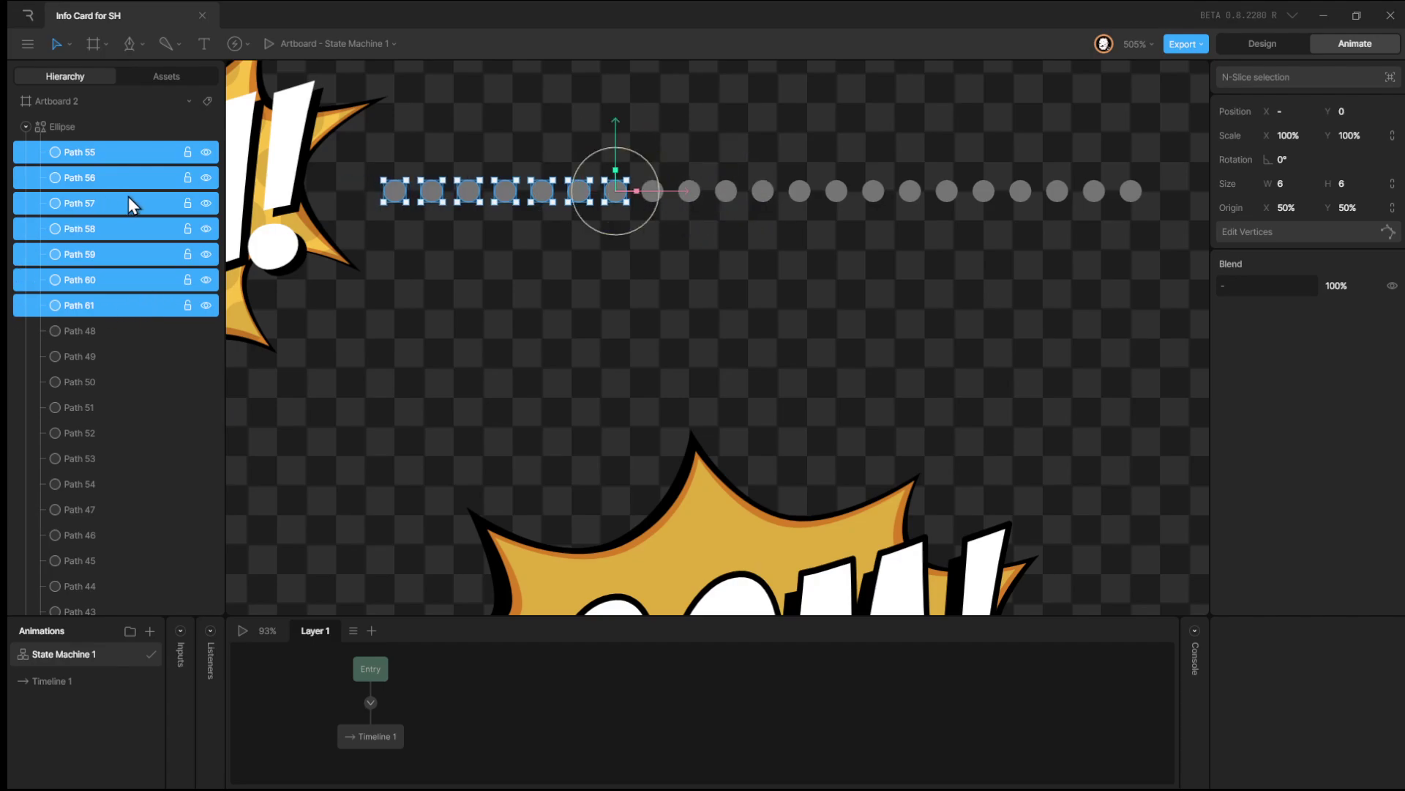
Duplicate all the circle paths in the row as a second row at Y -9, staggered 5 px right.
left_click(125, 178)
left_click(120, 157)
scroll(118, 205, "down", 5)
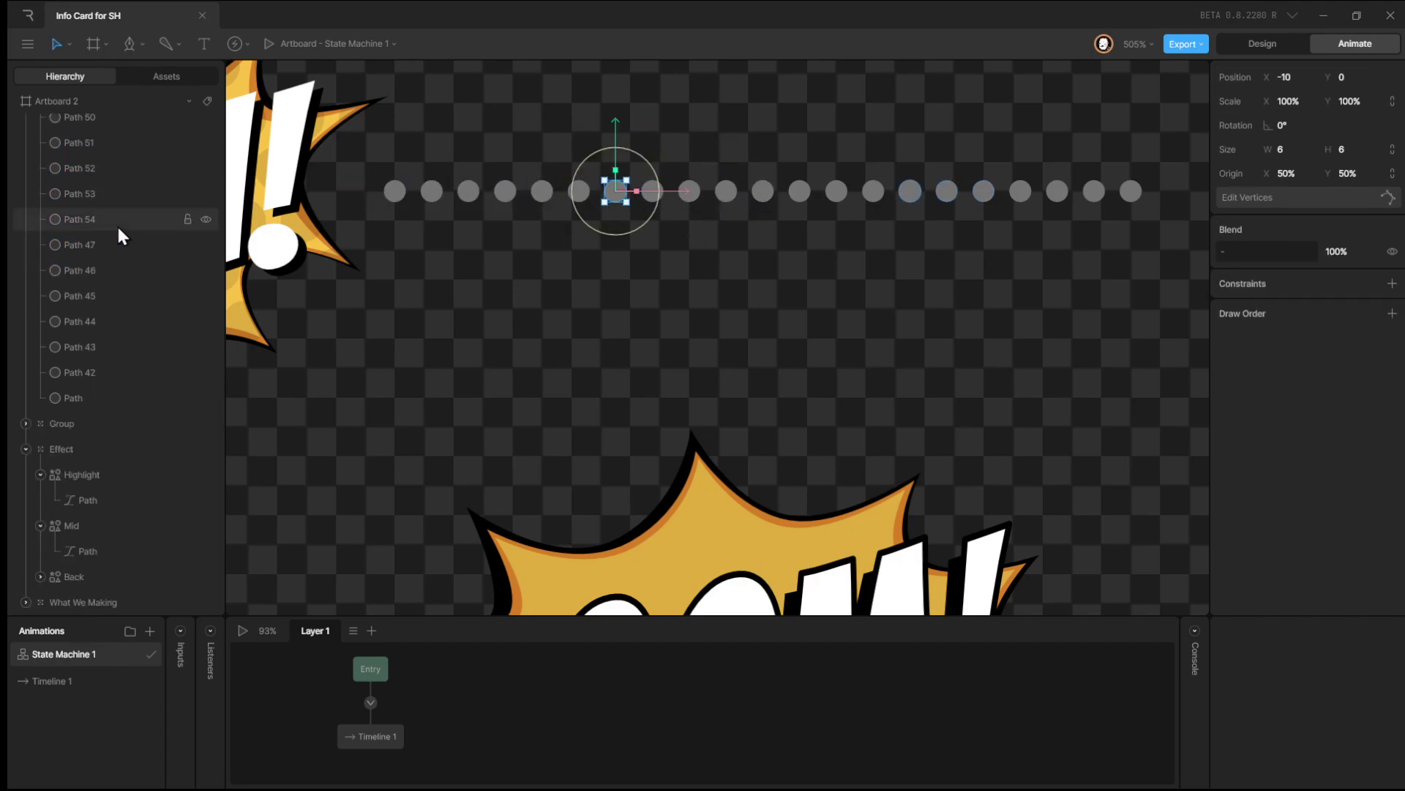
left_click(126, 397, "shift")
scroll(719, 324, "up", 5)
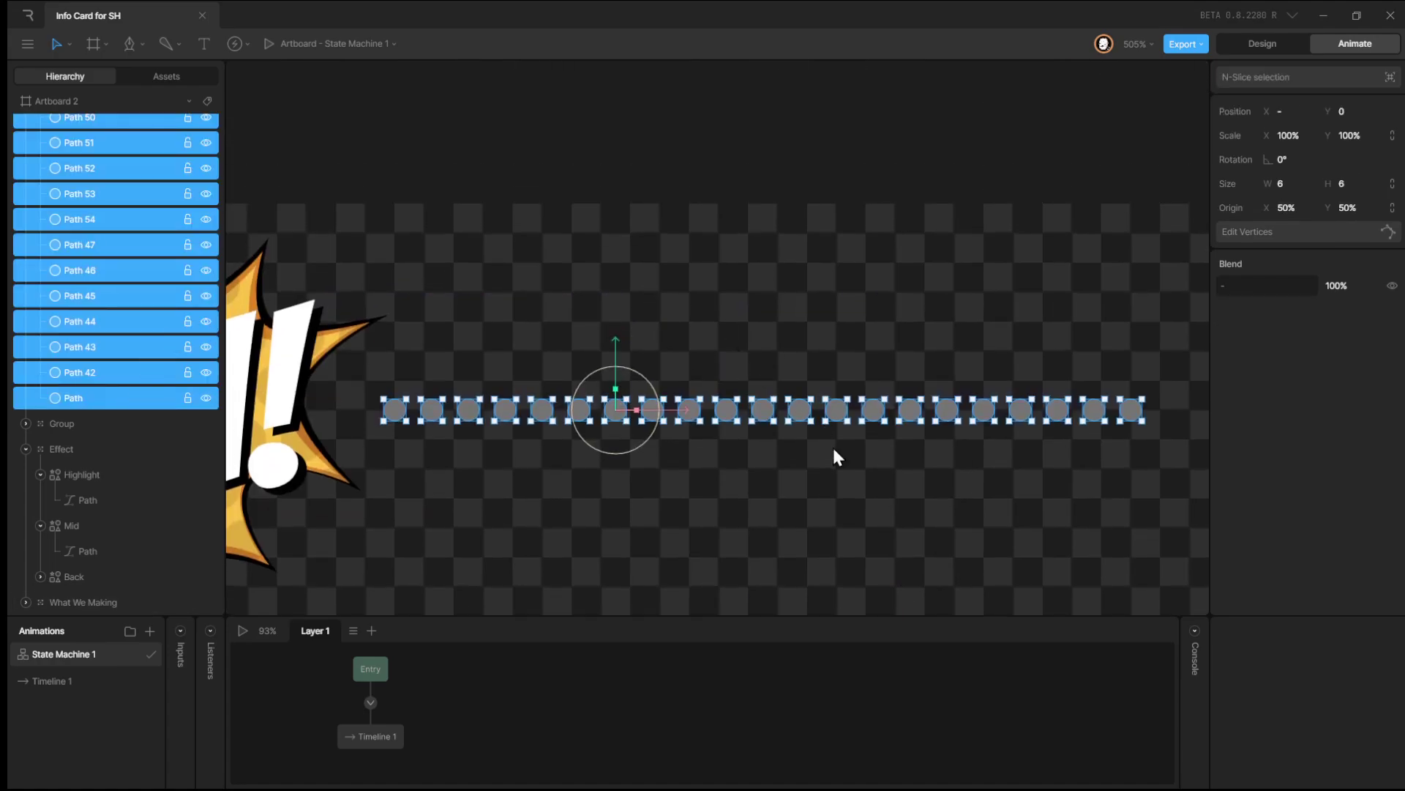
key("ctrl+d")
key("shift+Up")
key("shift+Right")
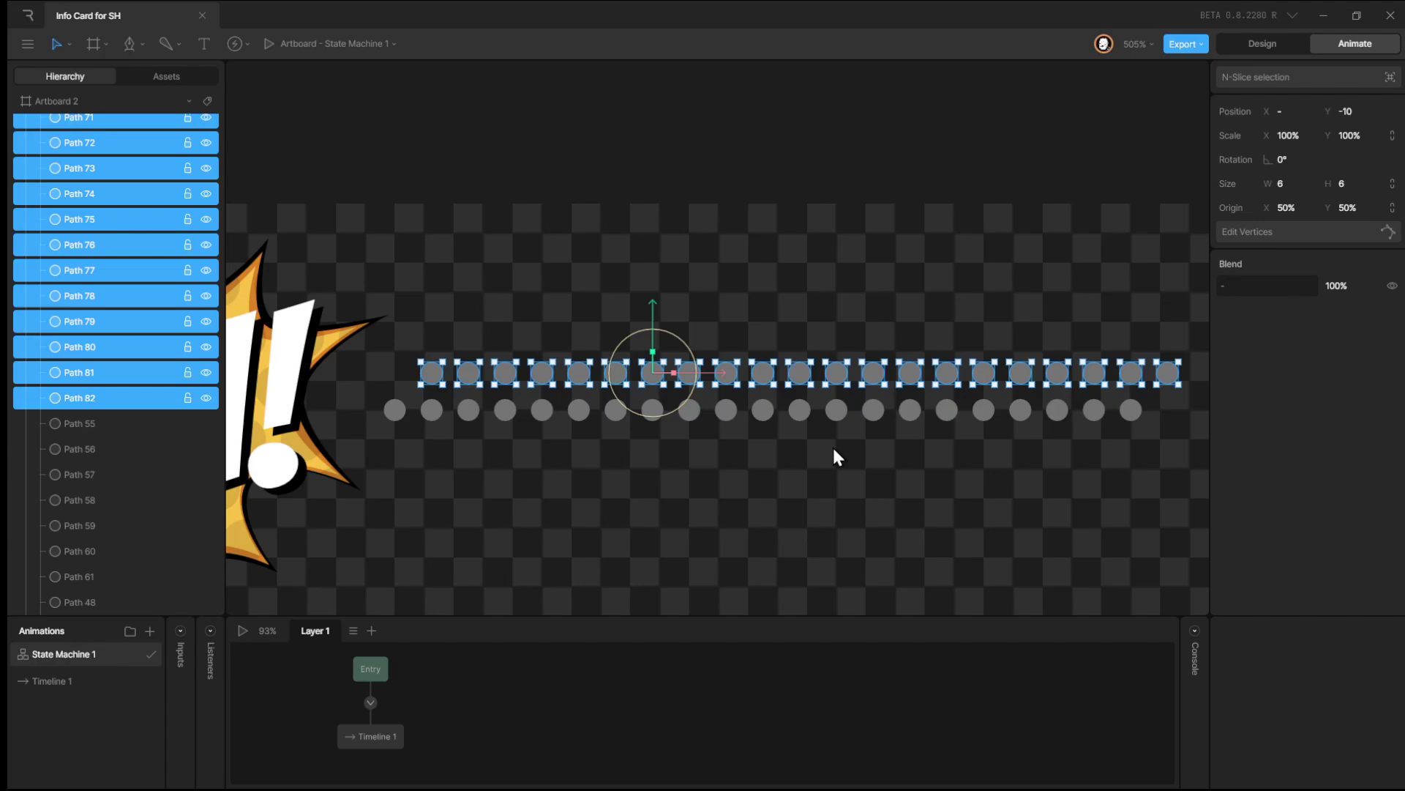
key("Left")
key("Left")
key("Left")
key("Left")
key("Left")
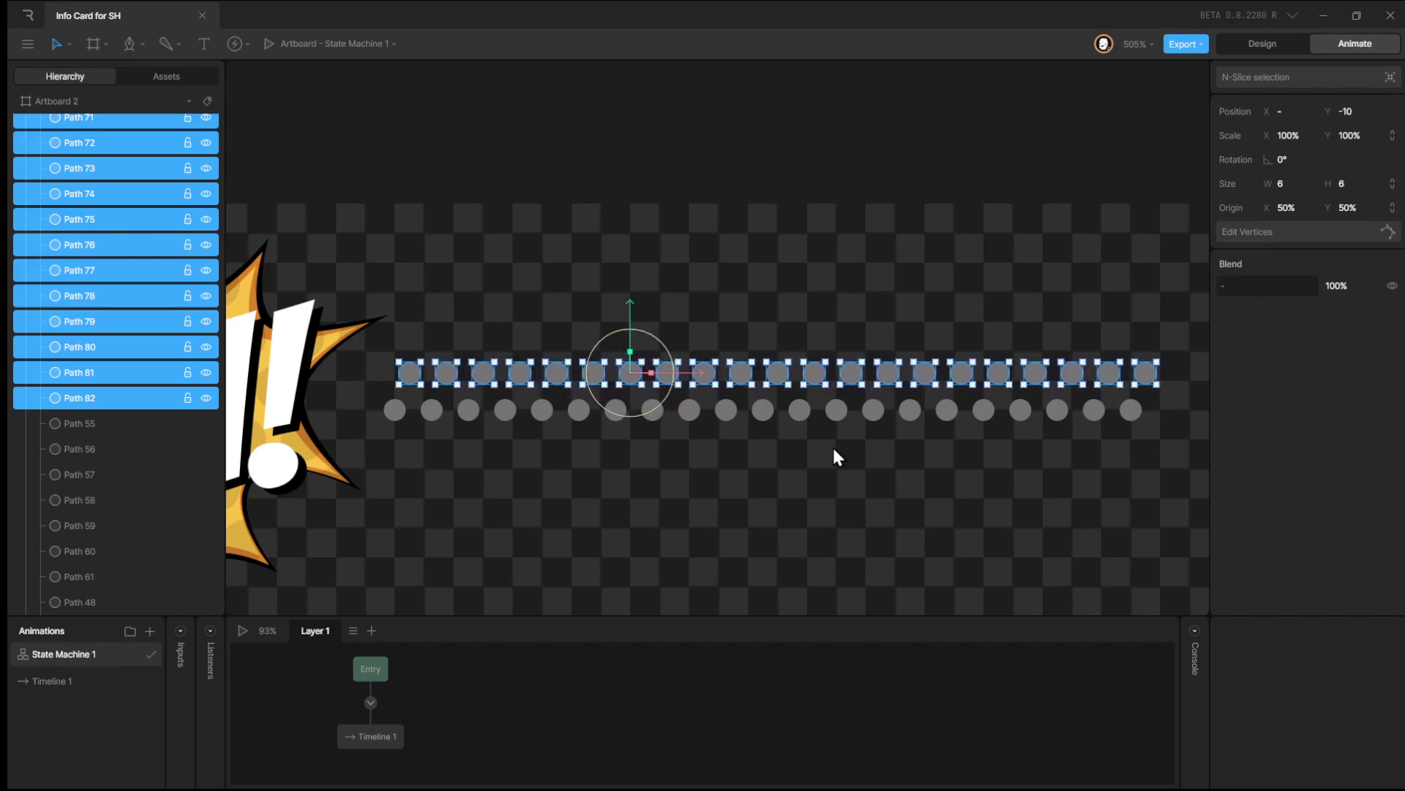
key("Down")
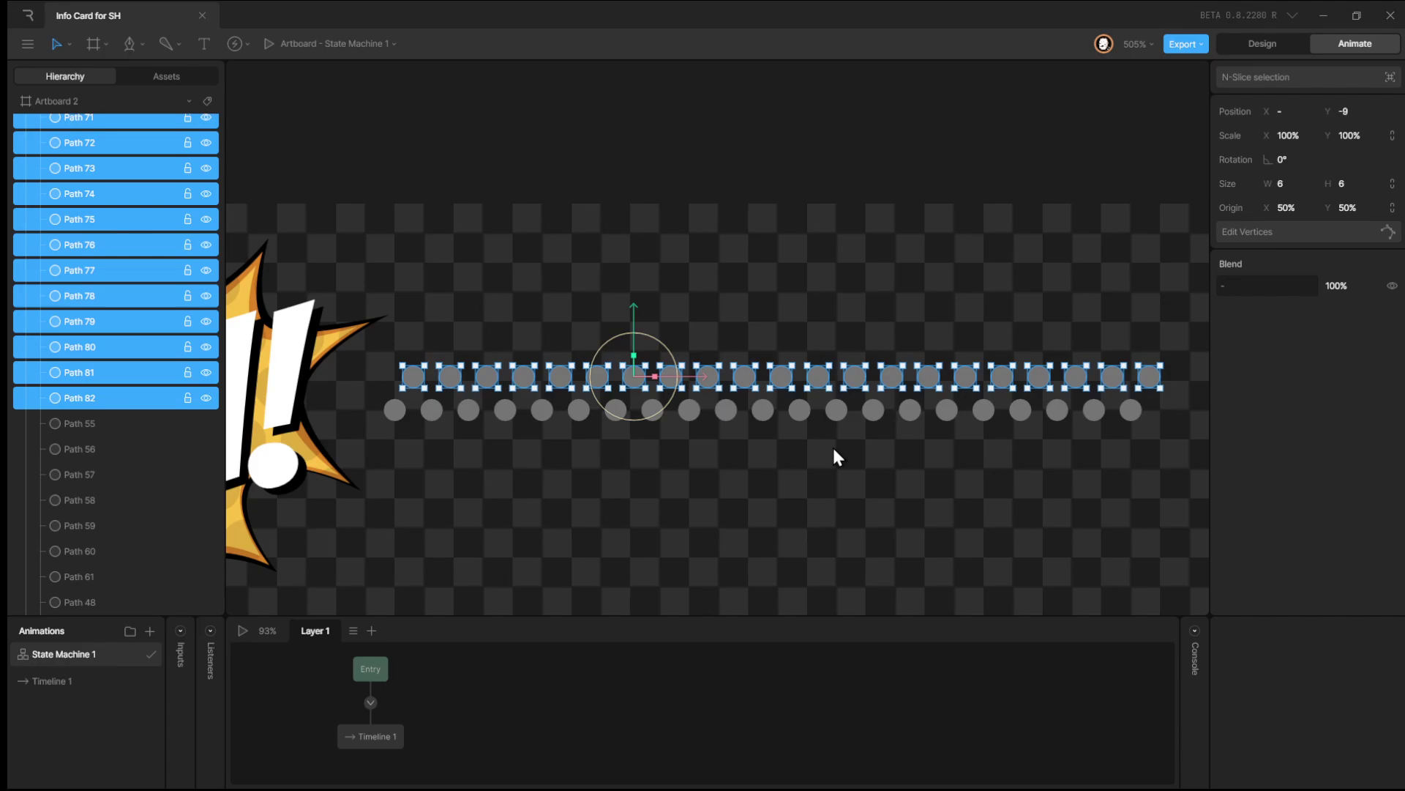
Duplicate the second row of dots as a third row at Y -18, staggered 4 px left.
key("ctrl+d")
key("shift+Up")
key("Down")
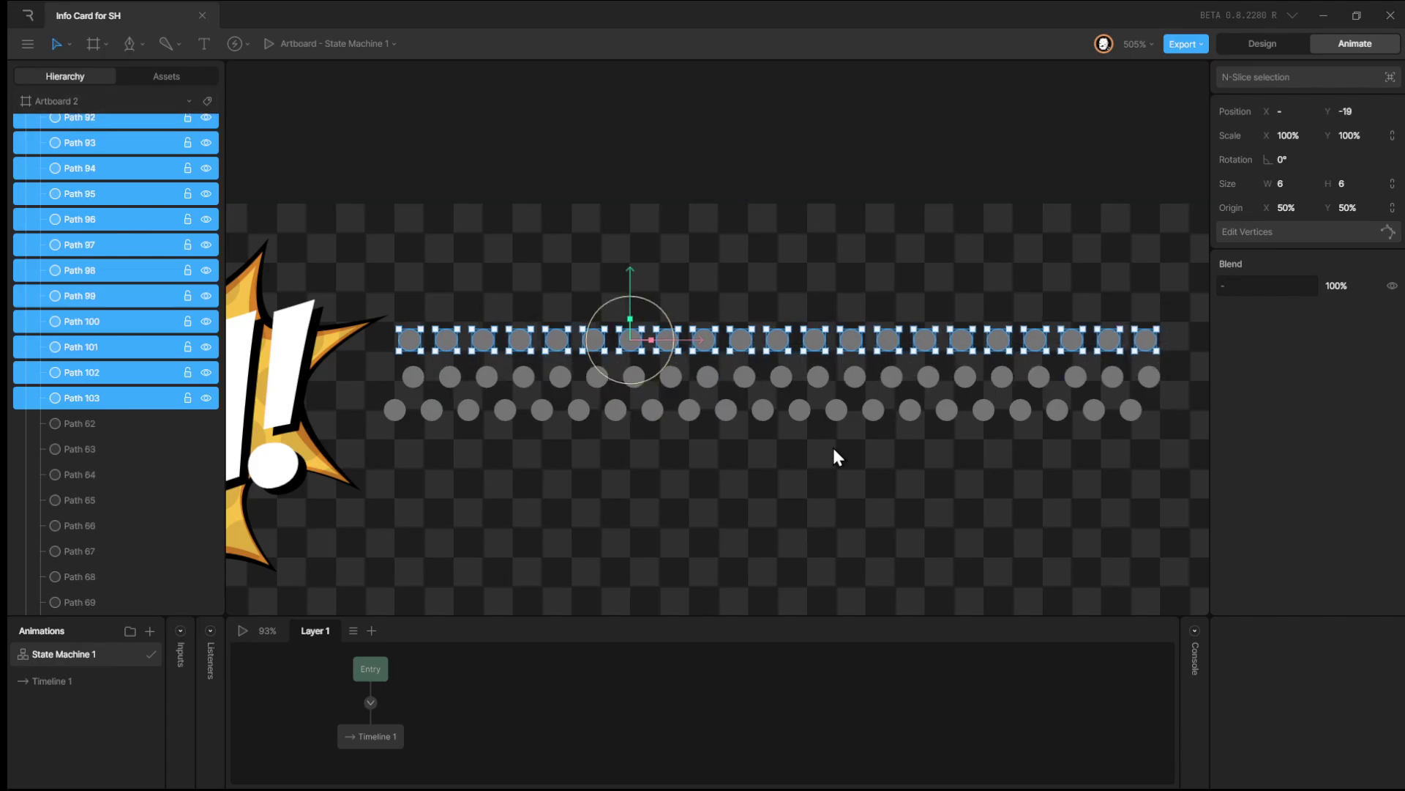
key("Left")
key("Left")
key("Left")
key("Left")
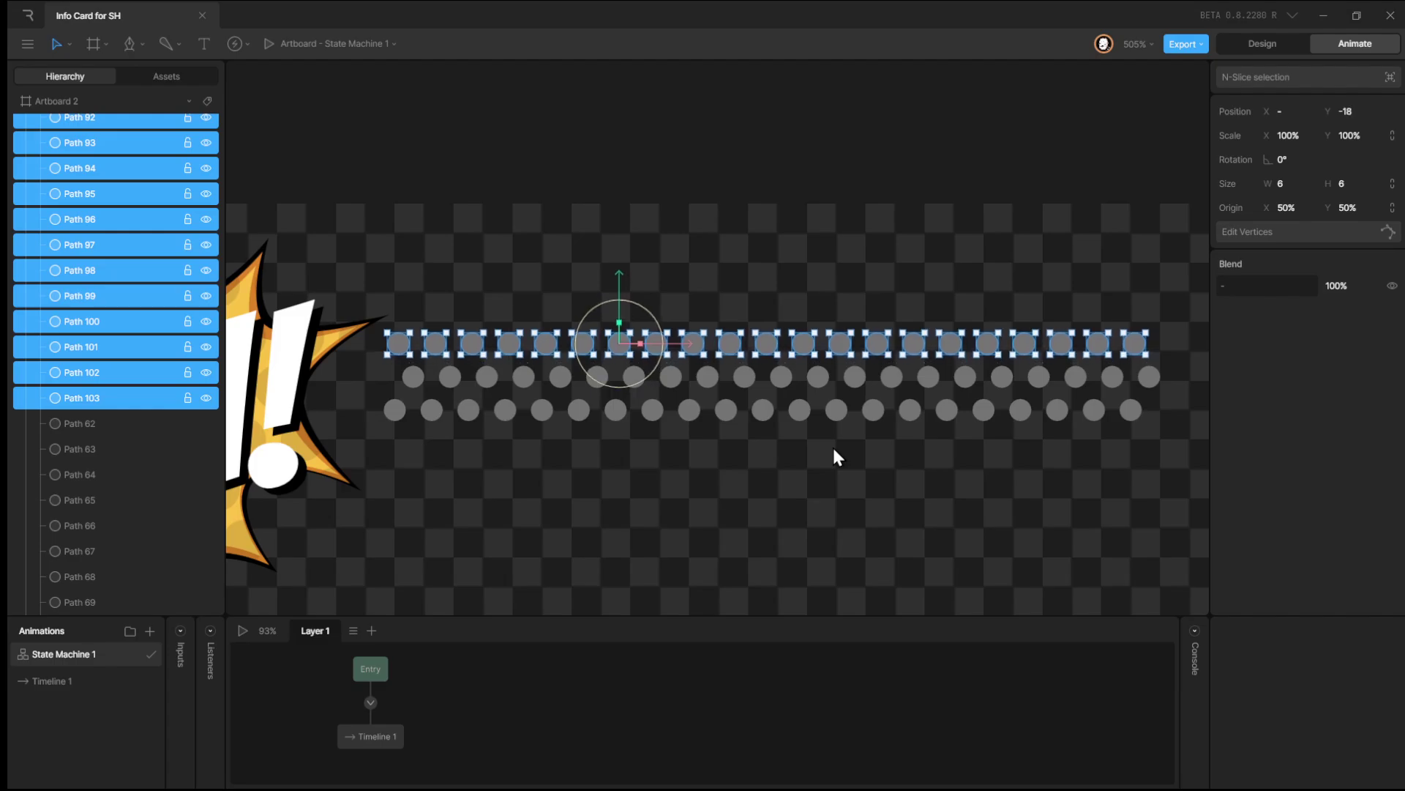
Duplicate the third row of dots as a fourth row at Y -27, staggered 5 px right.
key("ctrl+d")
key("shift+Up")
key("Down")
key("Right")
key("Right")
key("Right")
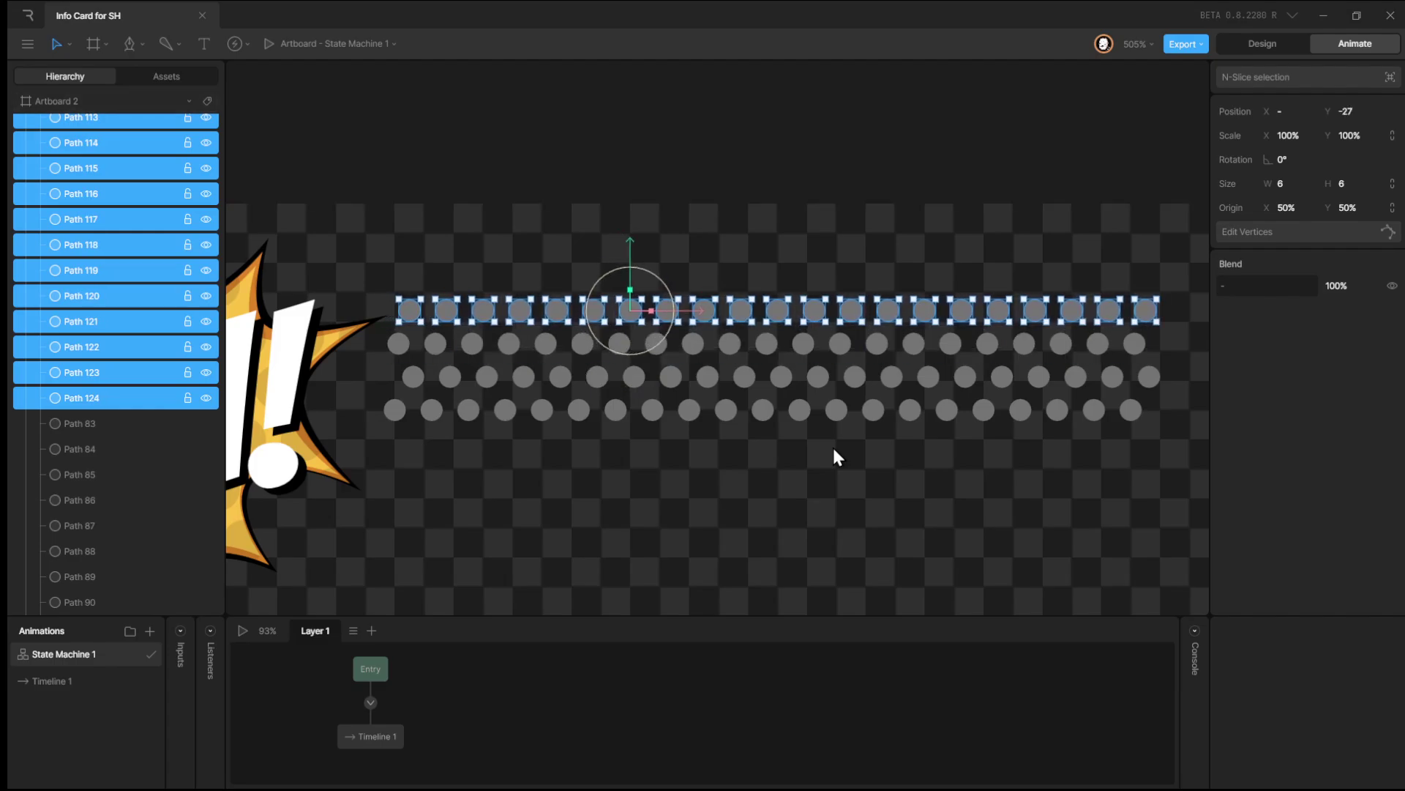
key("Right")
key("Right")
key("Down")
key("Up")
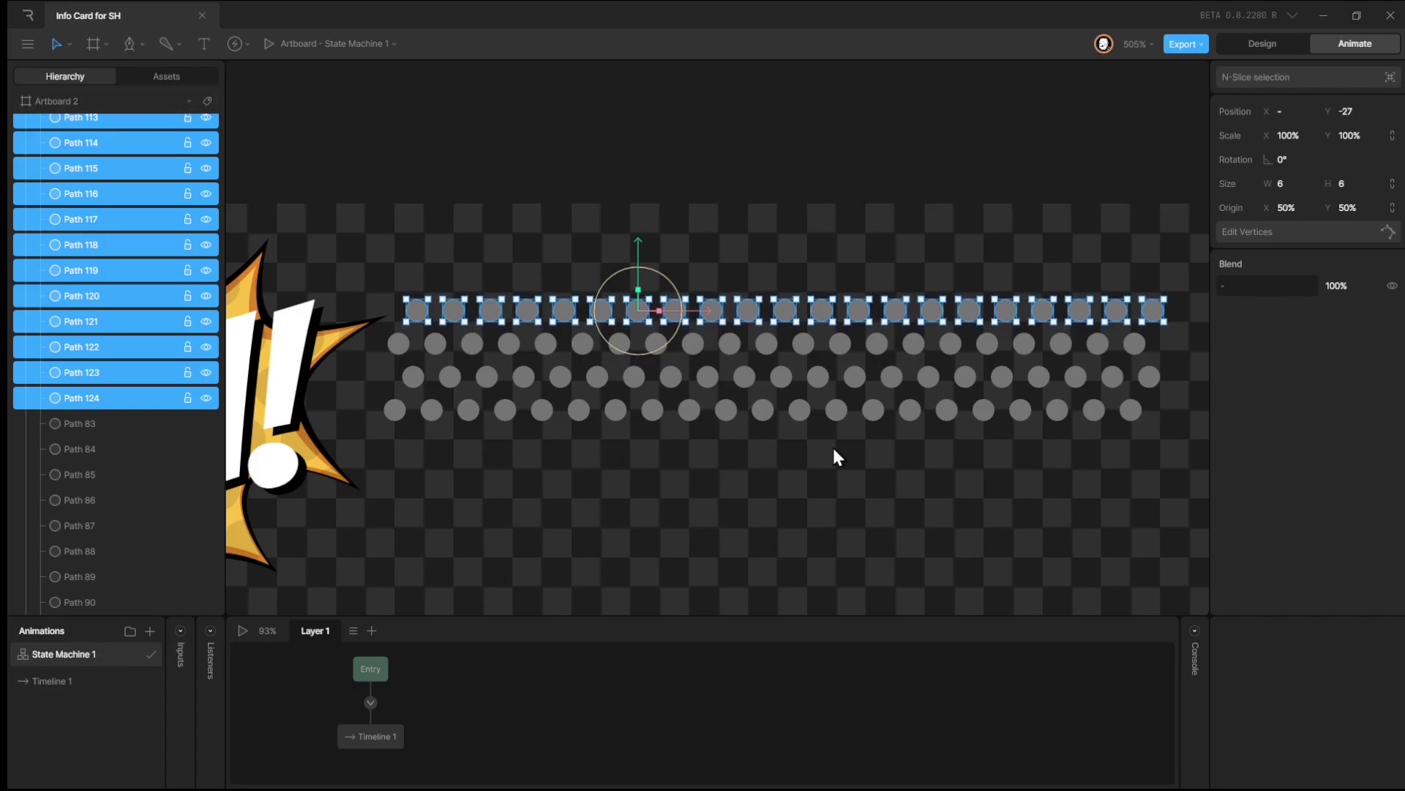
Duplicate the fourth row of dots as a fifth row at Y -35, staggered 4 px left.
key("ctrl+d")
key("shift+Up")
key("Down")
key("Down")
key("Left")
key("Left")
key("Left")
key("Left")
key("Left")
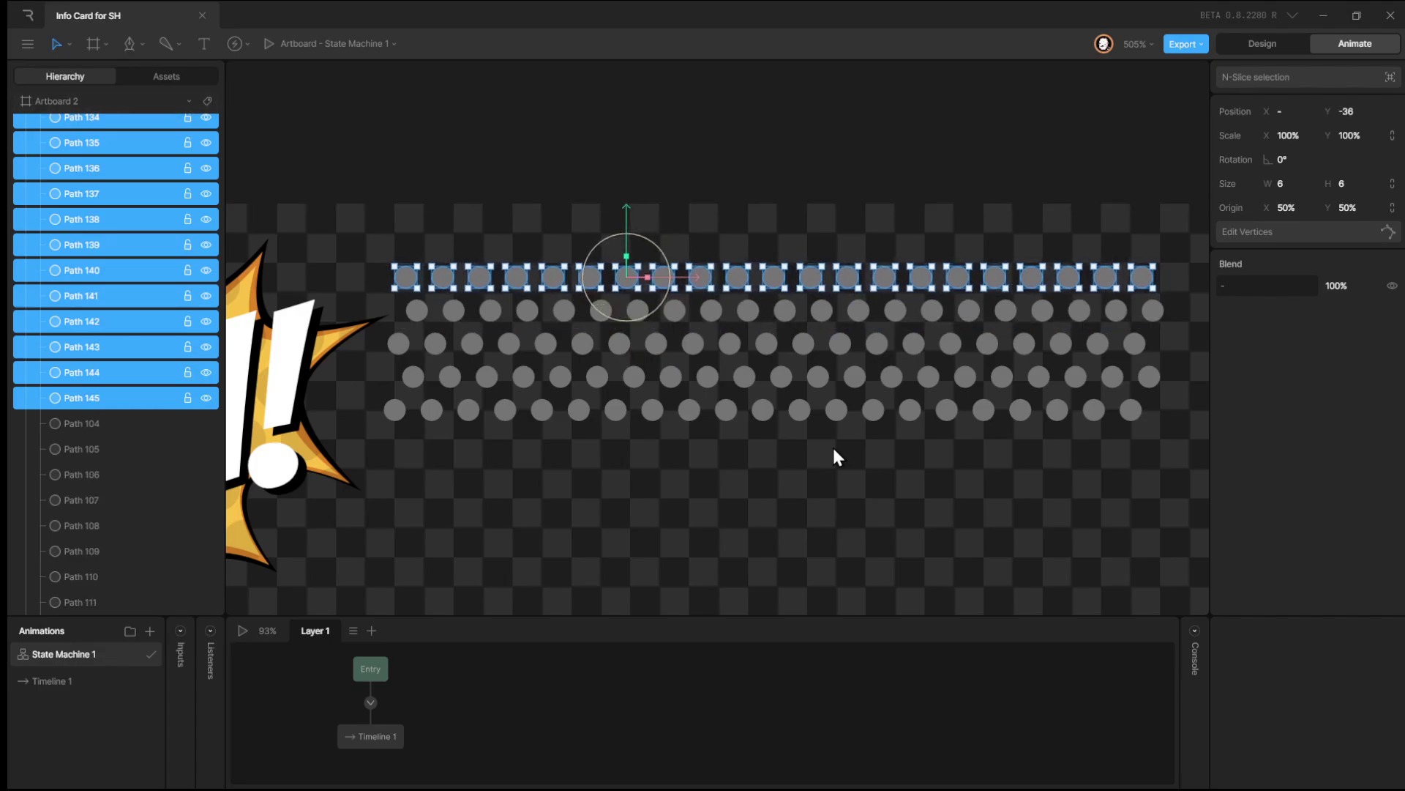
Duplicate the fifth row of dots as a sixth row at Y -43, staggered 5 px right.
key("ctrl+d")
key("shift+Up")
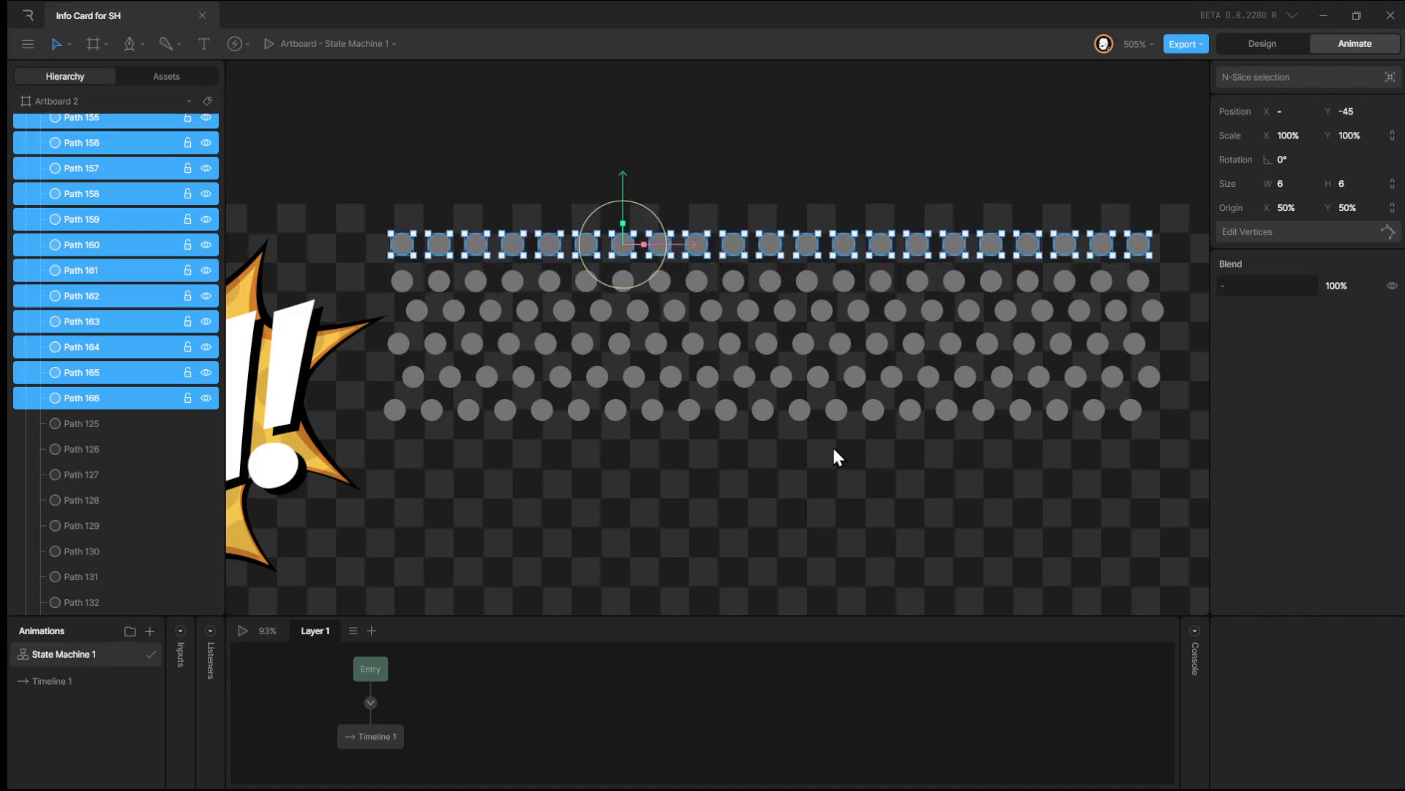
key("Down")
key("Right")
key("Right")
key("Right")
key("Down")
key("Right")
key("Right")
key("Right")
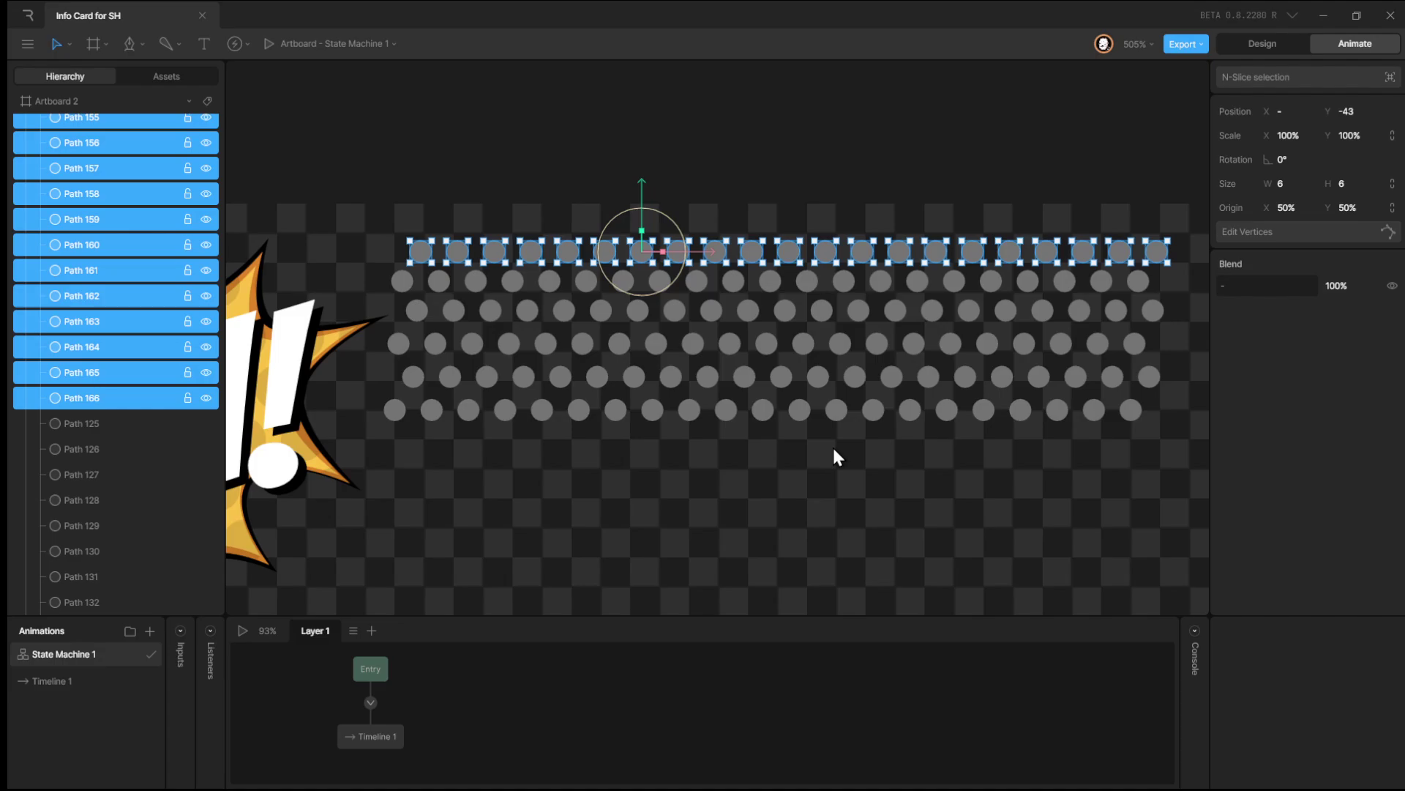
Duplicate the sixth row of dots as a seventh row at Y -51, staggered 4 px left.
key("ctrl+d")
key("Up")
key("Up")
key("Up")
key("Up")
key("Up")
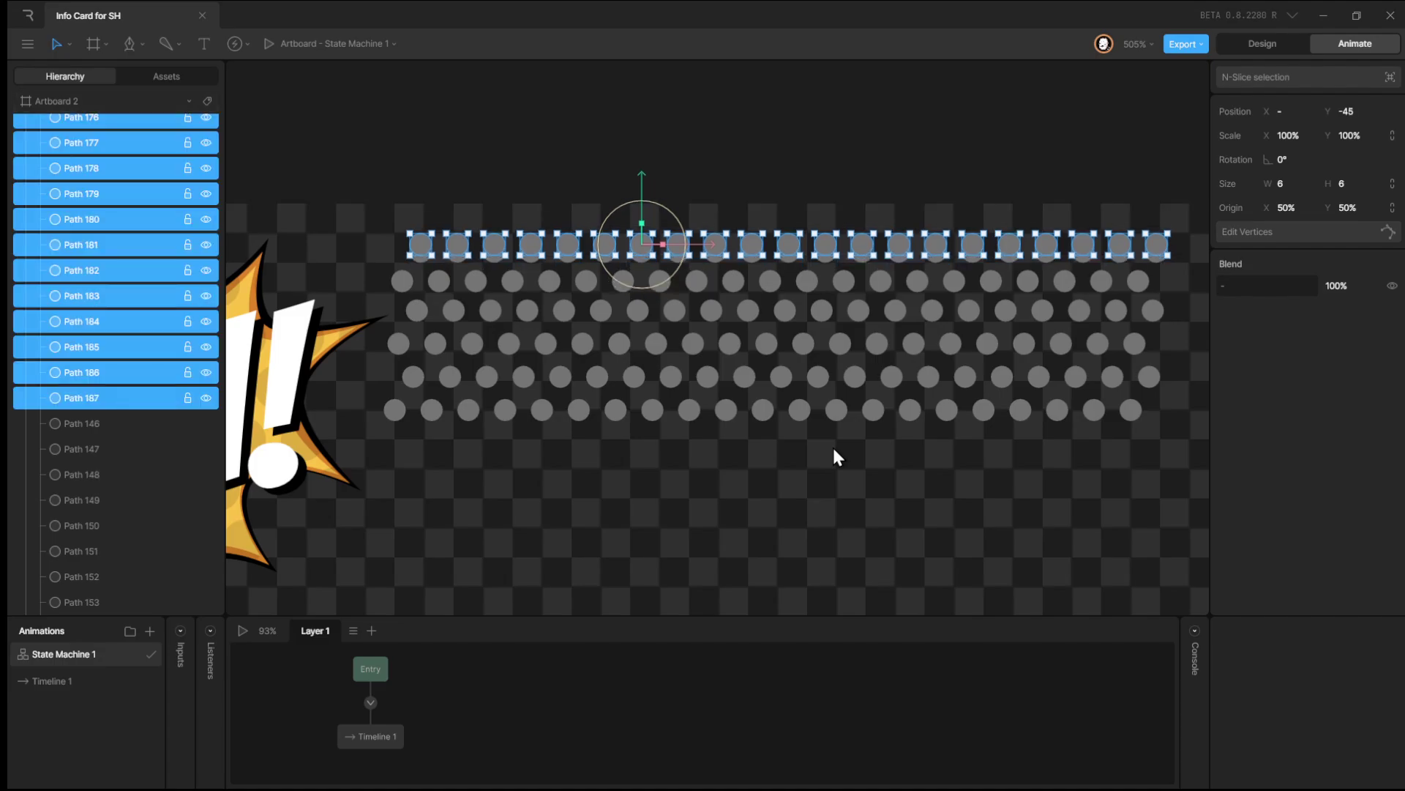
key("shift+Left")
key("Up")
key("Up")
key("Up")
key("Right")
key("Right")
key("Right")
key("Right")
key("Right")
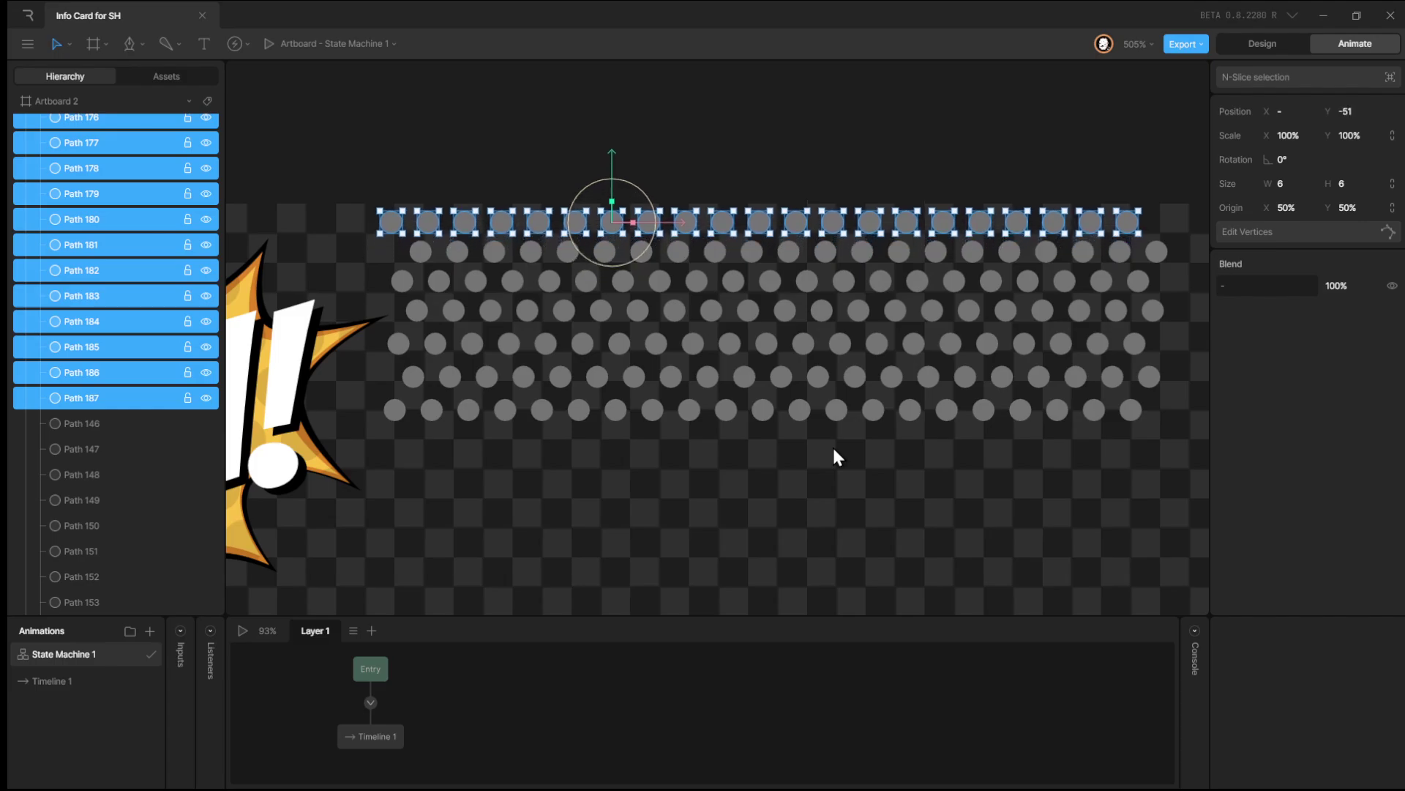
key("Right")
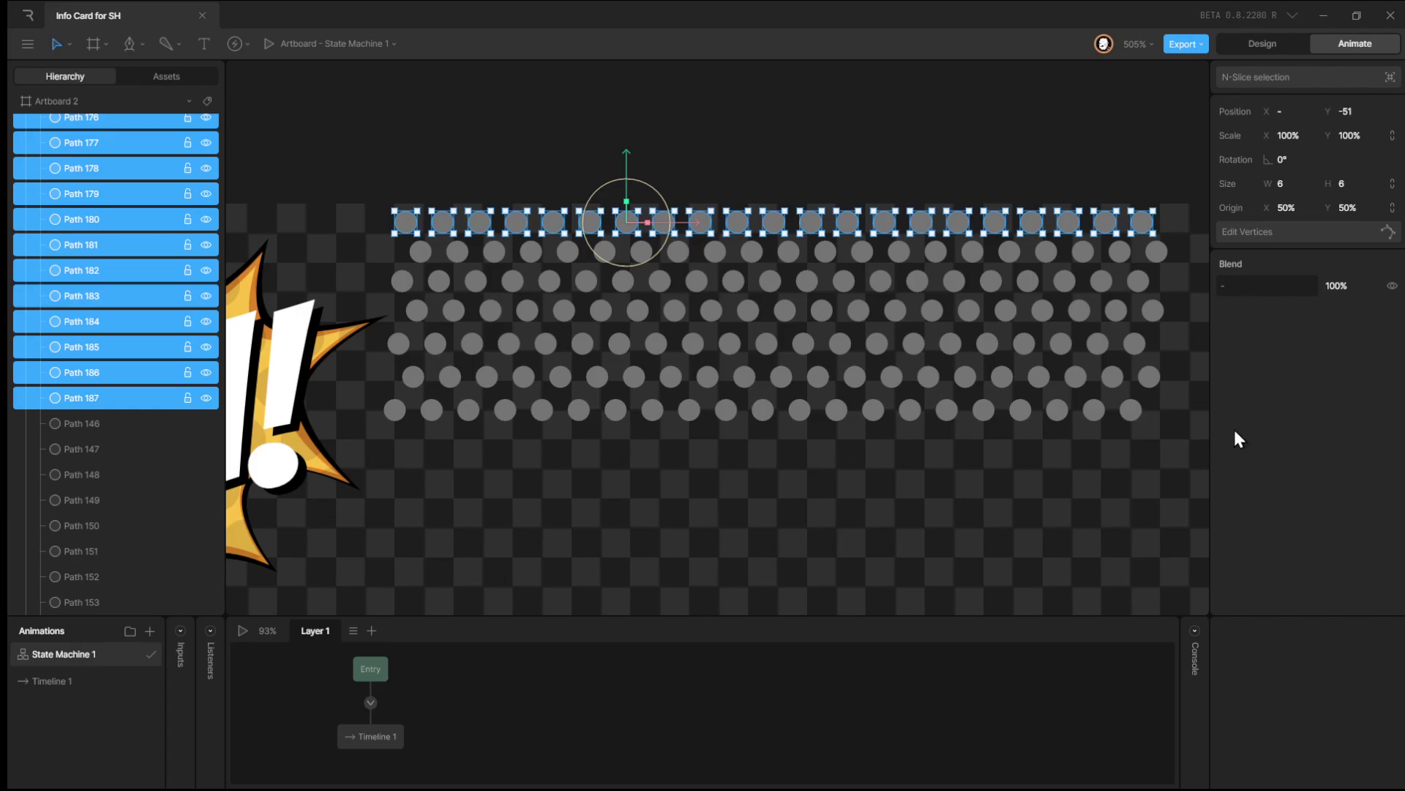
Change the fill of the whole dot pattern shape to the pink CD7E7E.
left_click_drag(1175, 344, 600, 223)
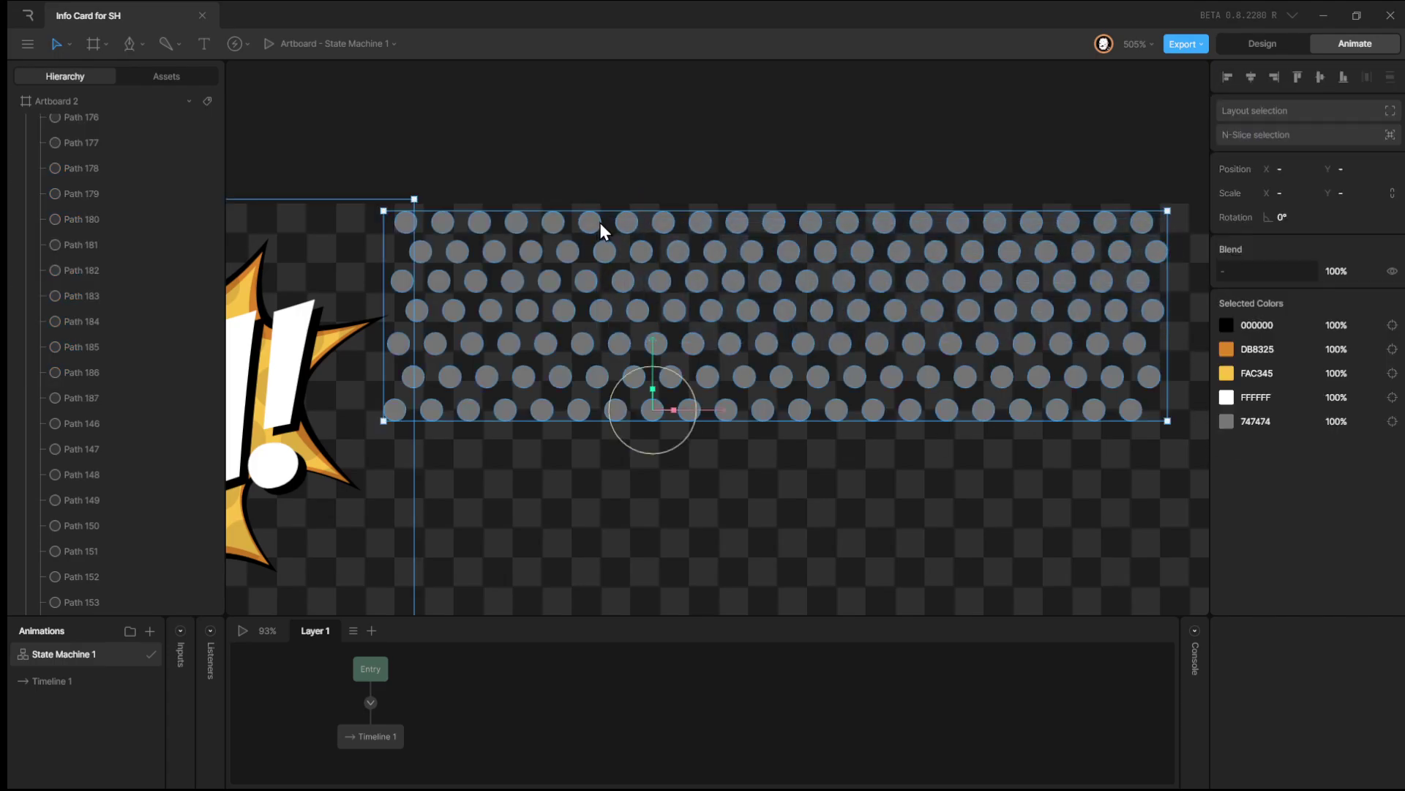
left_click(828, 441)
left_click(809, 399)
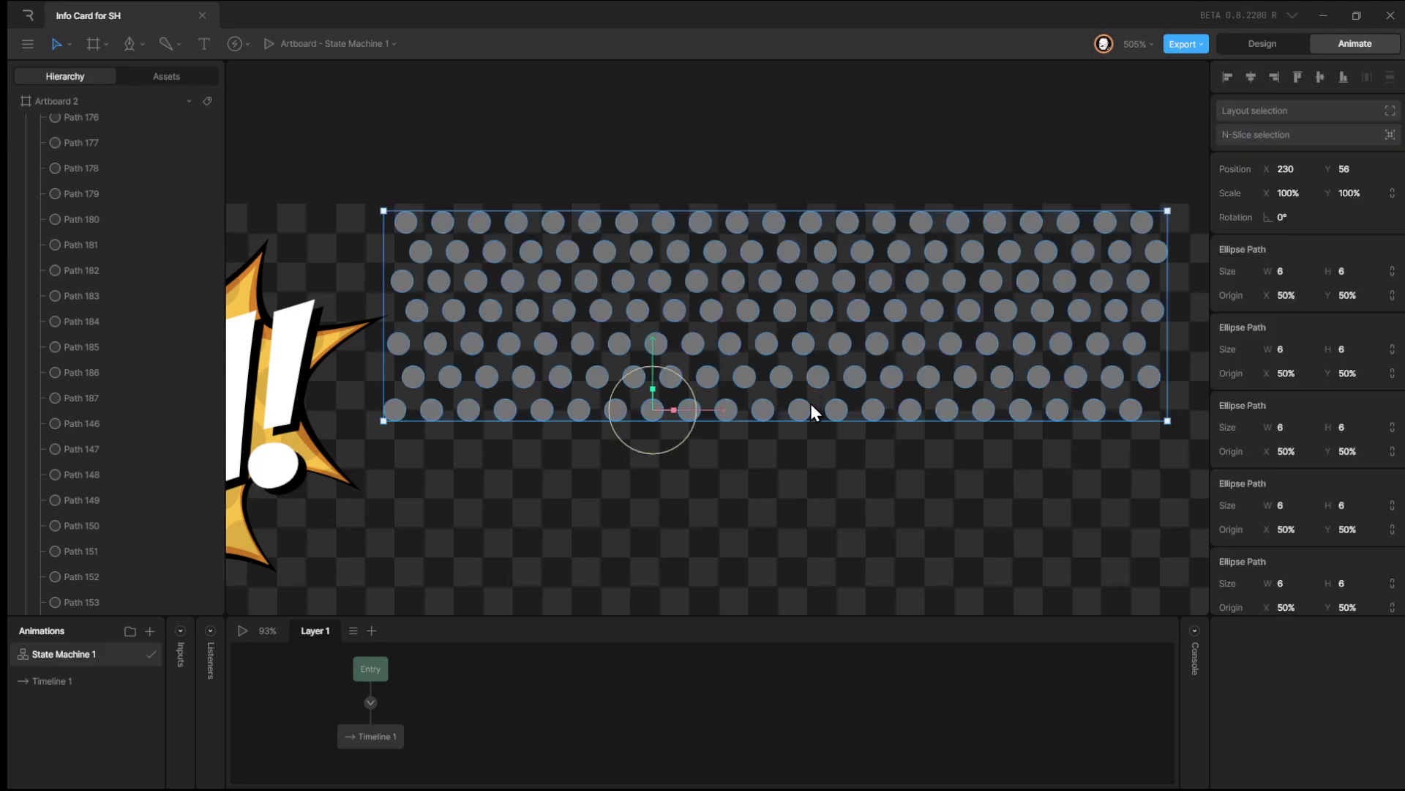
scroll(117, 142, "up", 4)
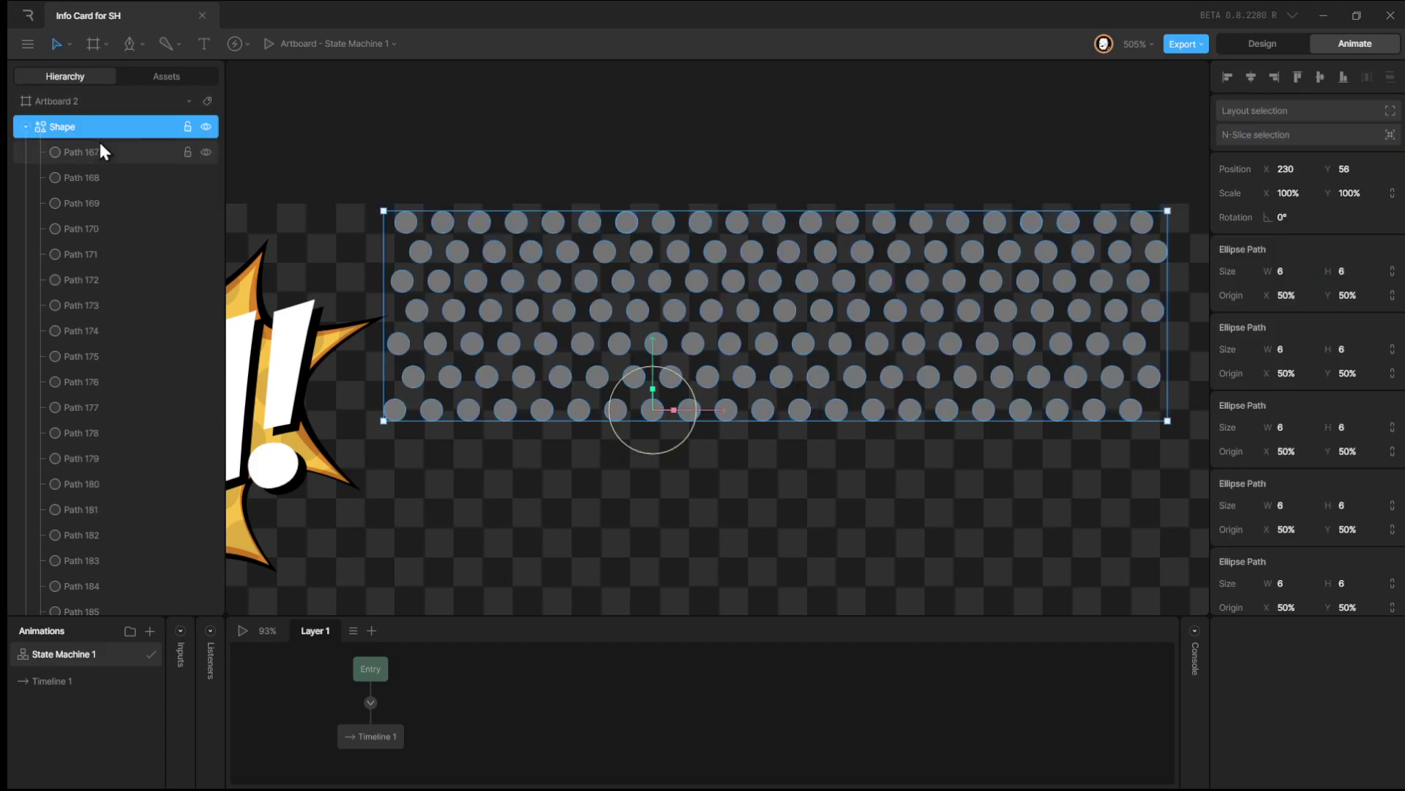
scroll(1083, 283, "down", 3)
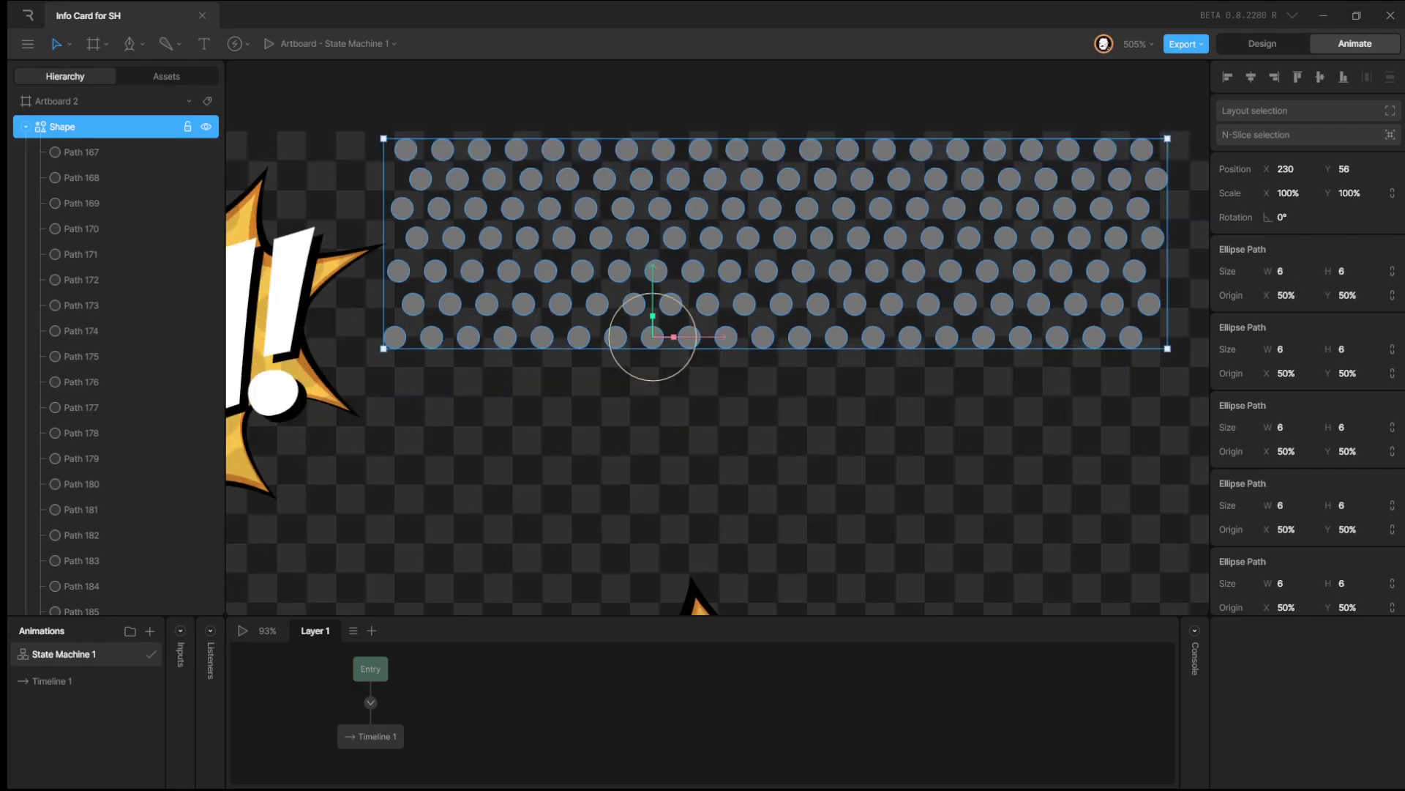
scroll(1286, 446, "down", 5)
scroll(1286, 447, "down", 10)
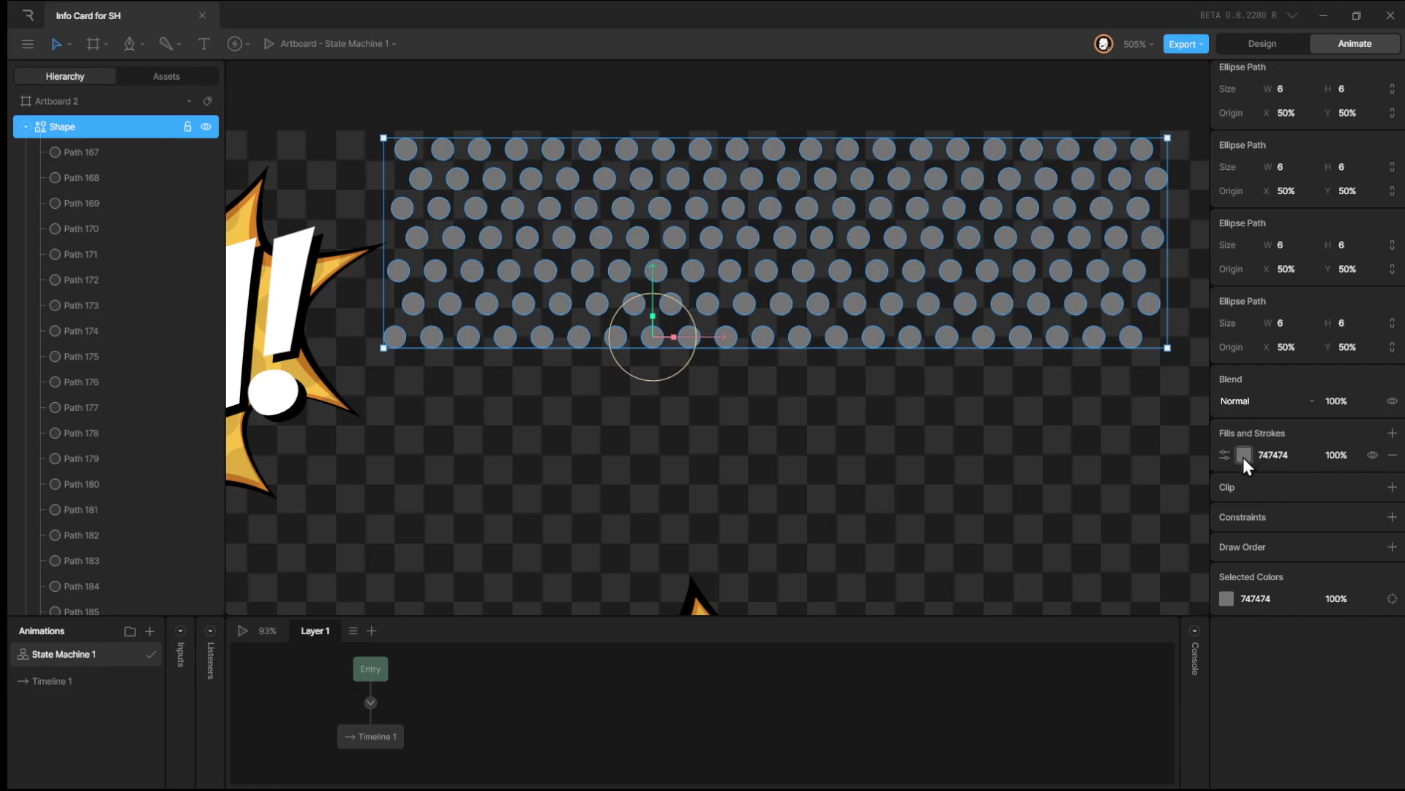
left_click(1243, 457)
left_click_drag(1158, 499, 1114, 498)
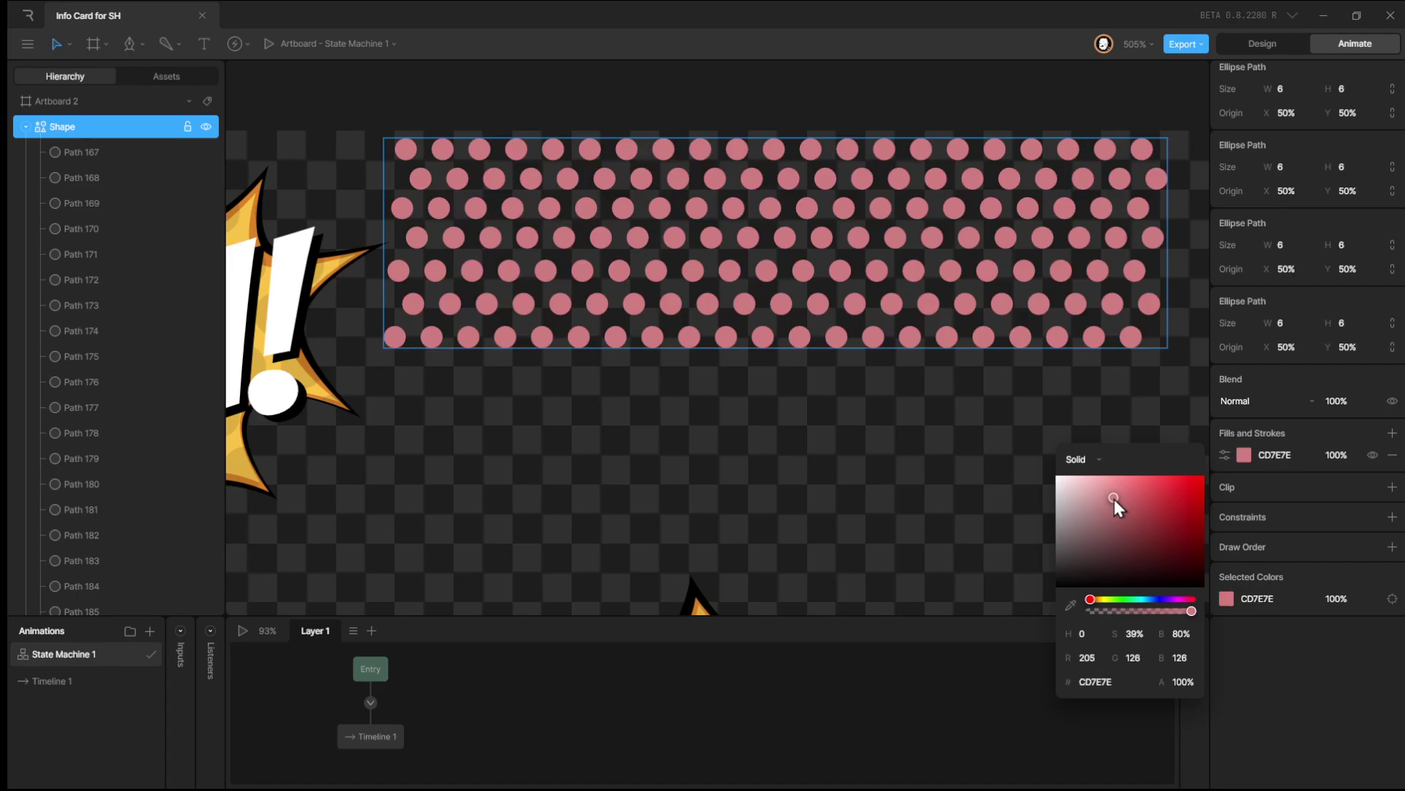
left_click(779, 340)
Duplicate the dot pattern shape and place the copy directly below the original at X 231, Y 115.
key("ctrl+d")
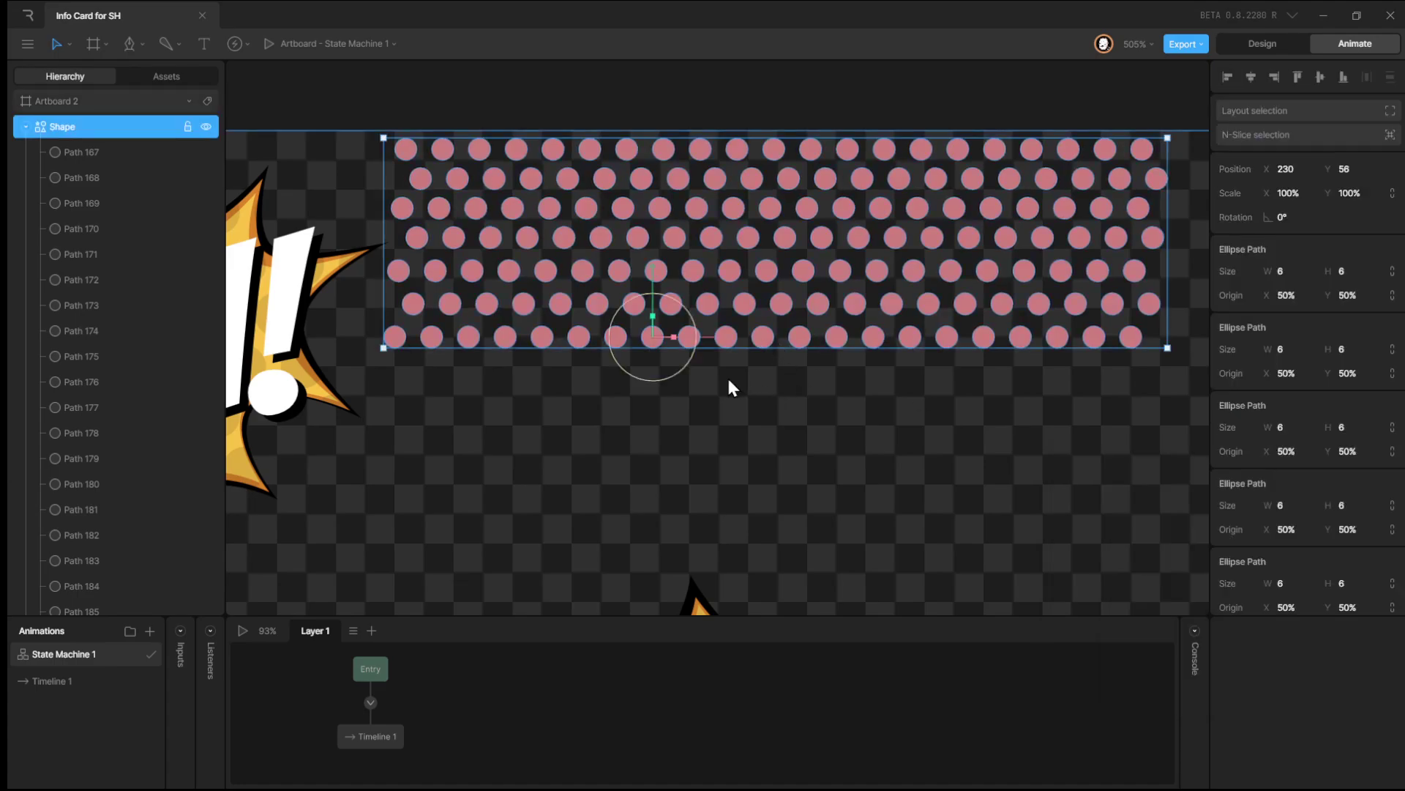
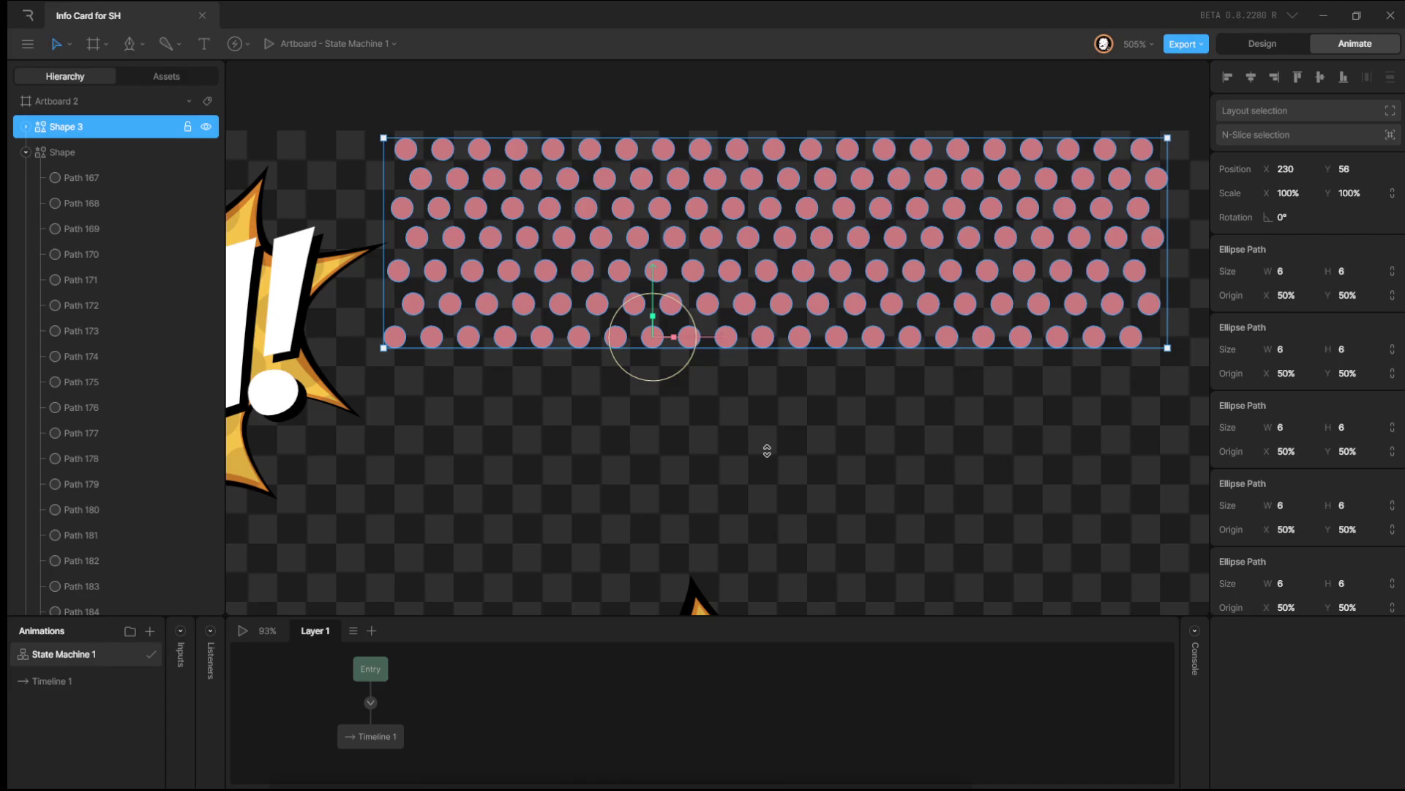
left_click_drag(767, 451, 767, 461)
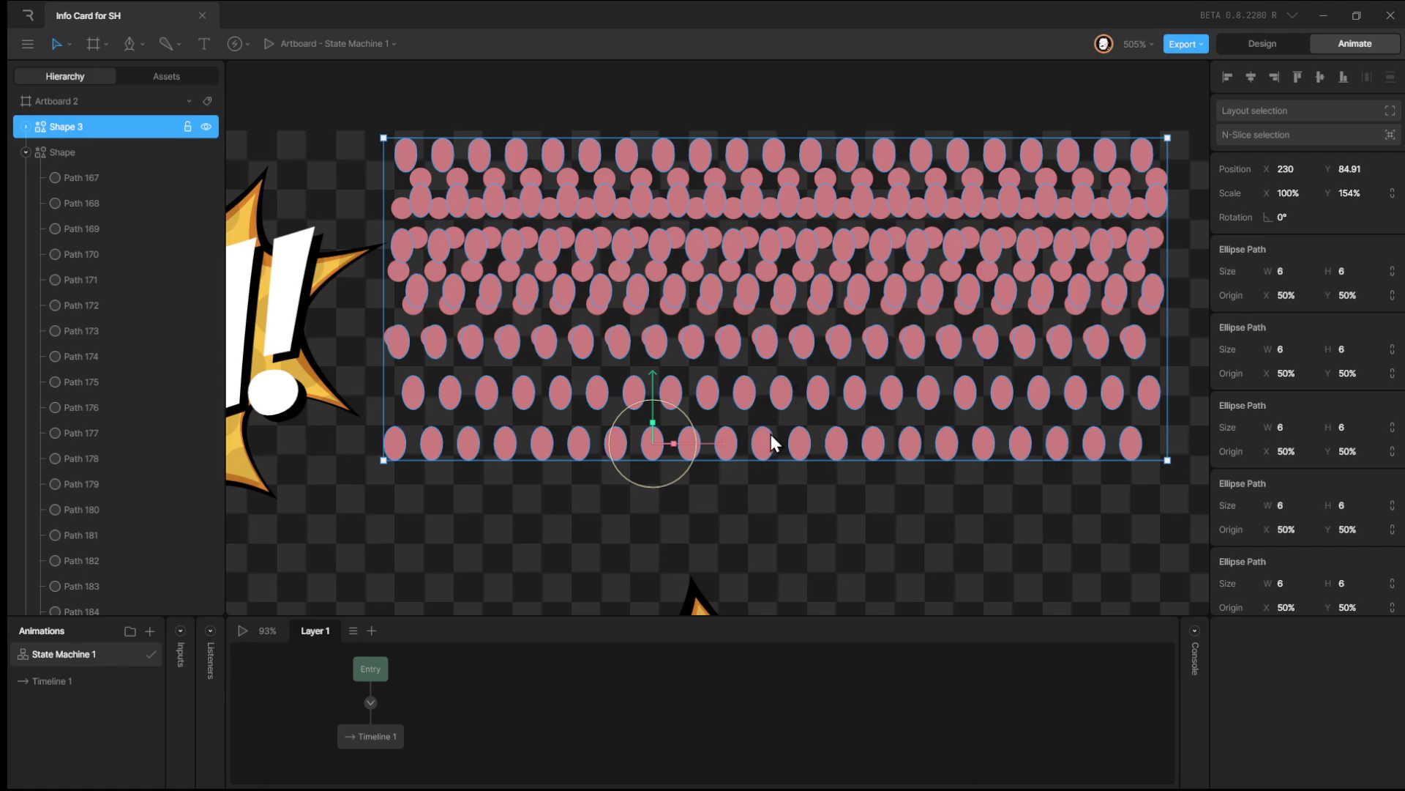
key("ctrl+z")
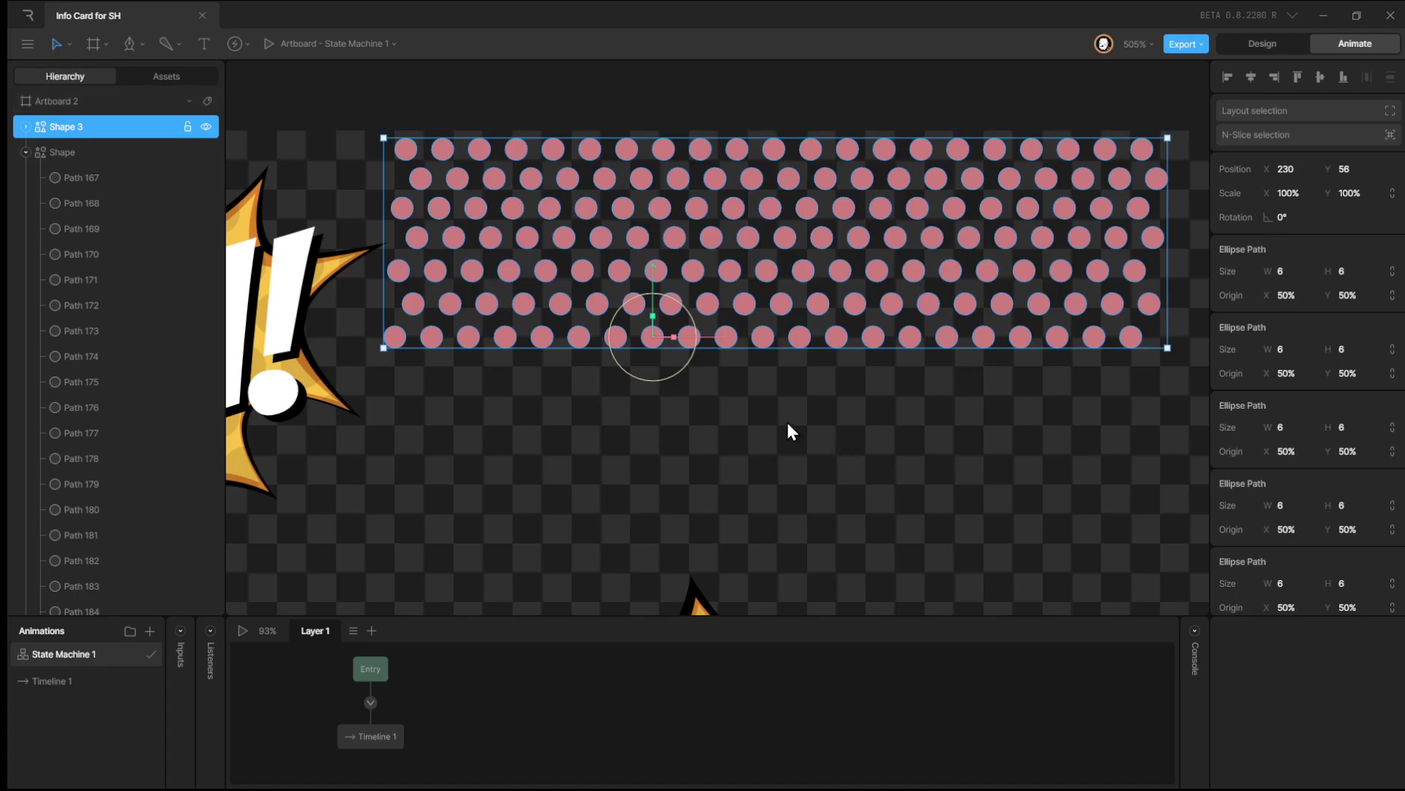
left_click(26, 151)
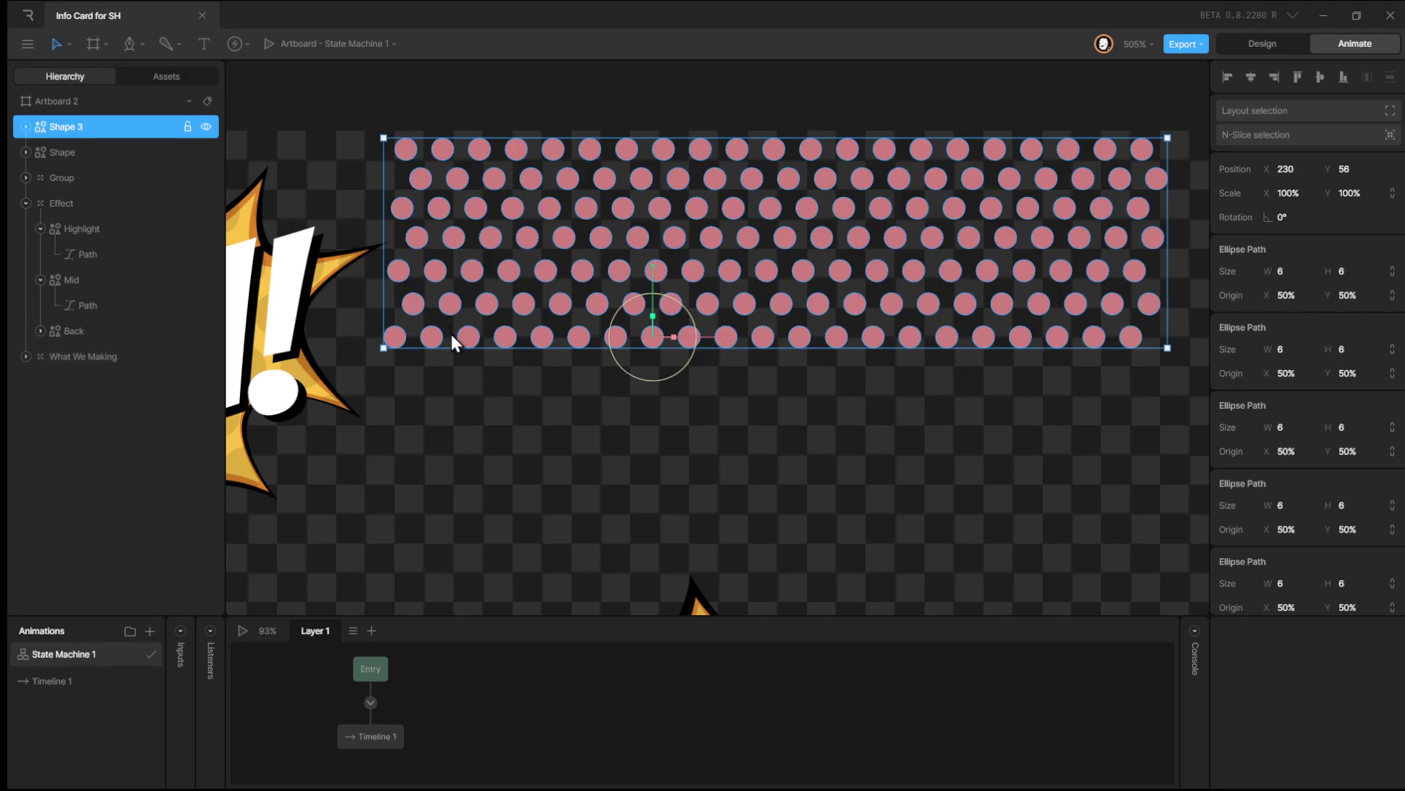
key("shift+Down")
key("shift+Down")
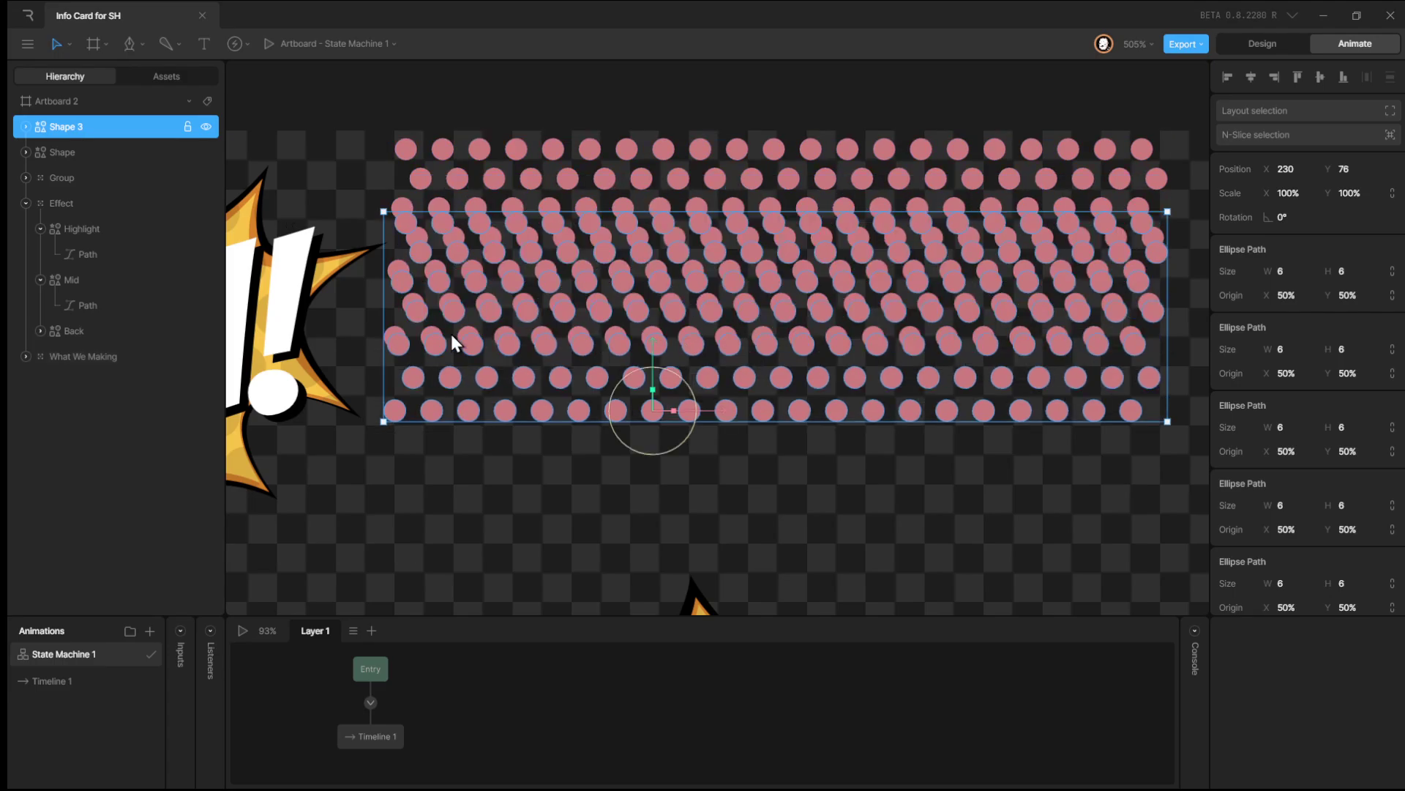
key("shift+Down")
key("shift+Down")
key("shift+Down")
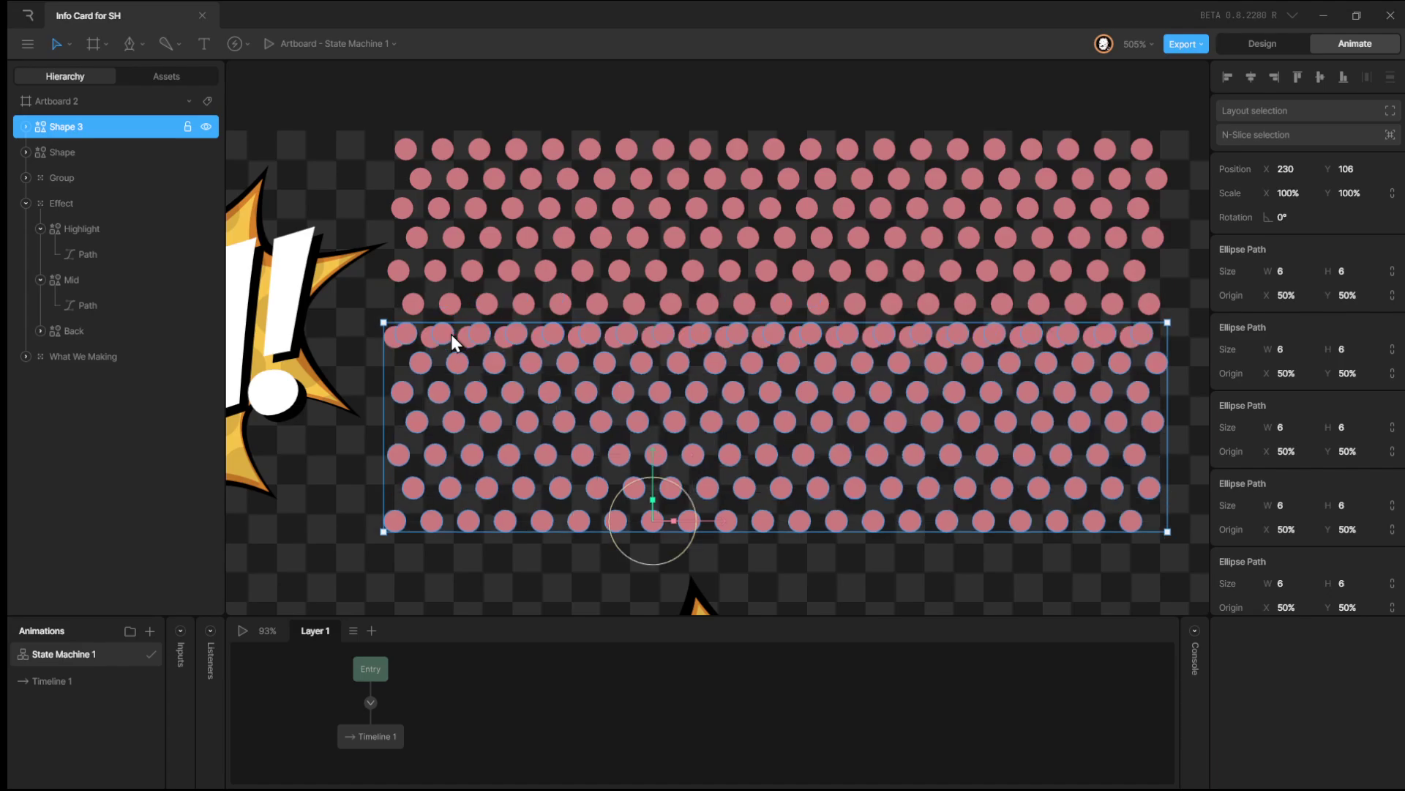
key("shift+Down")
key("Right")
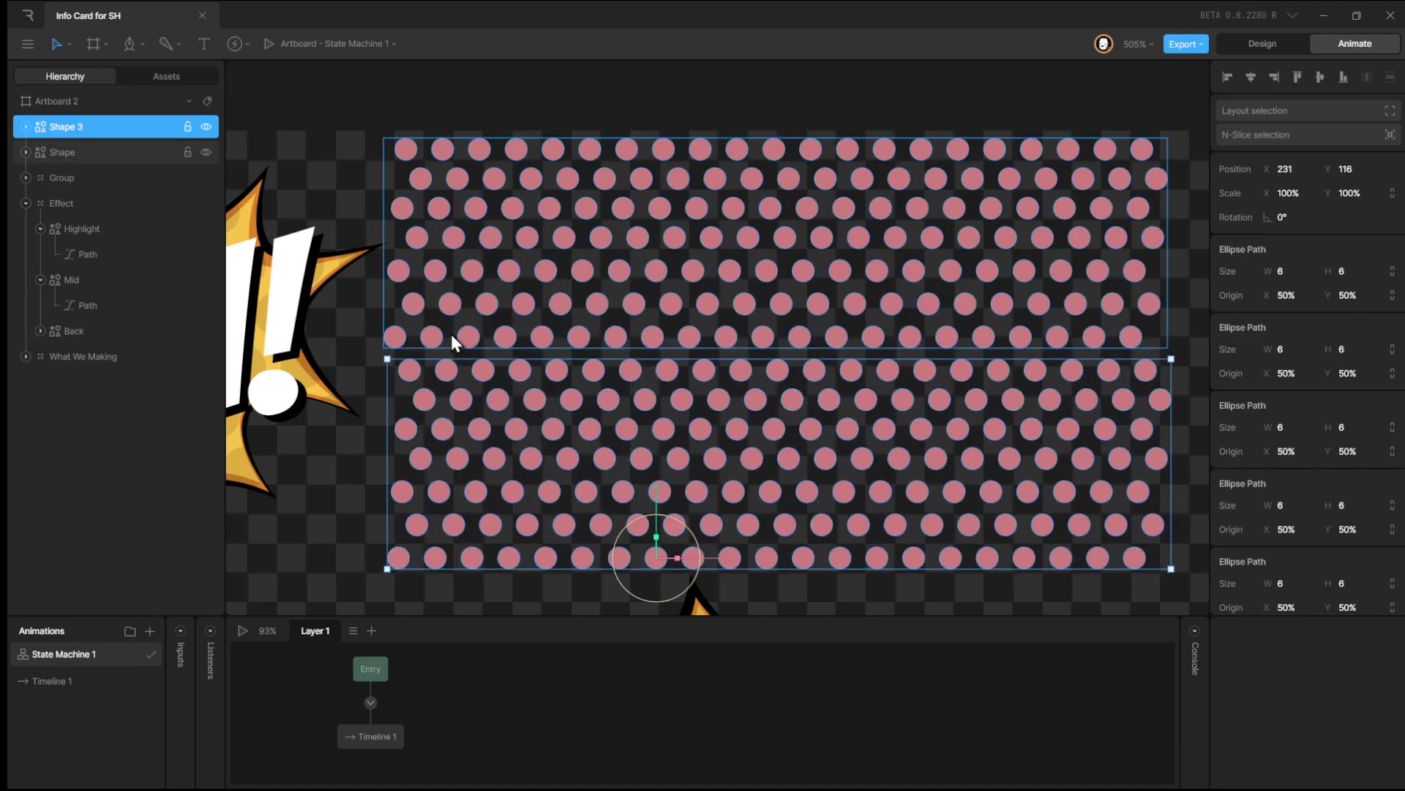
key("Up")
key("Up")
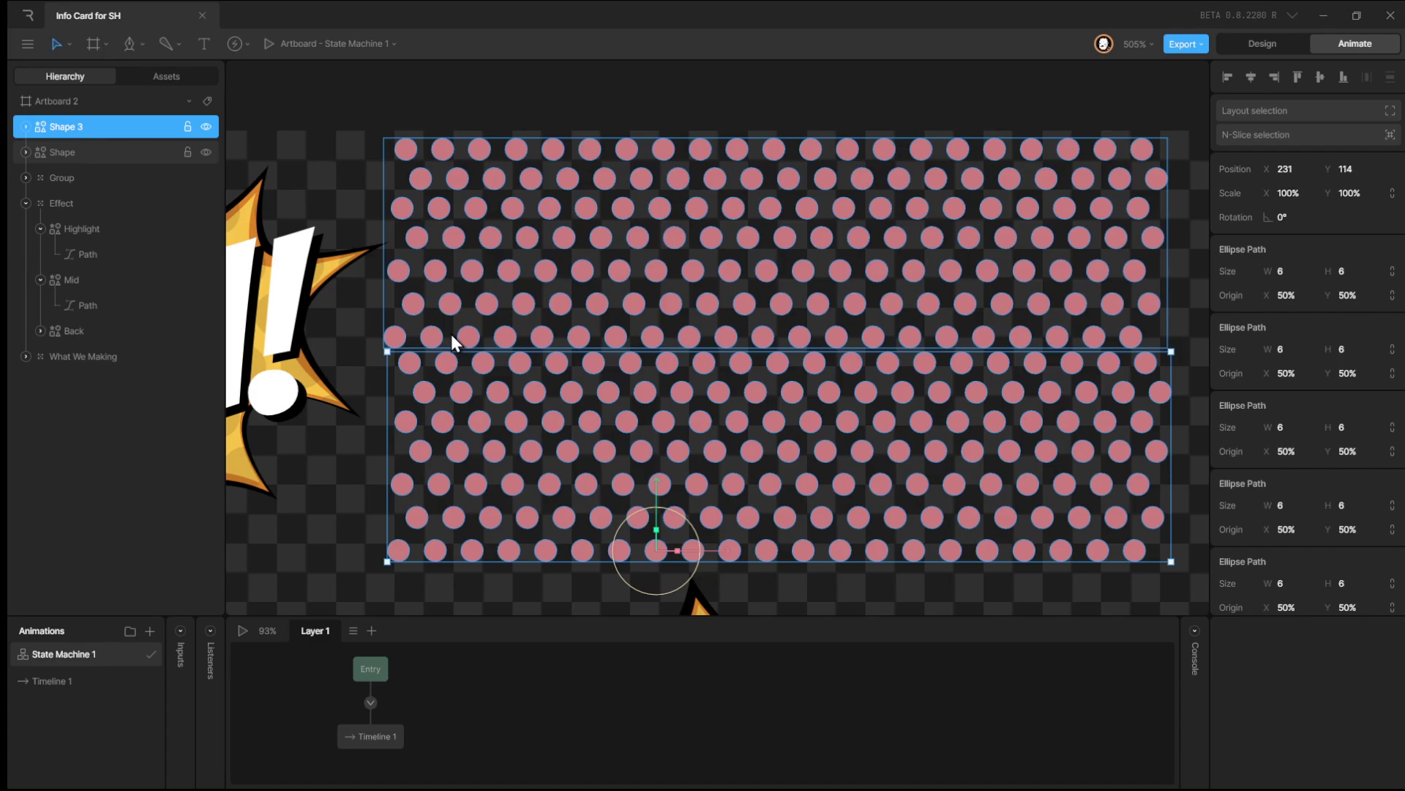
key("Down")
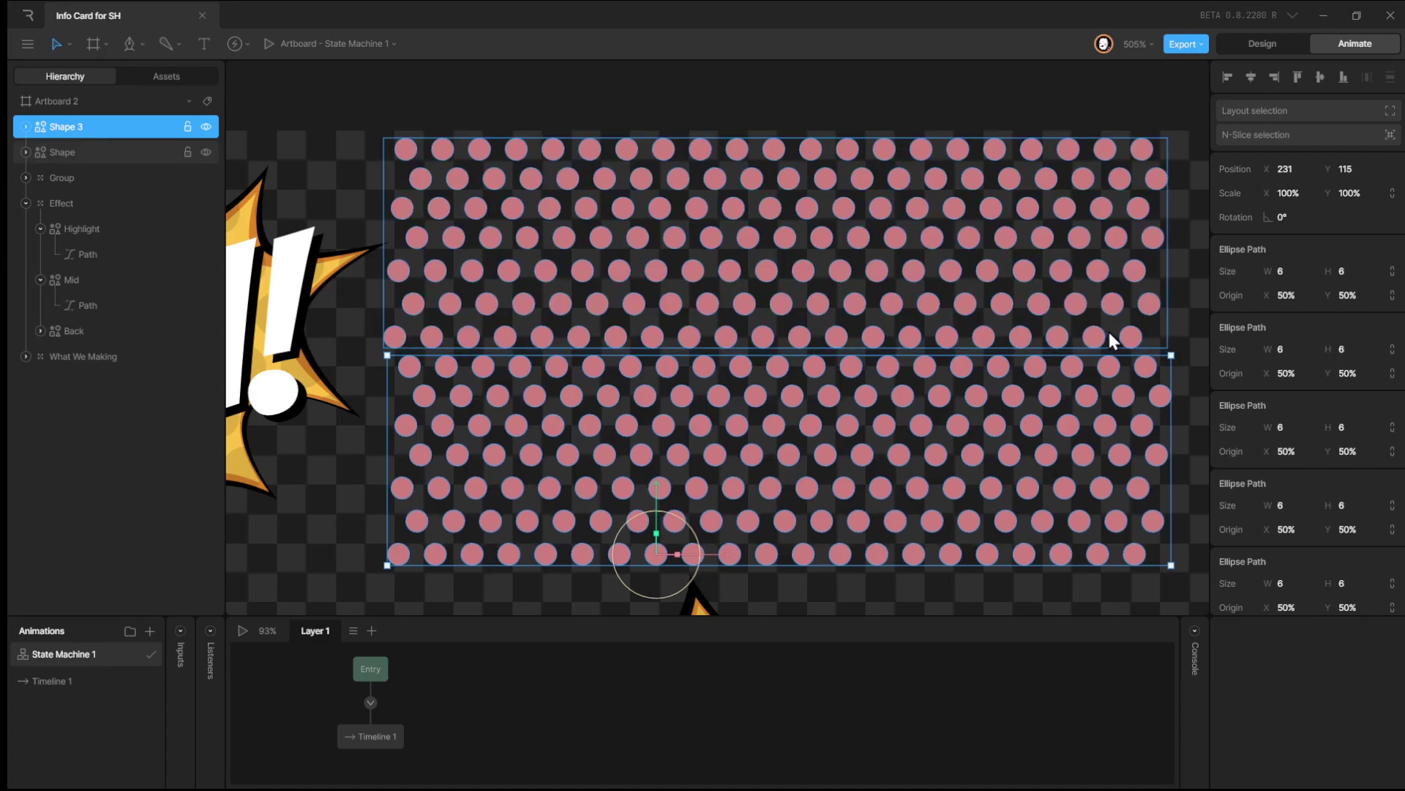
left_click(1187, 382)
left_click(1167, 387)
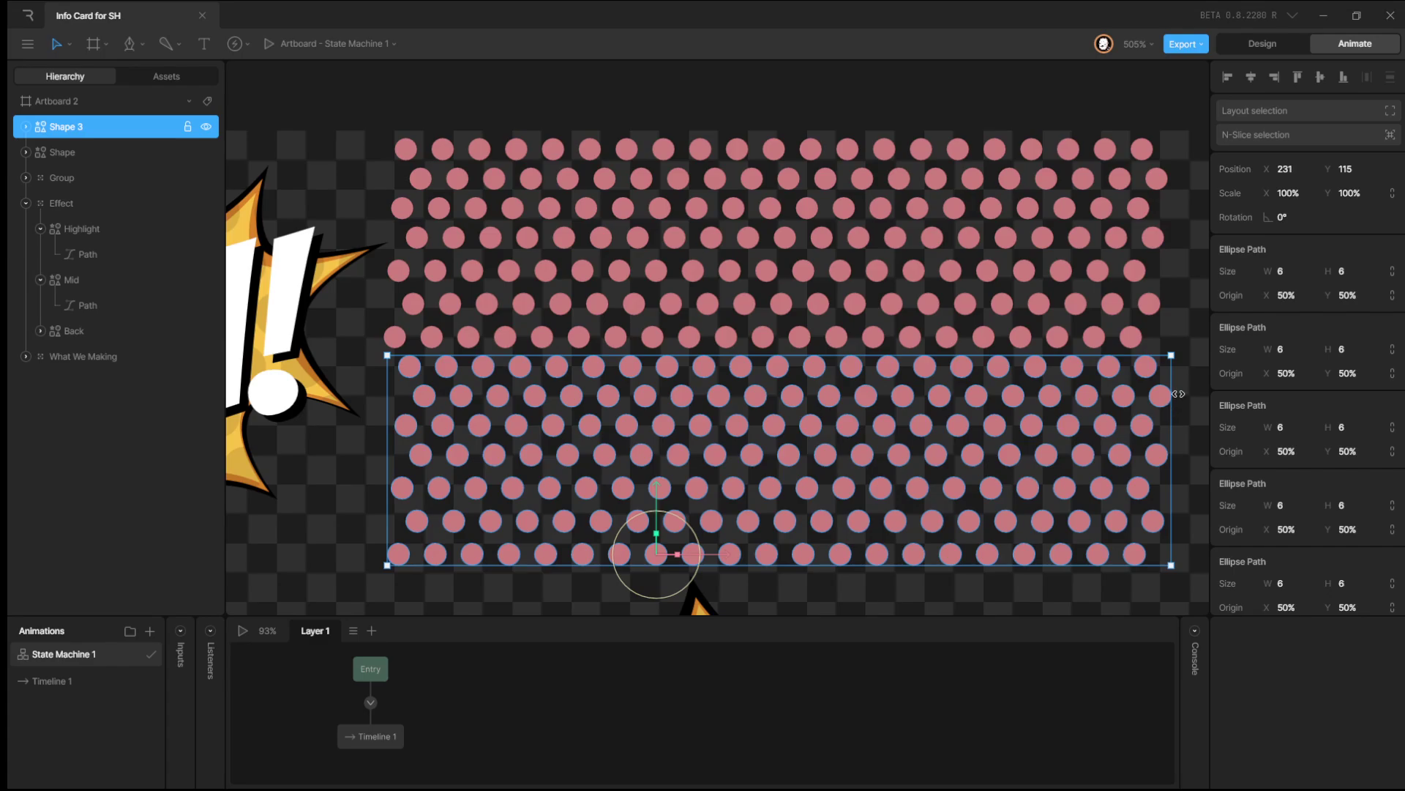
Change the fill of both dot pattern shapes to the red DF3535.
scroll(1365, 379, "down", 5)
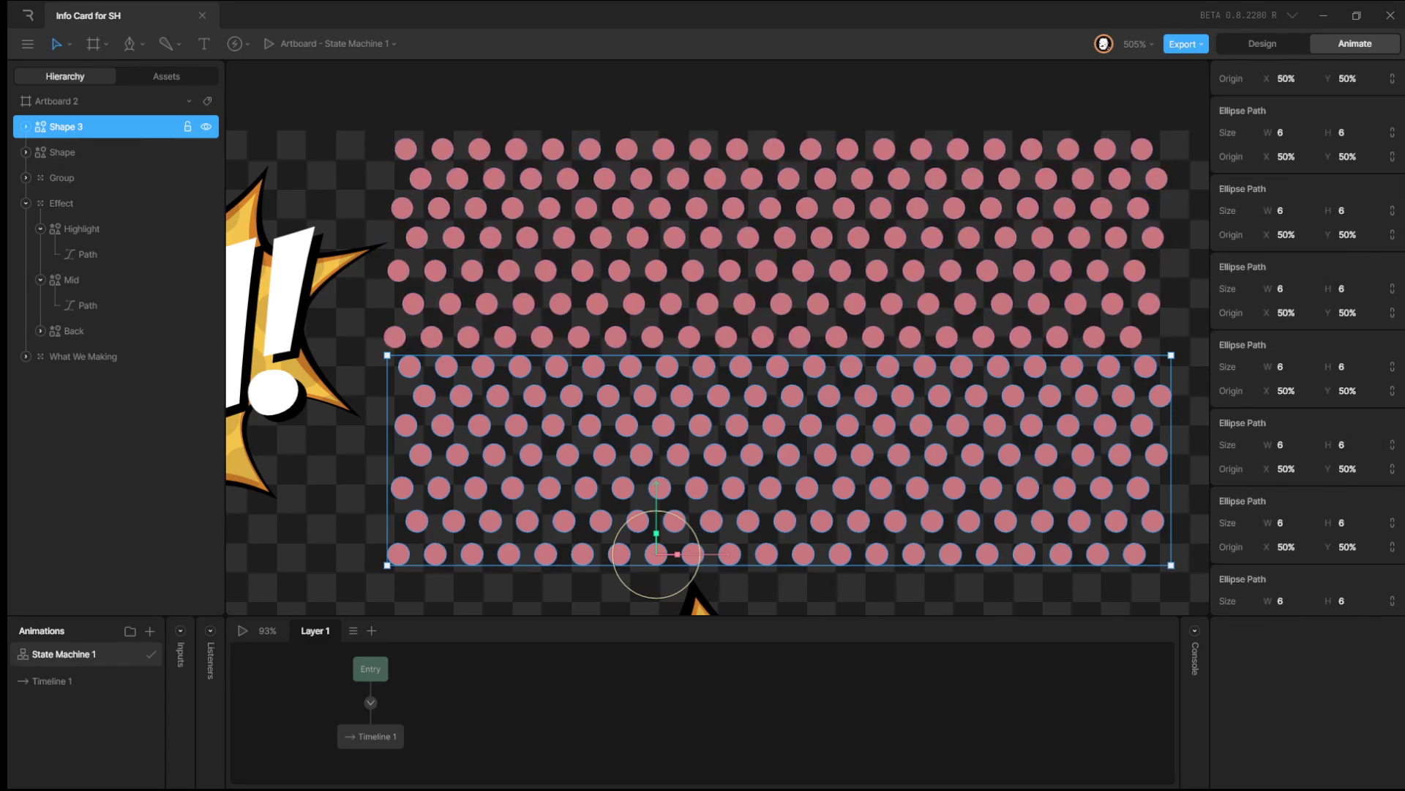
scroll(1366, 381, "down", 5)
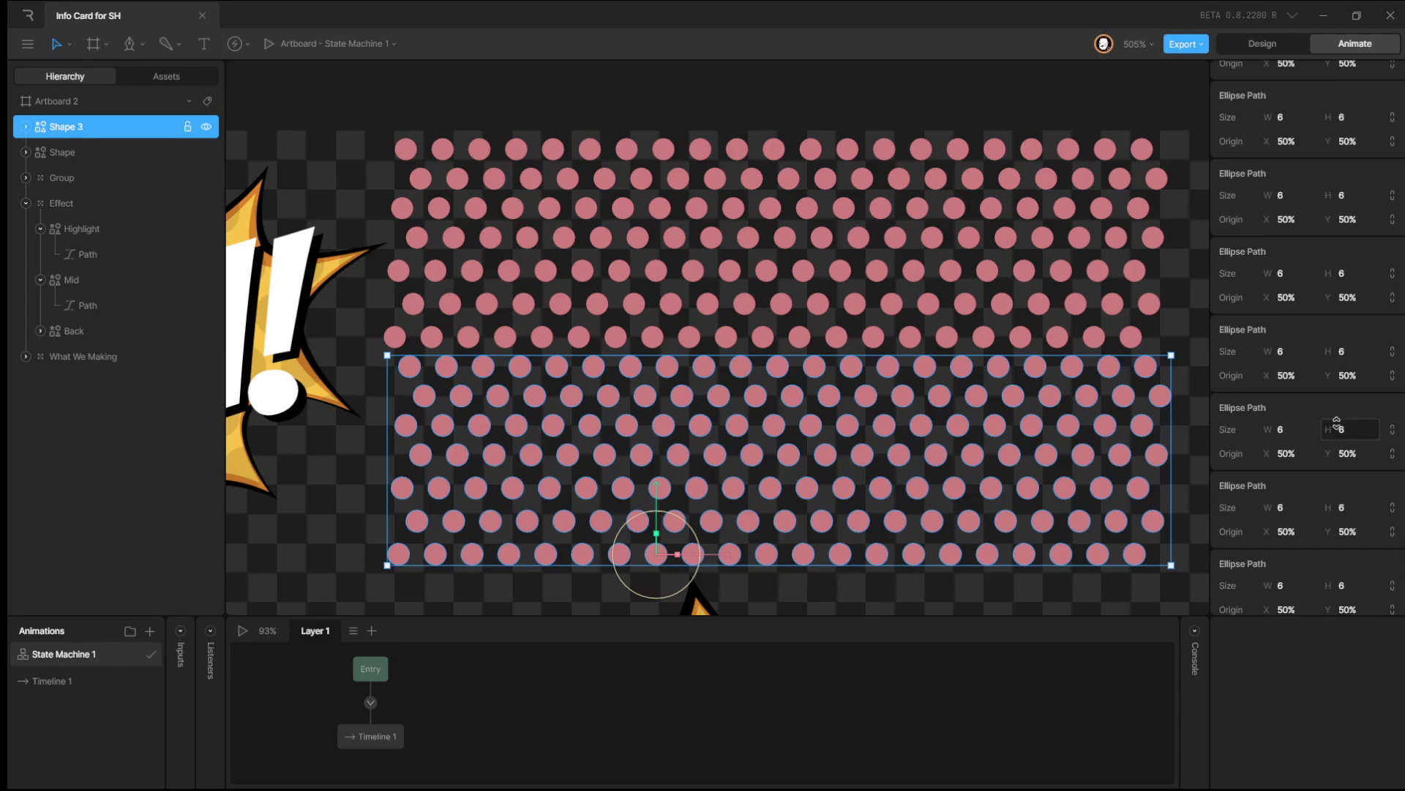
left_click(1029, 327, "shift")
left_click(1244, 544)
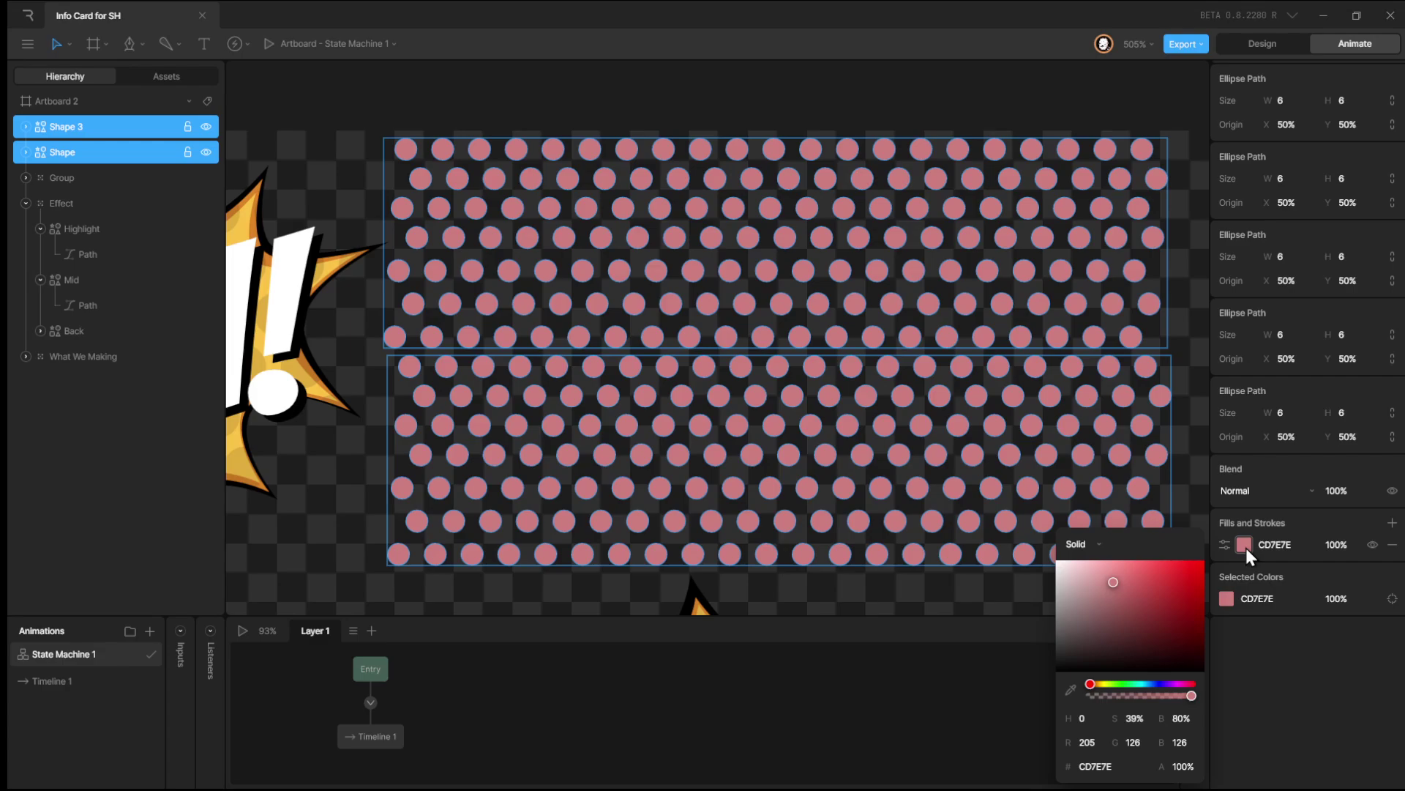
left_click_drag(1162, 591, 1170, 574)
left_click(1087, 420)
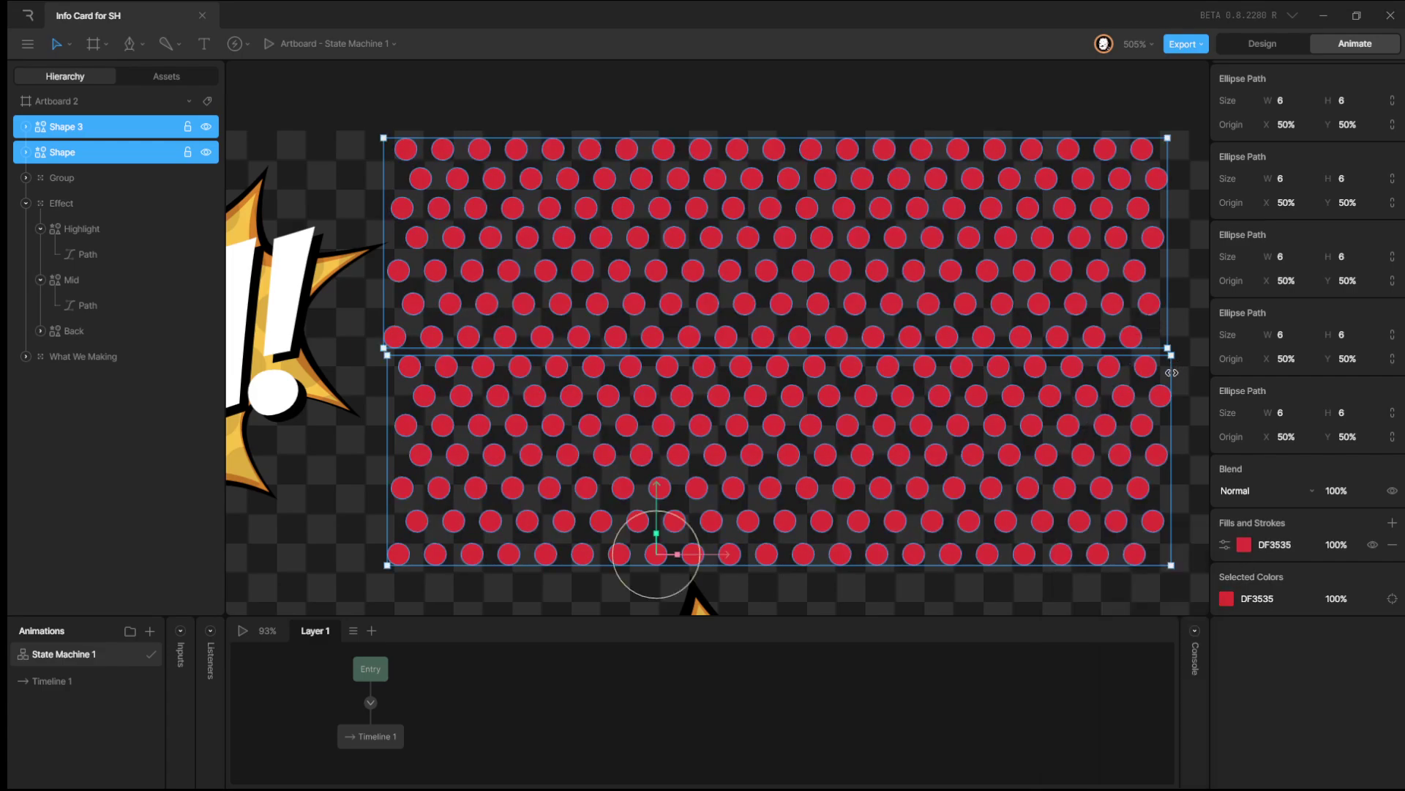
Delete the lower copy of the dot pattern.
left_click(1160, 398)
key("Delete")
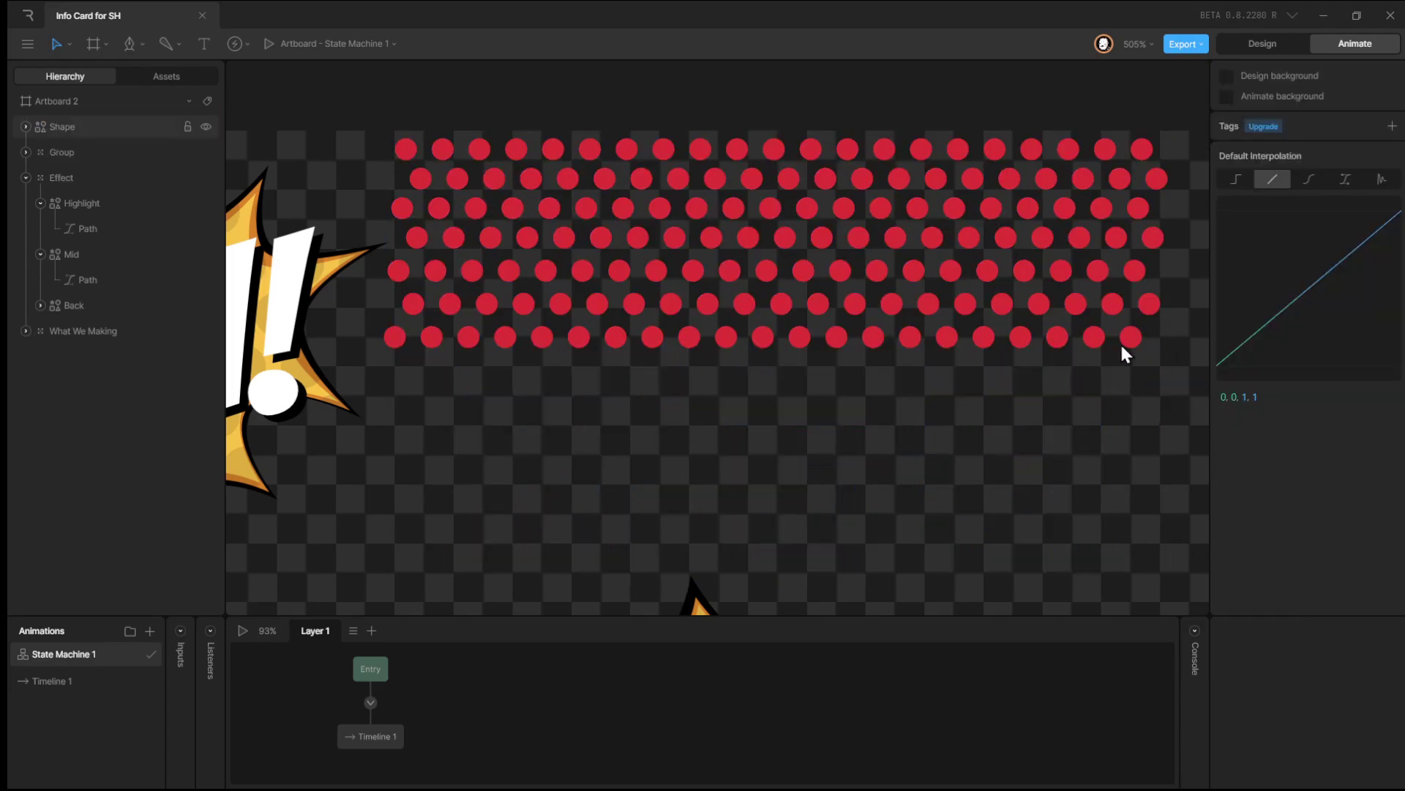
Delete the upper five rows of dots from the remaining pattern shape, keeping only its bottom two rows.
left_click(1120, 339)
left_click(1139, 339)
left_click(1140, 334)
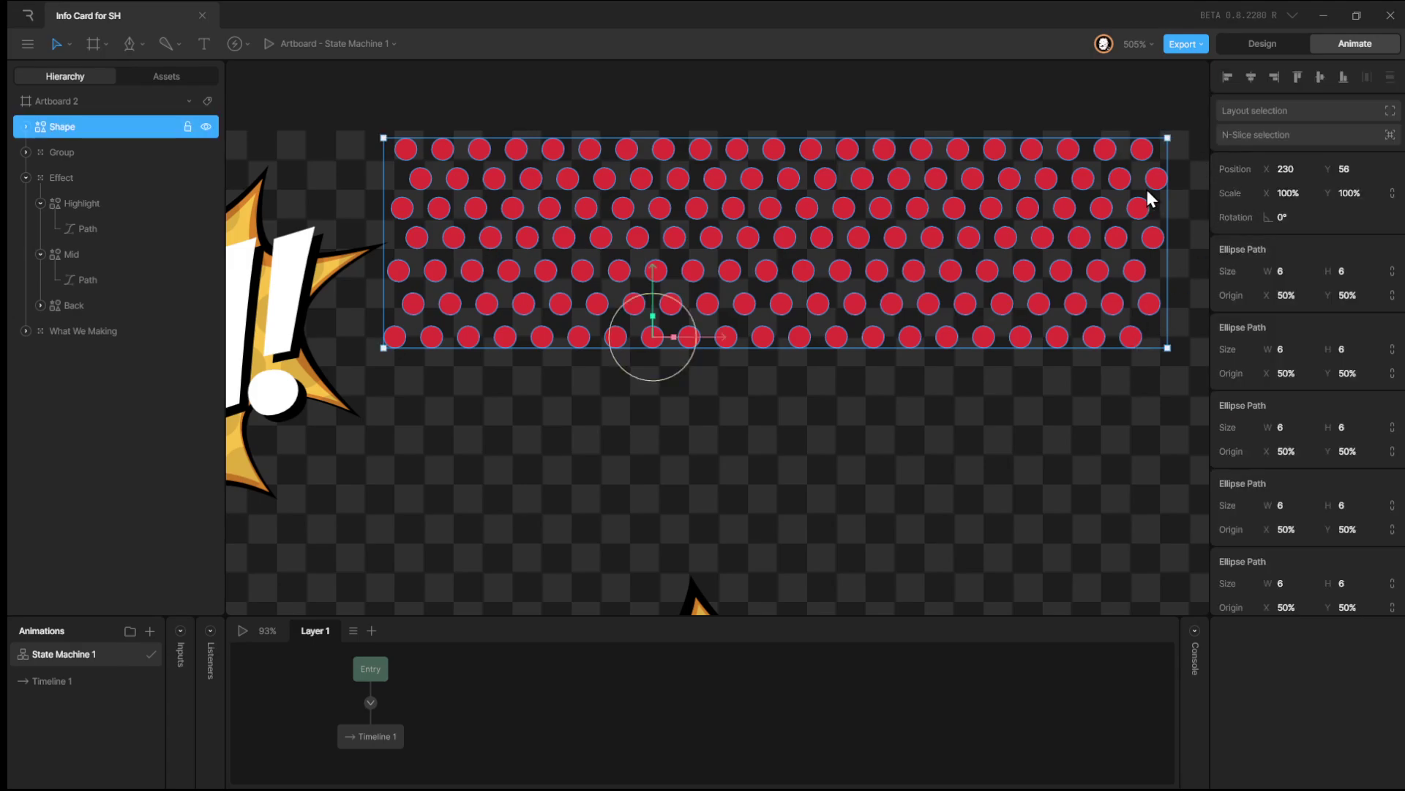
left_click(25, 127)
left_click(97, 151)
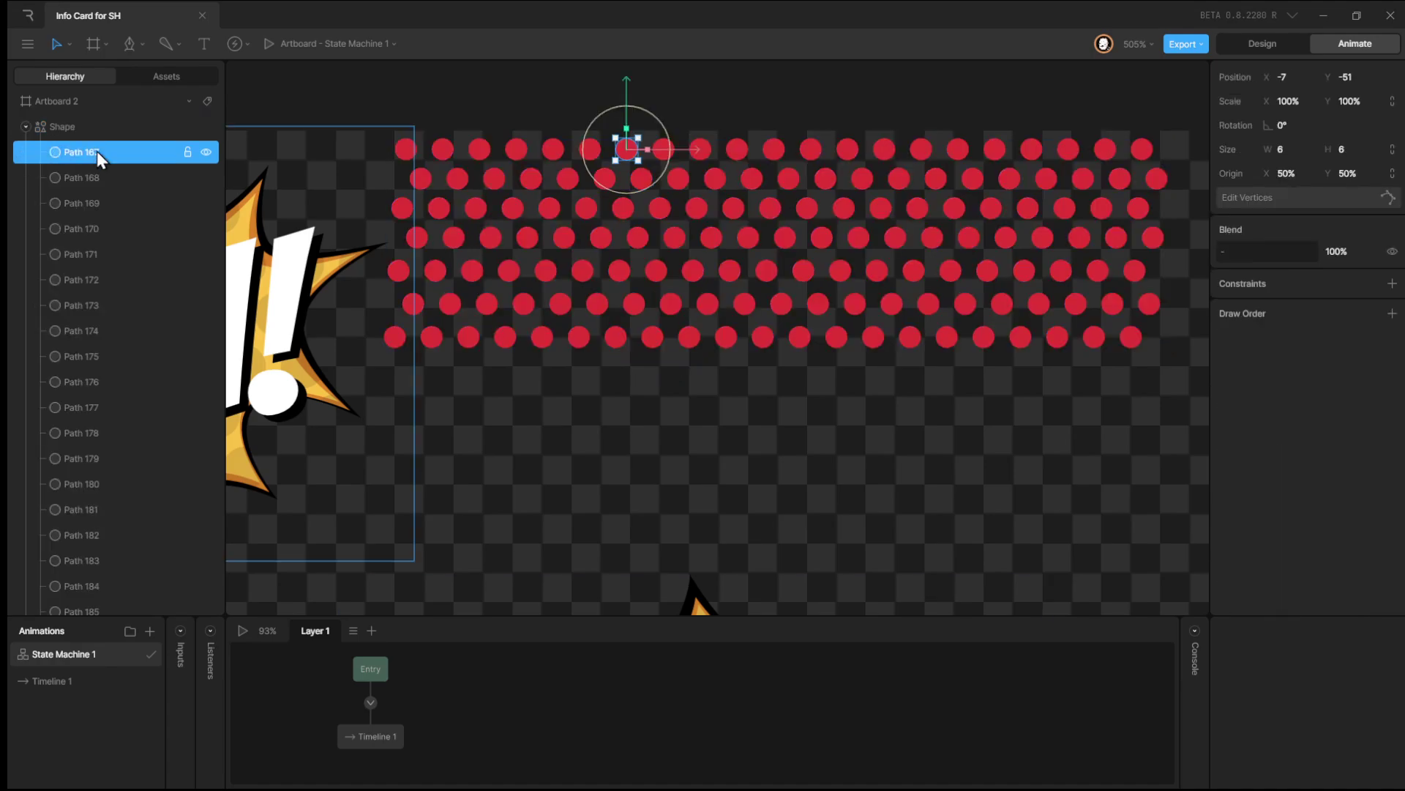
scroll(117, 205, "down", 1)
left_click(136, 399, "shift")
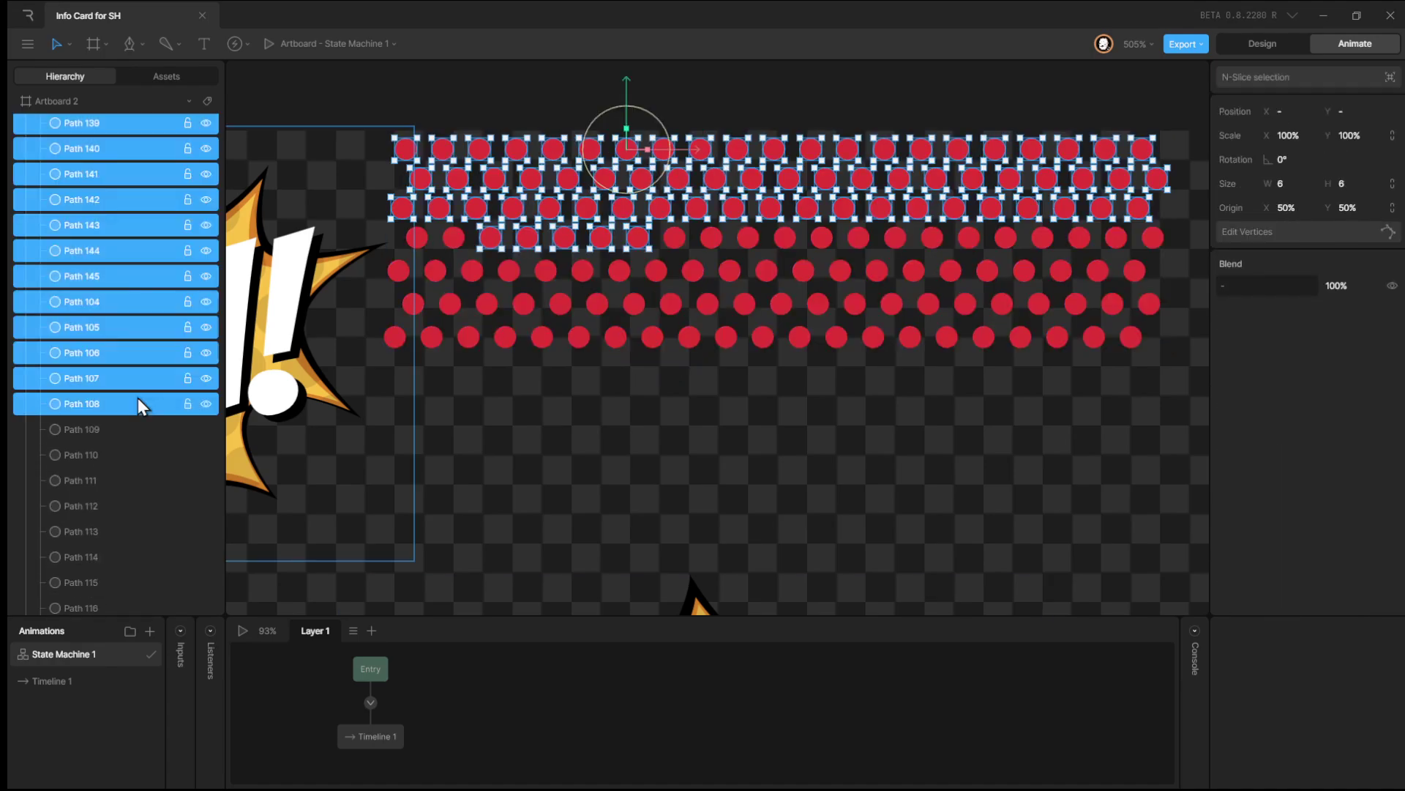
left_click(129, 505, "shift")
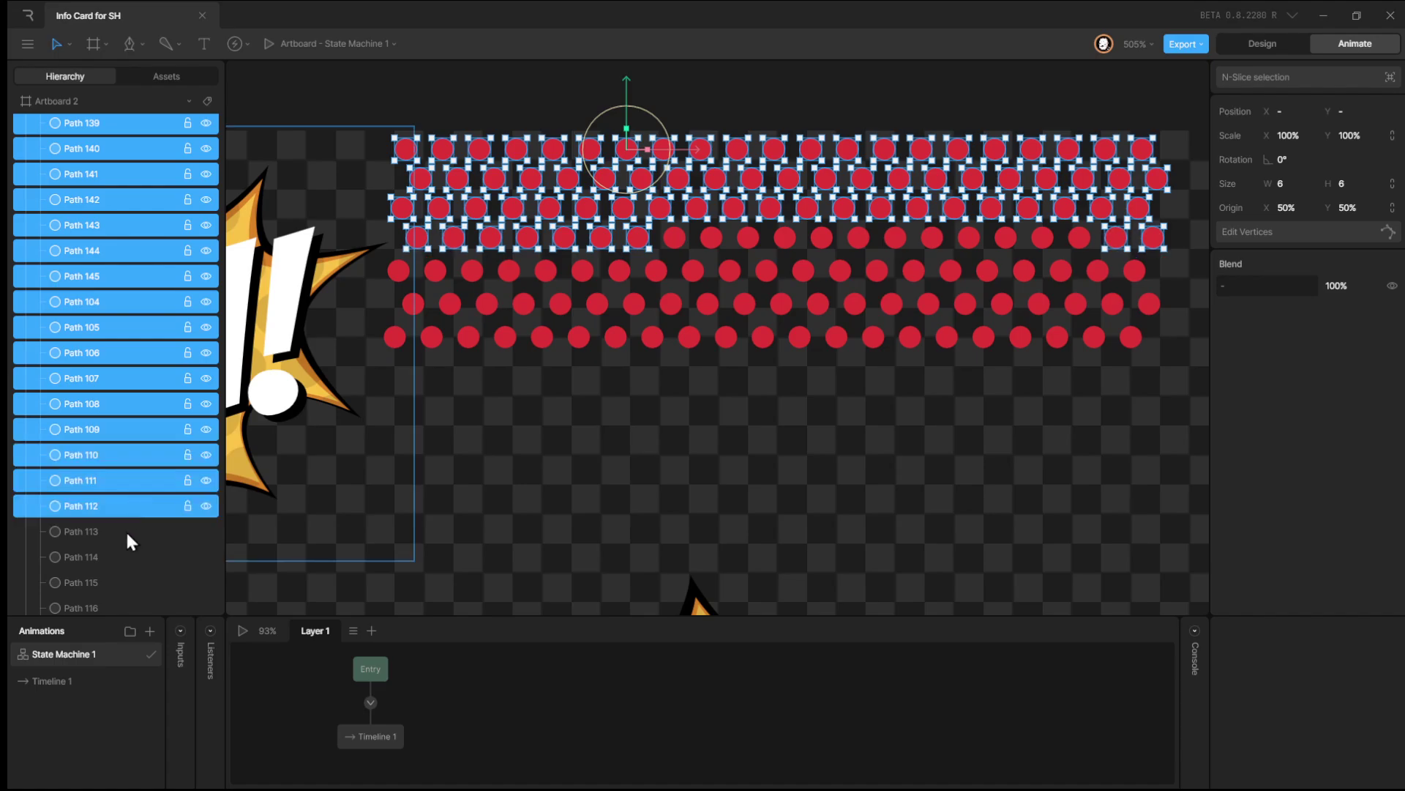
left_click(125, 537, "shift")
scroll(125, 534, "down", 5)
left_click(125, 359, "shift")
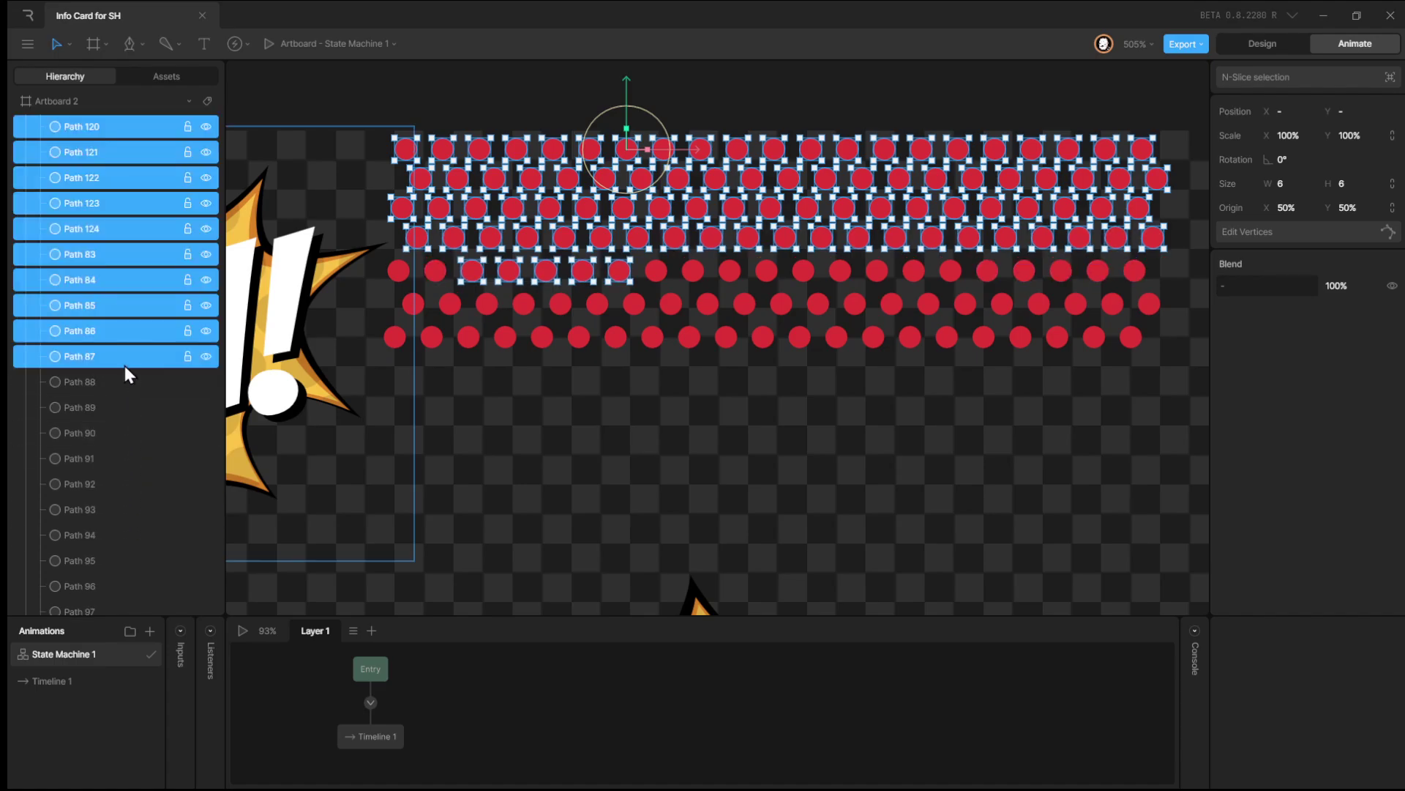
left_click(115, 431, "shift")
left_click(111, 484, "shift")
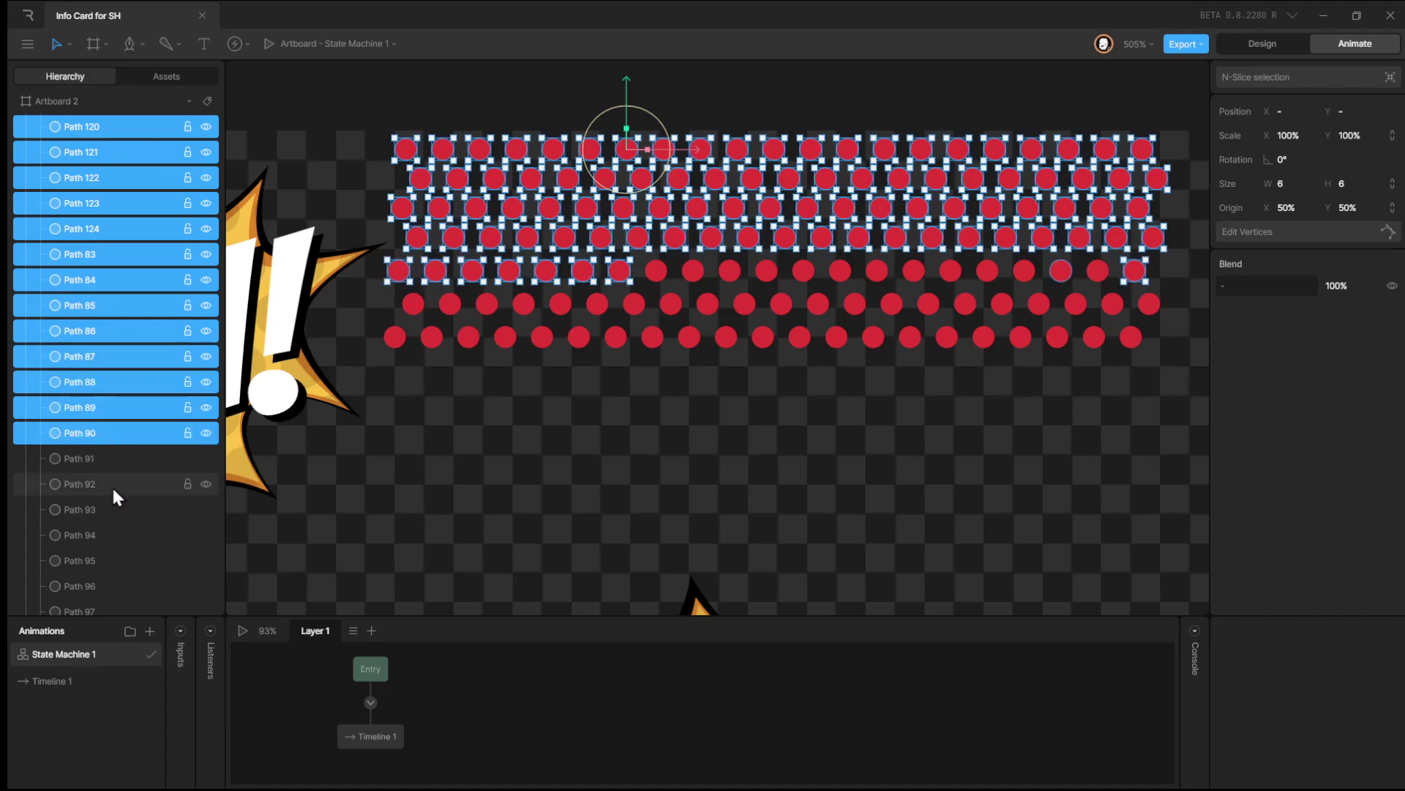
left_click(112, 531, "shift")
scroll(110, 476, "down", 5)
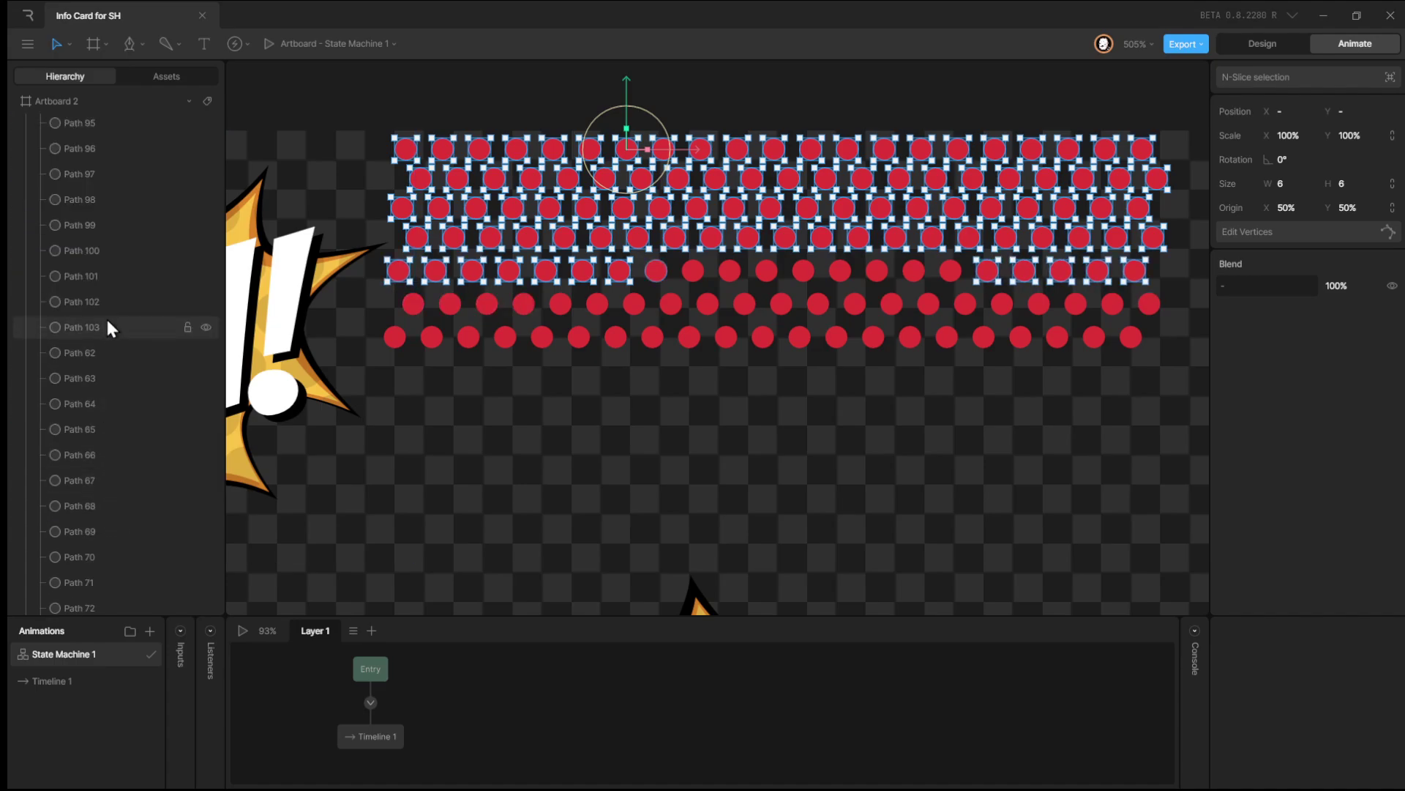
left_click(112, 489, "shift")
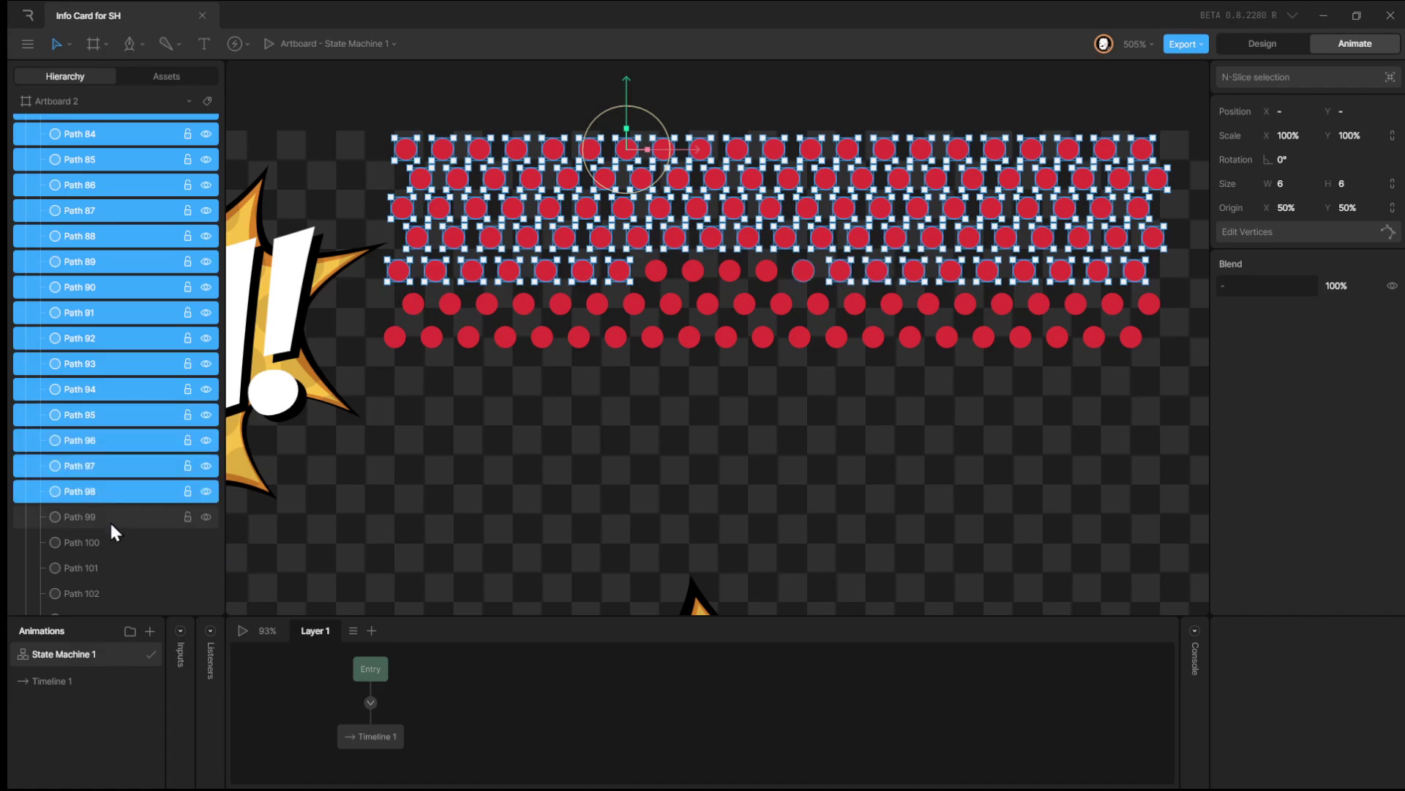
left_click(110, 562, "shift")
scroll(107, 513, "down", 6)
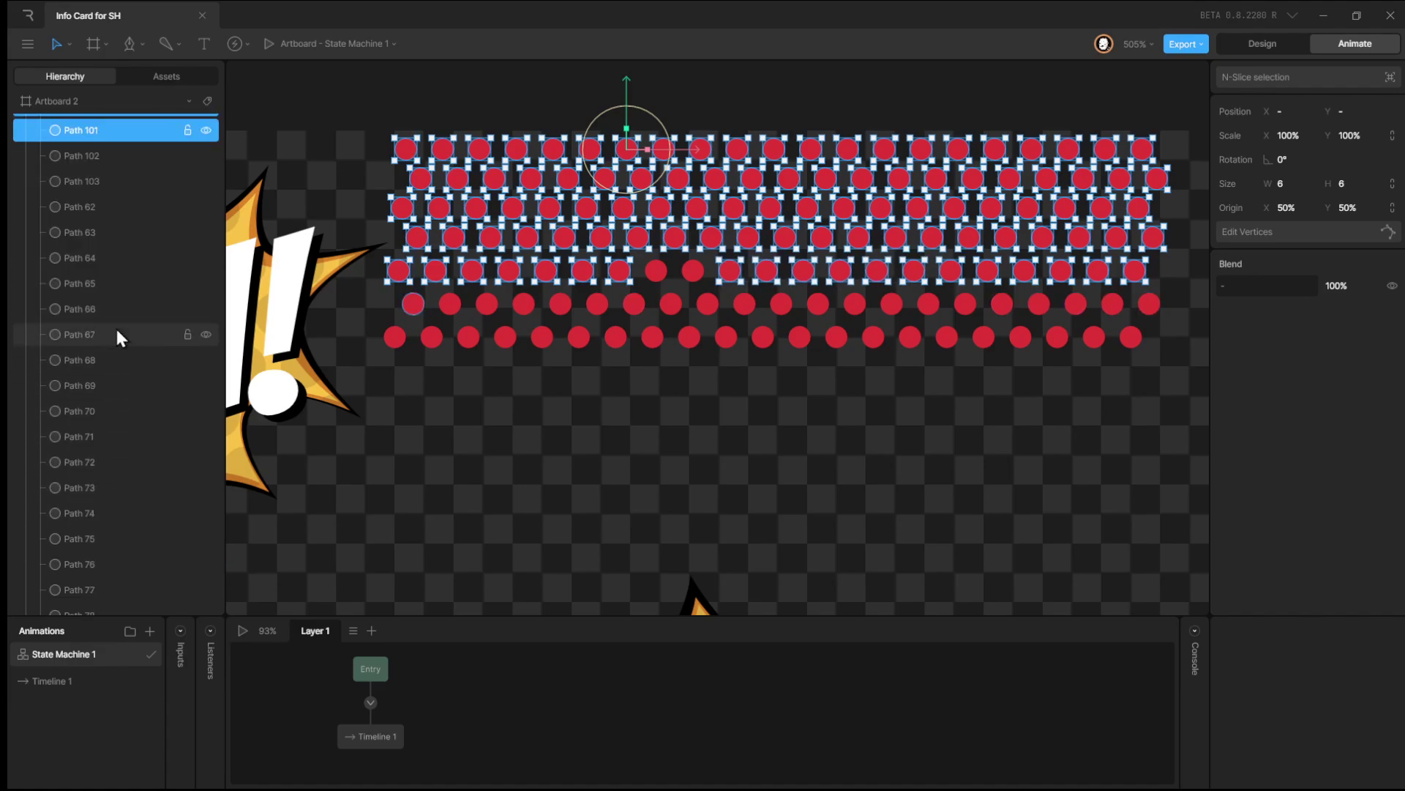
left_click(117, 183, "shift")
key("Delete")
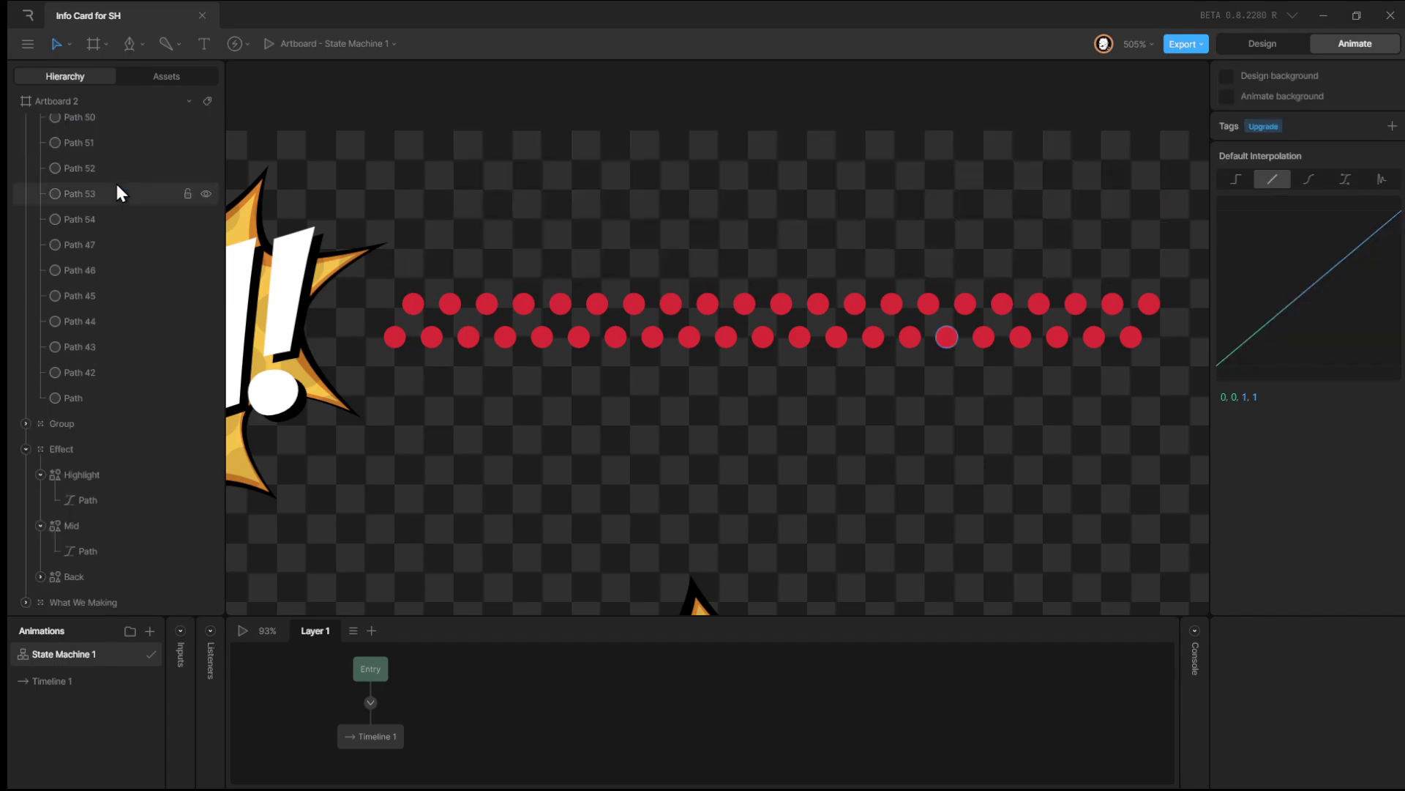
Duplicate the two-row dot shape and place the copy 18 px below the original.
left_click(820, 304)
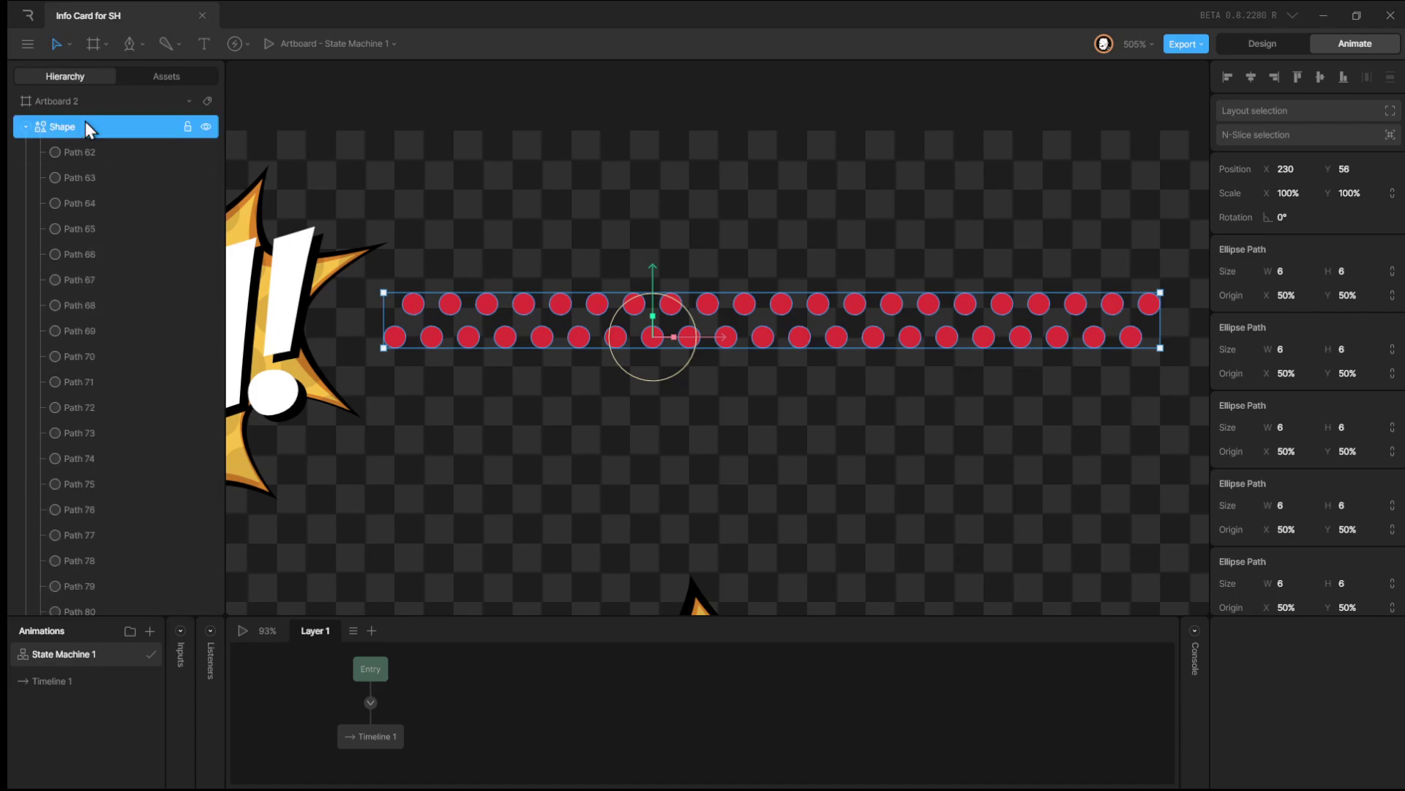
left_click(27, 126)
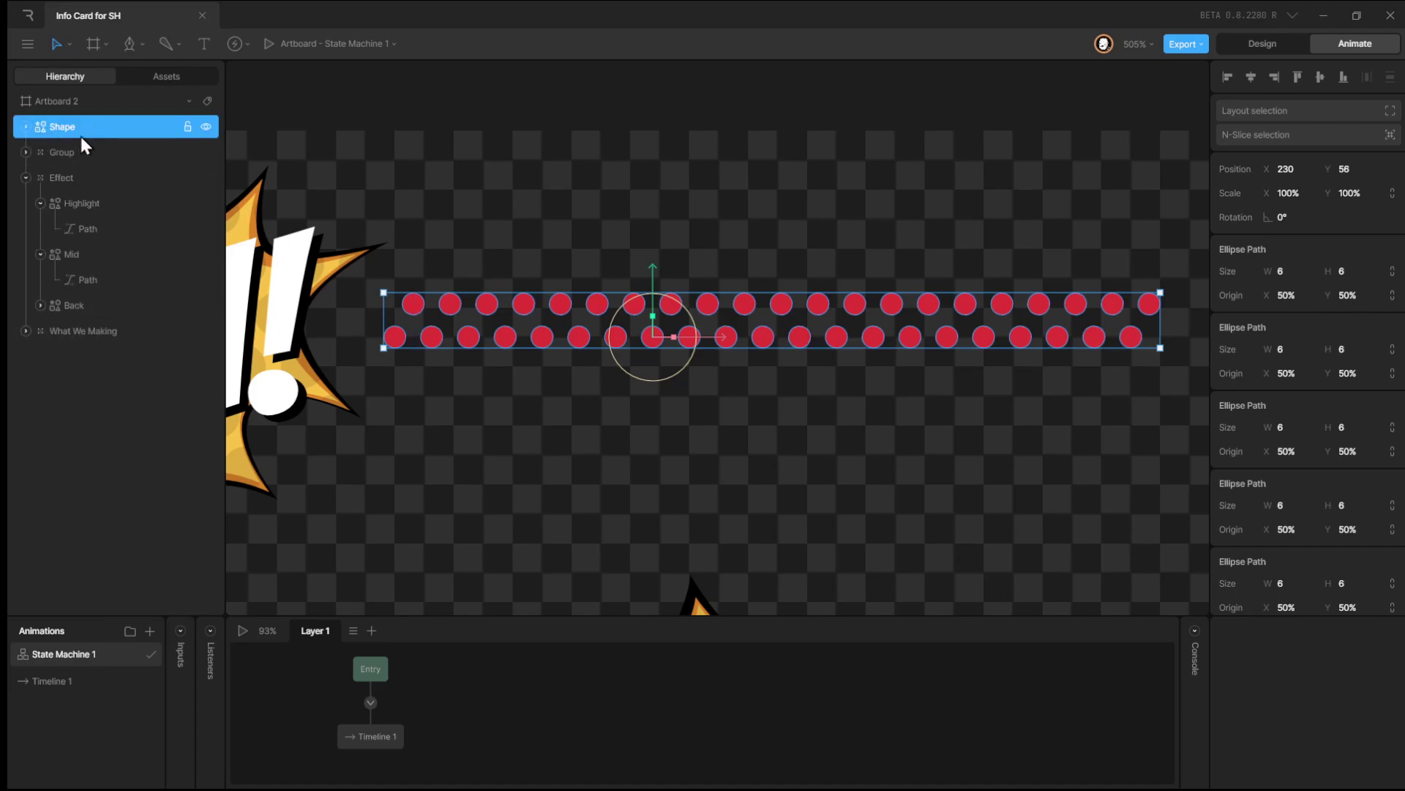
key("Down")
key("Down")
key("Down")
key("Down")
key("Down")
key("Down")
key("Down")
key("Down")
key("Down")
key("Down")
key("Down")
key("Down")
key("Down")
key("Down")
key("Down")
key("Down")
key("Down")
key("Down")
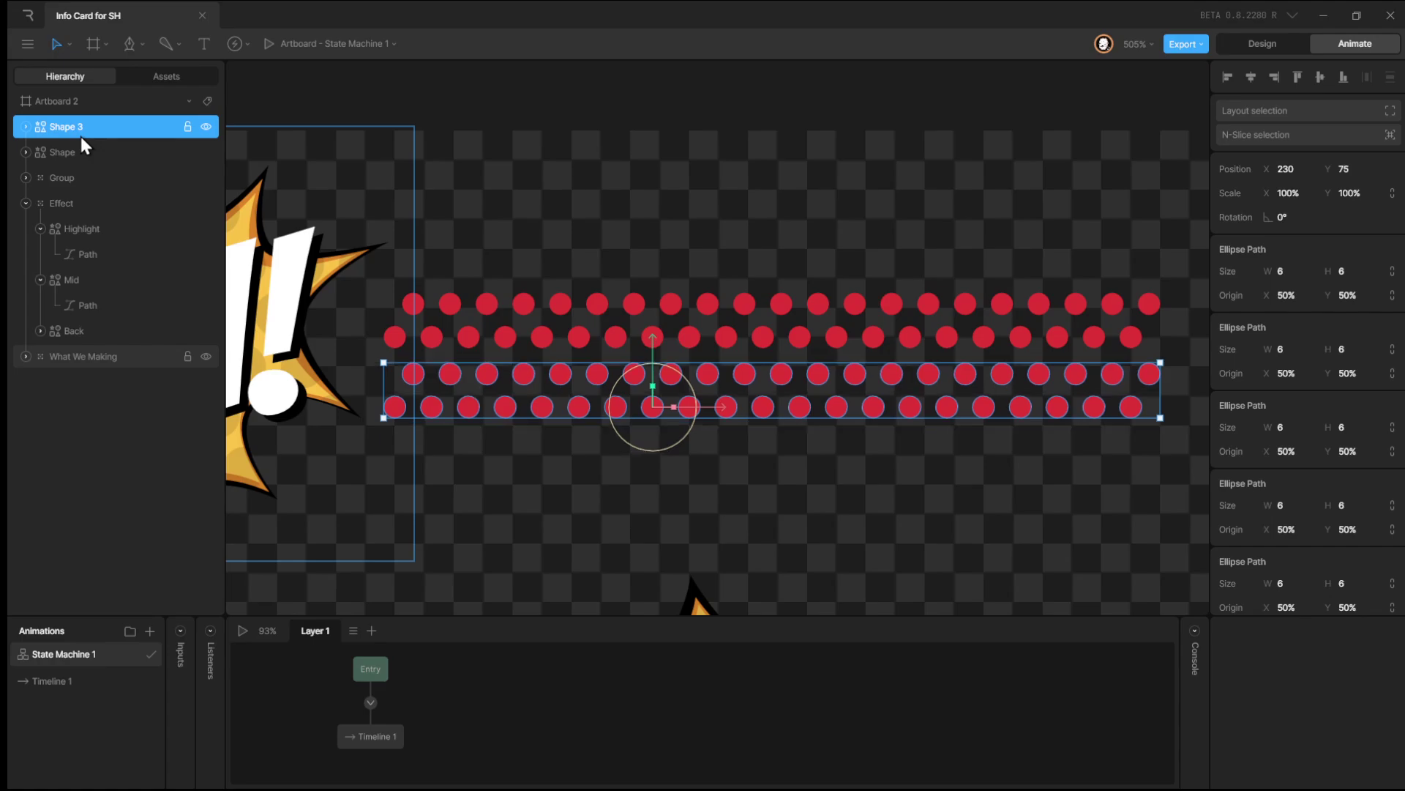
Duplicate the second two-row dot shape and place the third pair of rows 18 px lower.
key("ctrl+d")
key("Down")
key("Down")
key("Down")
key("Down")
key("Down")
key("Down")
key("Down")
key("Down")
key("Down")
key("Down")
key("Down")
key("Down")
key("Down")
key("Down")
key("Down")
key("Down")
key("Down")
key("Down")
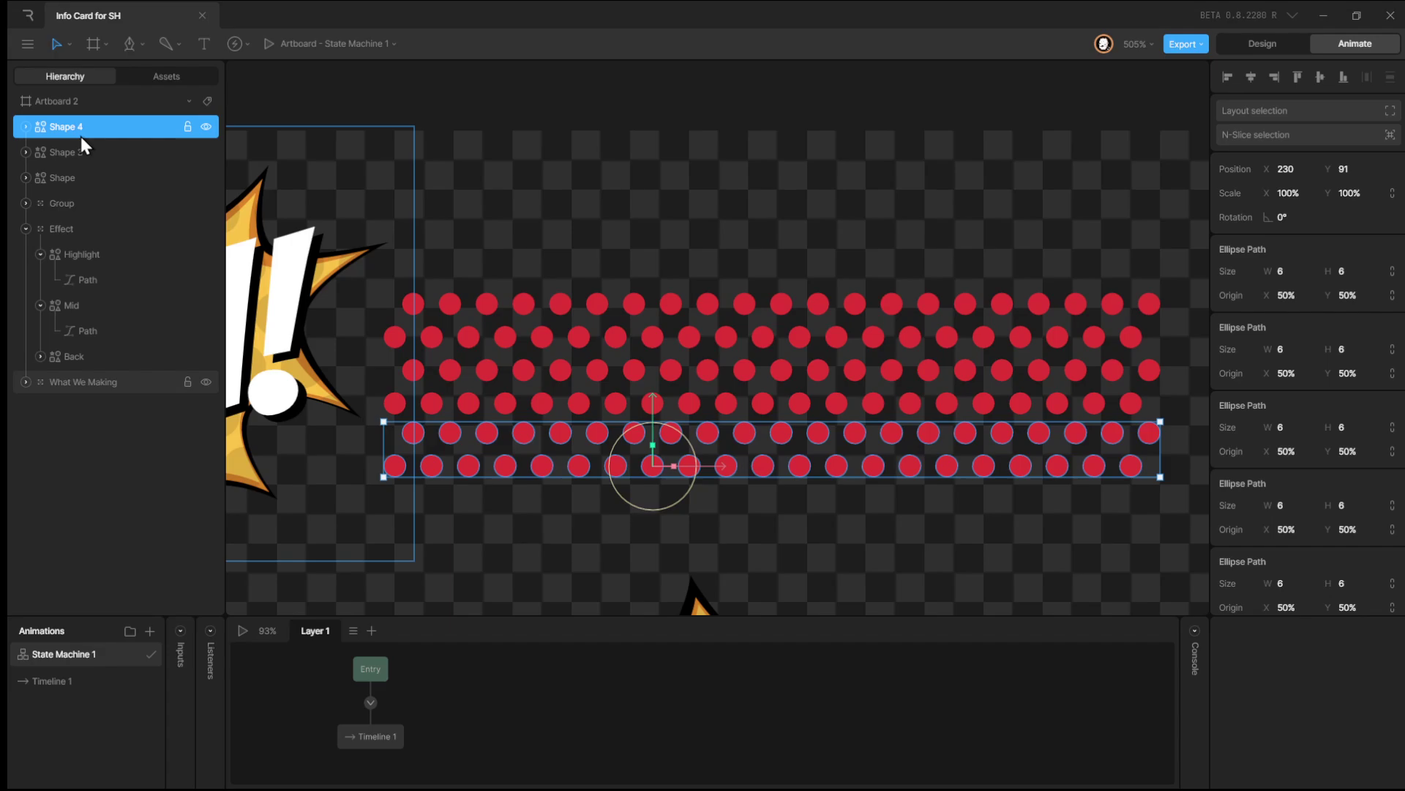
Duplicate the third two-row dot shape and place the fourth pair of rows at Y 110.
key("ctrl+d")
key("Down")
key("Down")
key("Down")
key("Down")
key("Down")
key("Down")
key("Down")
key("Down")
key("Down")
key("Down")
key("Down")
key("Down")
key("Down")
key("Down")
key("Down")
key("Down")
key("Down")
key("Down")
key("Down")
key("Down")
key("Up")
key("Up")
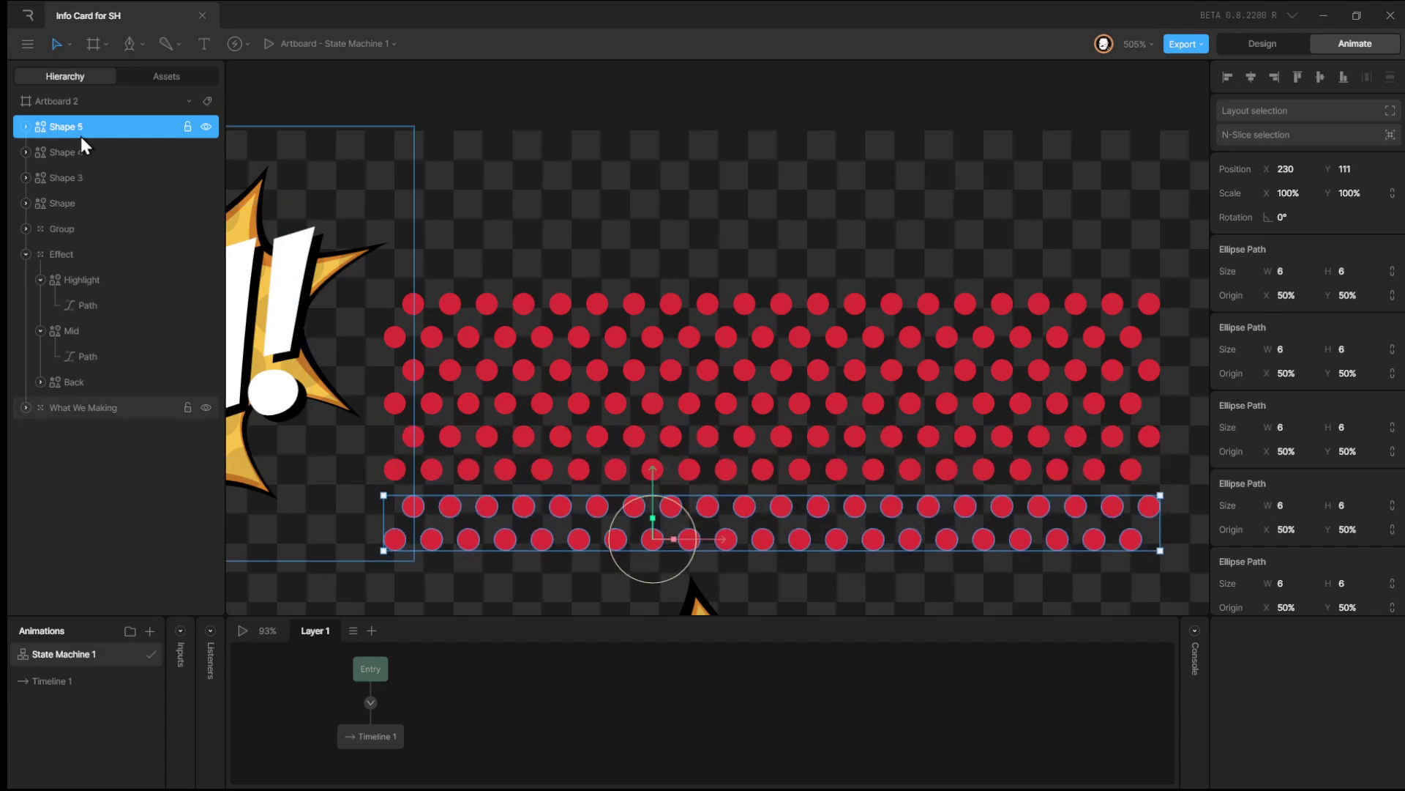
Duplicate the fourth two-row dot shape and place the fifth pair of rows at Y 128.
key("ctrl+d")
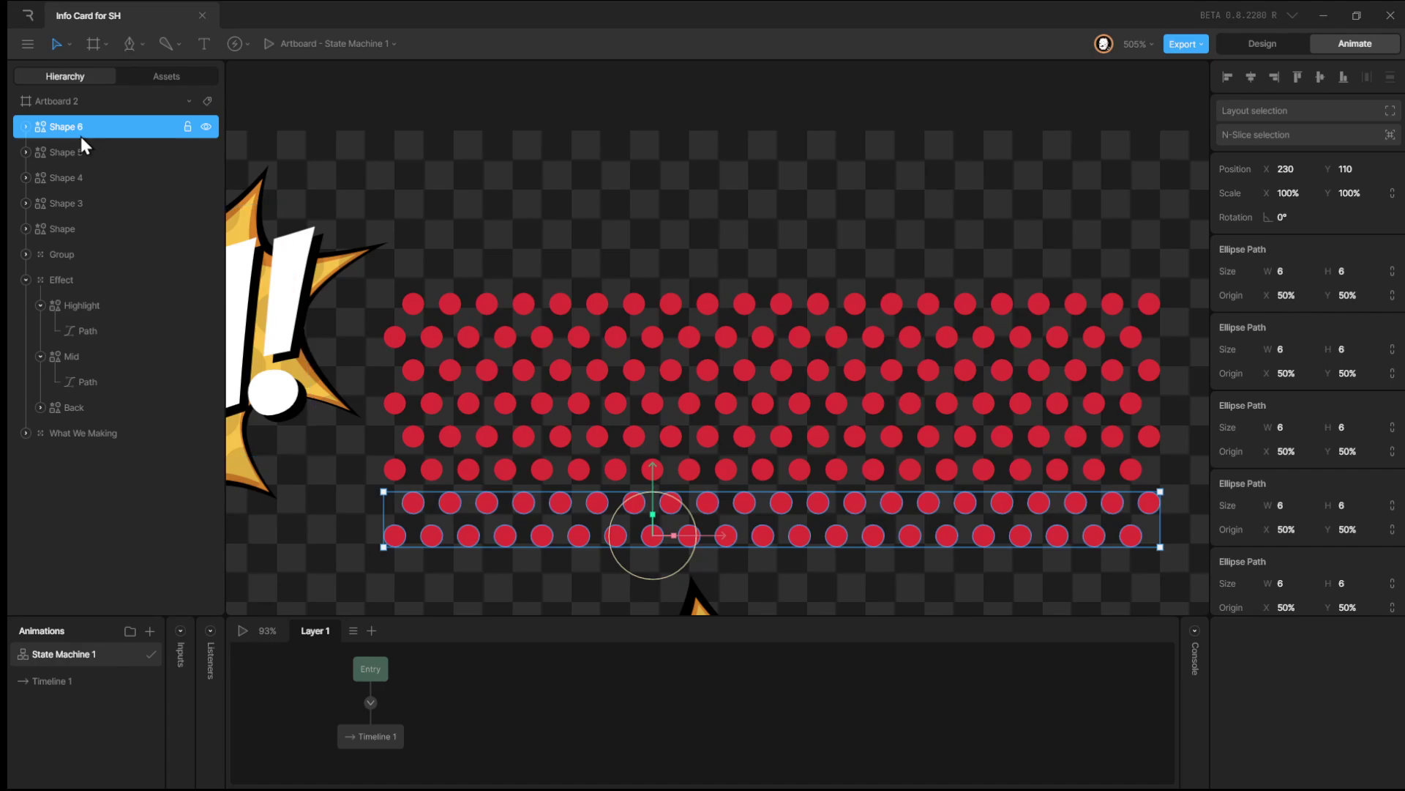
key("Down")
key("Down")
key("Down")
key("Down")
key("Down")
key("Down")
key("Down")
key("Down")
key("Down")
key("Down")
key("Down")
key("Down")
key("Down")
key("Down")
key("Down")
key("Down")
key("Down")
key("Down")
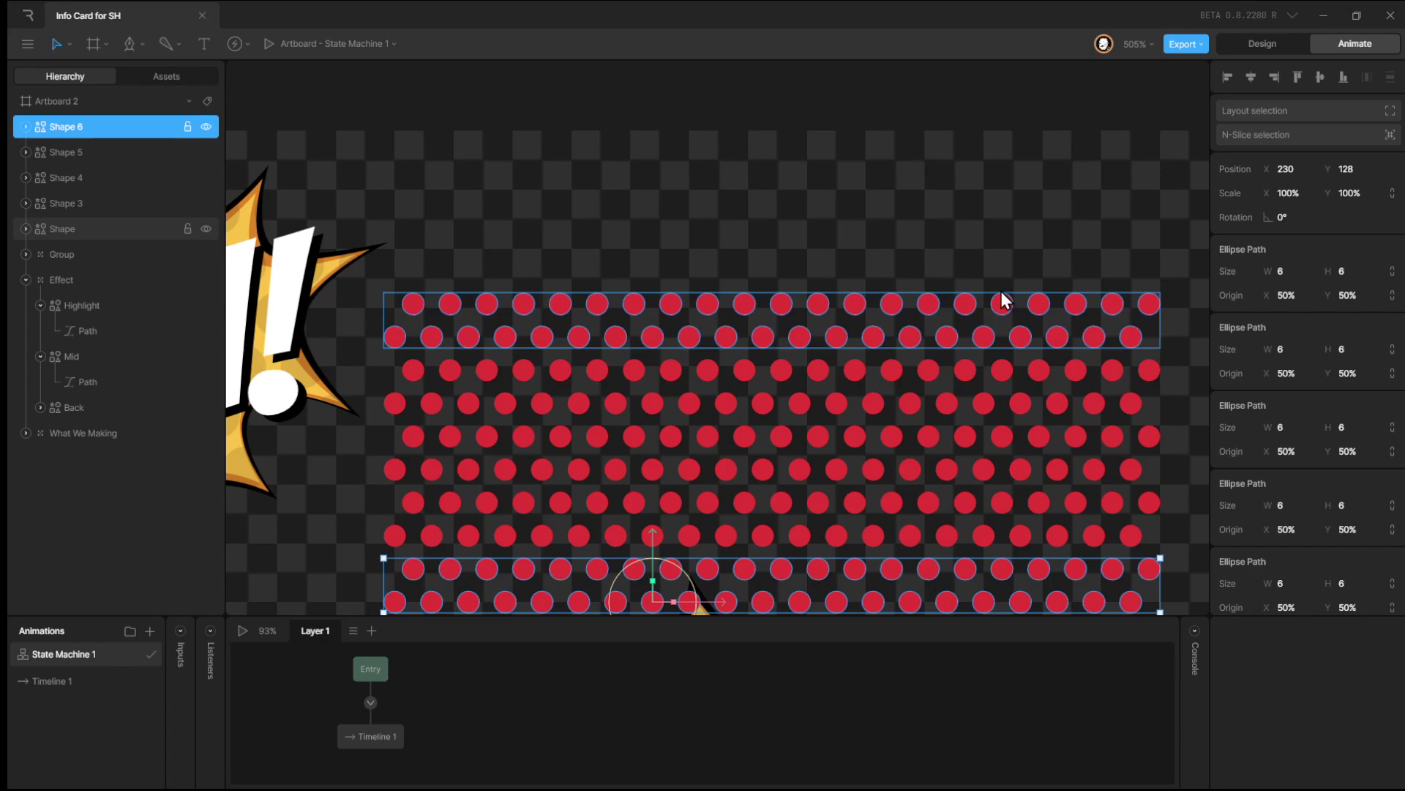
Group the five two-row dot shapes, leaving the burst effect group out.
left_click_drag(1167, 254, 937, 601)
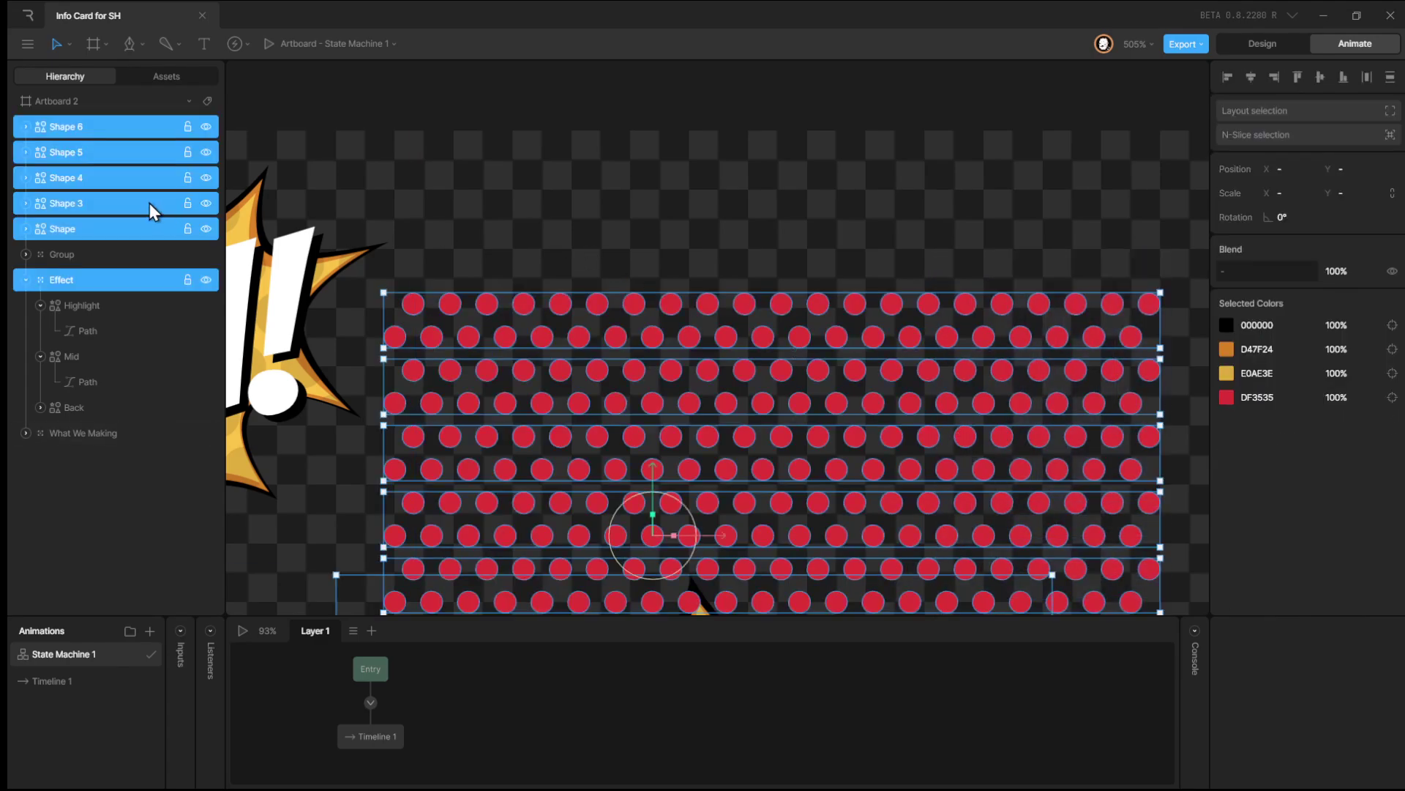
left_click(136, 223)
left_click(121, 129, "shift")
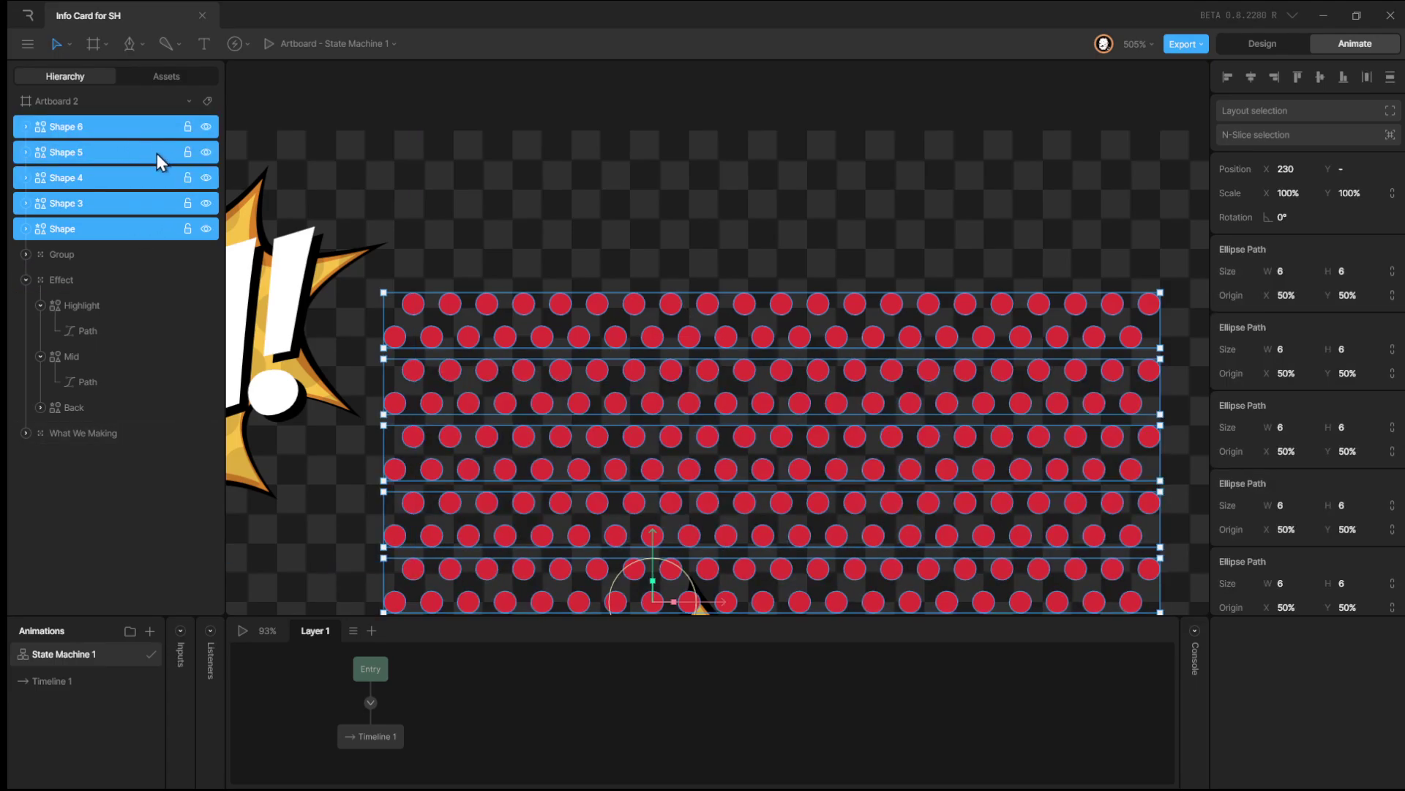
key("ctrl+g")
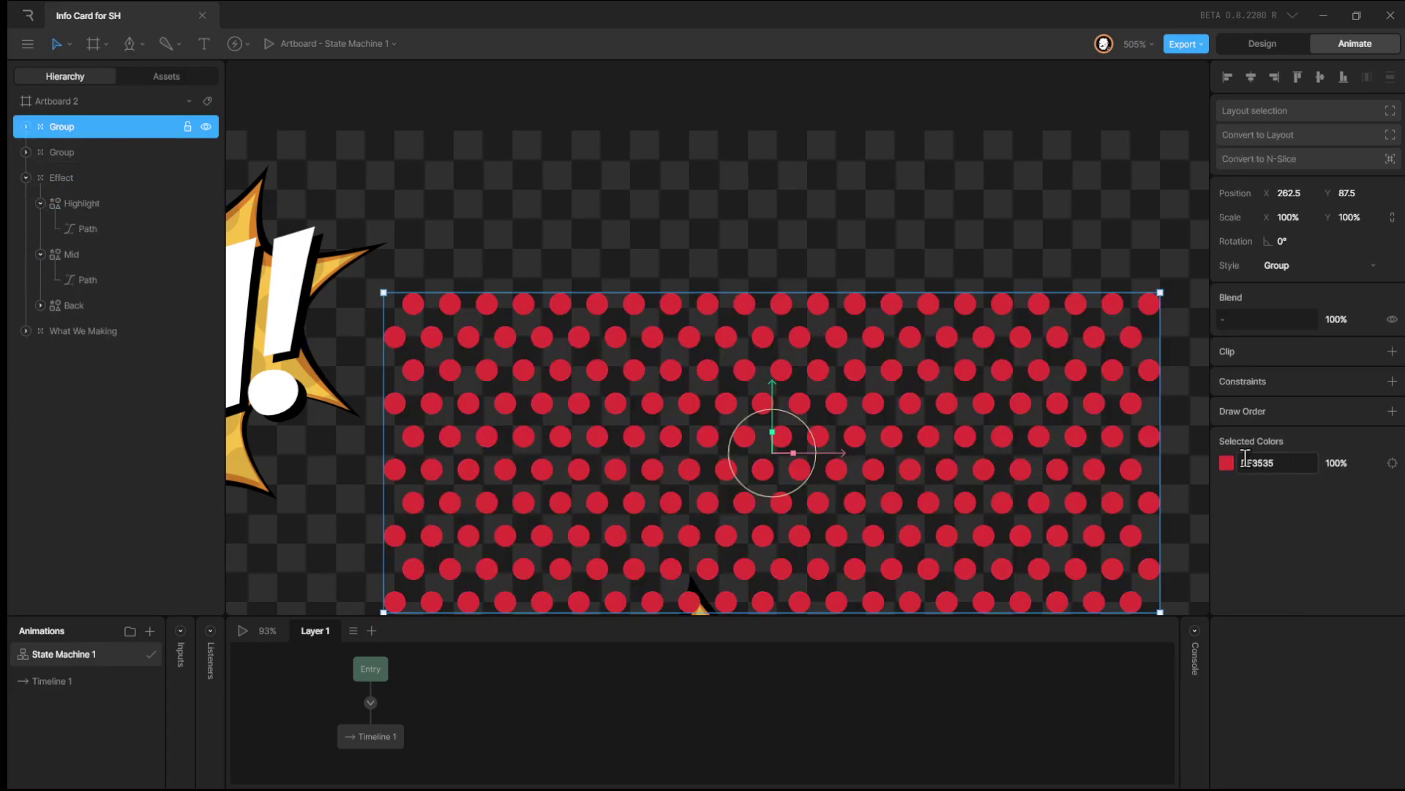
Recolour the dot group to the muted pink B47979 and move it over the BOOM! burst at X 248.5, Y 182.
left_click(1225, 463)
left_click_drag(1164, 506, 1104, 517)
scroll(890, 327, "down", 5)
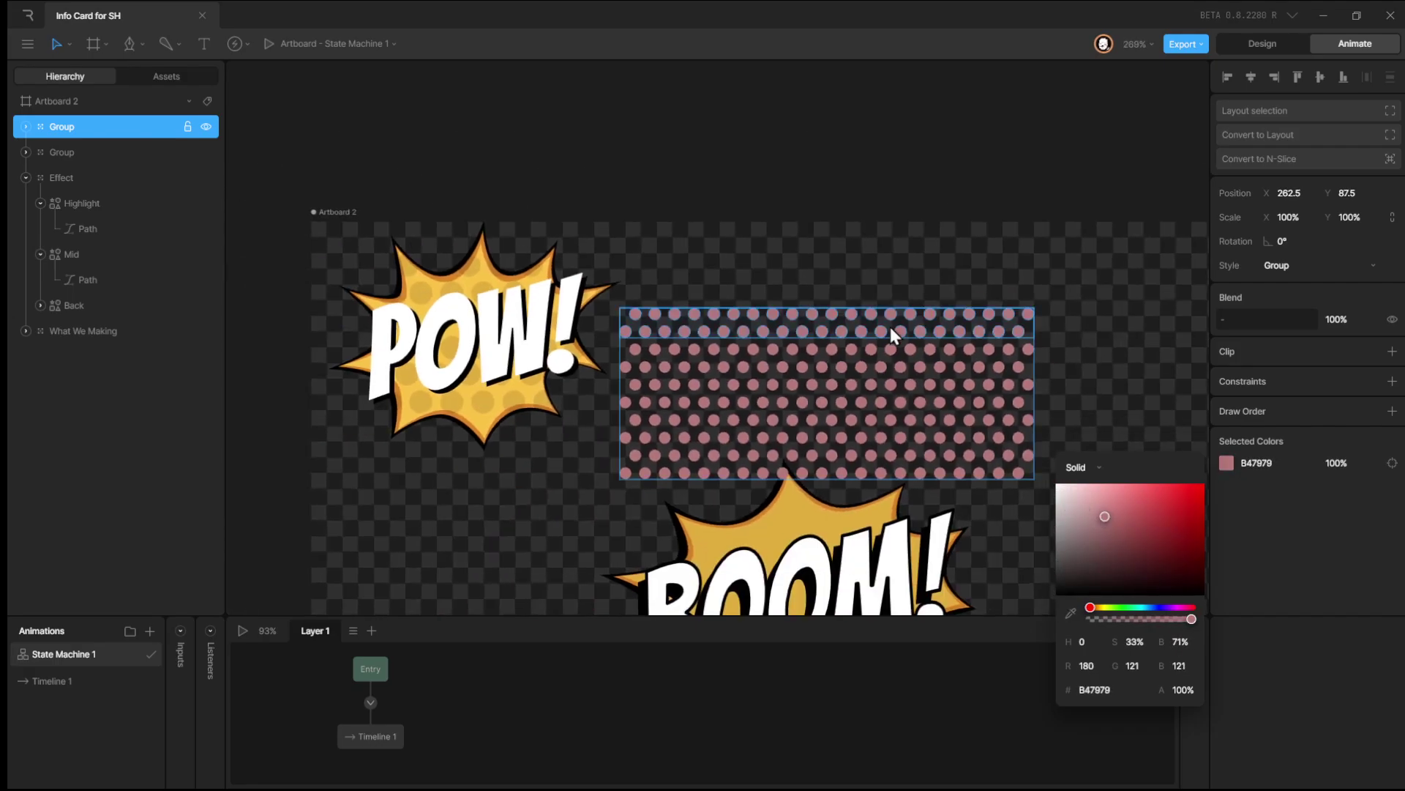
scroll(1094, 379, "down", 3)
left_click_drag(930, 294, 906, 496)
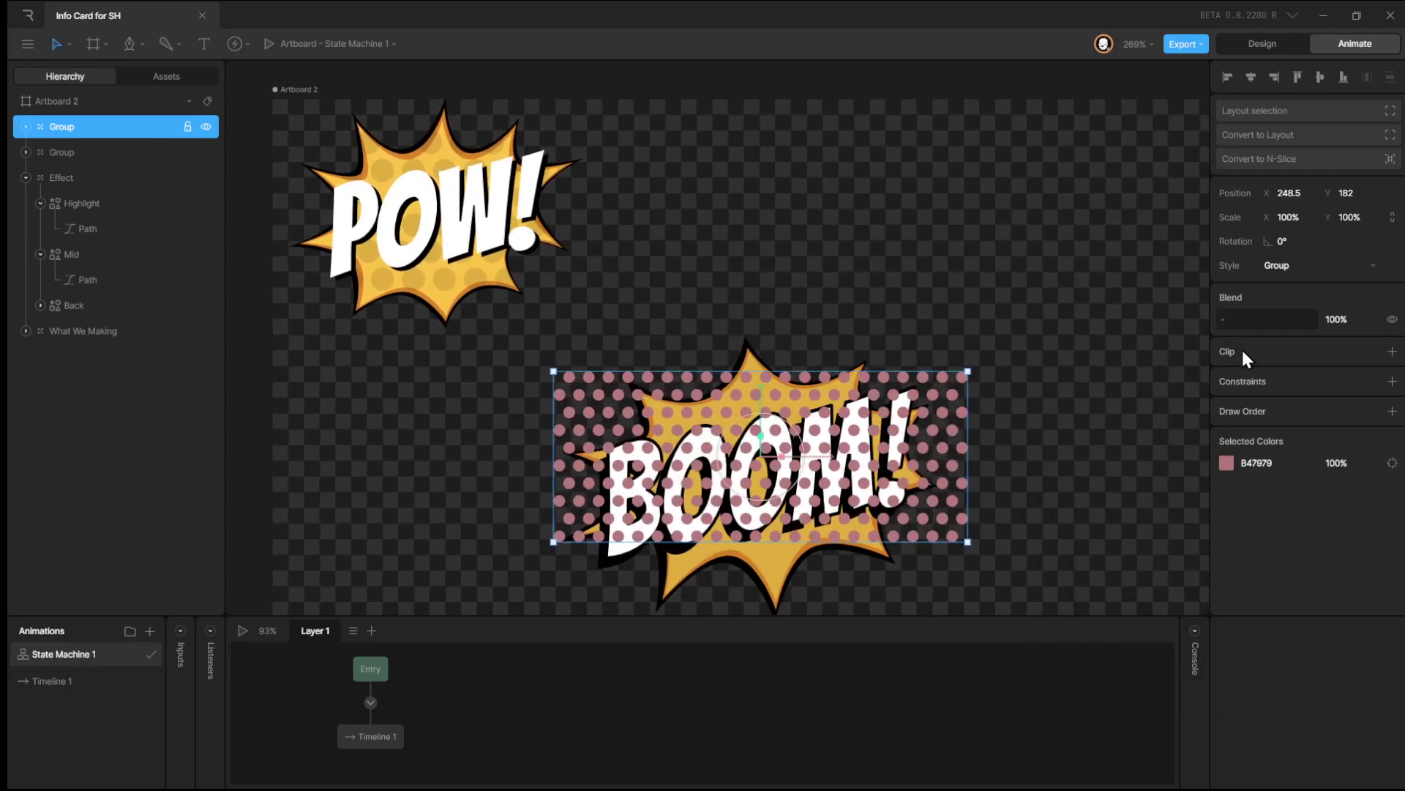
left_click(986, 448)
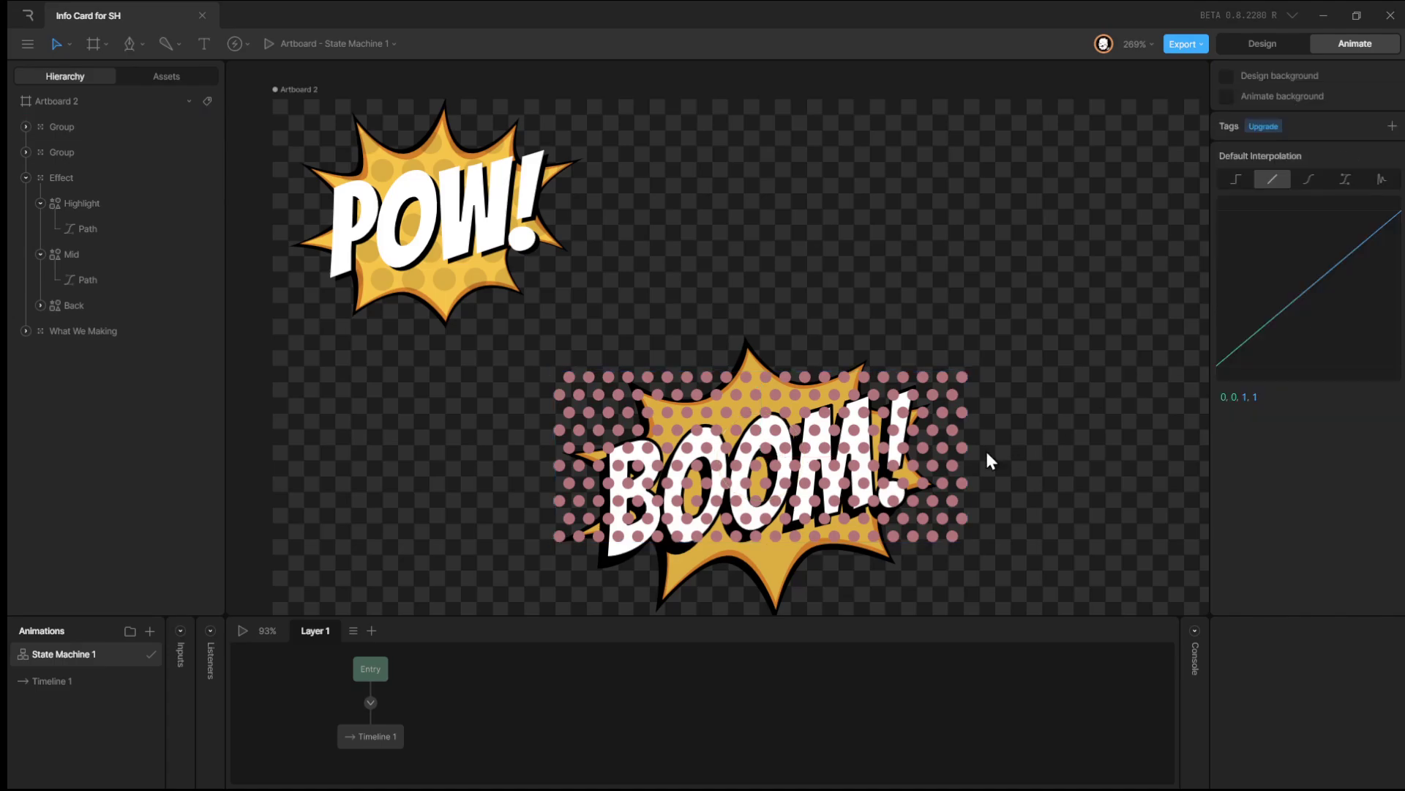
left_click(26, 126)
left_click(68, 152)
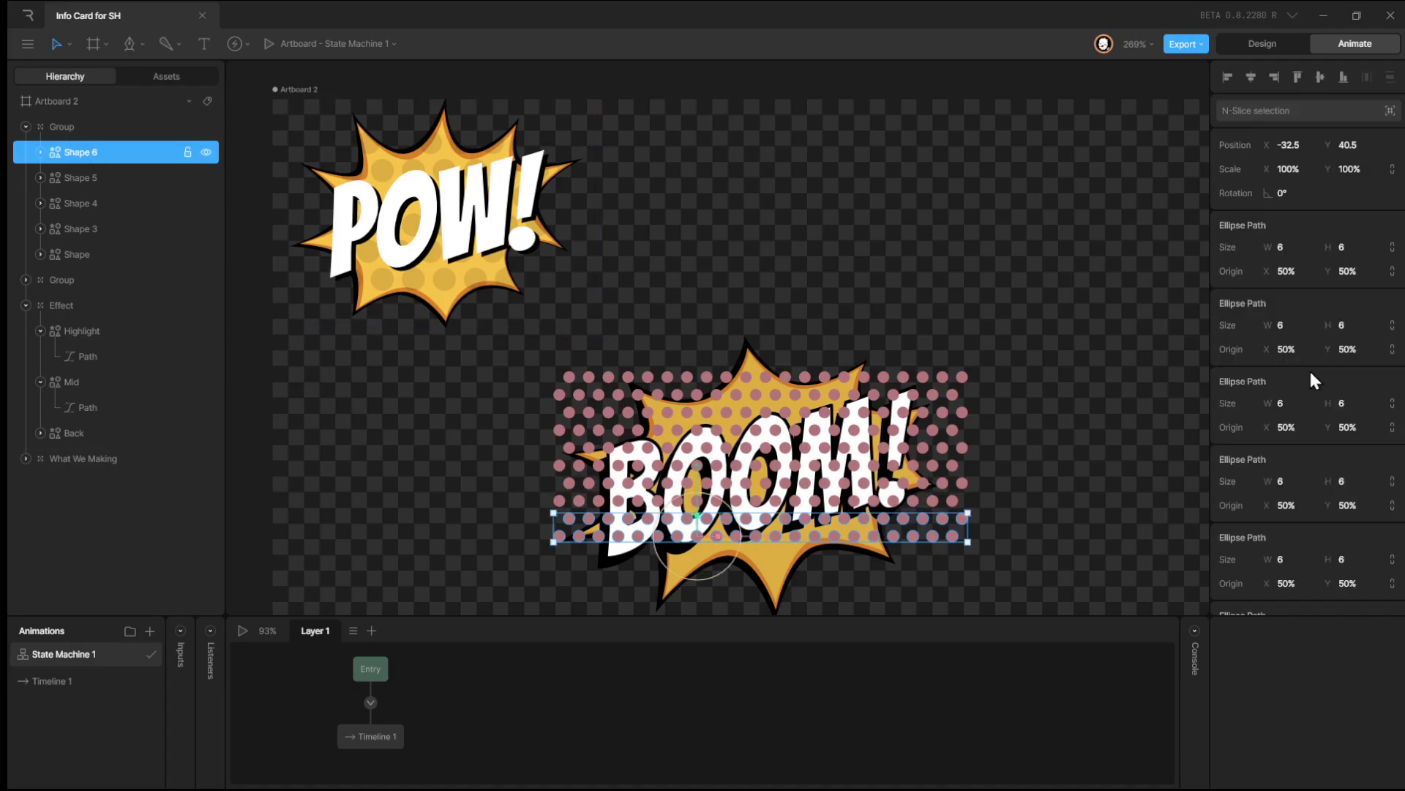
scroll(1310, 381, "down", 10)
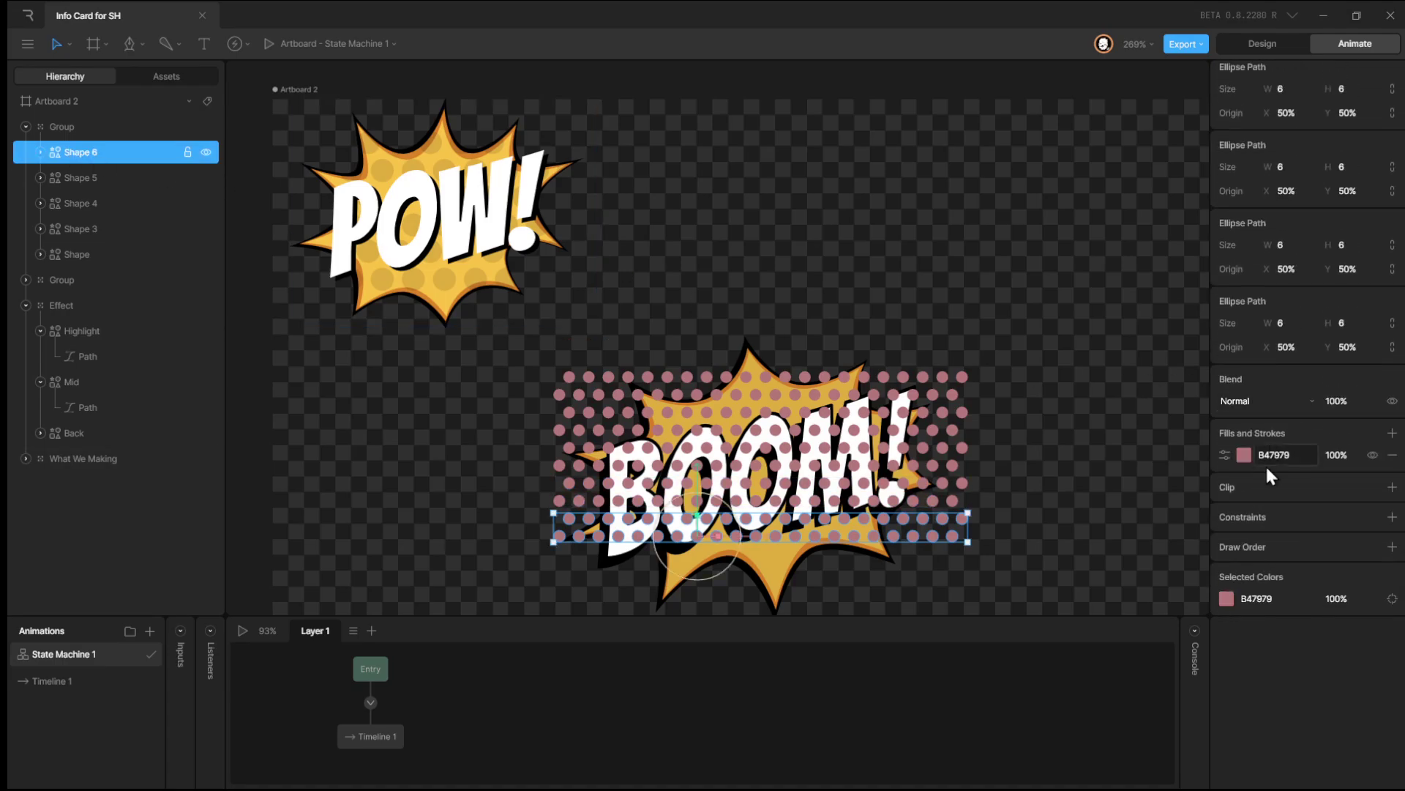
left_click(1235, 401)
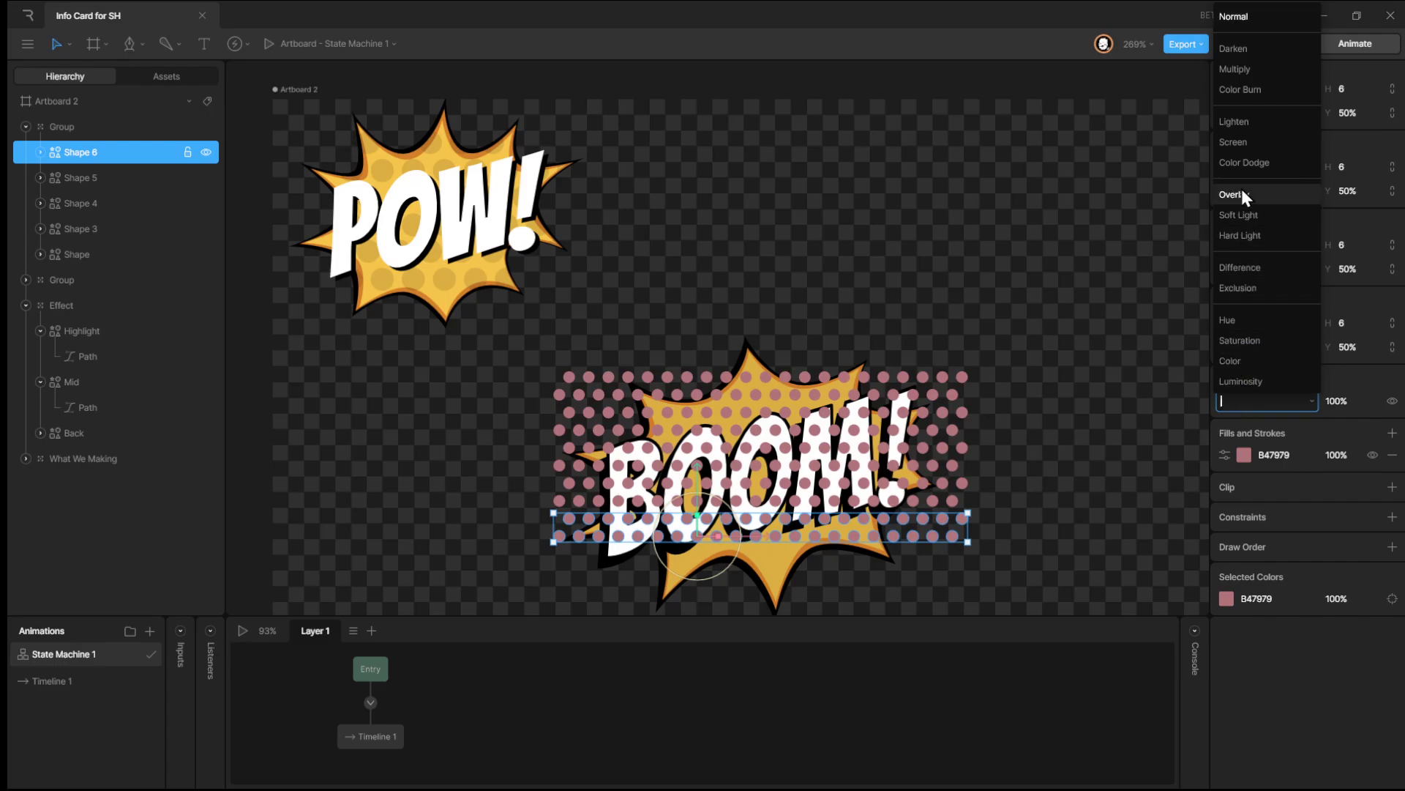
left_click_drag(1065, 265, 937, 579)
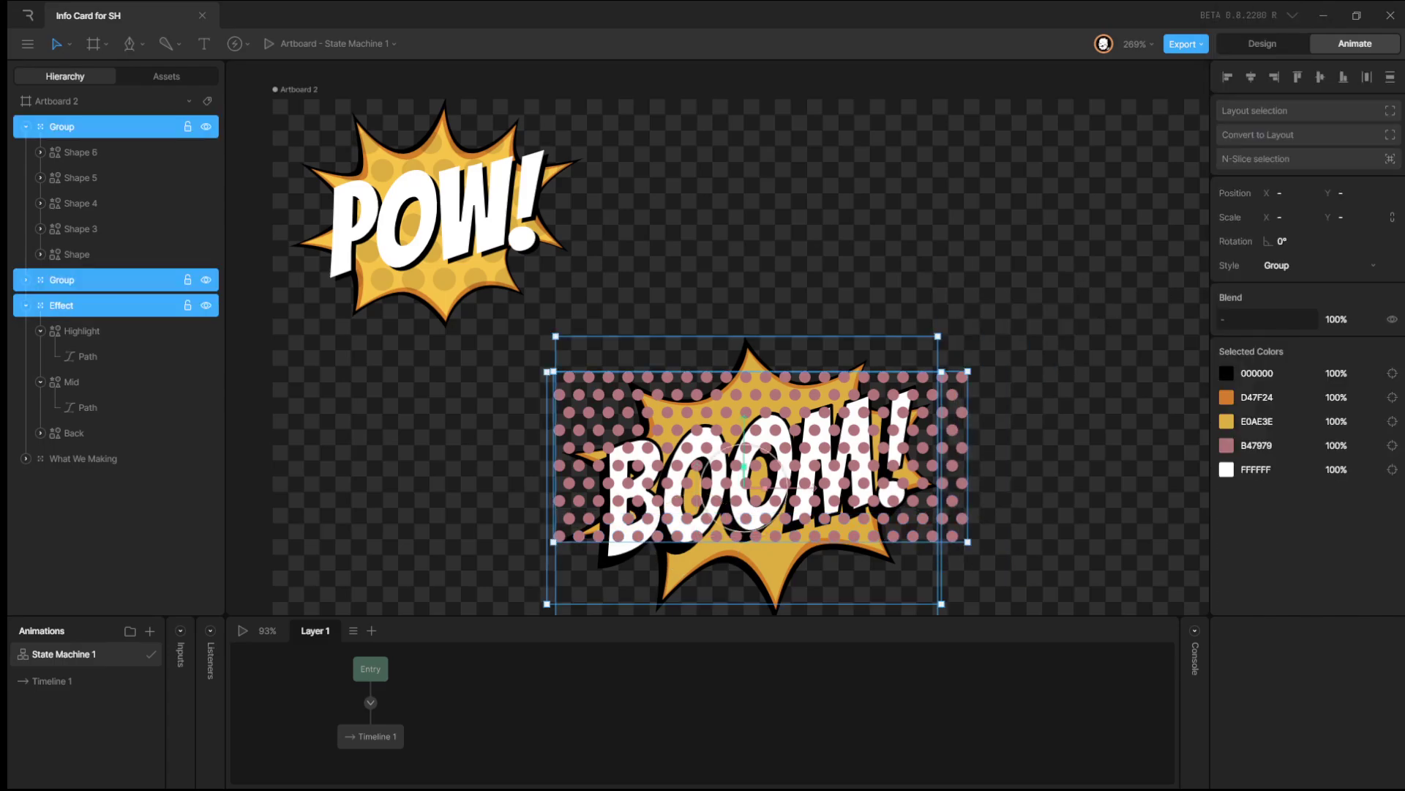
left_click_drag(1038, 341, 951, 542)
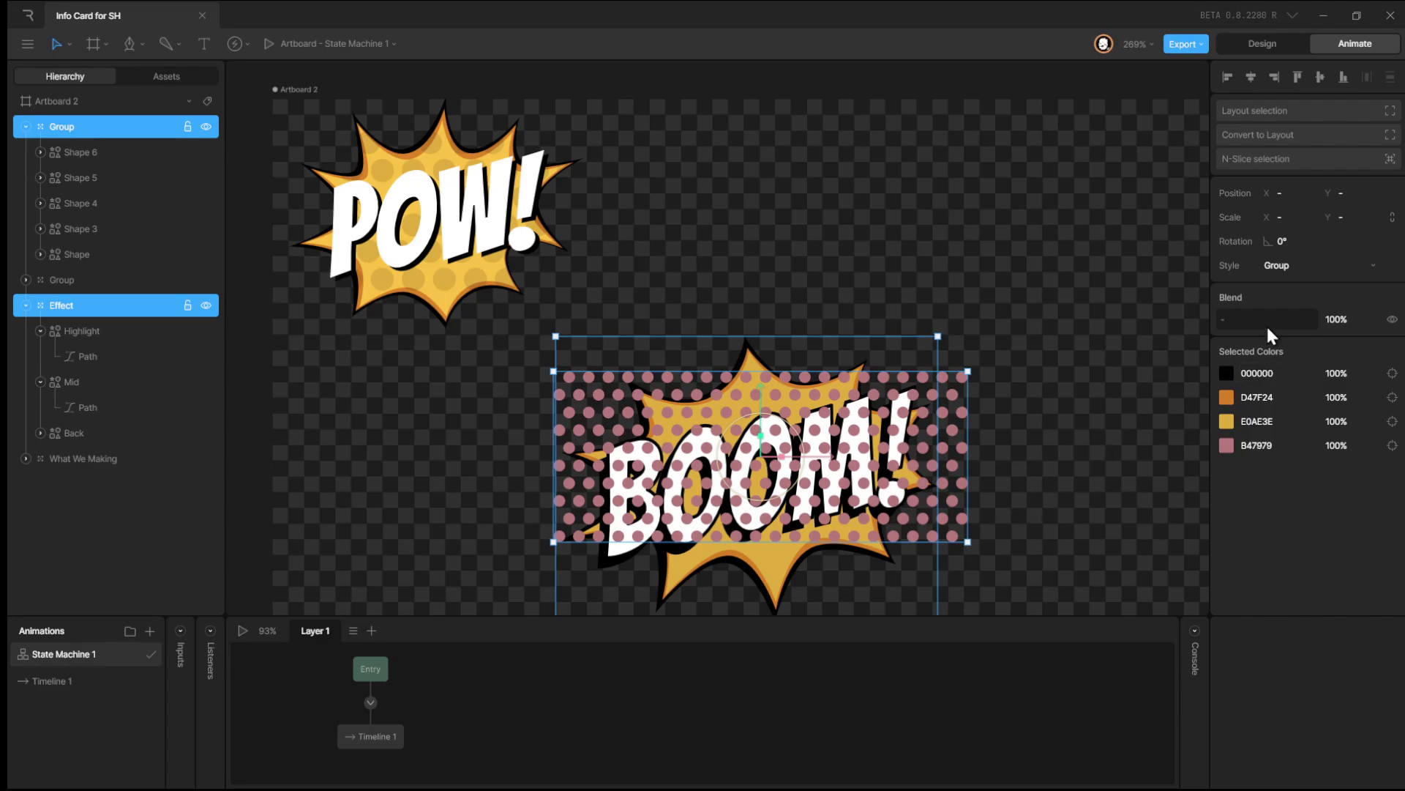
left_click(962, 410)
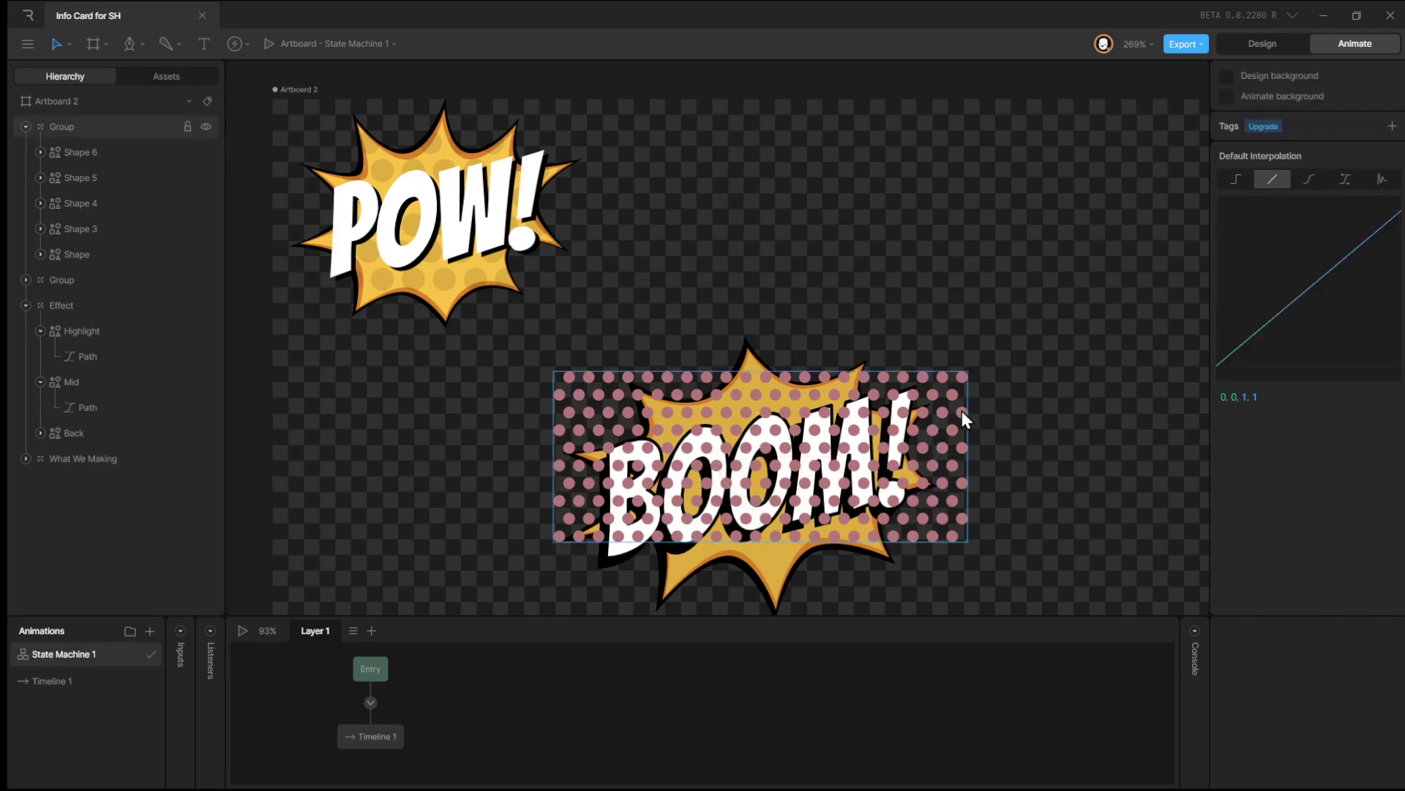
Set the blend mode of all five two-row dot shapes to Screen.
left_click(92, 252, "shift")
scroll(1310, 424, "down", 5)
scroll(1298, 444, "down", 3)
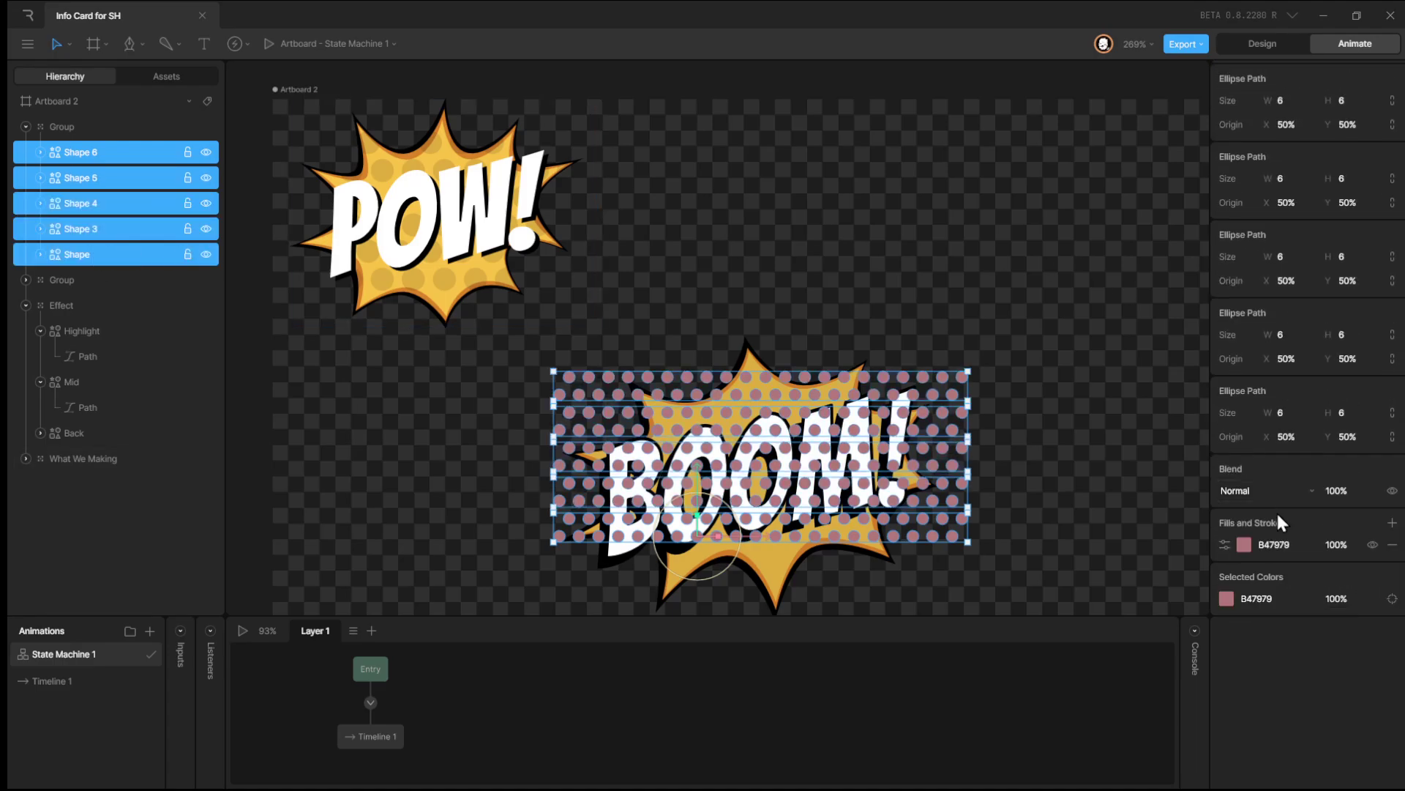
left_click(1245, 489)
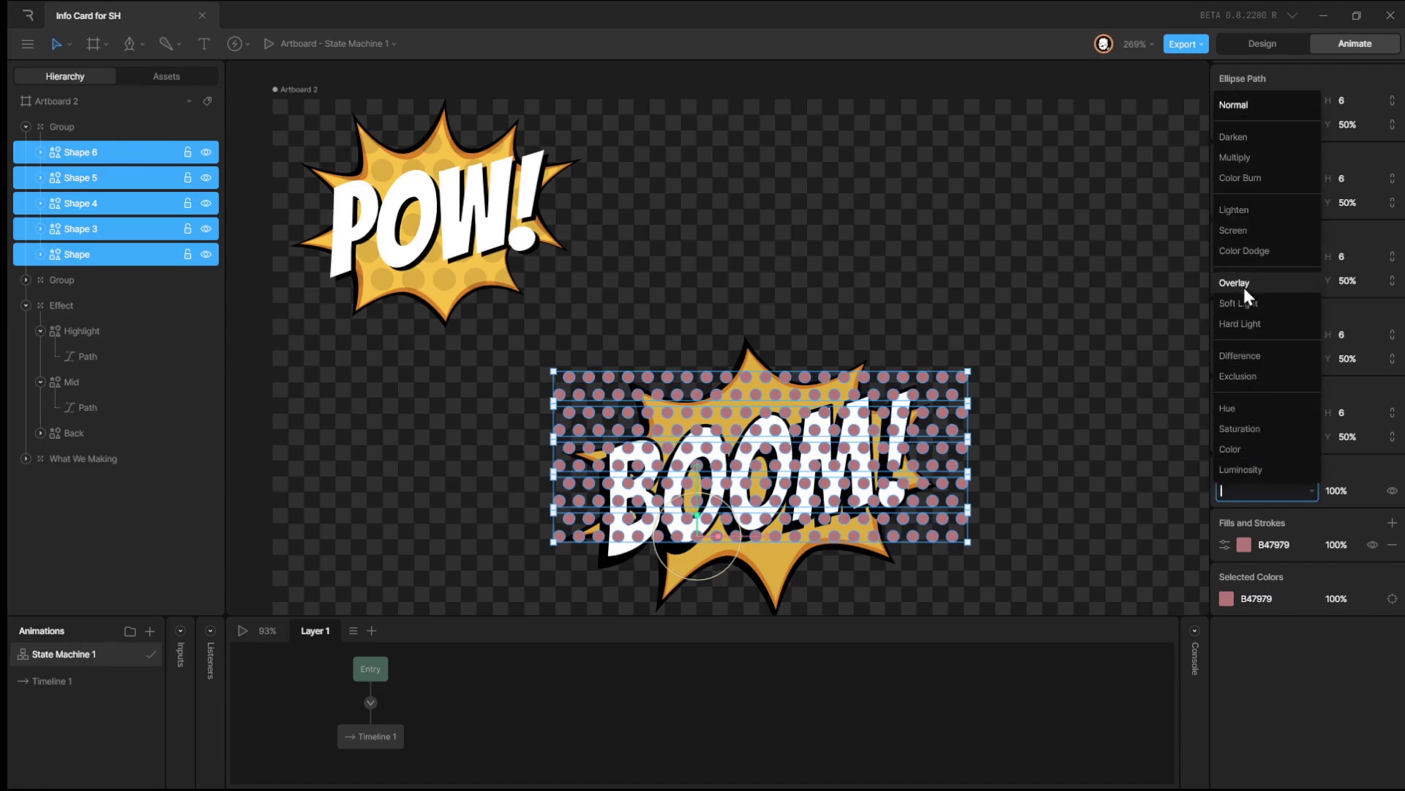
left_click(1248, 234)
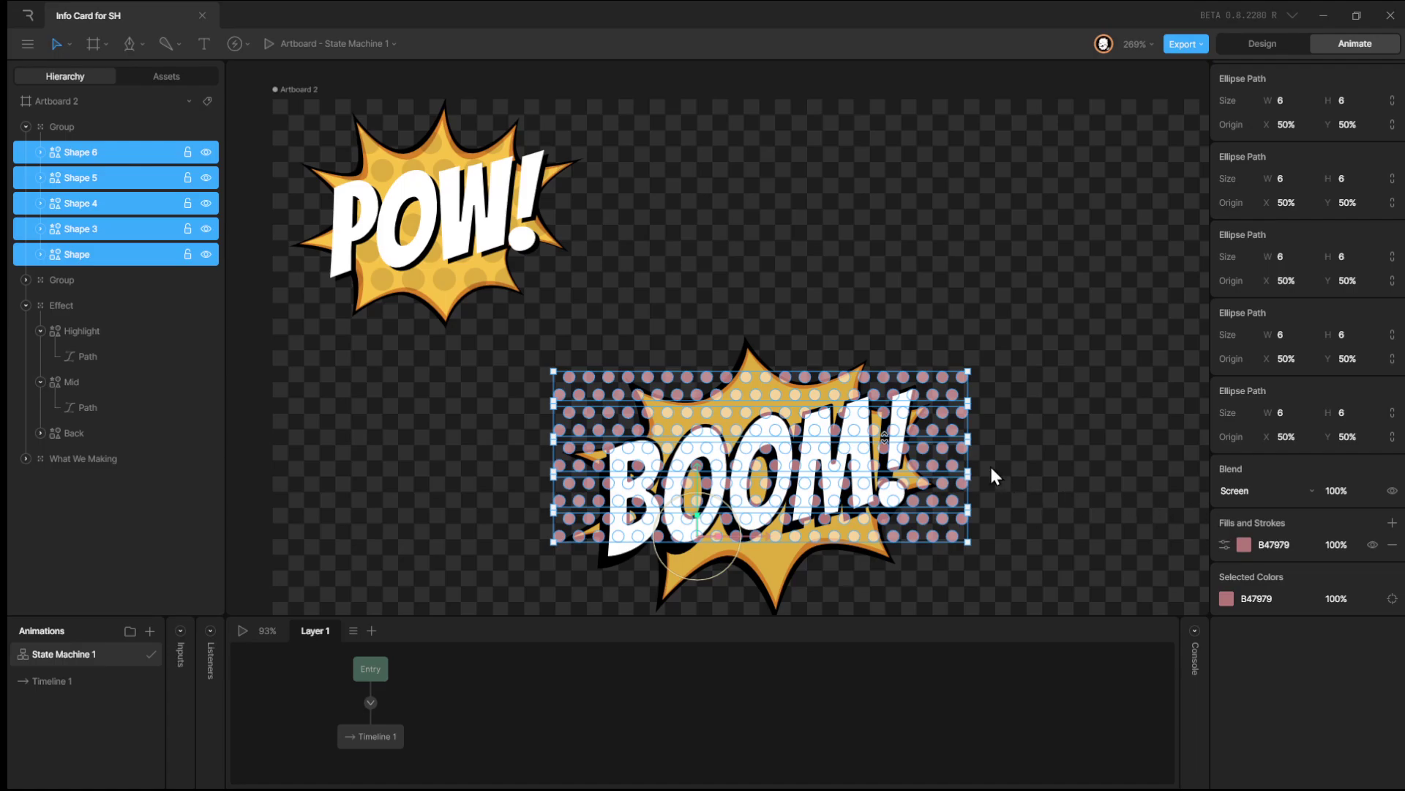
Recolour the dot shapes to white FFFFFF and lower the fill opacity to about 16%.
left_click(1243, 545)
left_click_drag(1181, 593, 1017, 530)
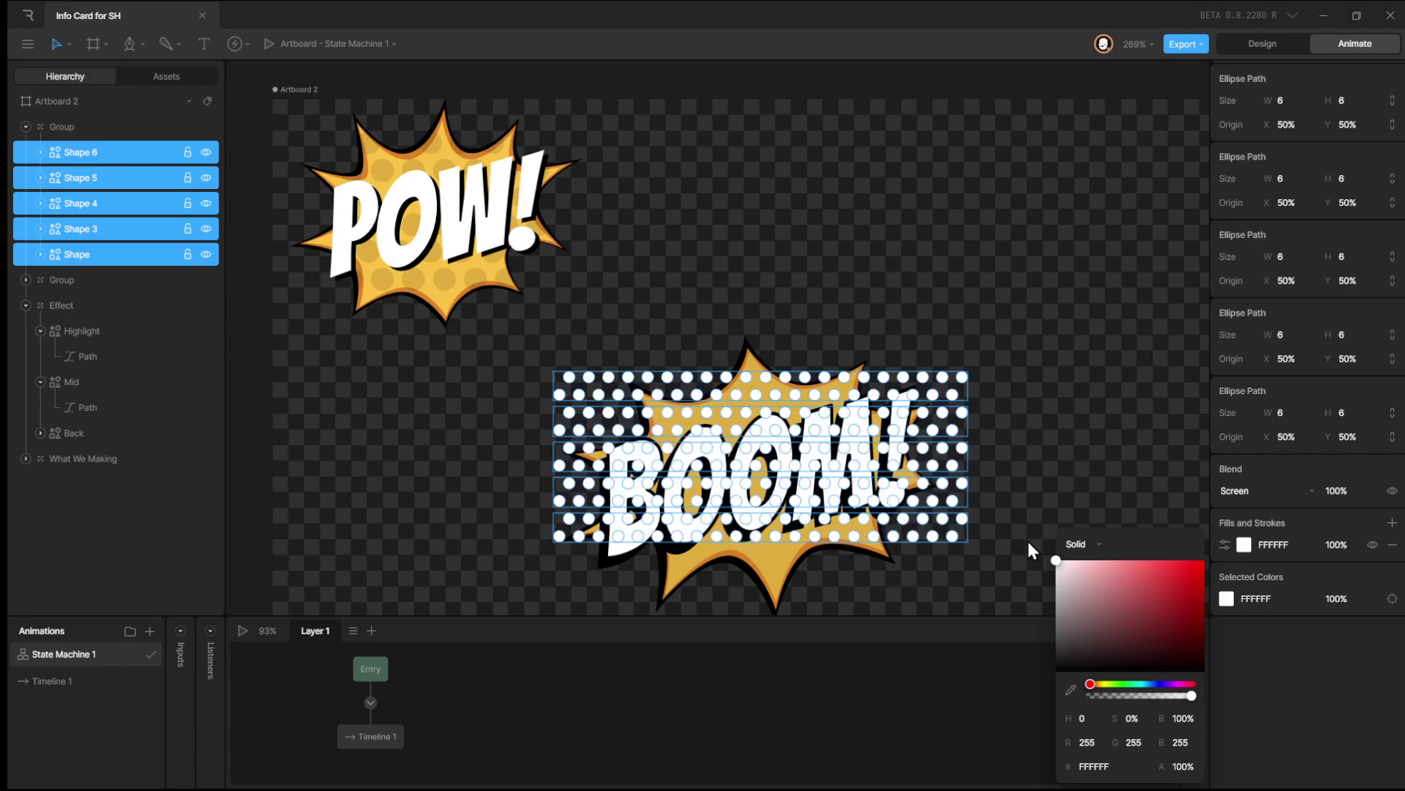
left_click_drag(1192, 696, 1107, 705)
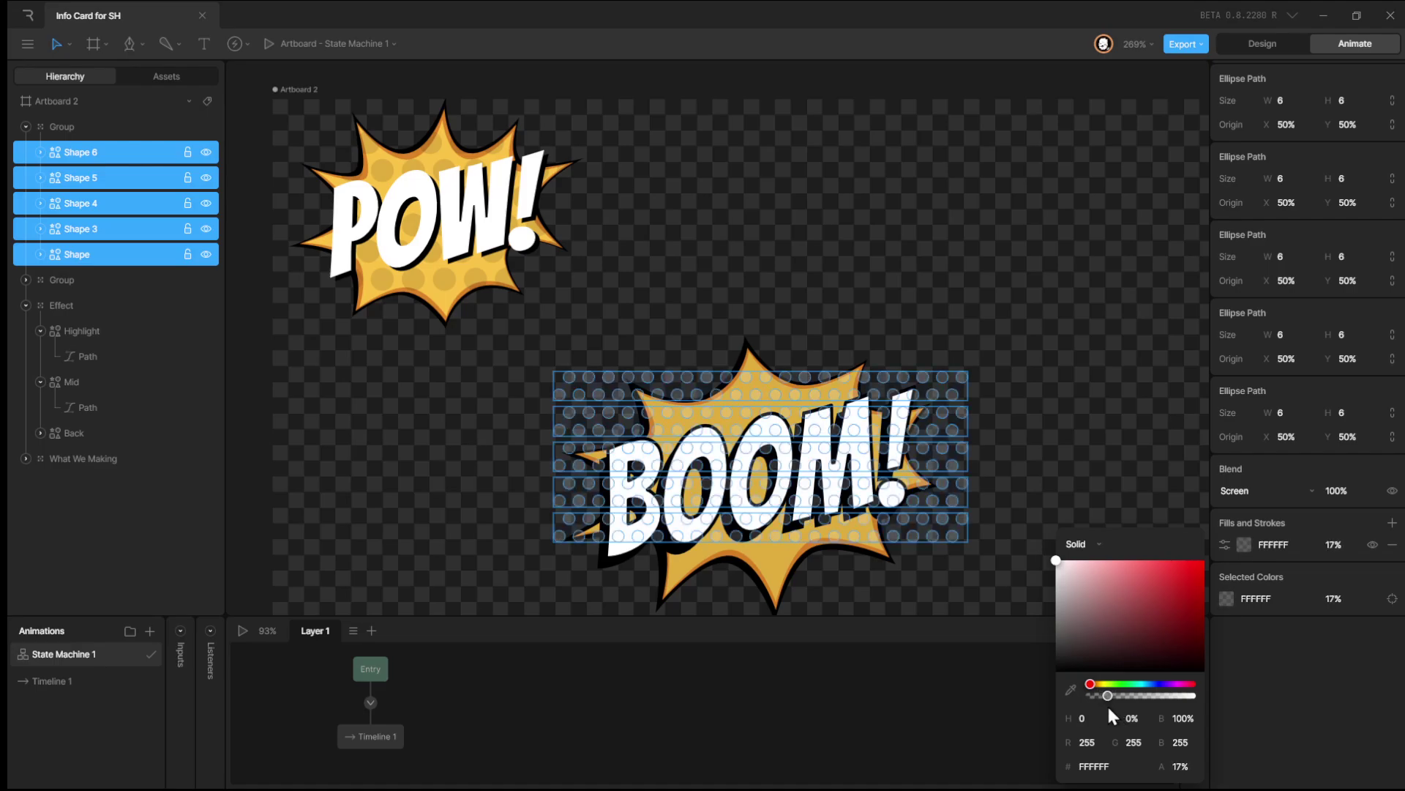
left_click(579, 352)
left_click(600, 386)
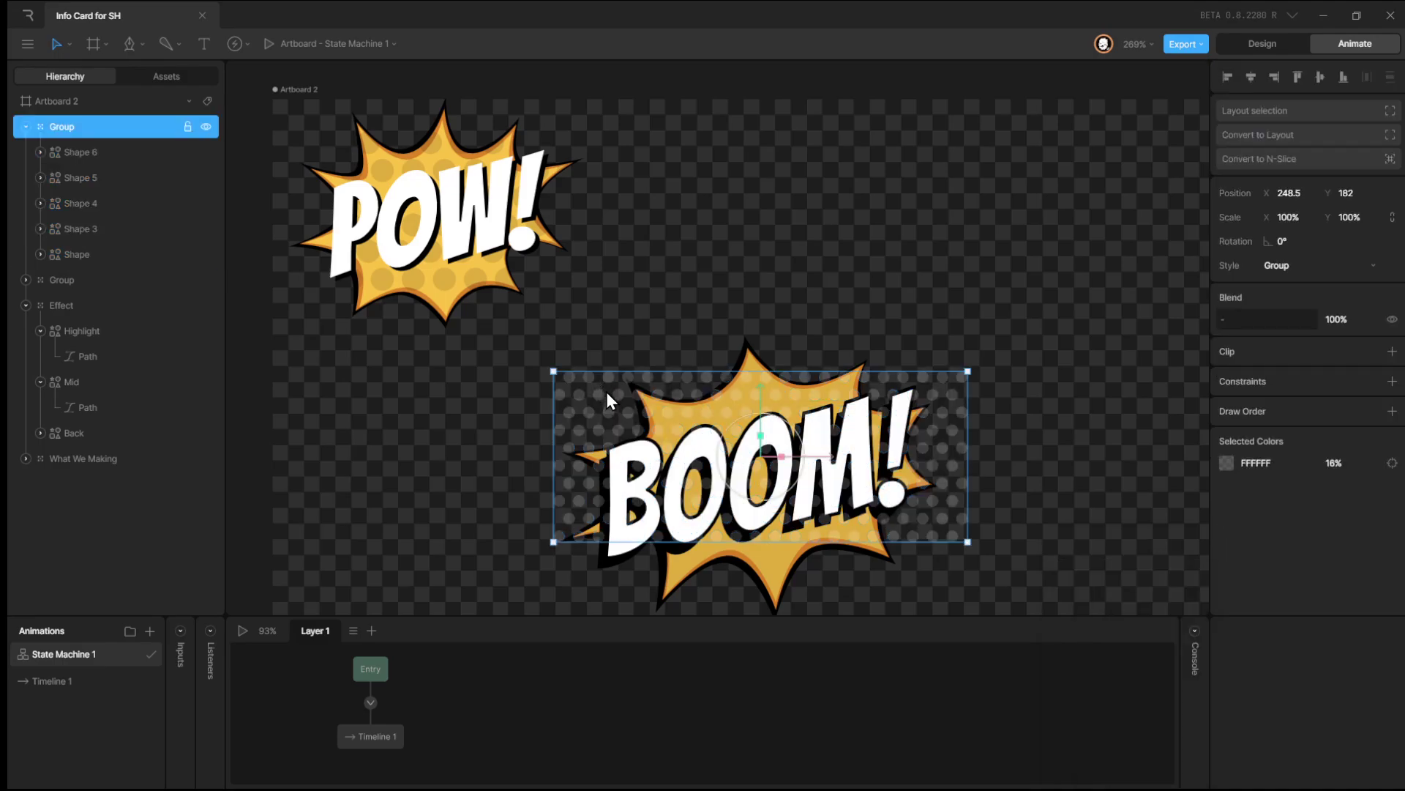
Duplicate the lowest two-row dot shape and place the sixth pair of rows at Y 58.5.
left_click(149, 162)
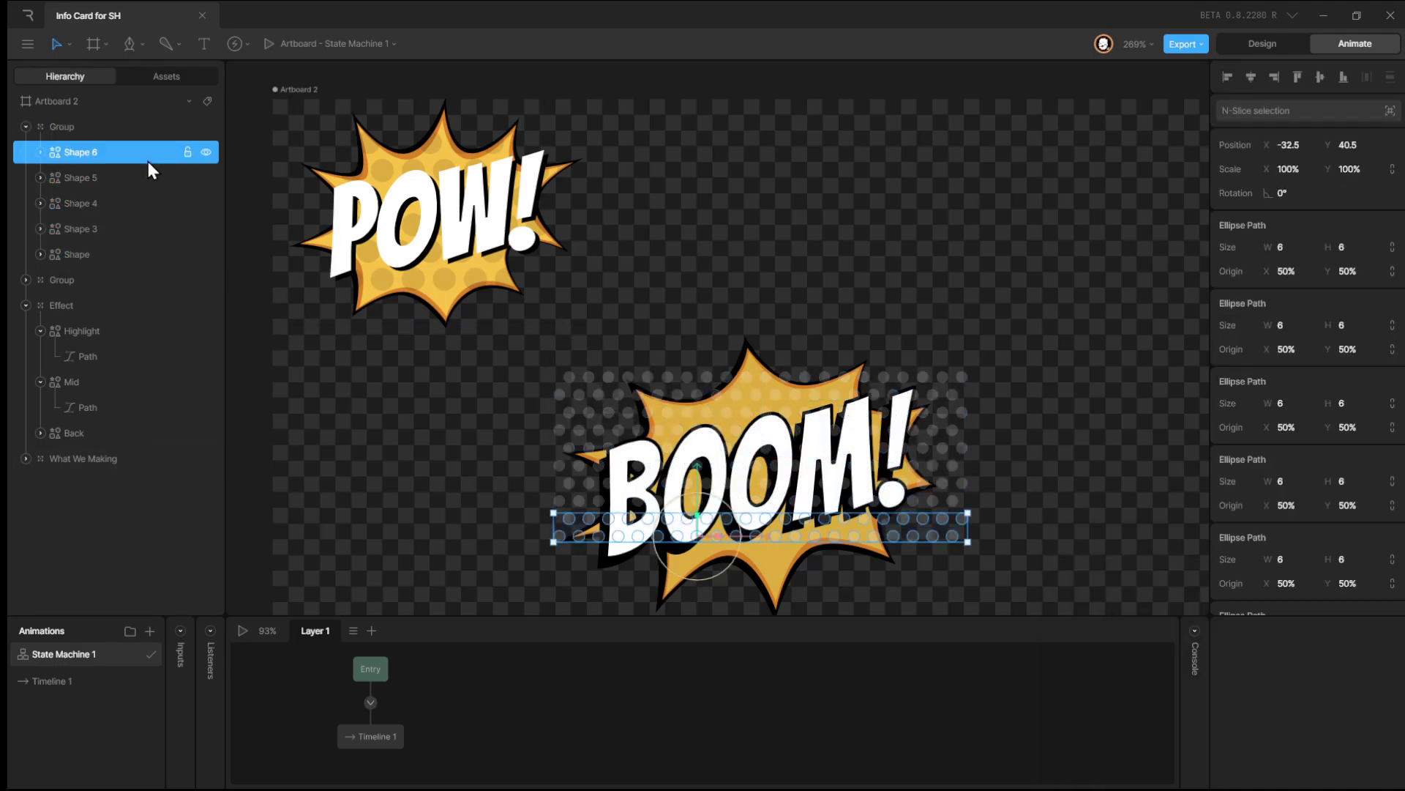
key("ctrl+d")
key("Down")
key("Down")
key("Down")
key("Down")
key("Down")
key("Down")
key("Down")
key("Down")
key("Down")
key("Down")
key("Down")
key("Down")
key("Down")
key("Down")
key("Down")
key("Down")
key("Down")
key("Down")
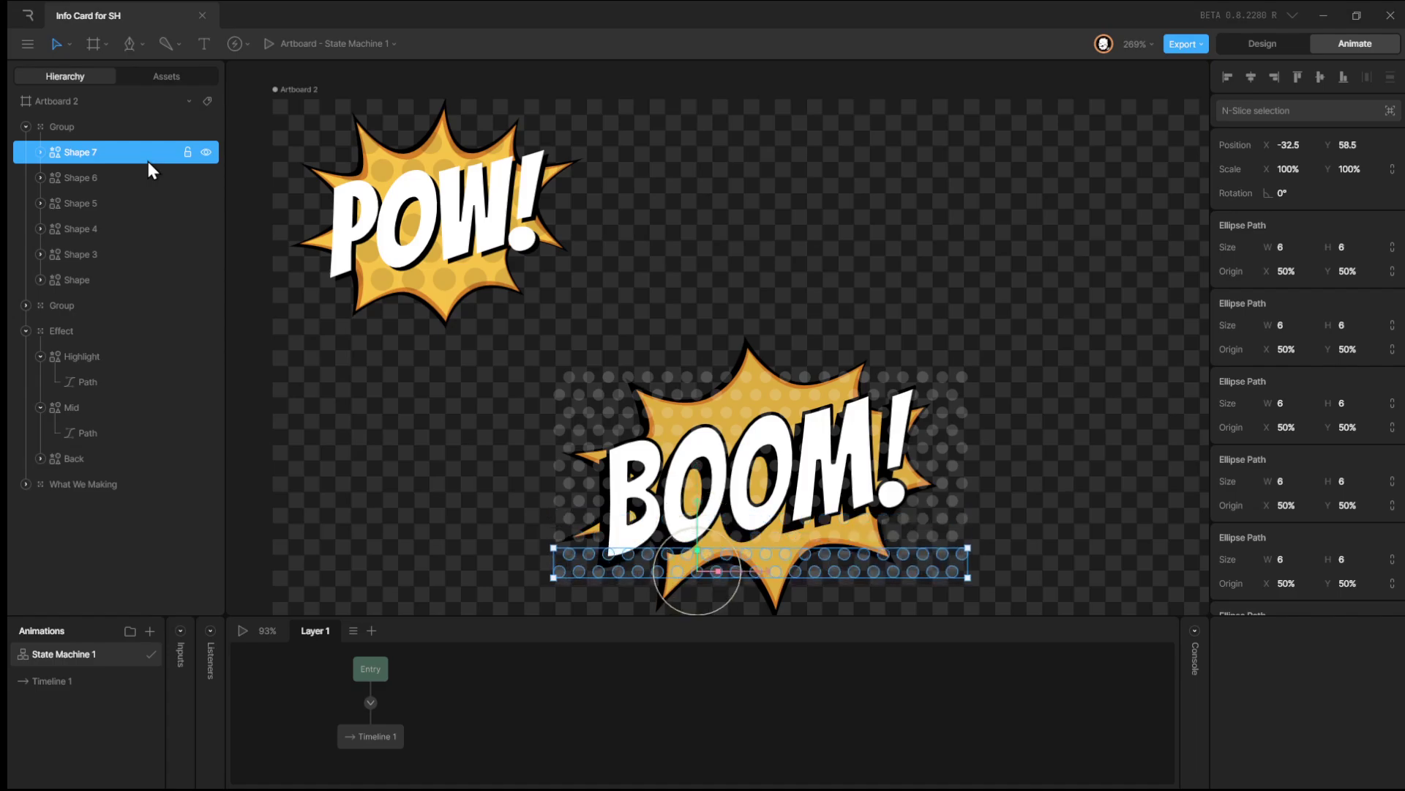
Duplicate the sixth two-row dot shape and place the seventh pair of rows at Y 74.5.
key("ctrl+d")
key("Down")
key("Down")
key("Down")
key("Down")
key("Down")
key("Down")
key("Down")
key("Down")
key("Down")
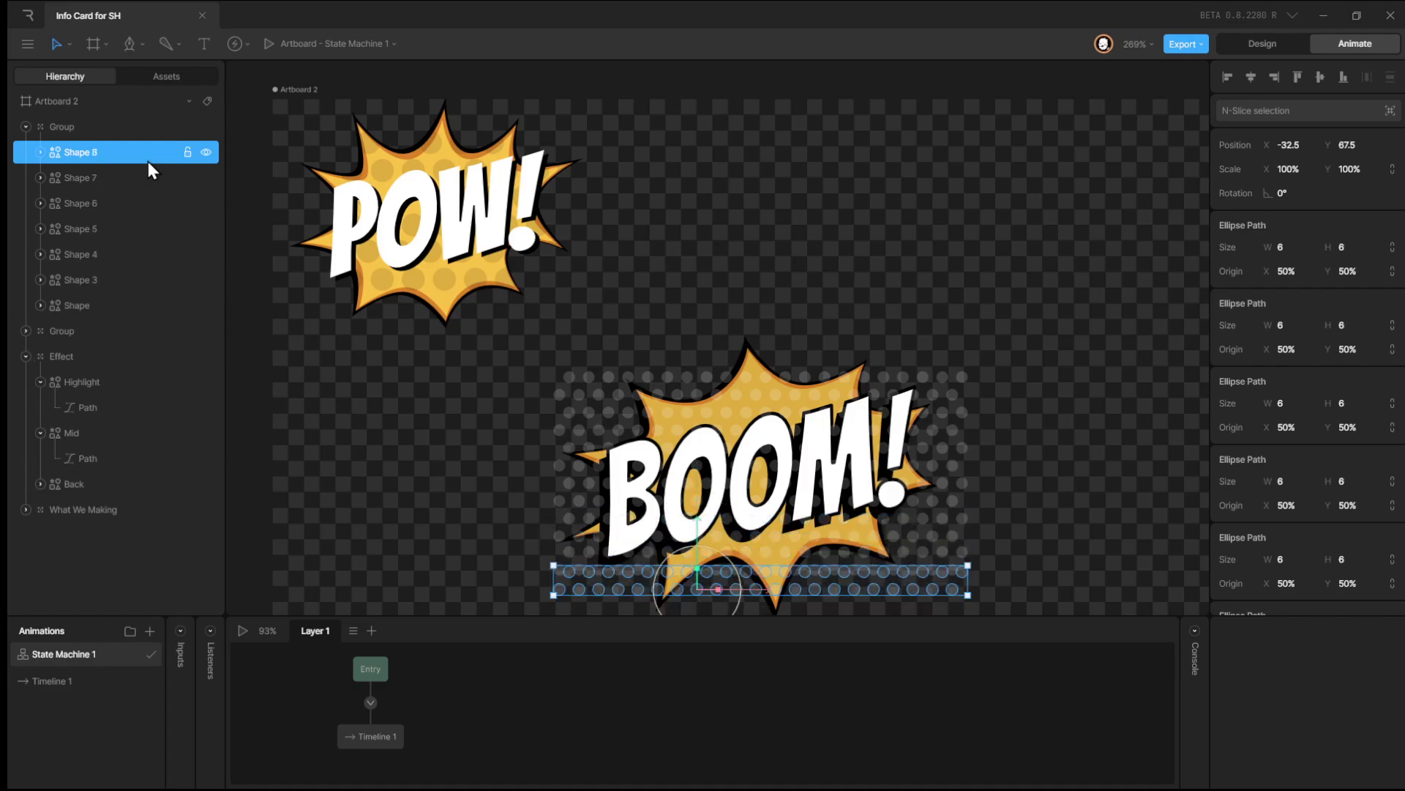
key("Down")
key("Down")
key("Down")
key("Down")
key("Down")
key("Down")
key("Down")
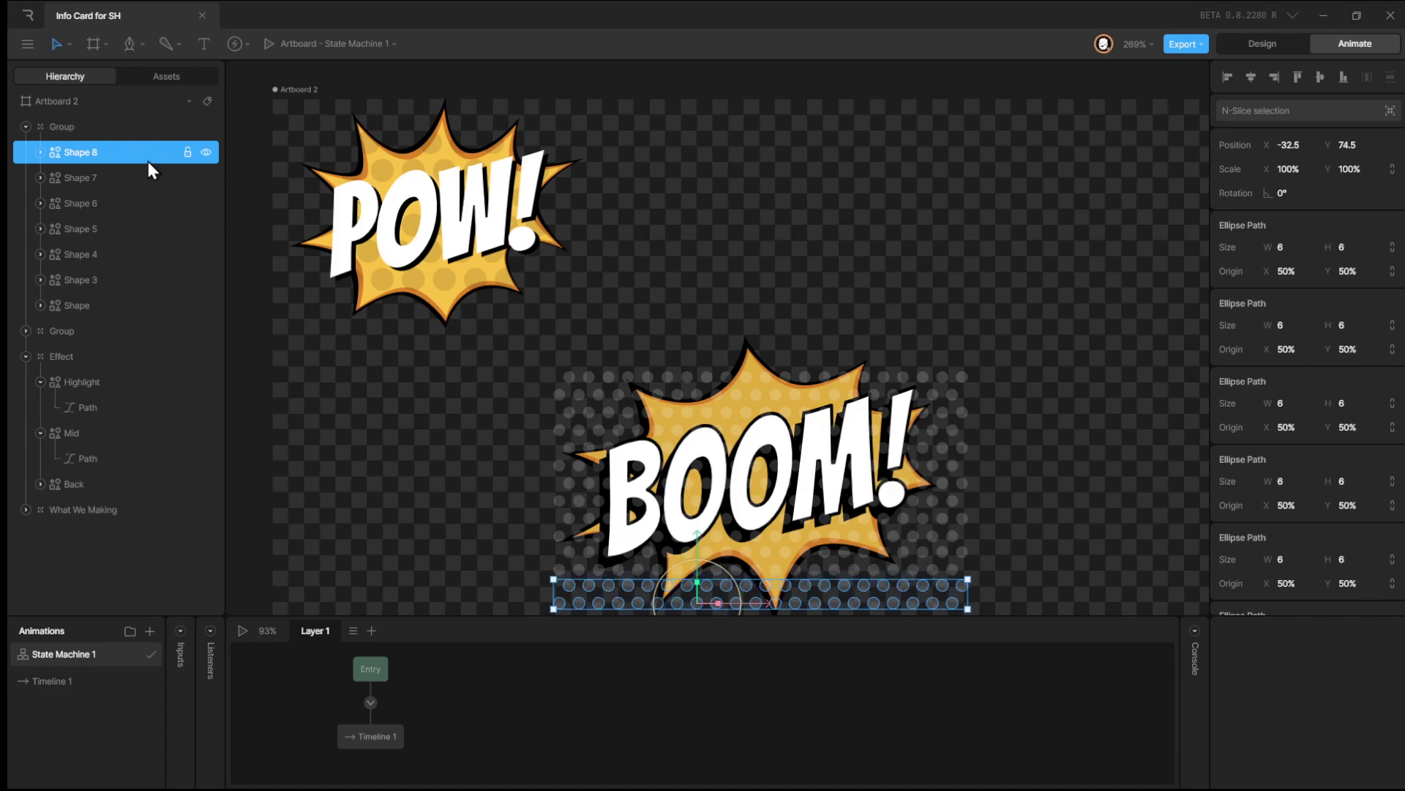
Move the whole dot group up to Y 174 over the BOOM! burst.
left_click(109, 134)
key("Up")
key("Up")
key("Up")
key("Up")
key("Up")
key("Up")
key("Up")
key("Up")
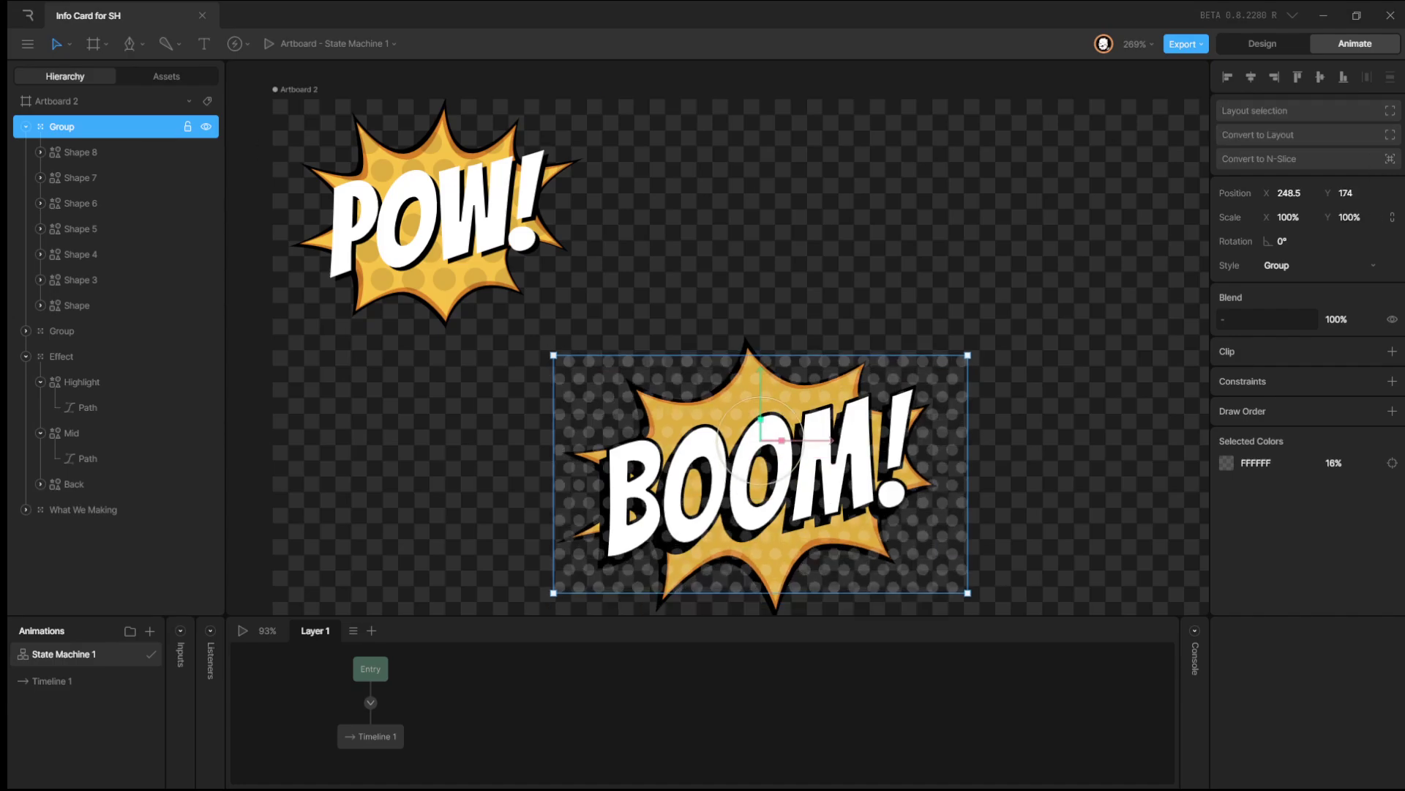
Clip the dot group to the Highlight burst shape.
left_click(1392, 352)
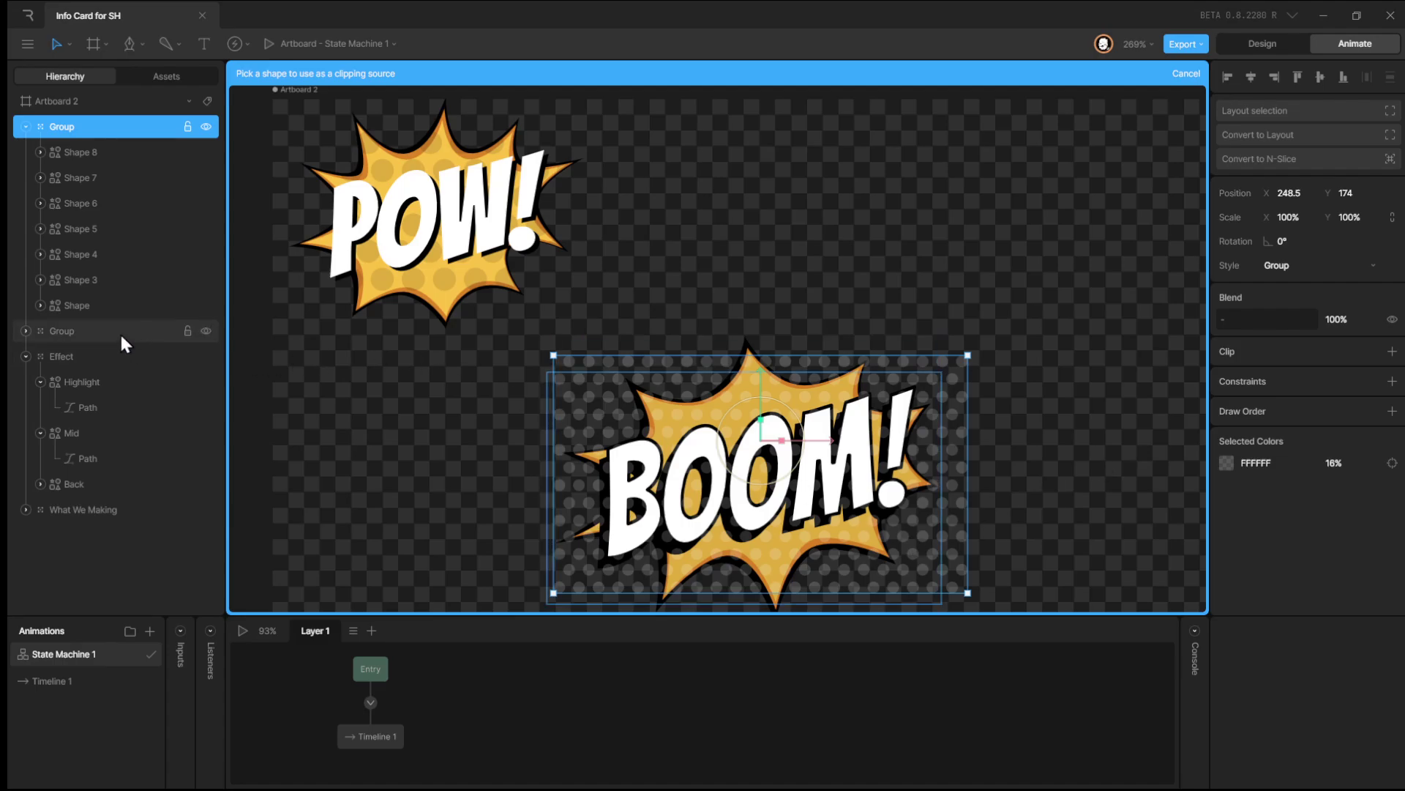
left_click(116, 382)
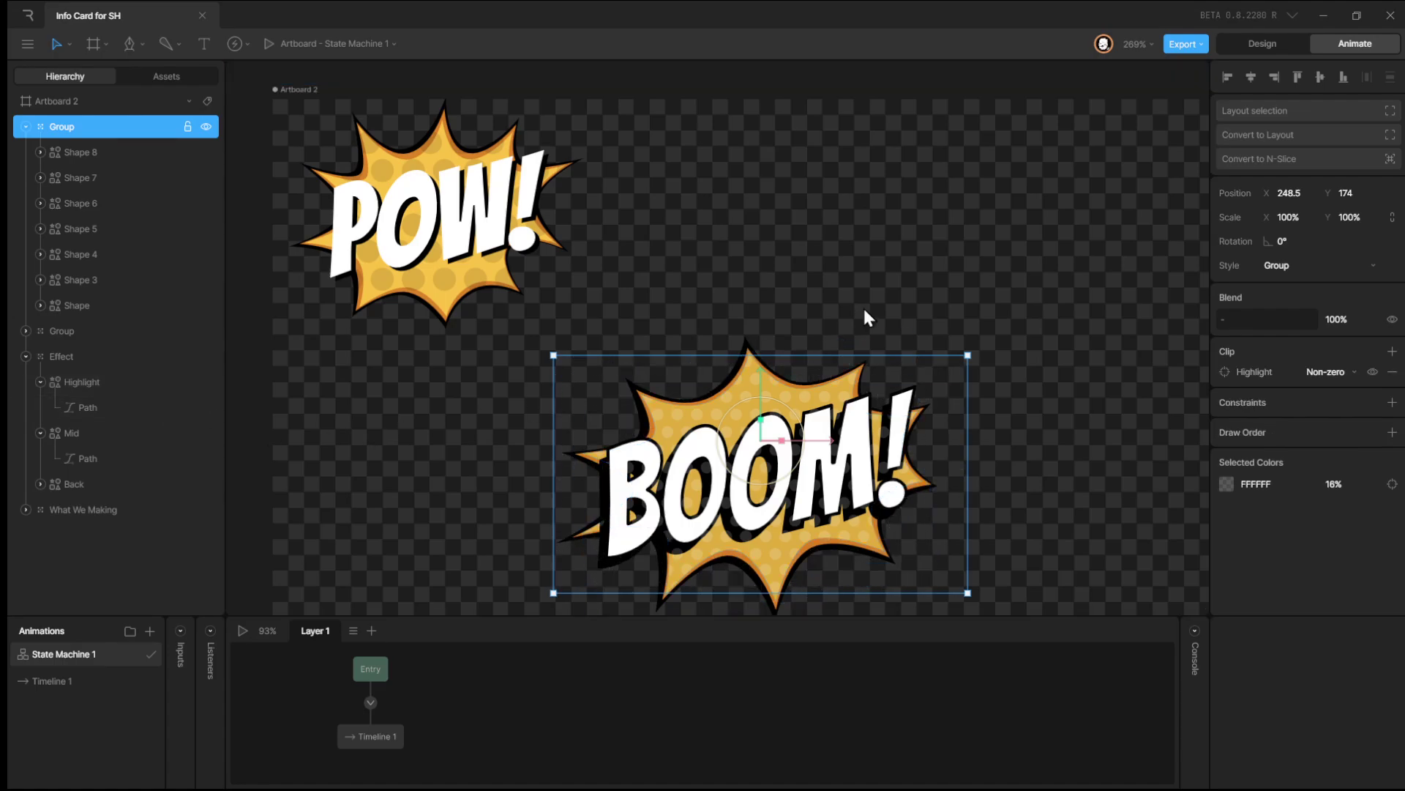
left_click(1038, 286)
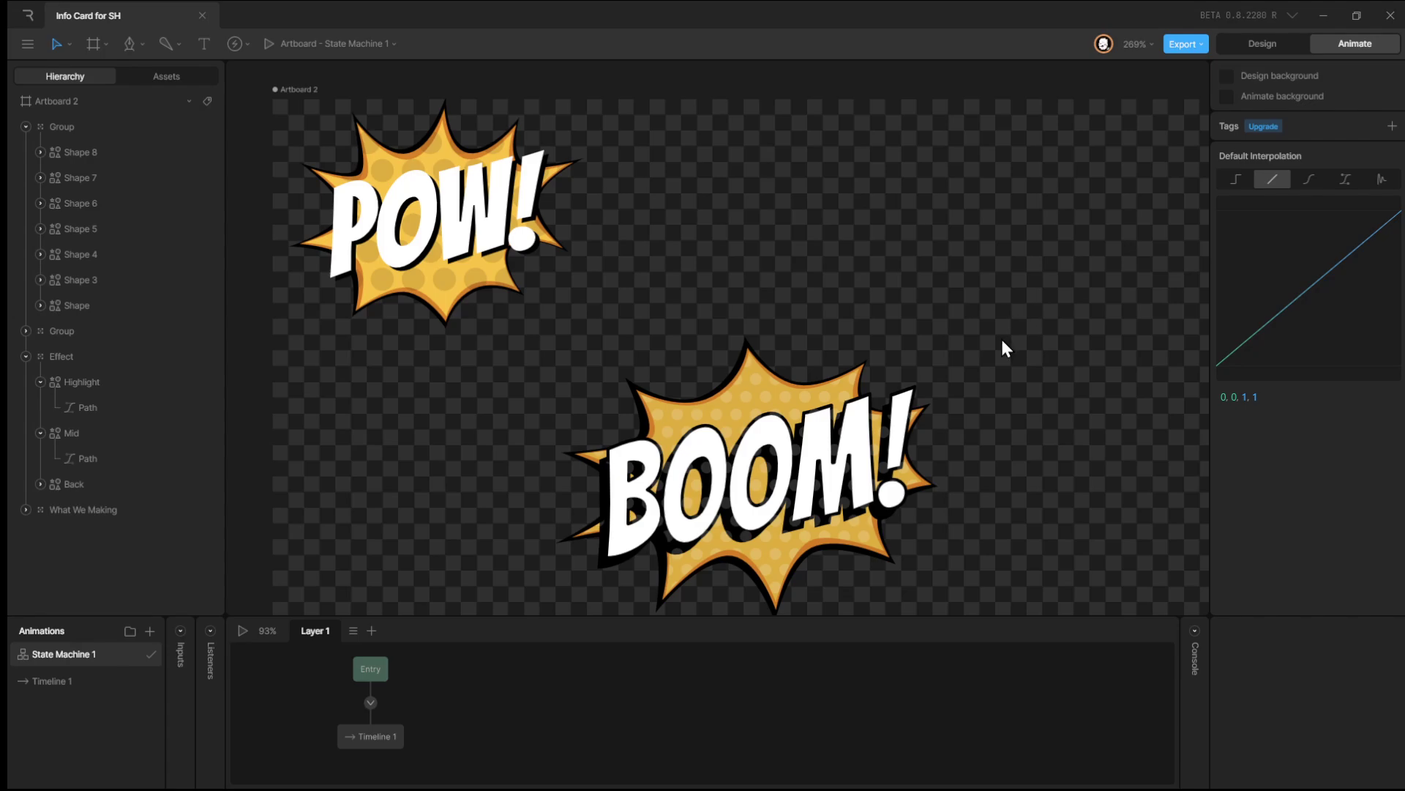
Reorder the dot group behind the BOOM! lettering group, directly above the Effect group in the hierarchy.
left_click_drag(1019, 313, 547, 603)
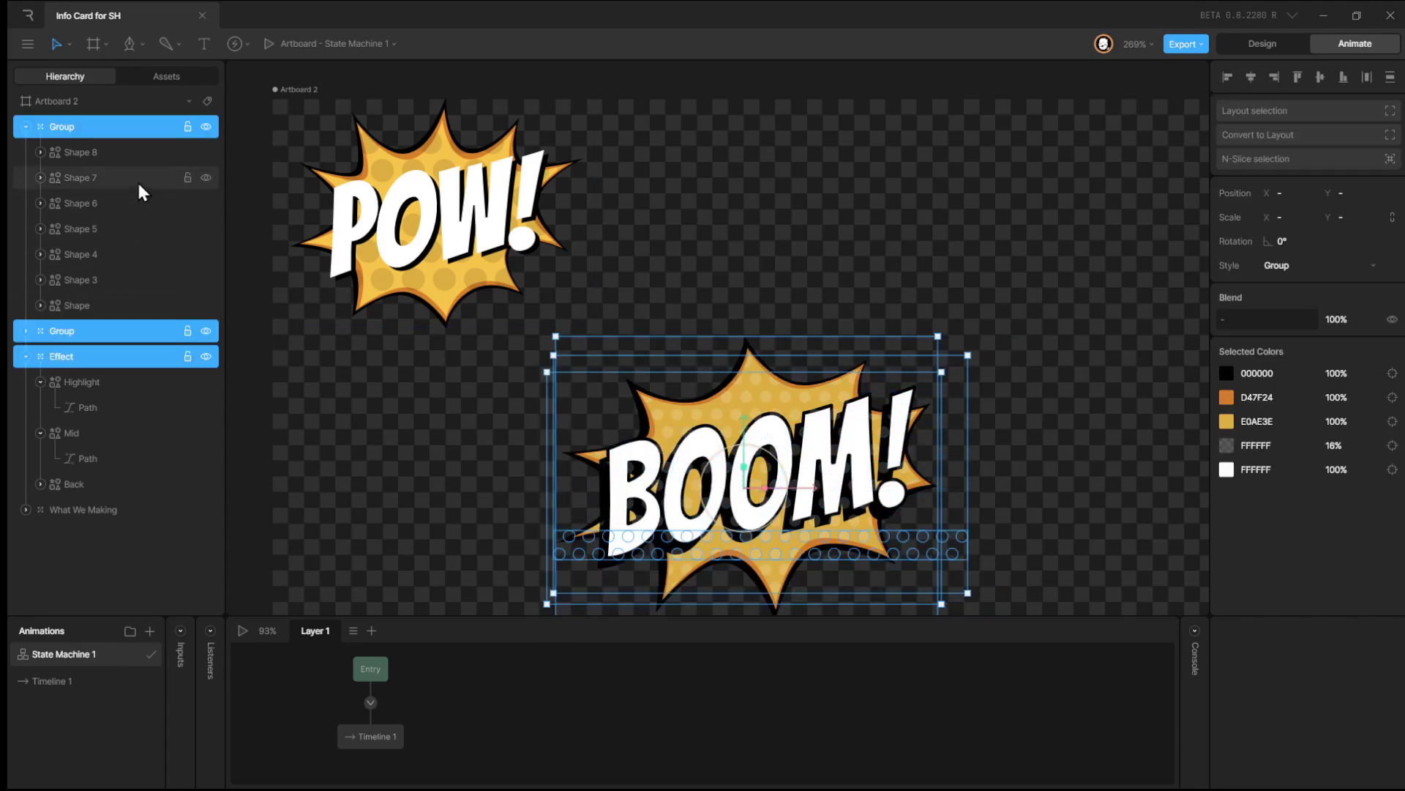
left_click(82, 126)
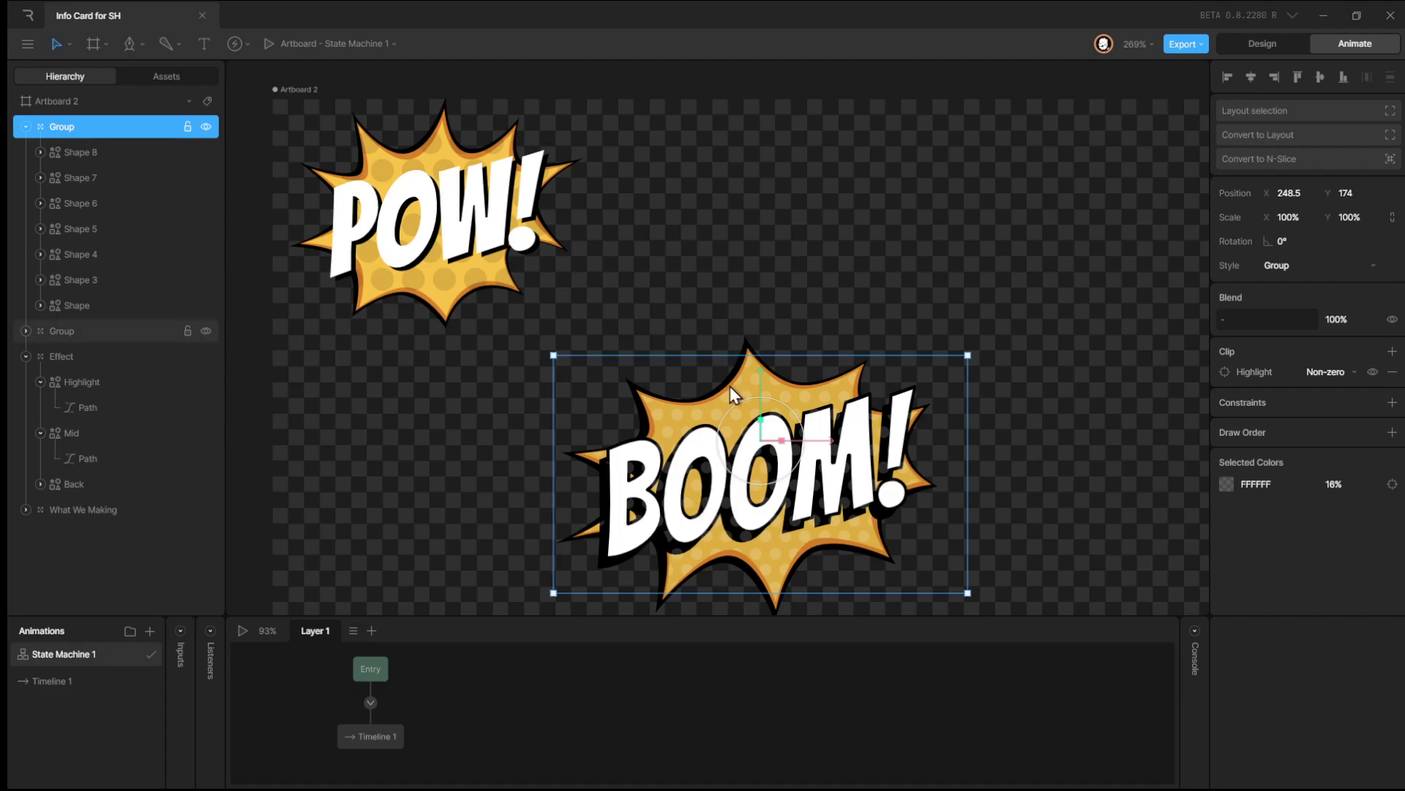
left_click_drag(88, 136, 80, 350)
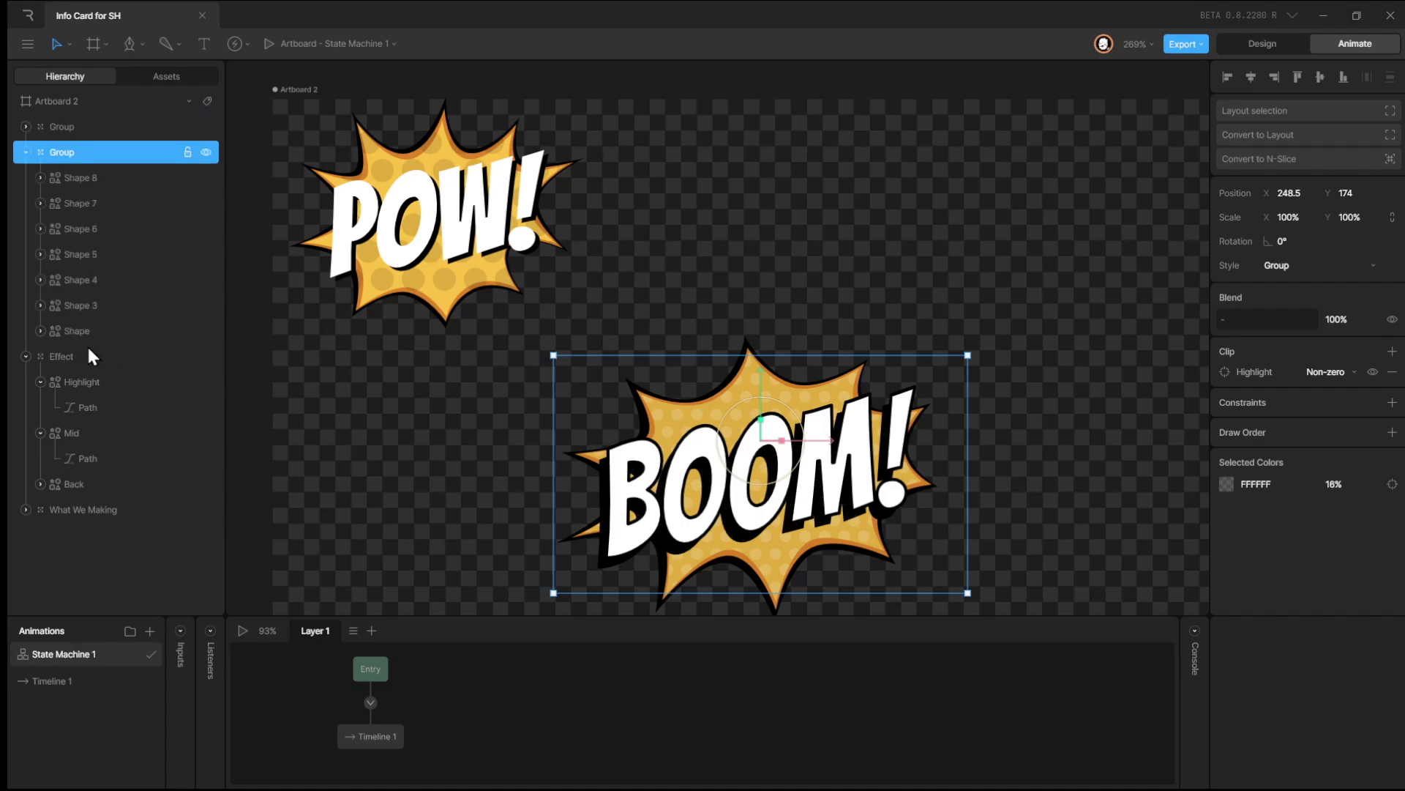
left_click(1005, 322)
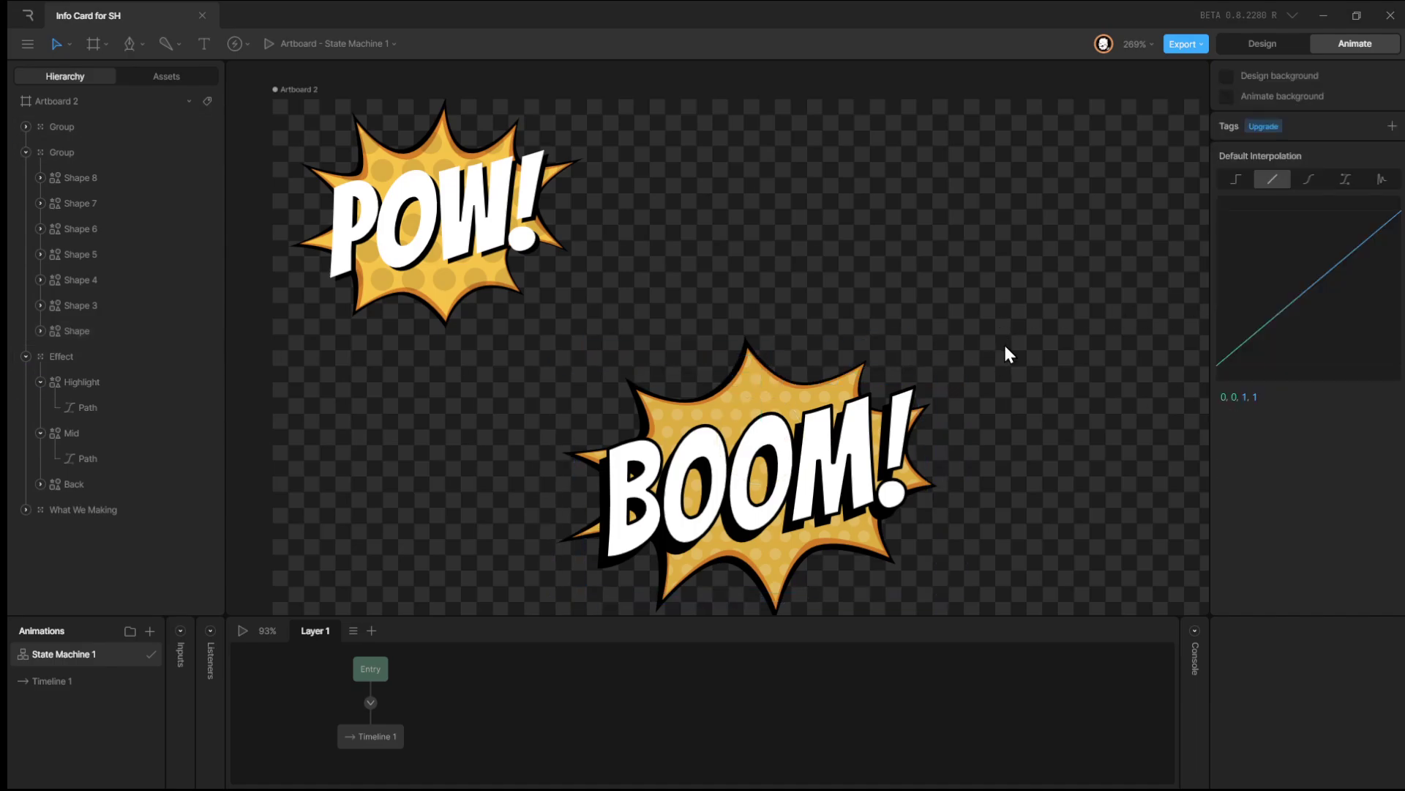
scroll(886, 285, "down", 2)
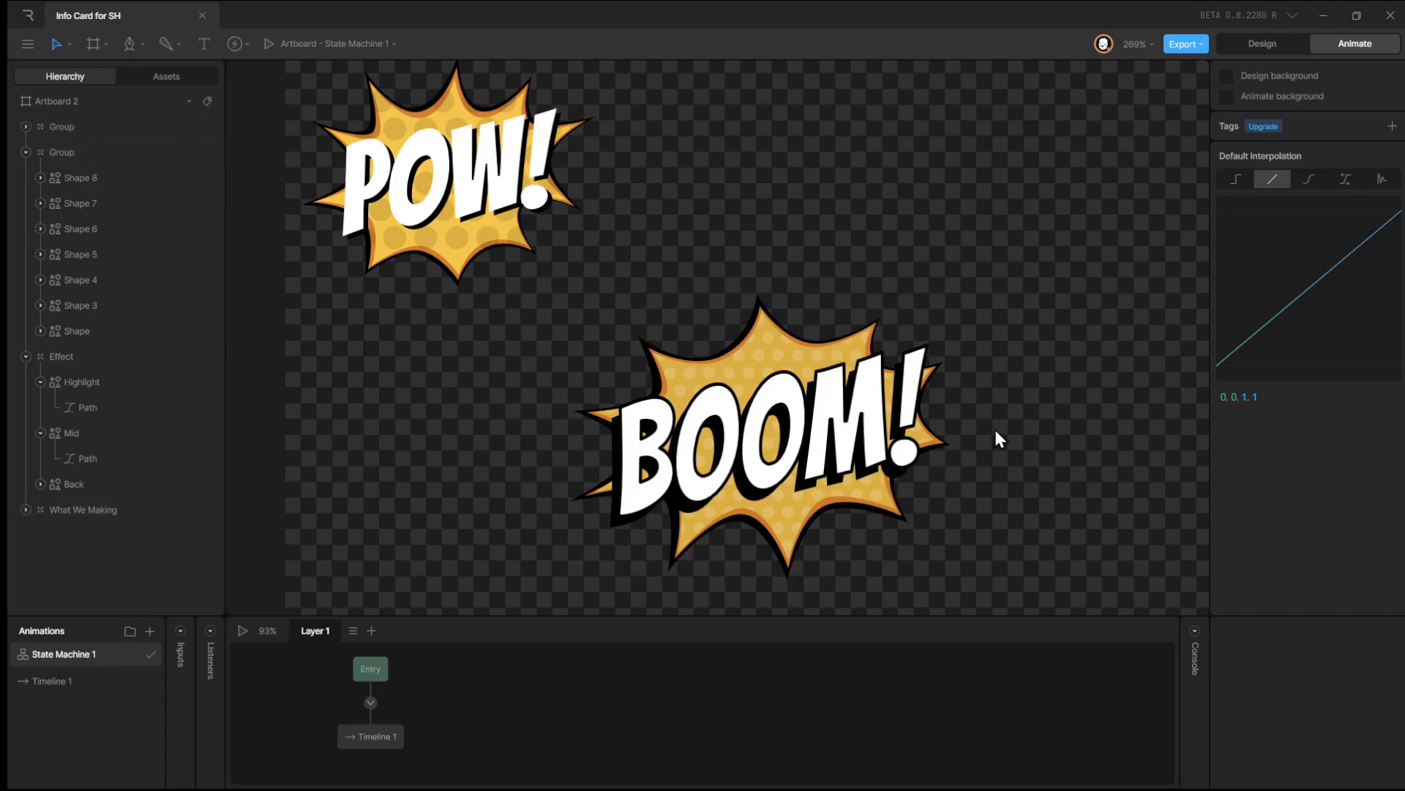
scroll(982, 414, "down", 3)
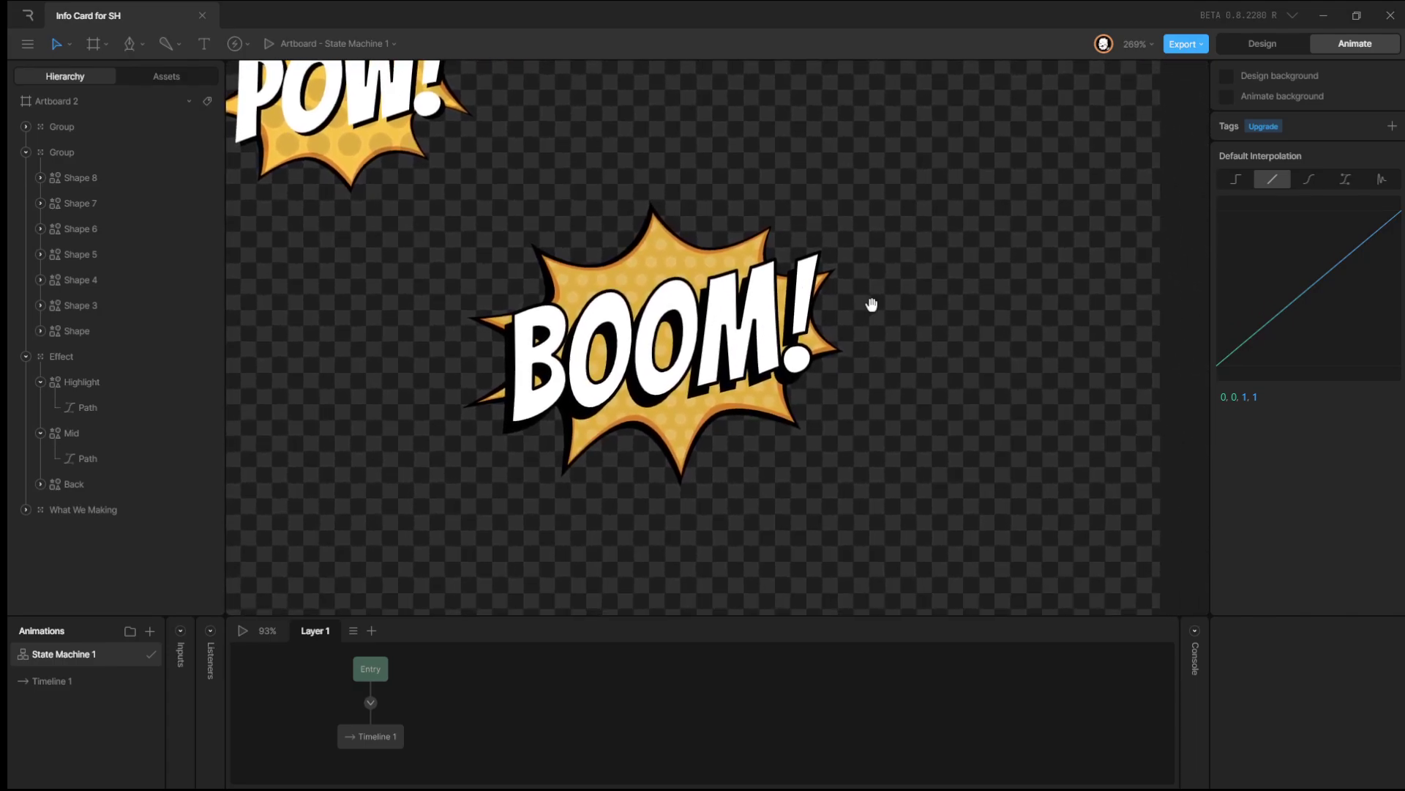
scroll(940, 315, "down", 2)
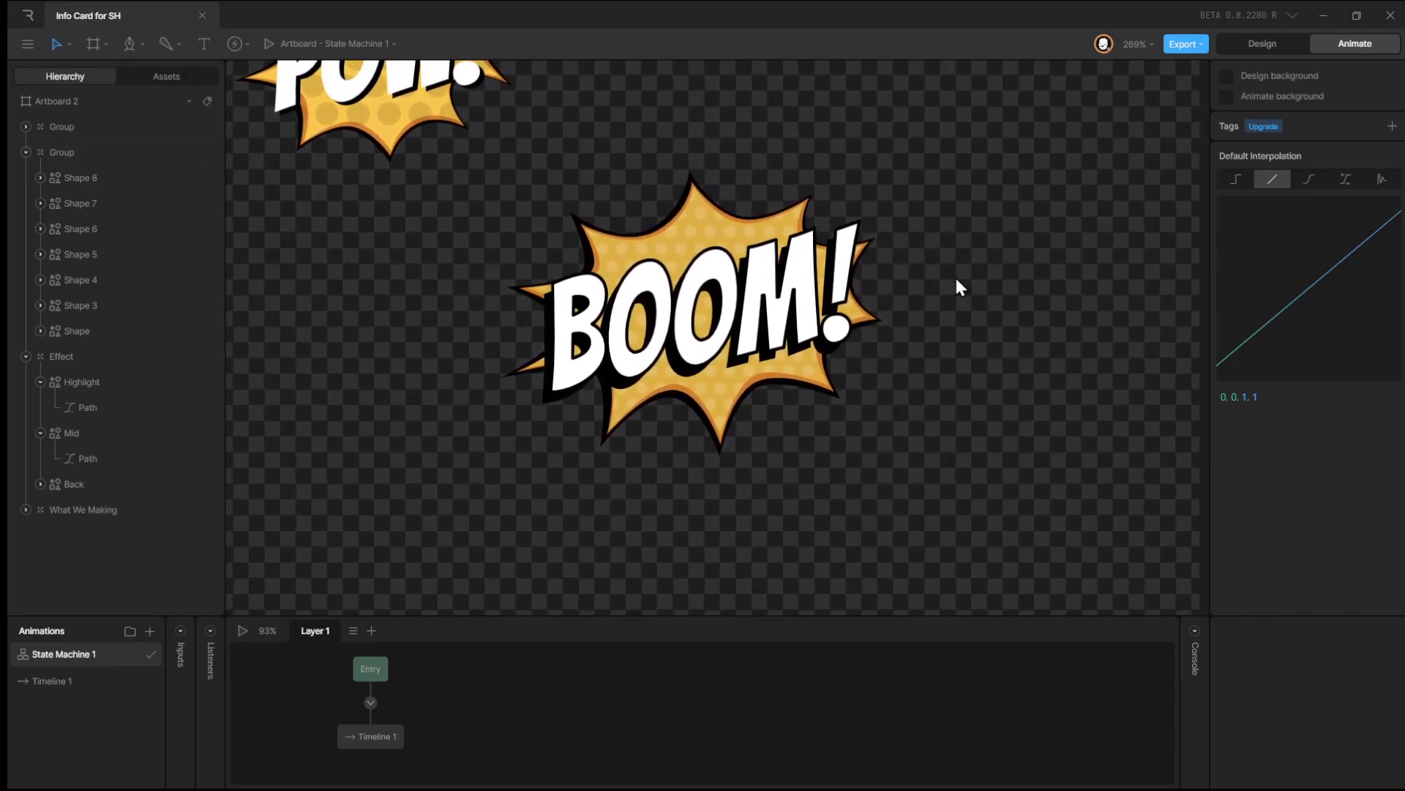